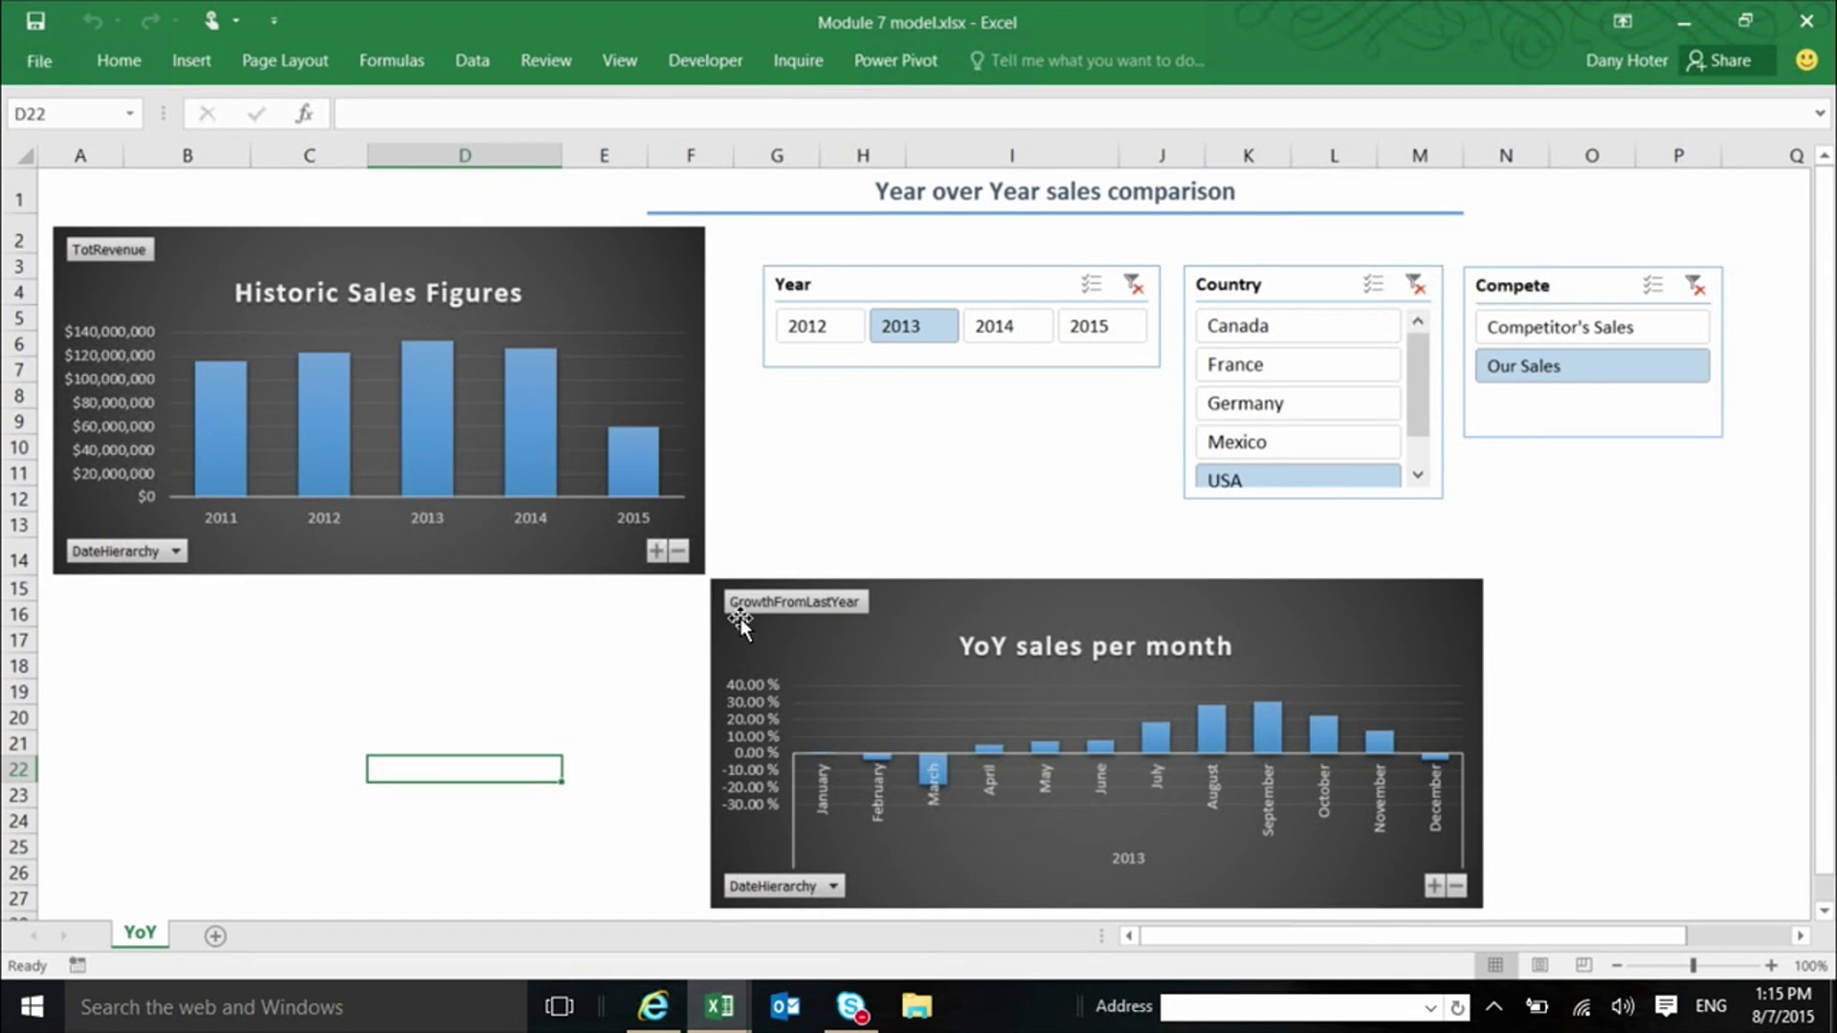
- Add a new sheet and insert an empty PivotChart, Chart 1, built from the workbook's Data Model
click(212, 936)
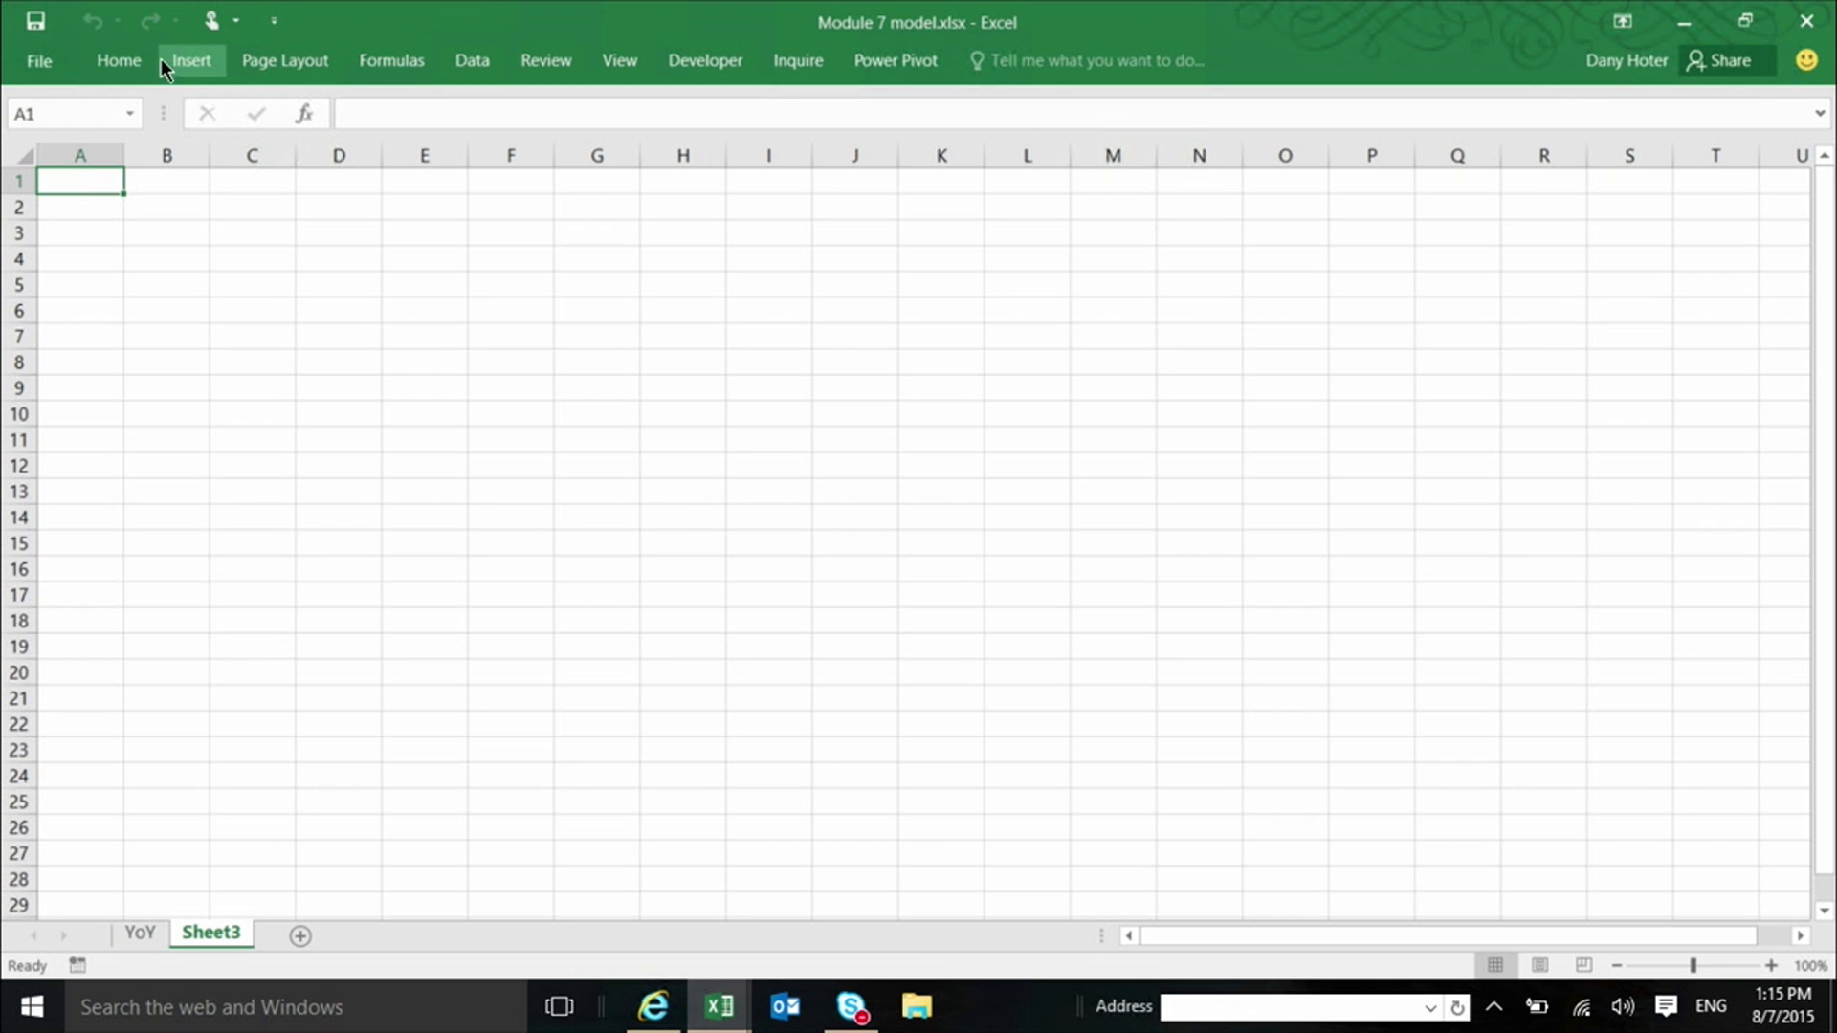
click(187, 55)
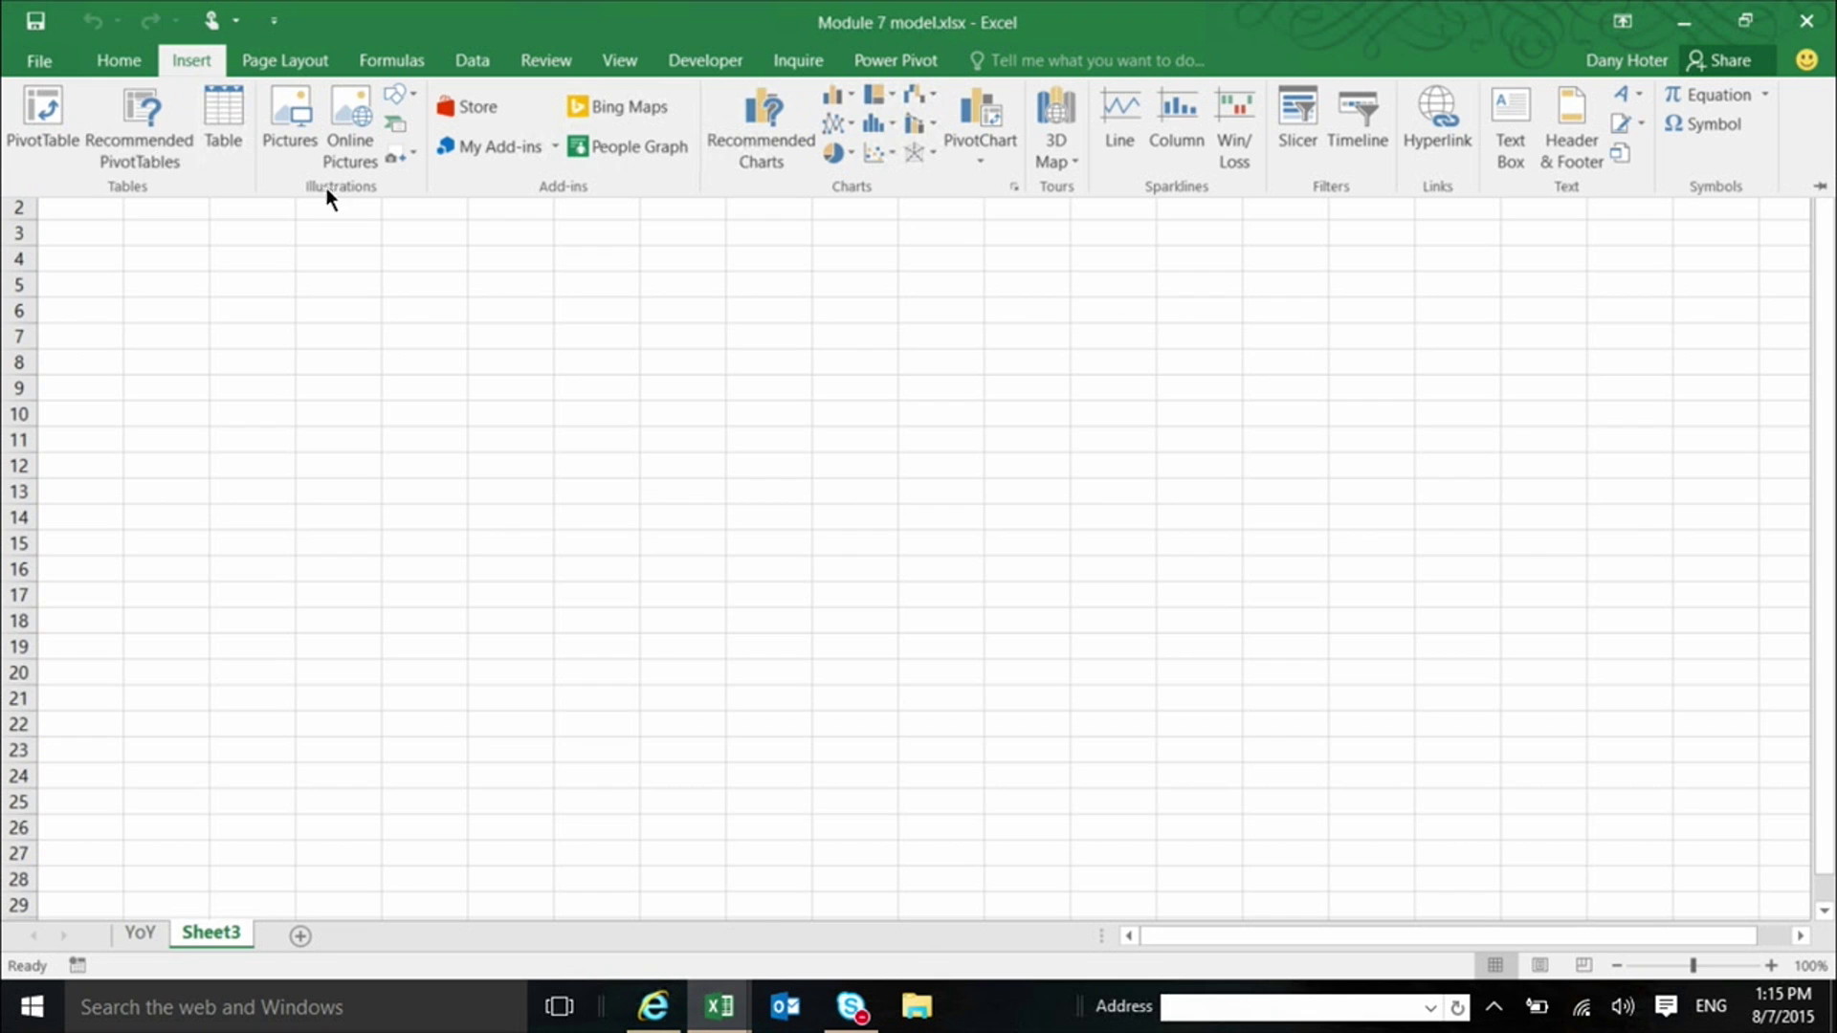
click(974, 157)
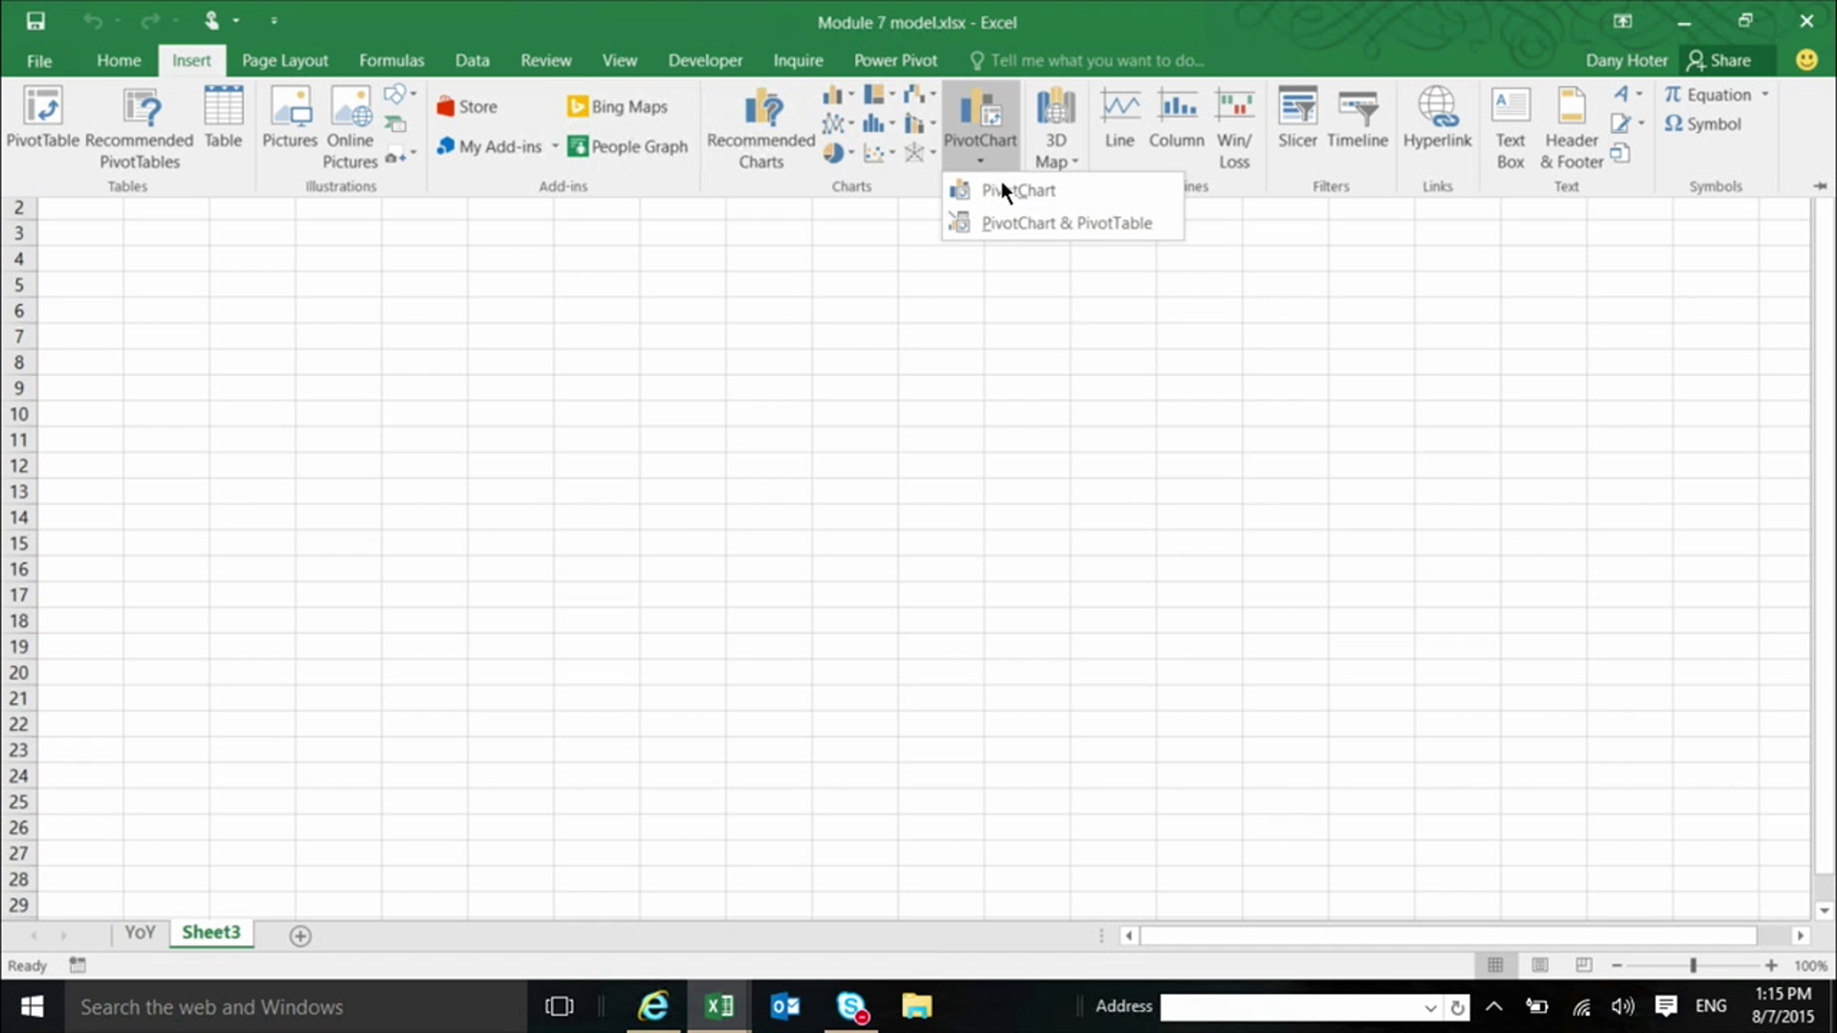
click(1009, 189)
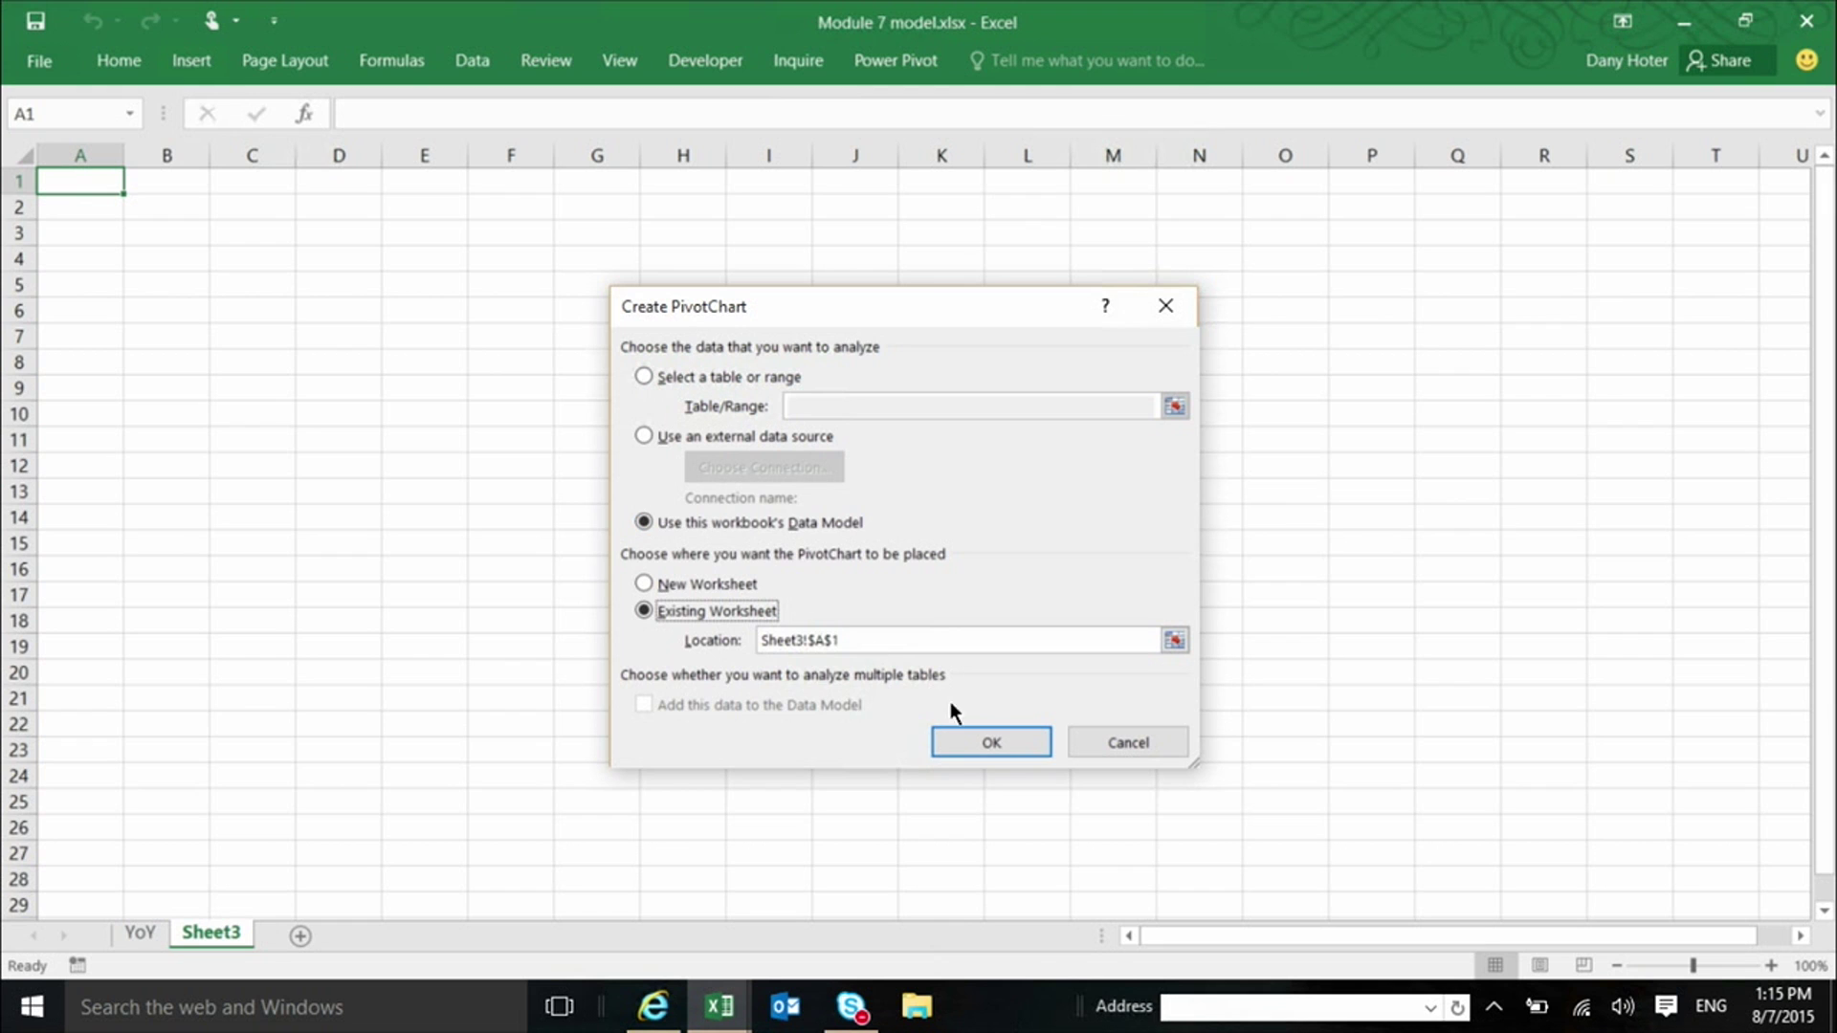
click(978, 741)
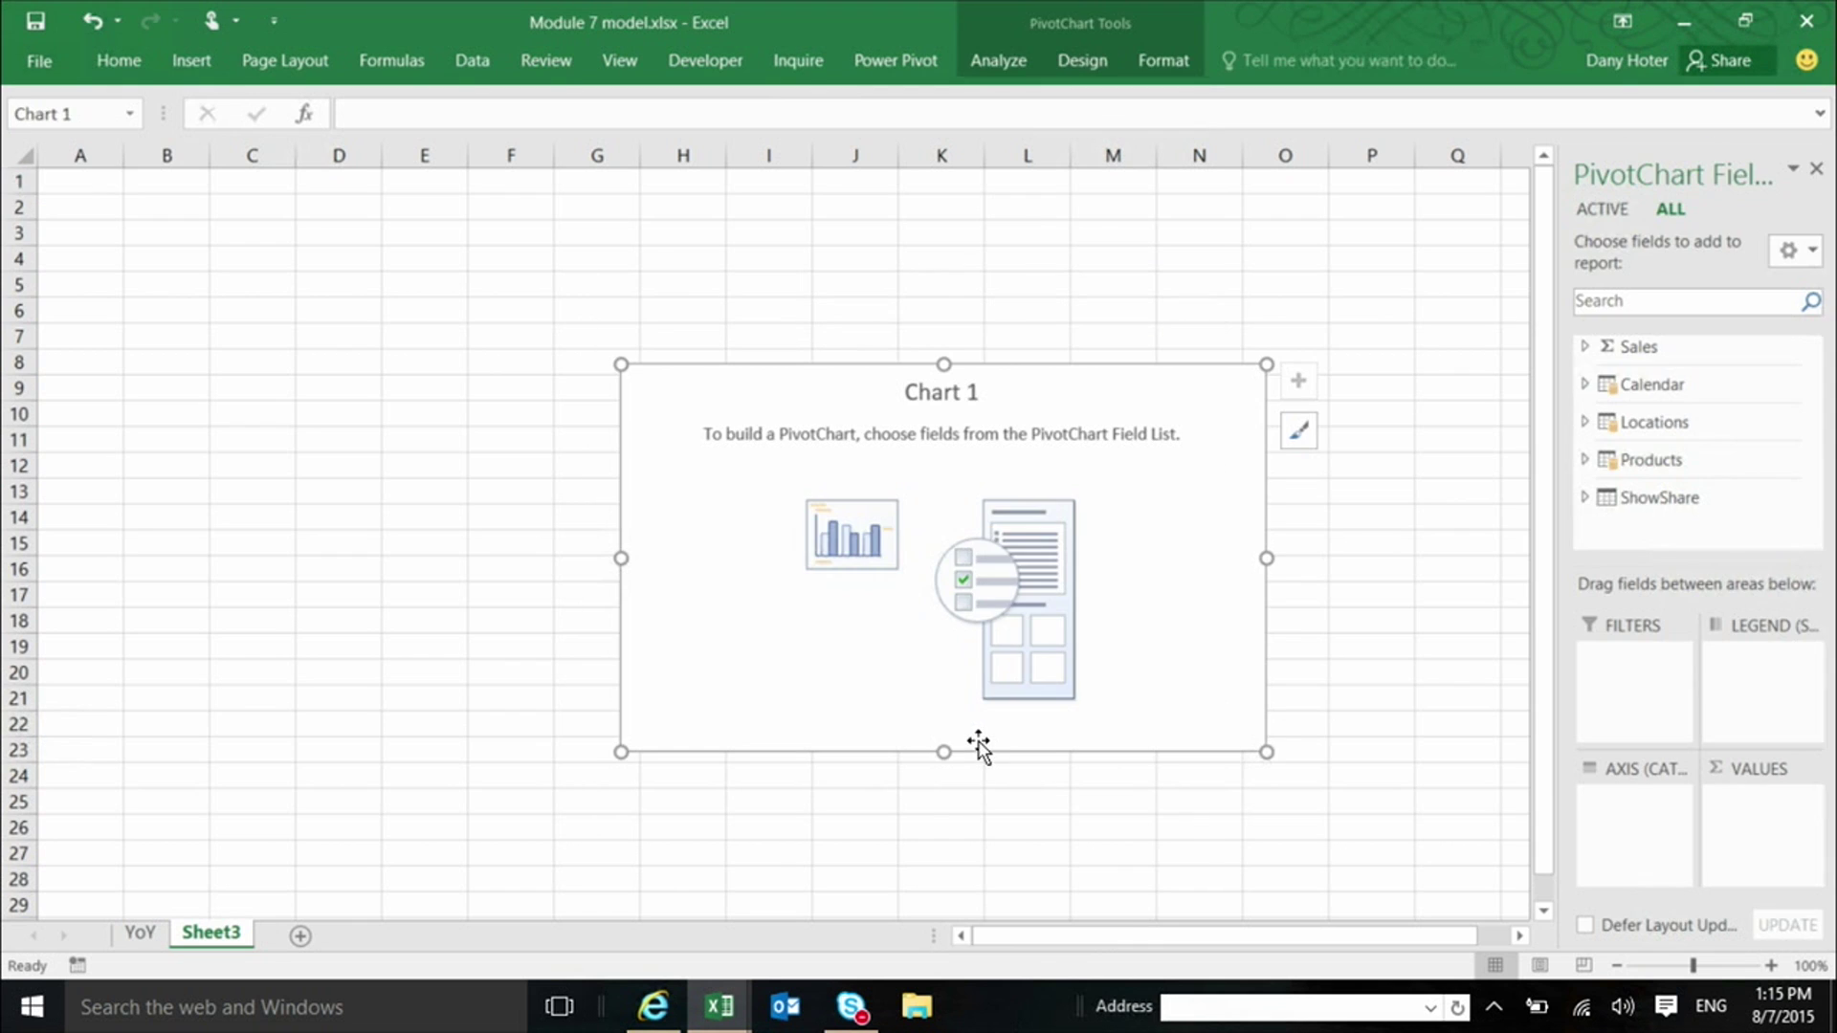
- Move the empty chart to the top-left near B3 and shrink it to end near row 16
drag(632, 378, 123, 236)
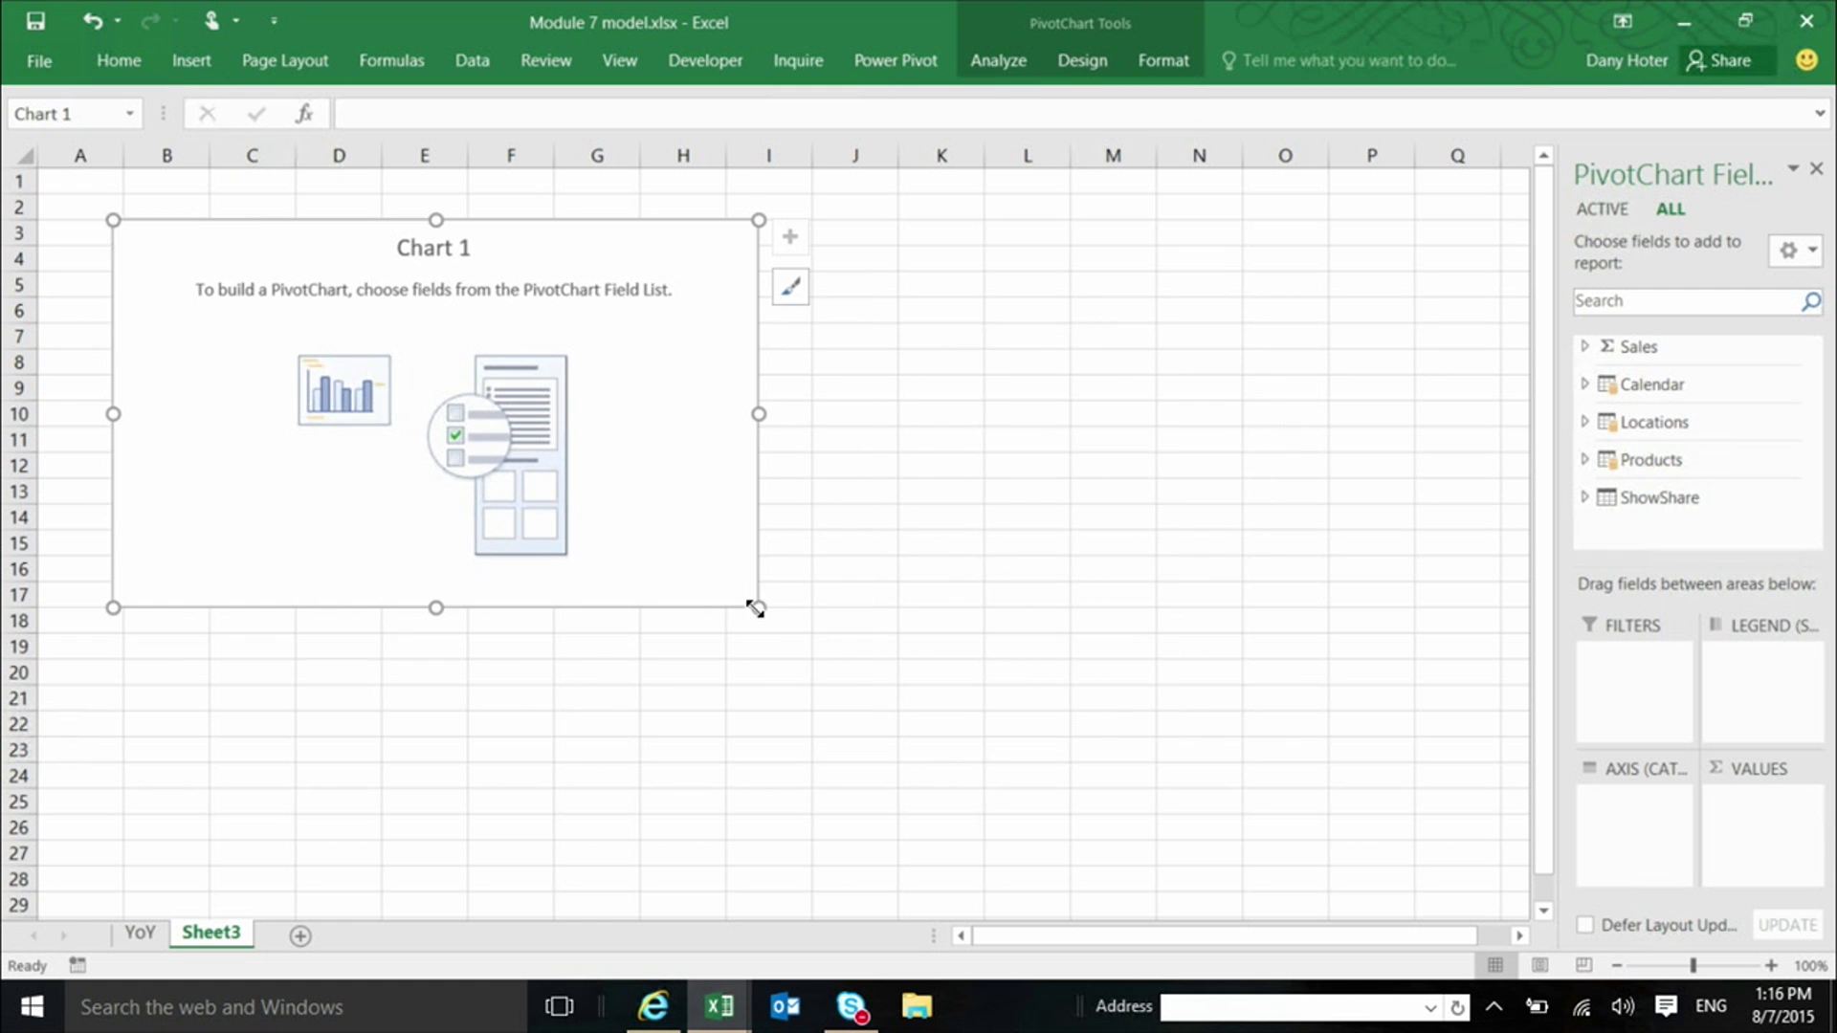
drag(756, 608, 573, 565)
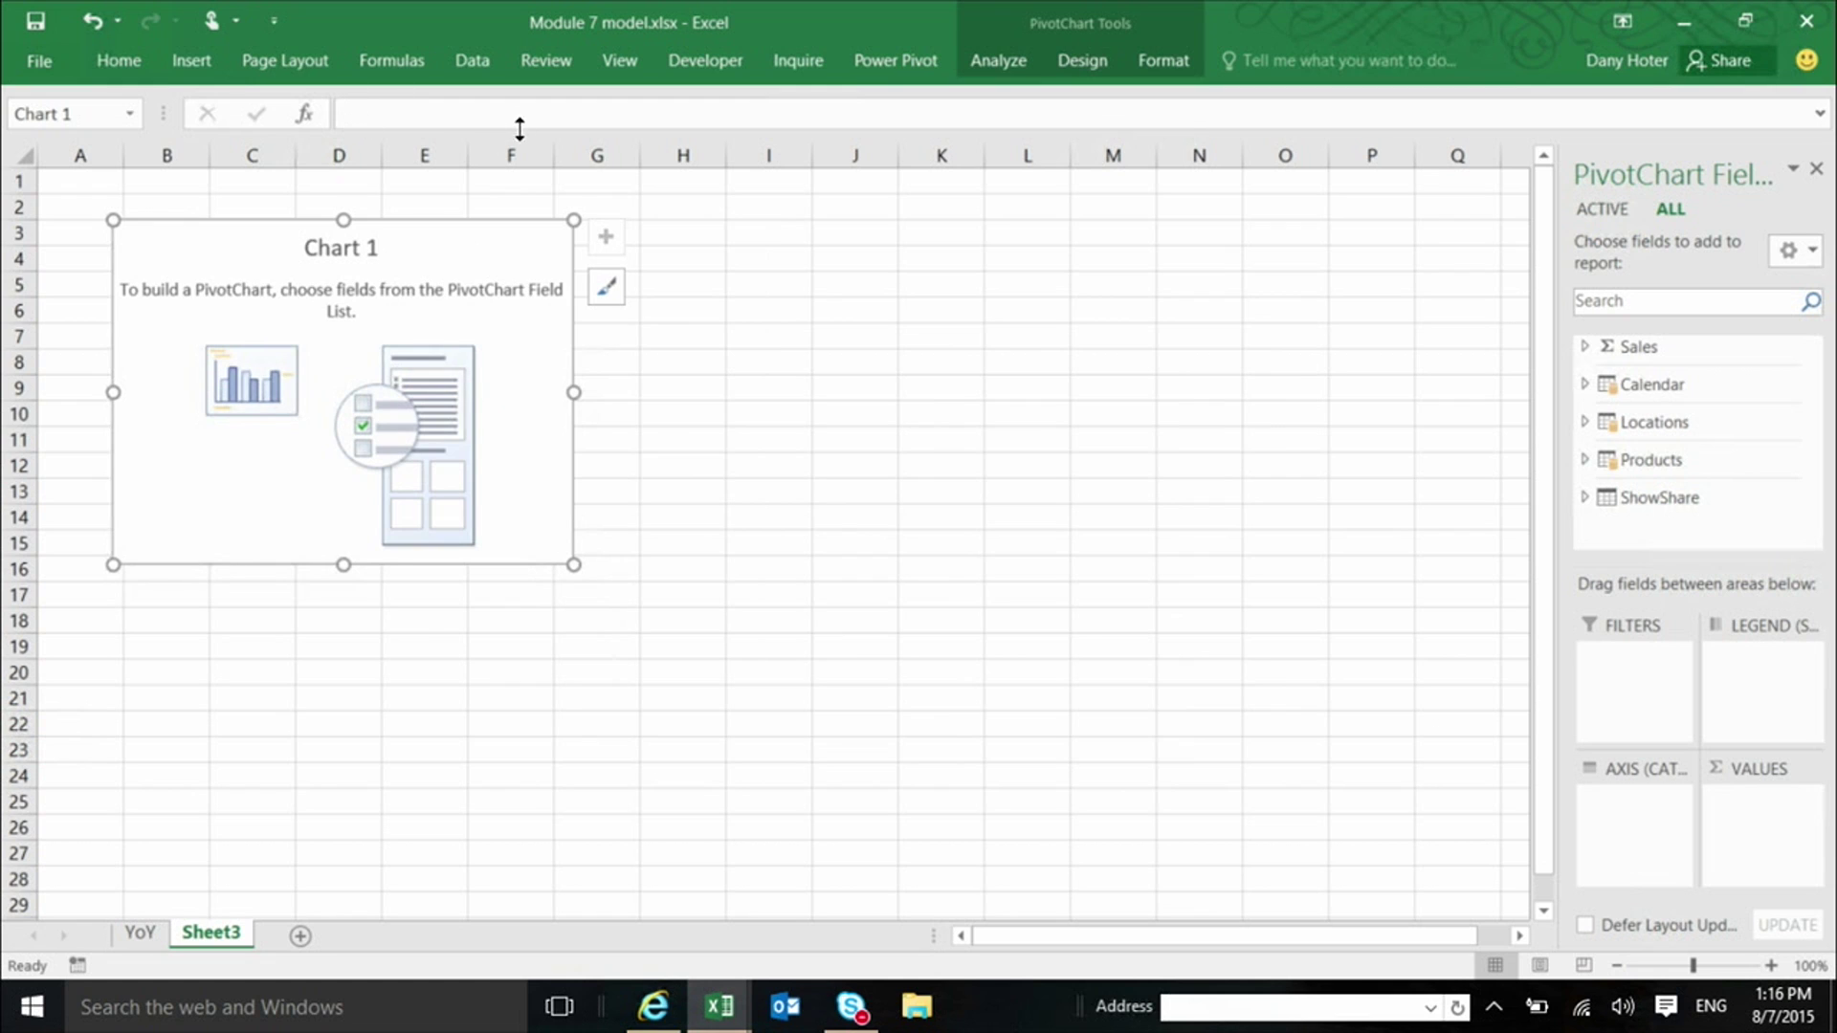
click(710, 229)
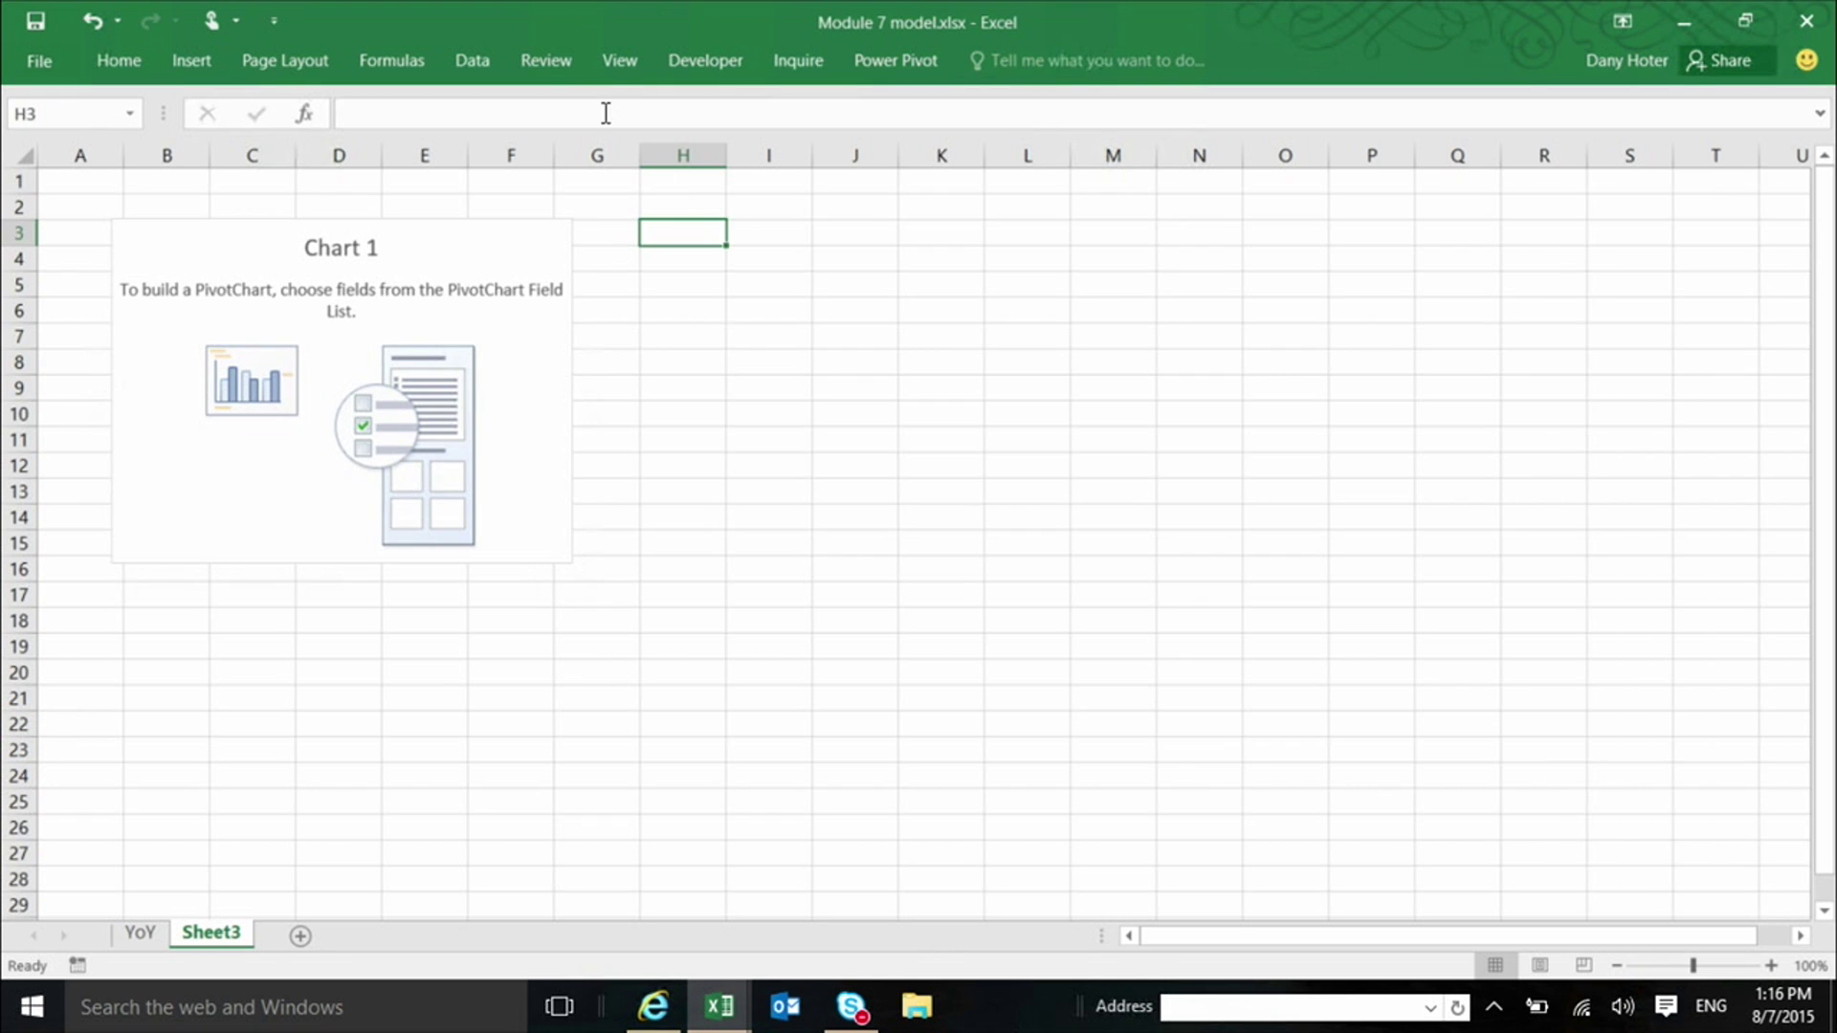
- Turn off the worksheet gridlines on Sheet3
click(617, 63)
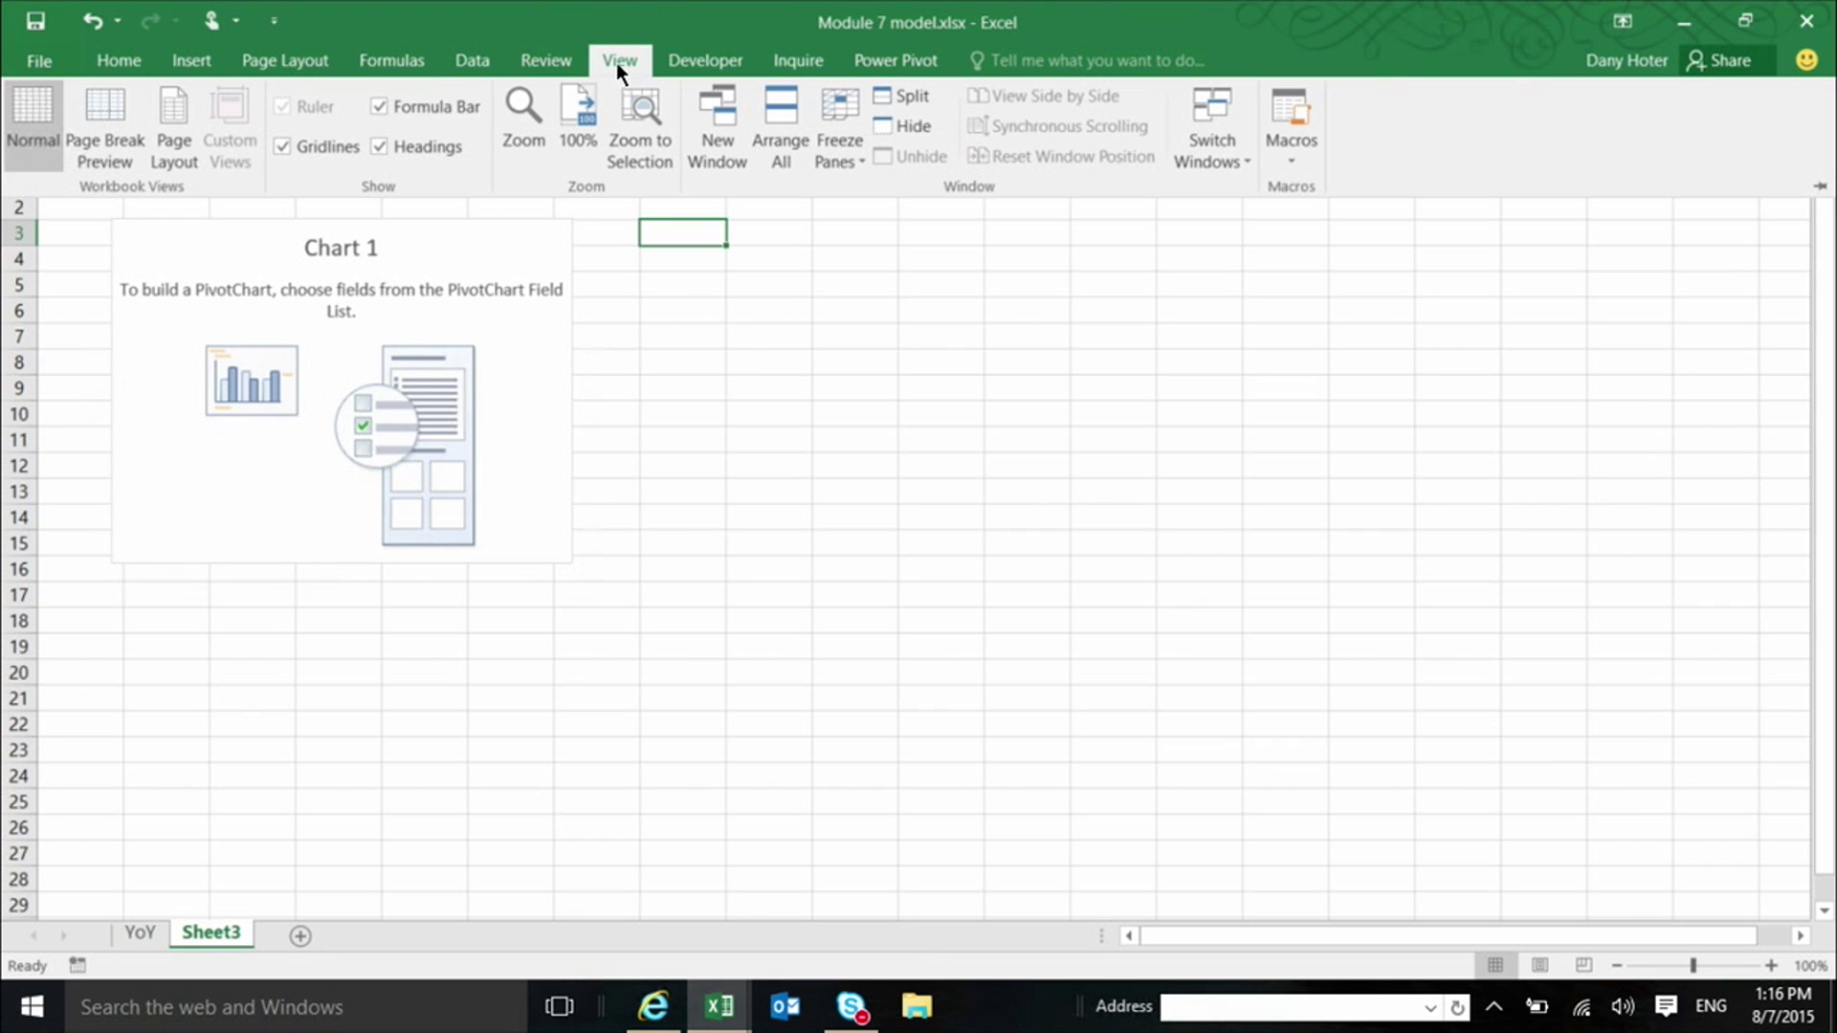
click(284, 145)
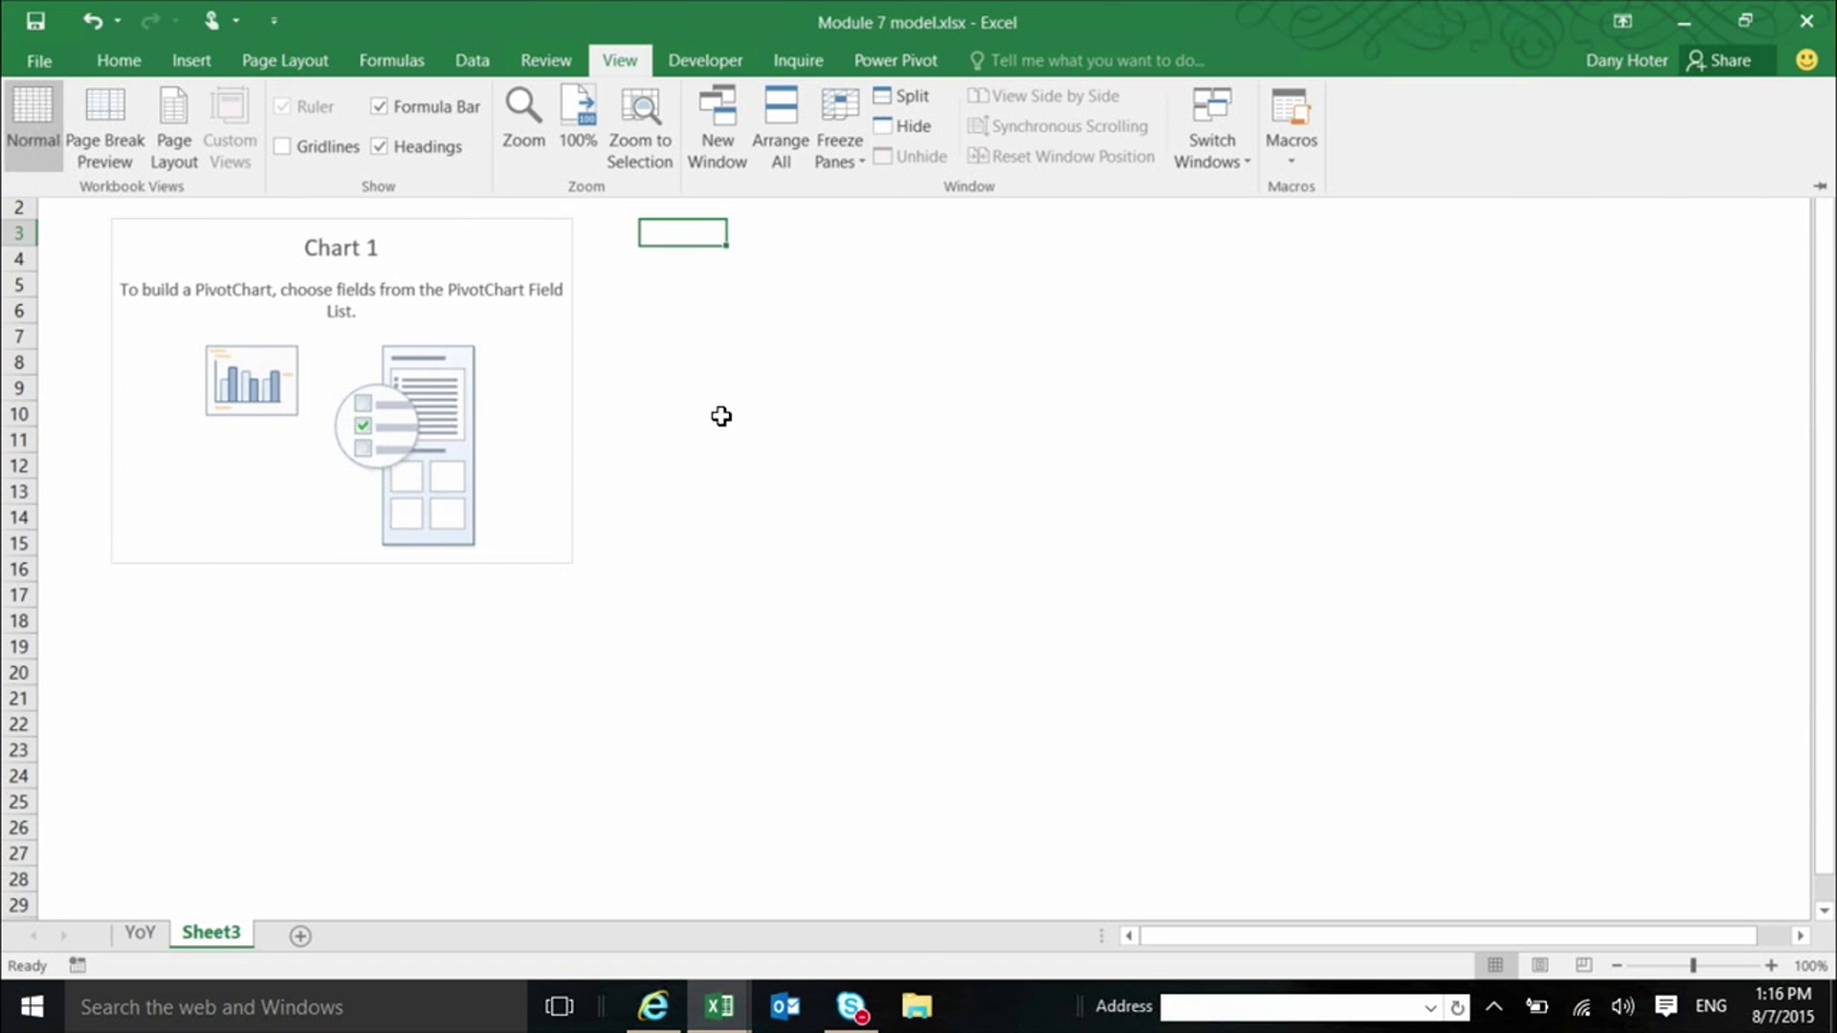
click(443, 308)
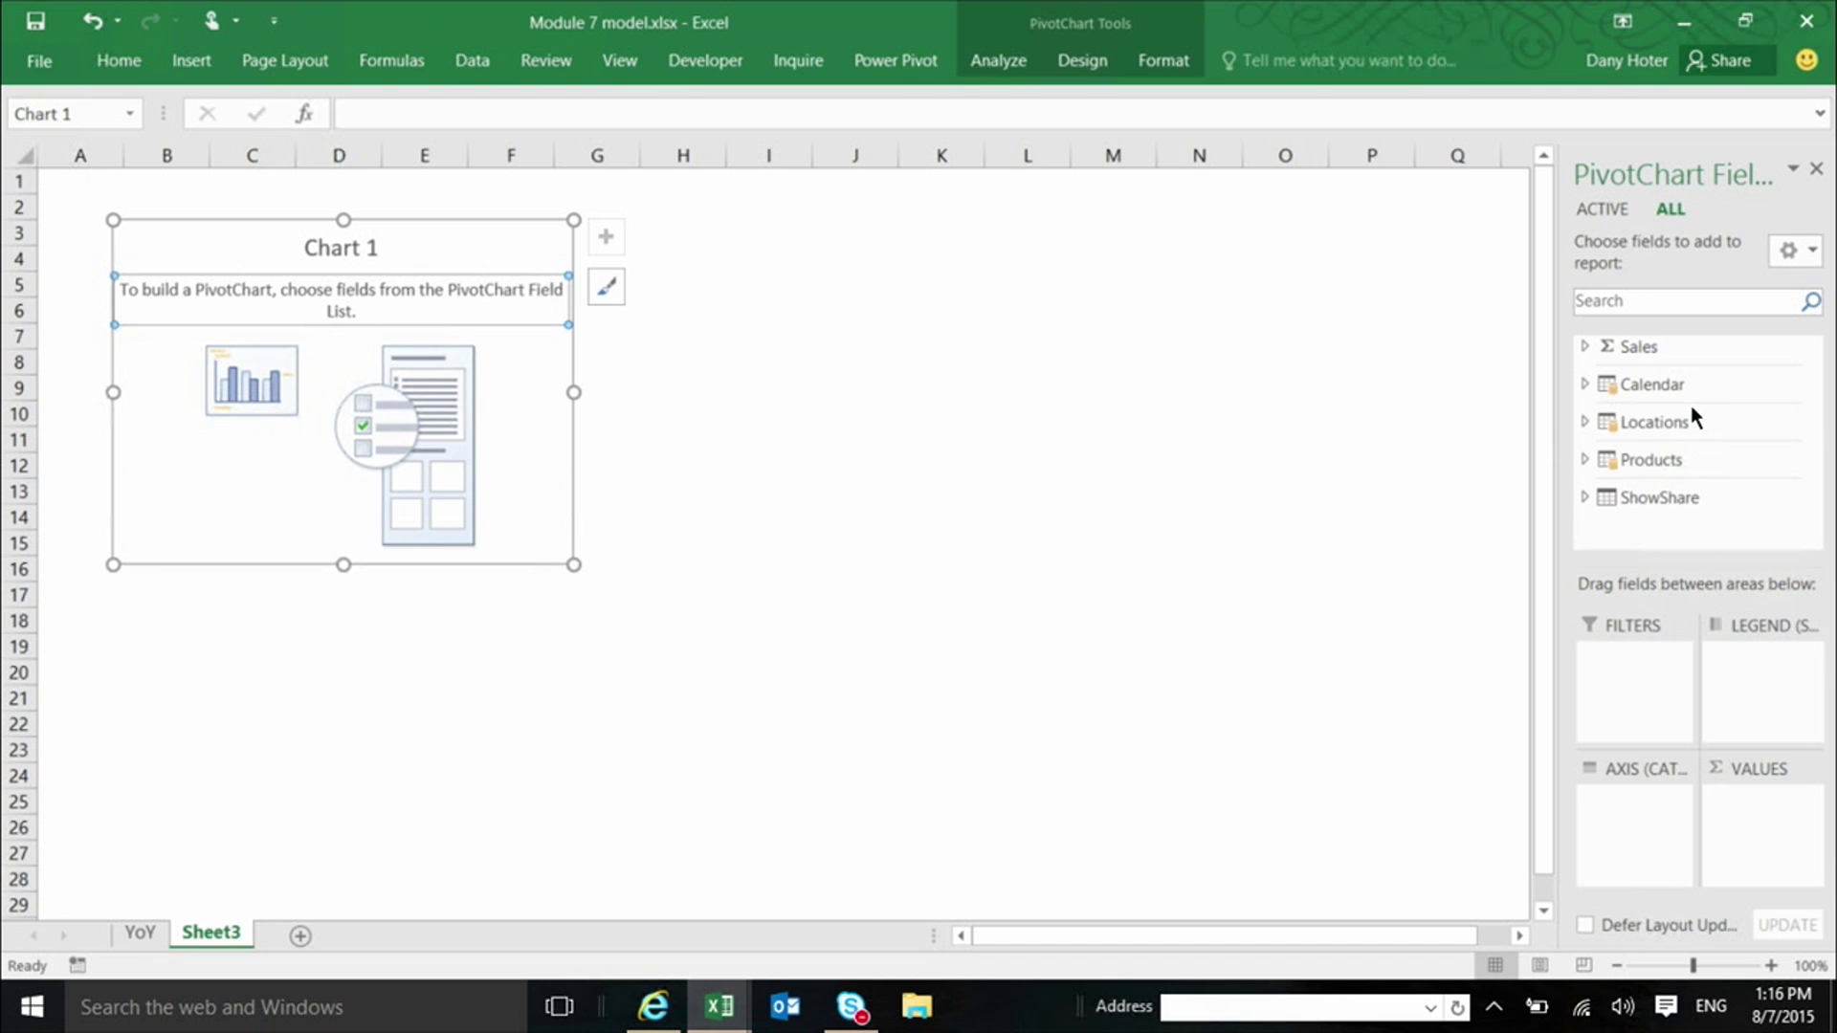
- Expand the Sales table in the field list to reveal TotRevenue, OurSales, OurShare and other measures
click(1585, 346)
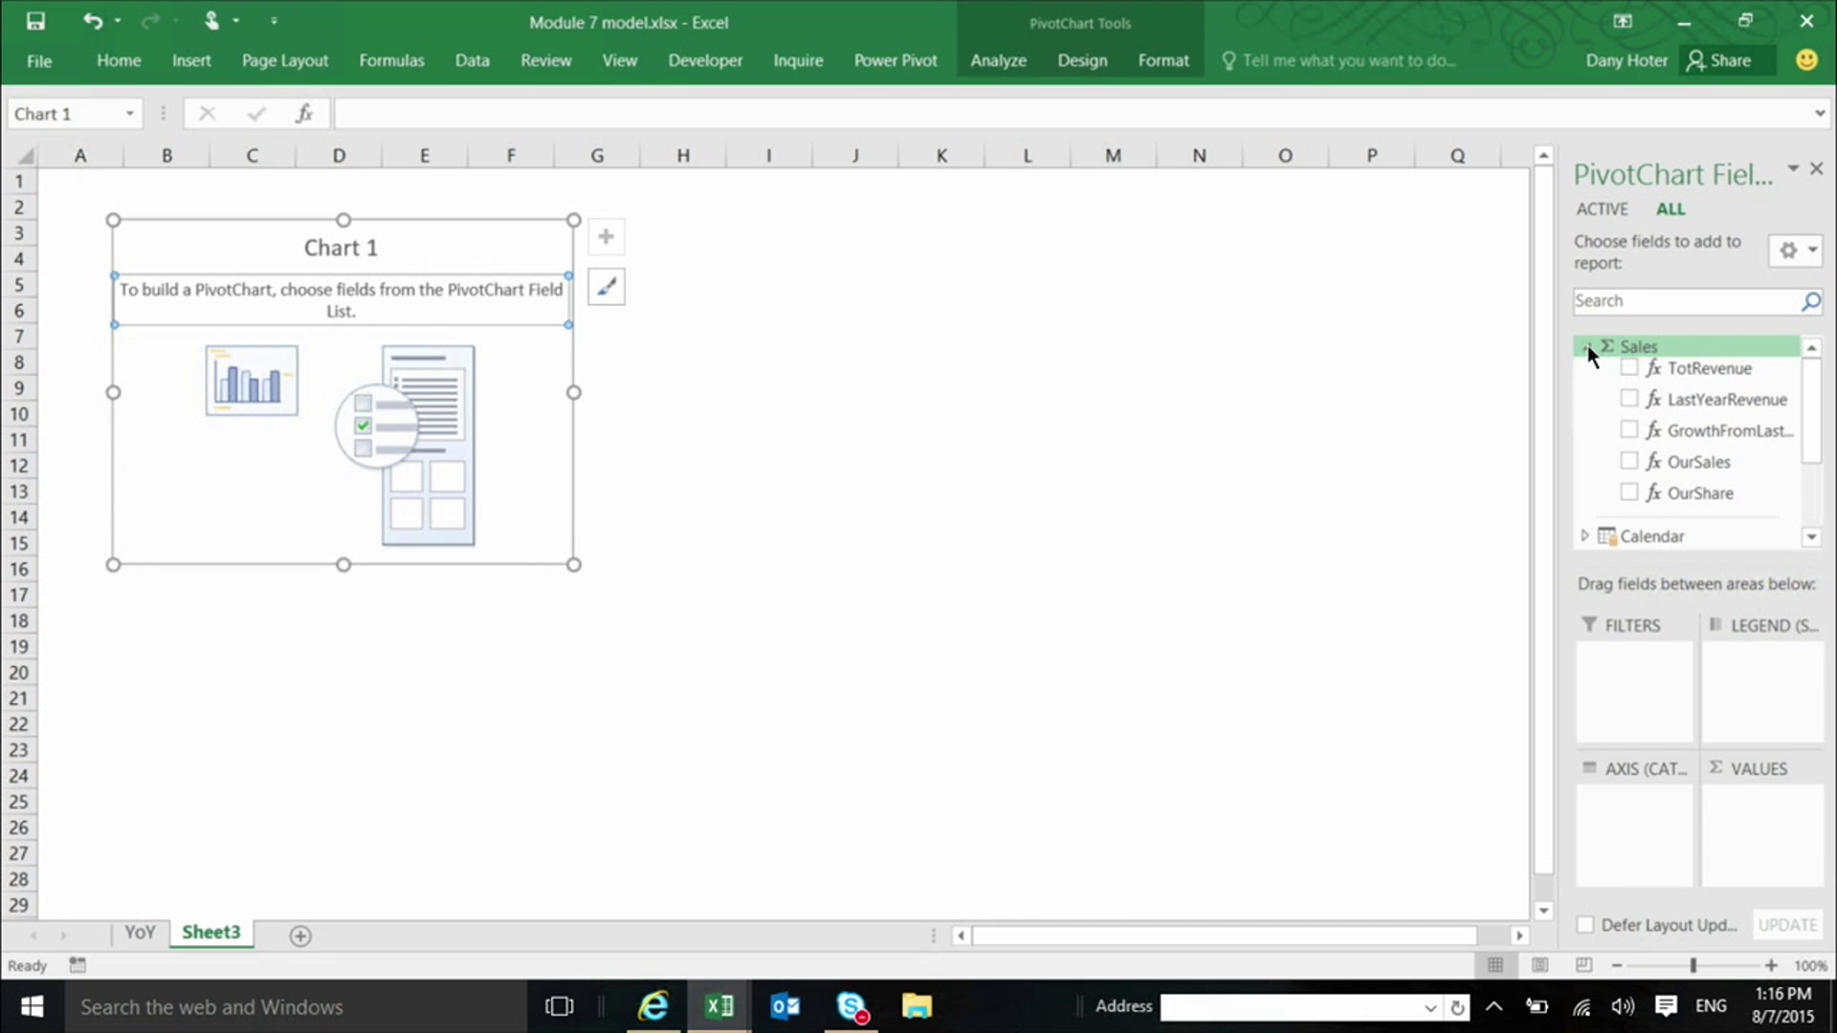
click(1588, 346)
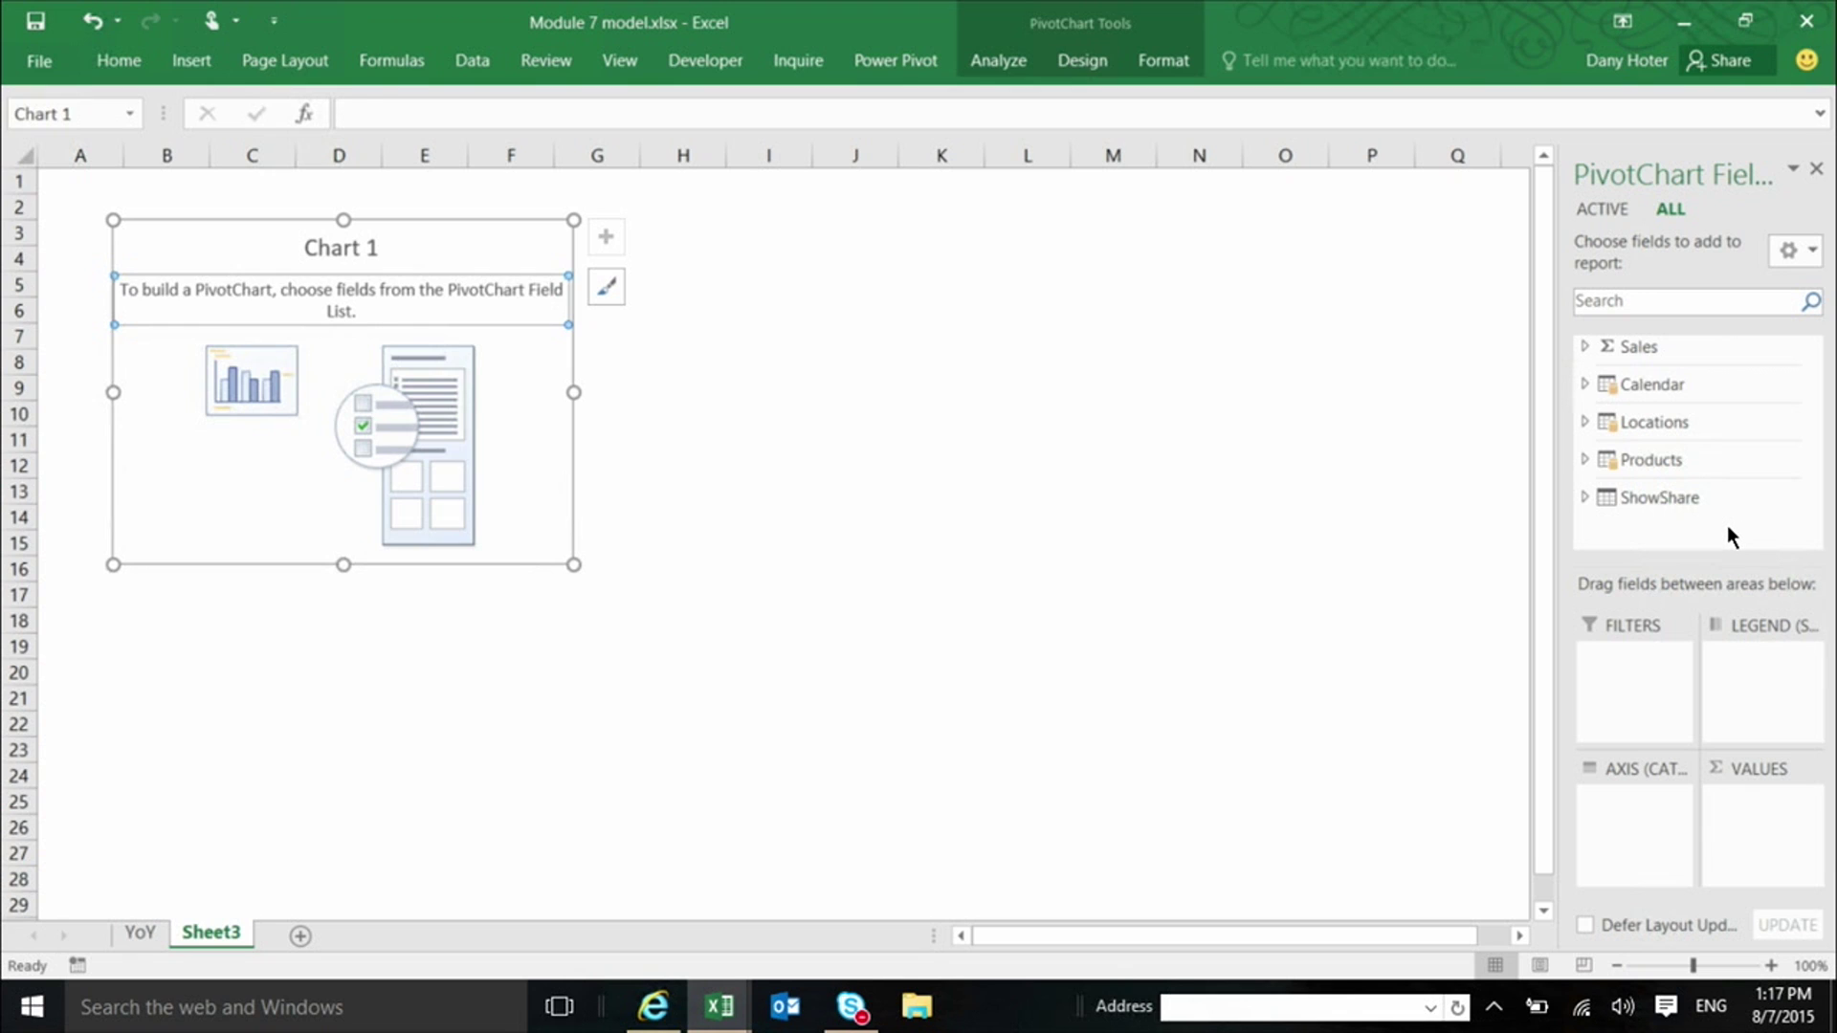
click(1583, 347)
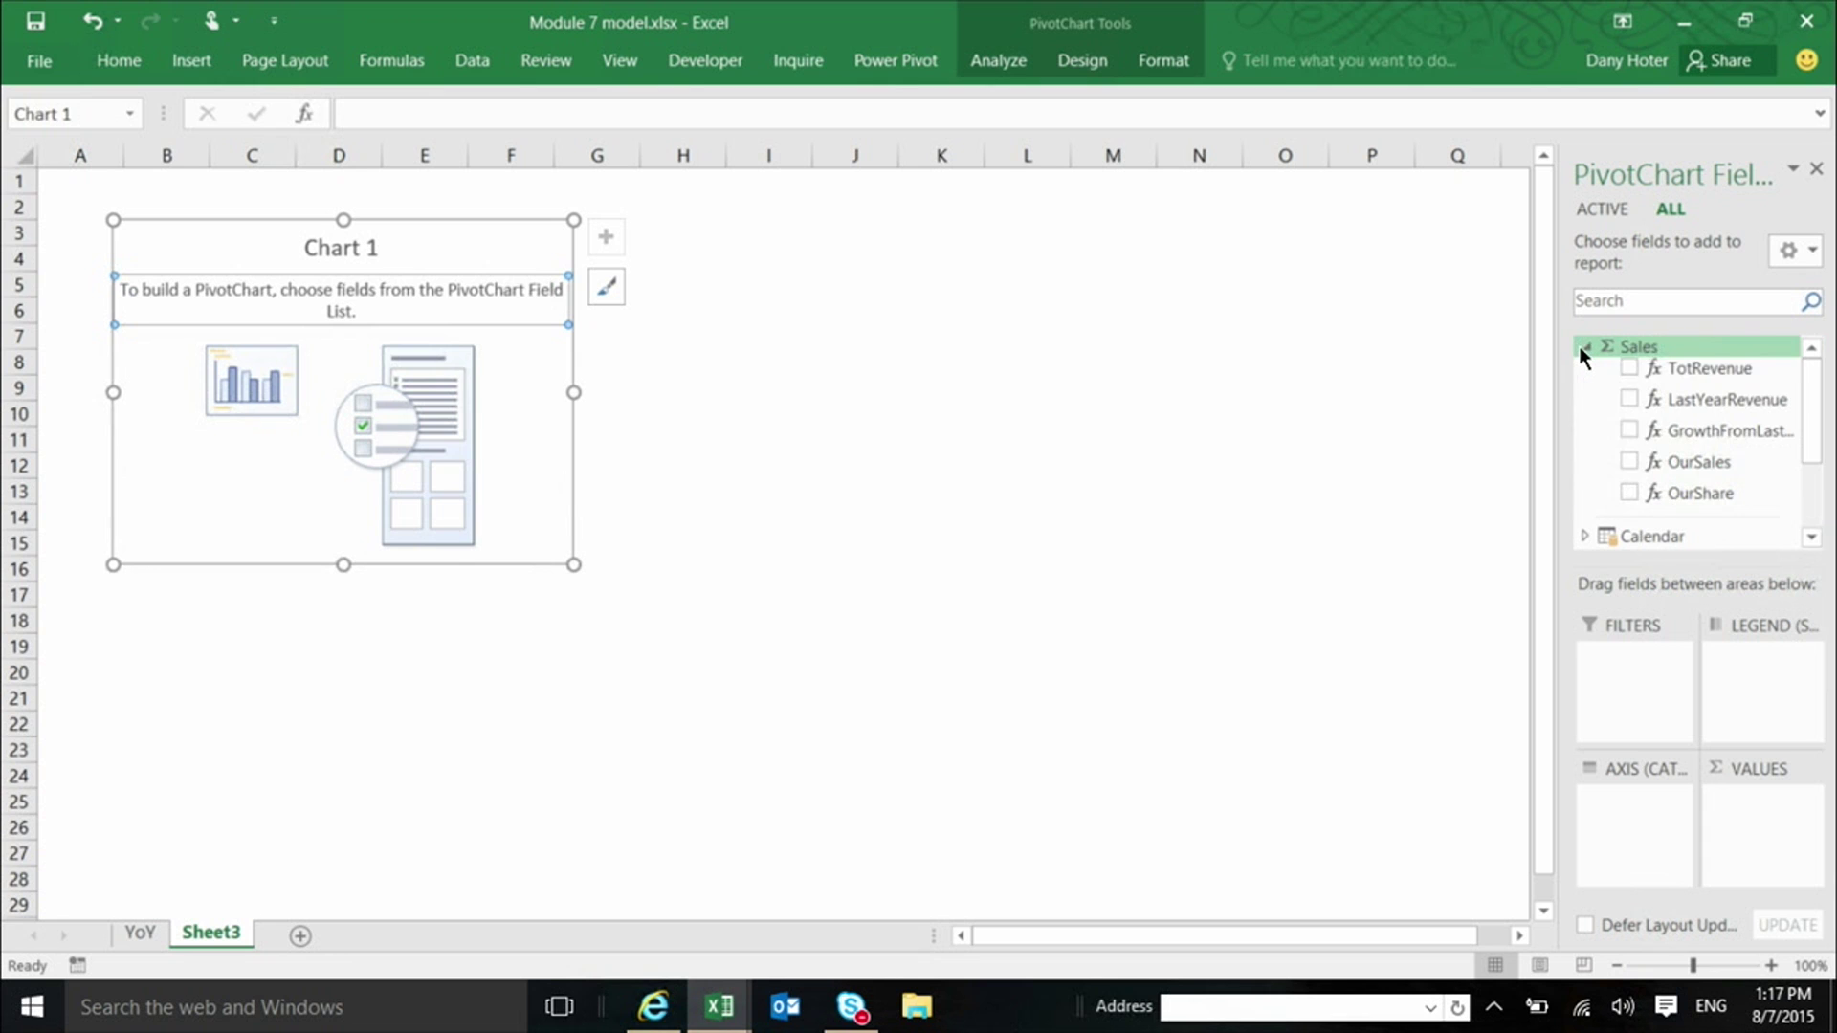
- Plot OurSales as Chart 1's value with product Segment on the axis
click(1631, 459)
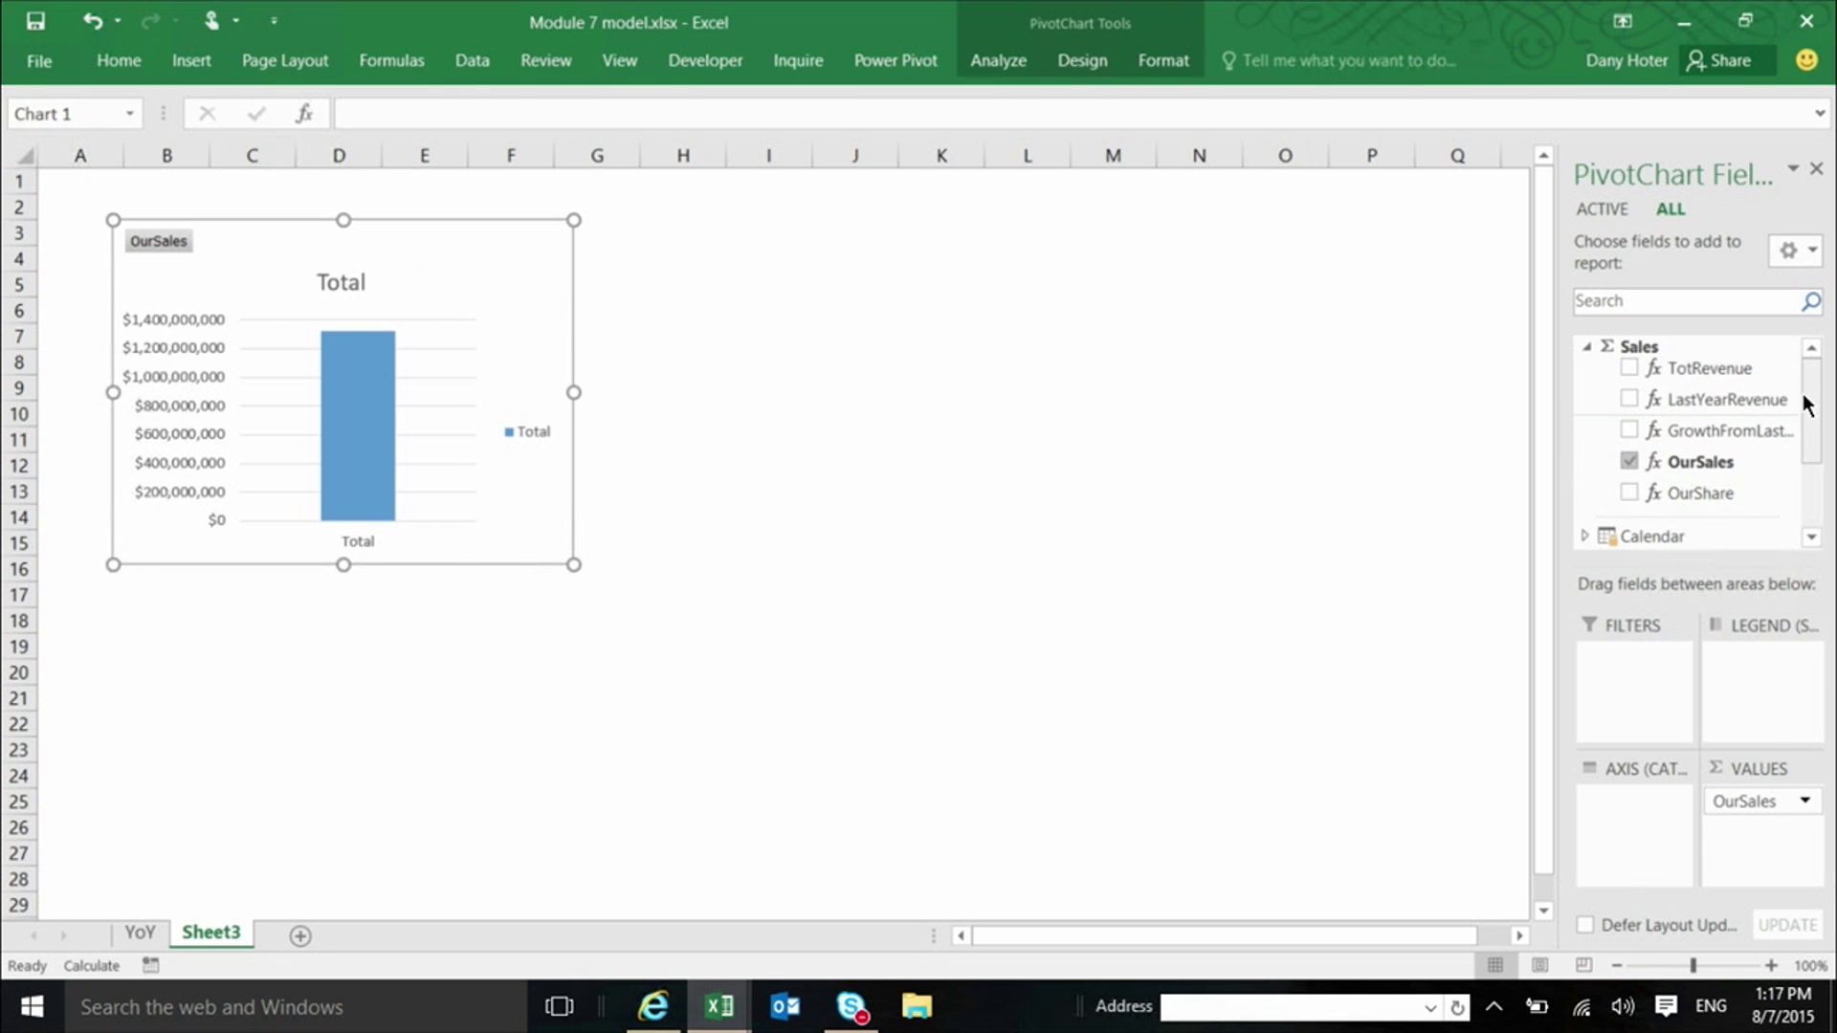
drag(1804, 400, 1800, 484)
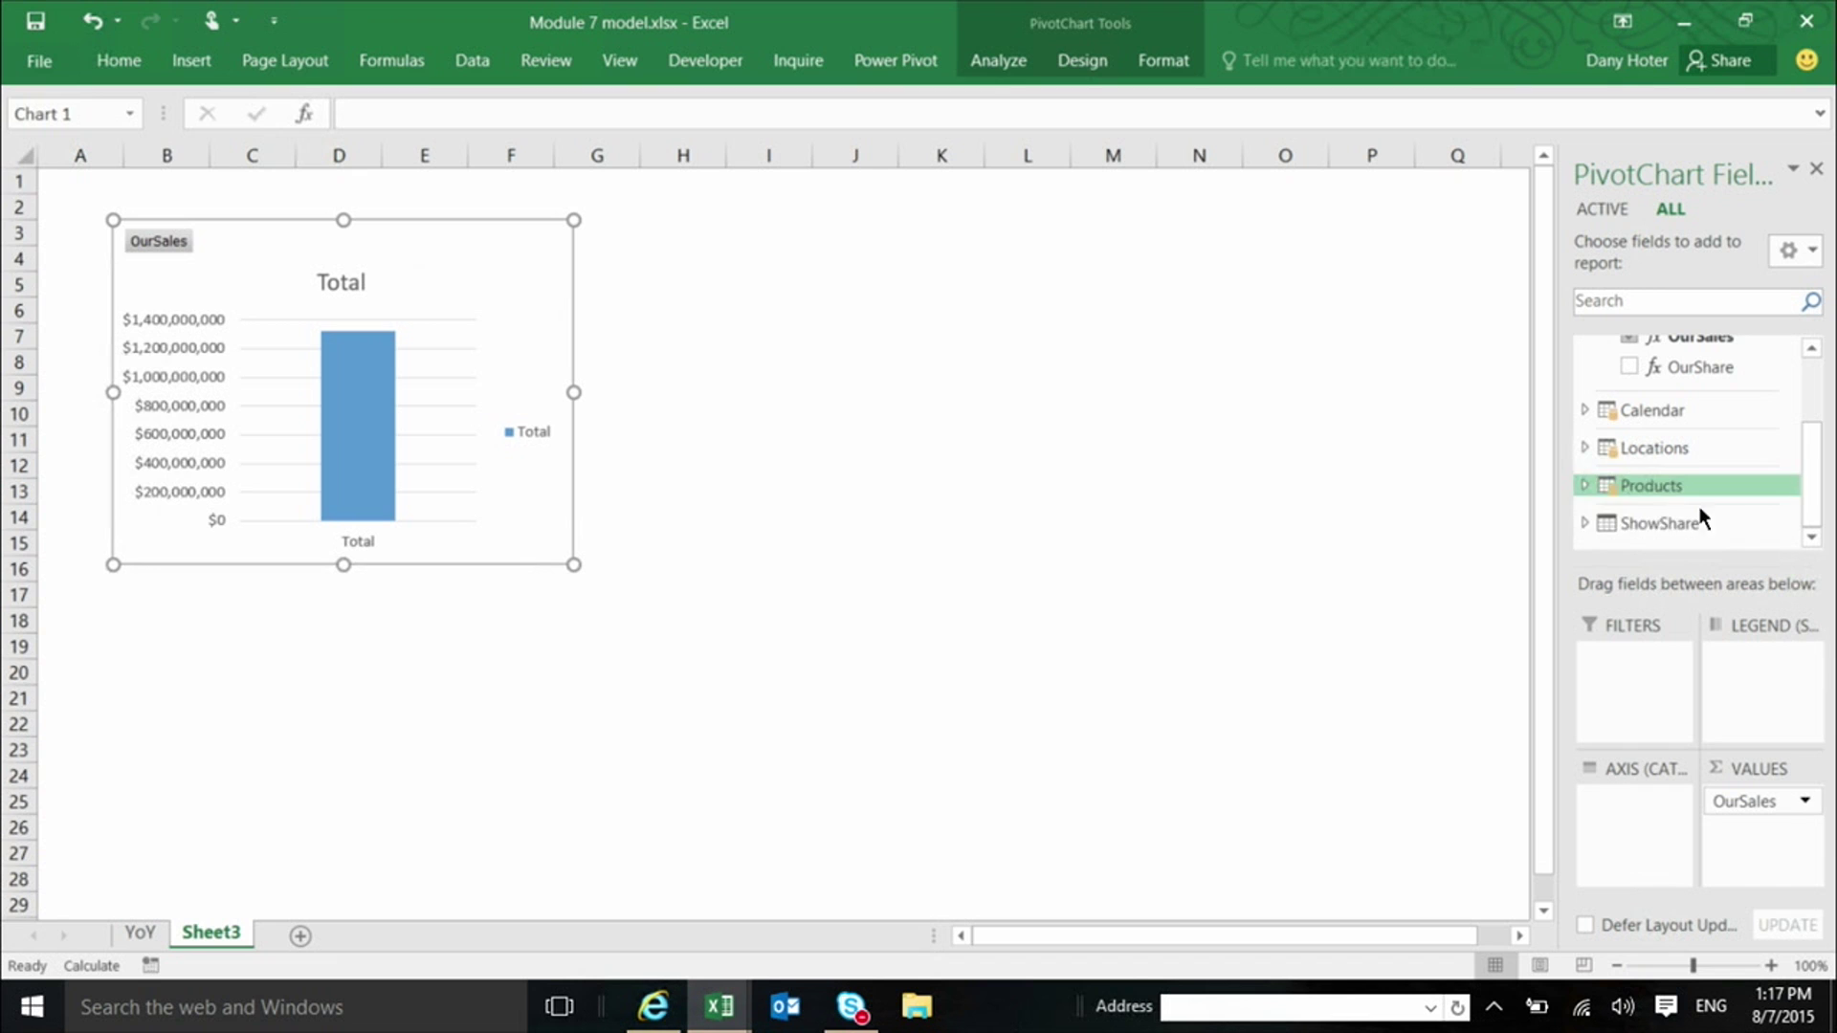
click(1583, 486)
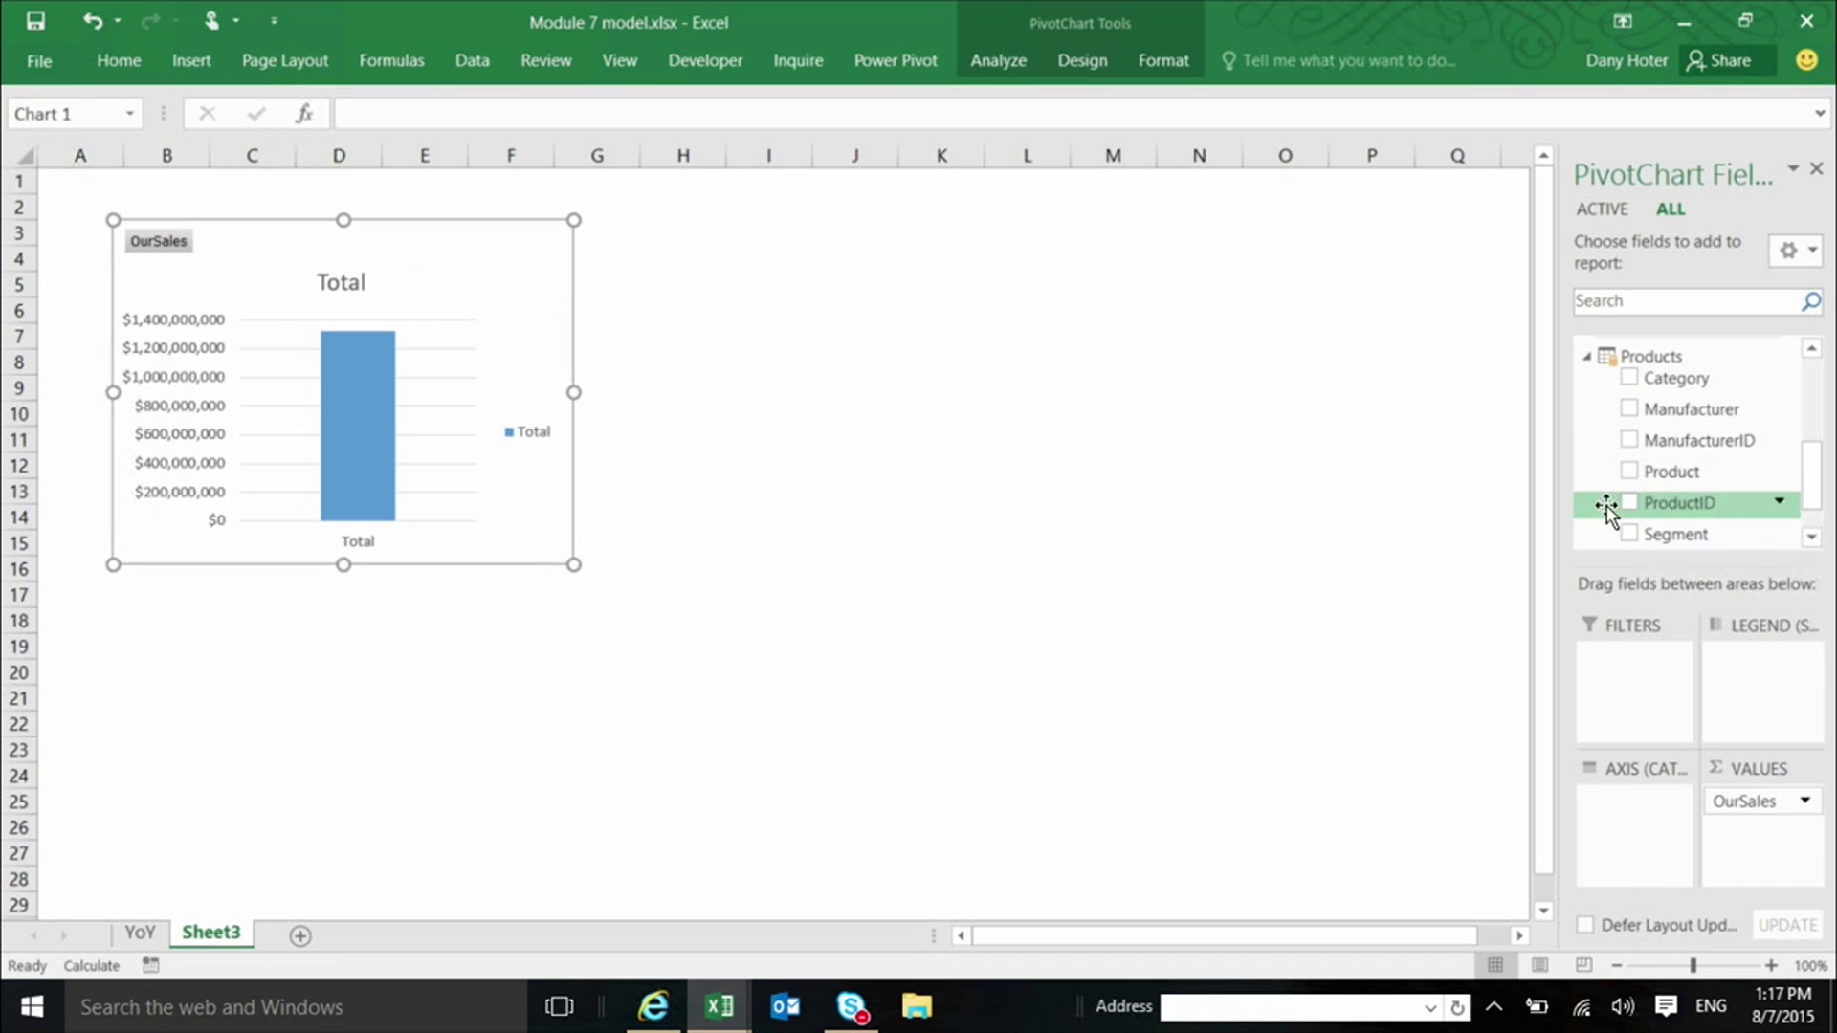
click(1628, 533)
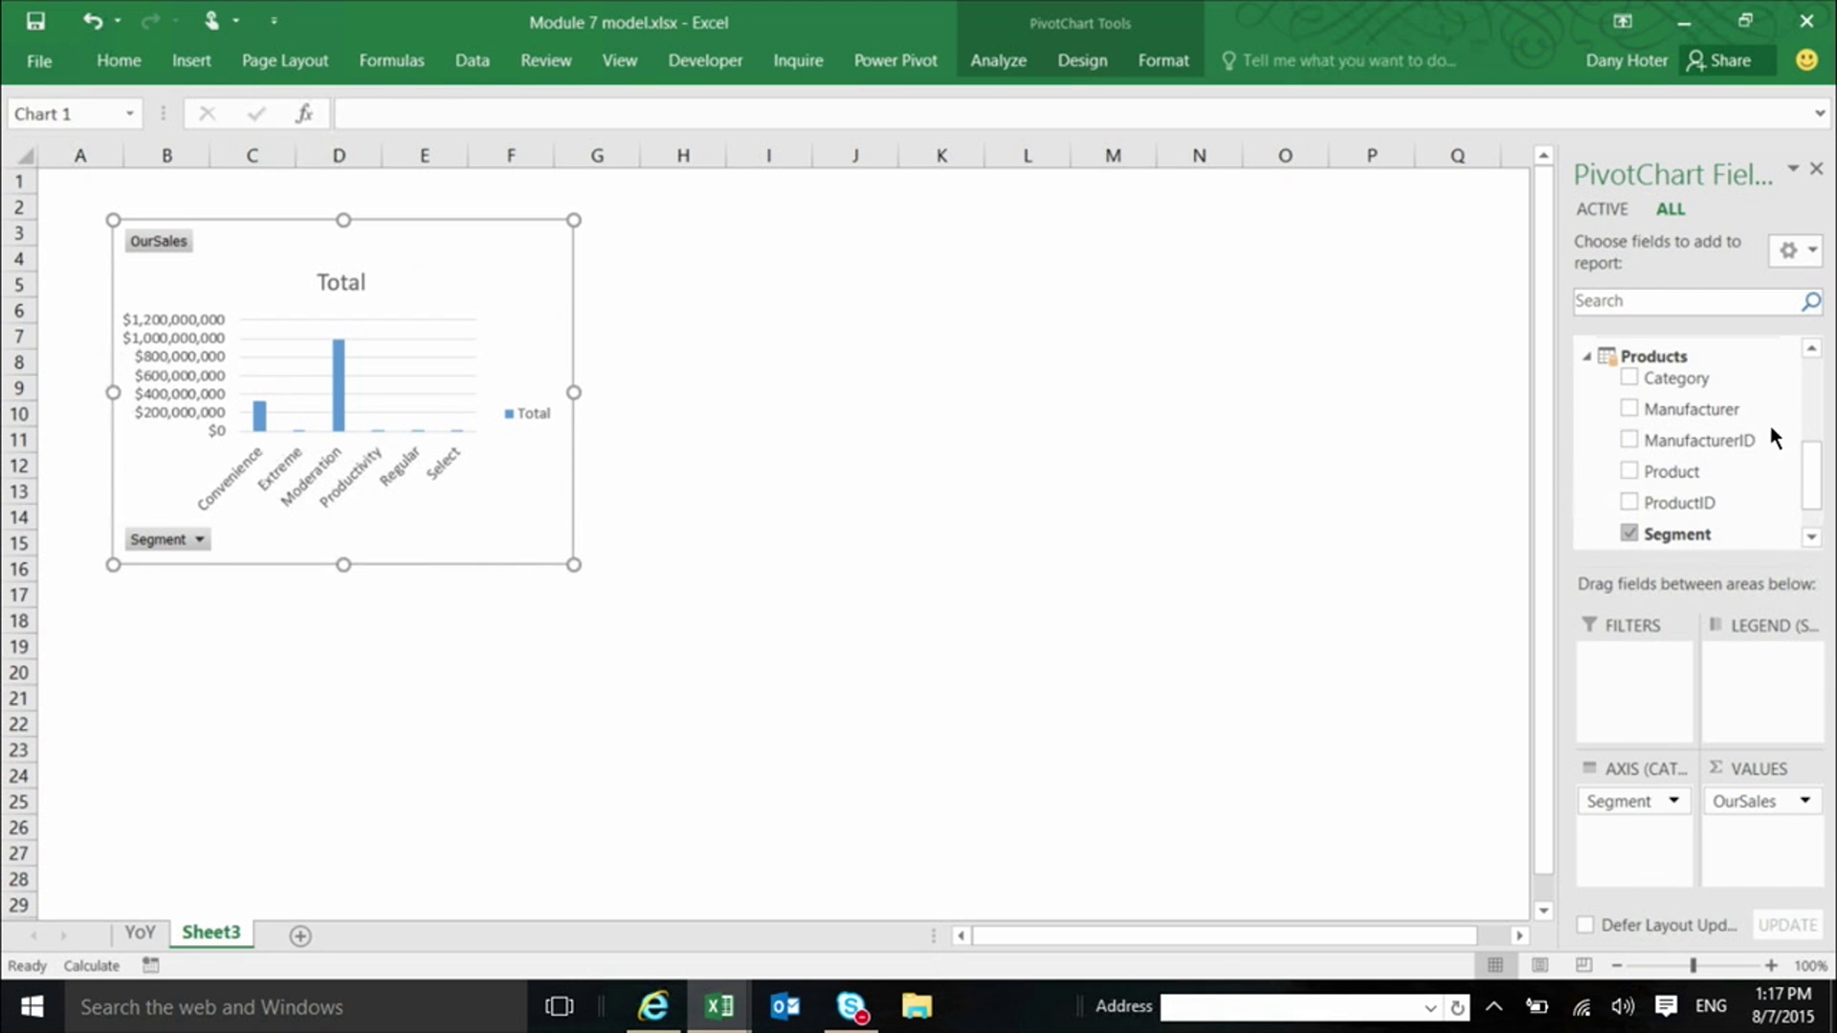
click(192, 58)
click(793, 327)
click(196, 58)
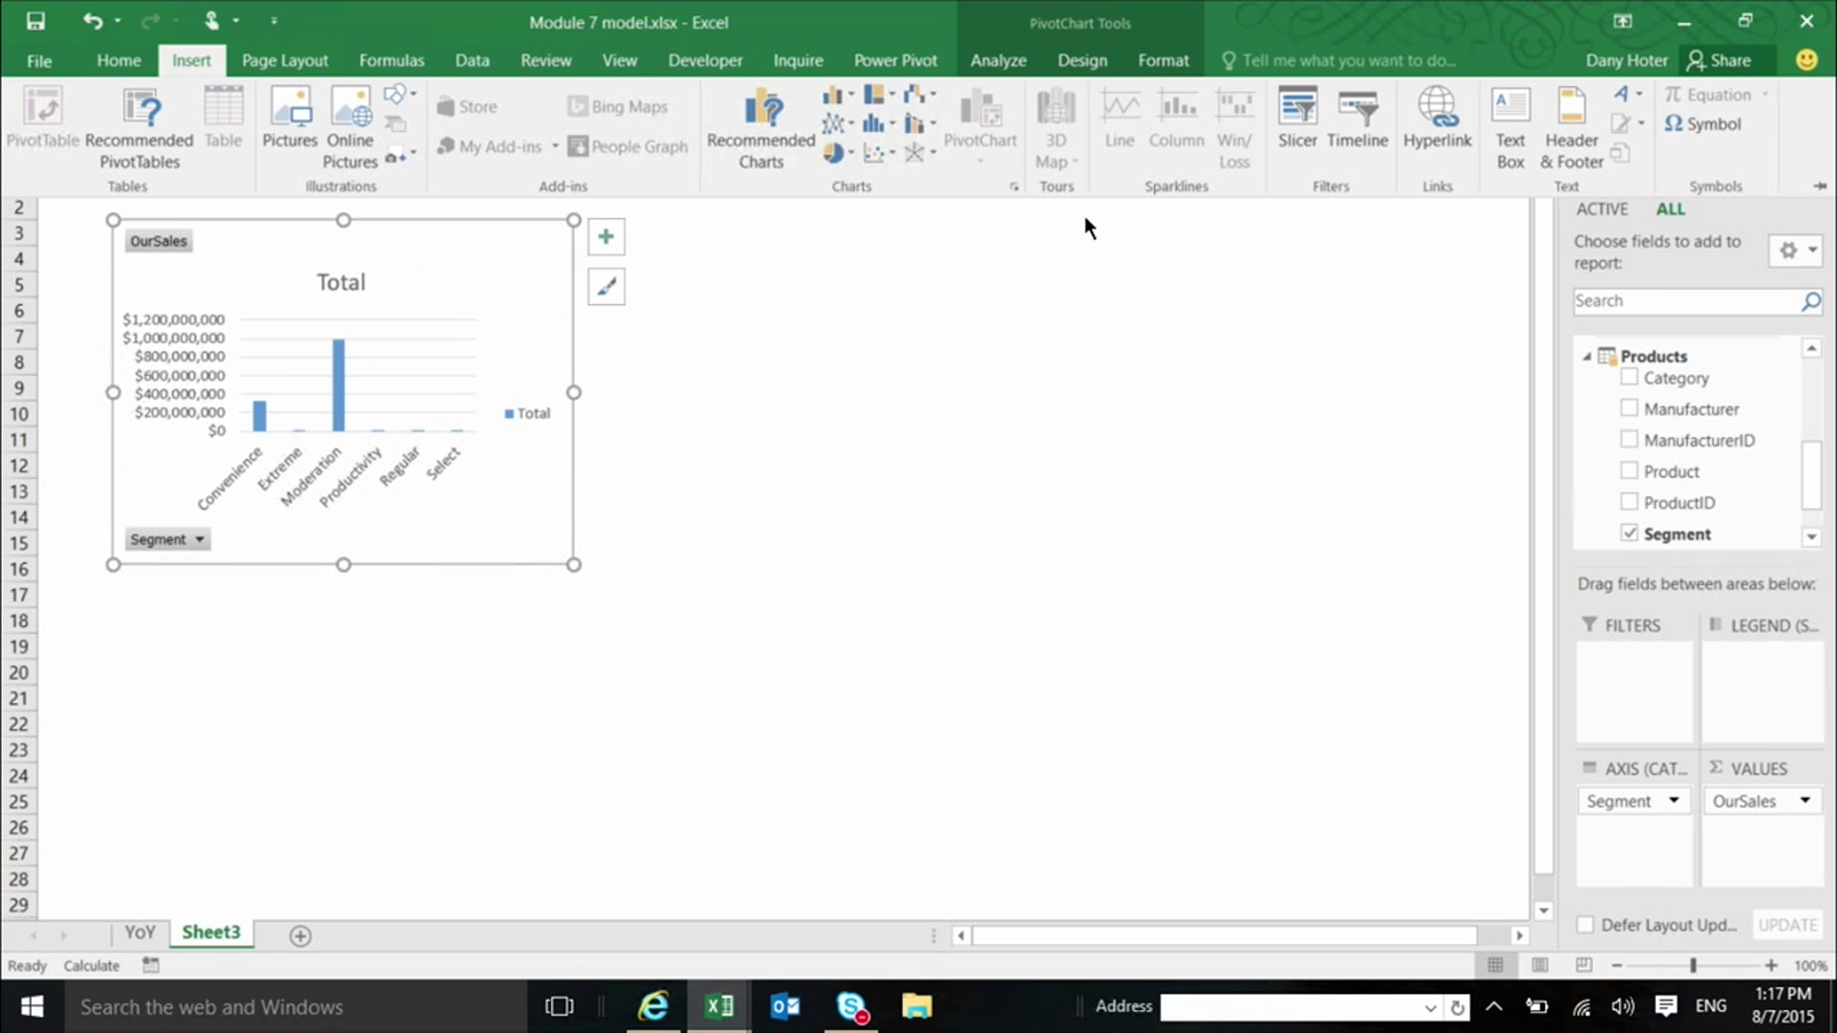
- Insert a second empty PivotChart, Chart 2, from the Data Model at cell I5
click(758, 289)
click(759, 287)
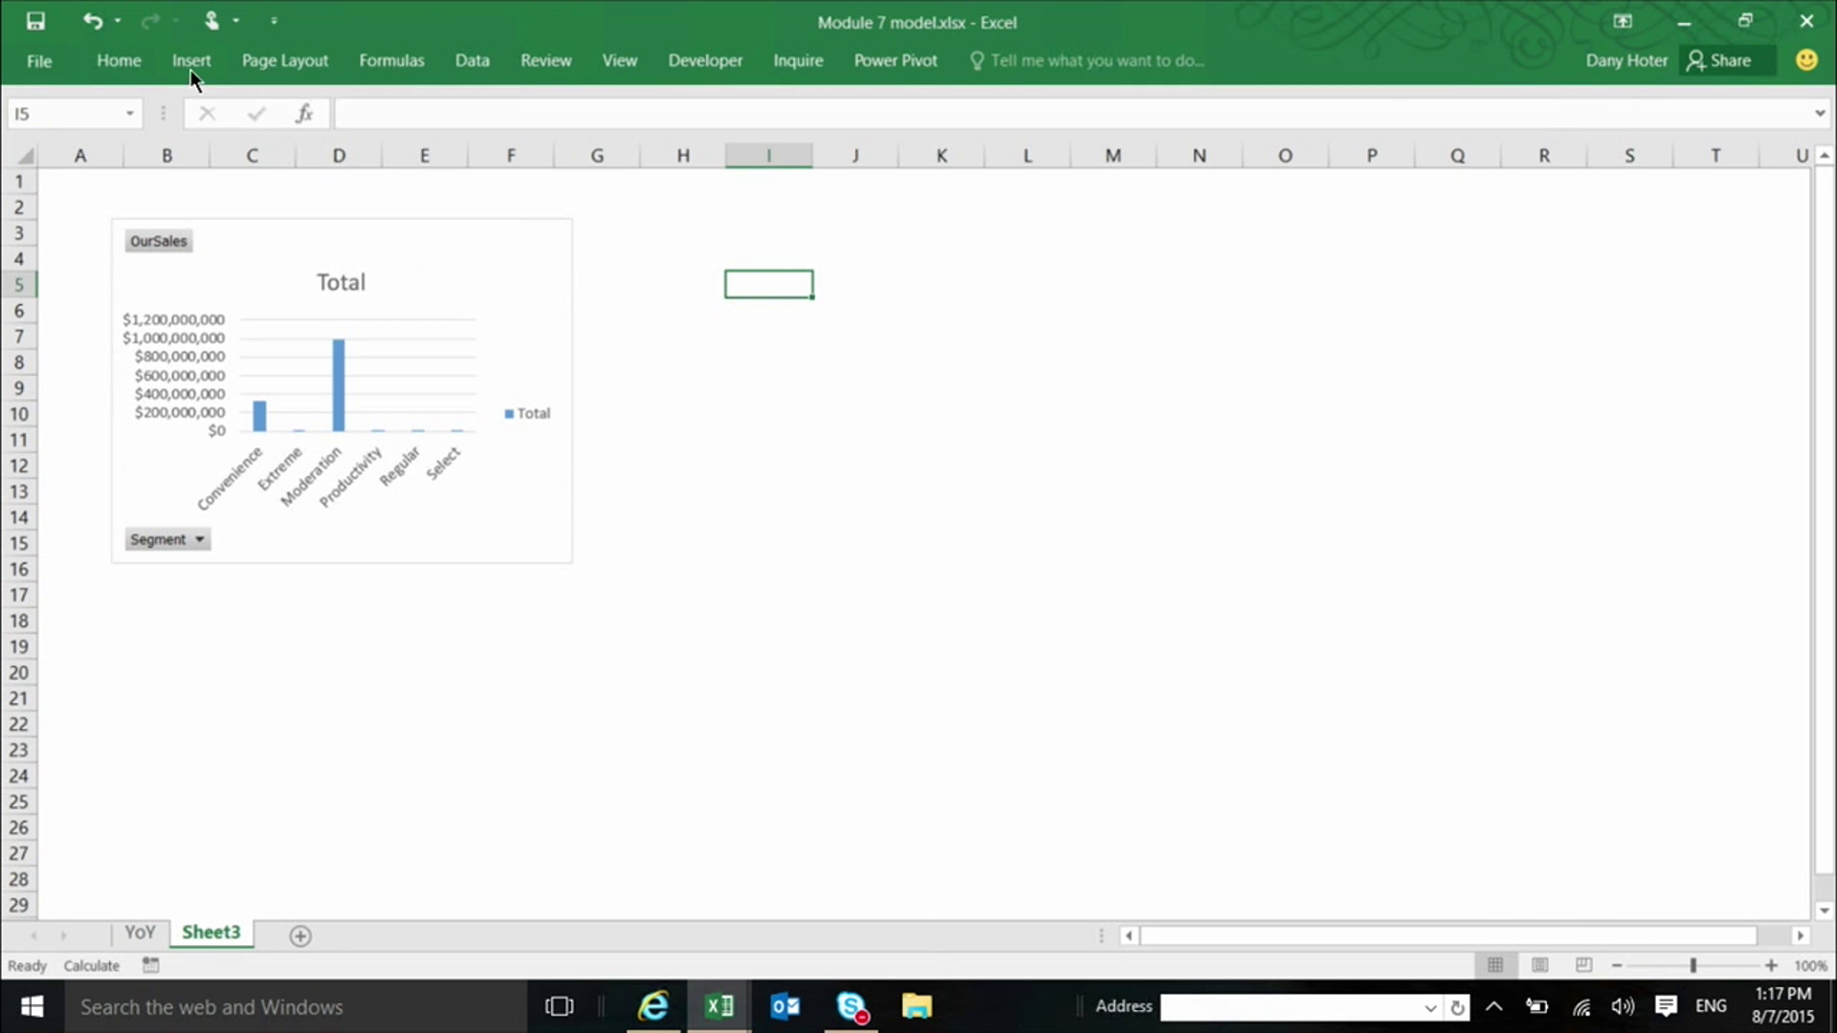
click(212, 20)
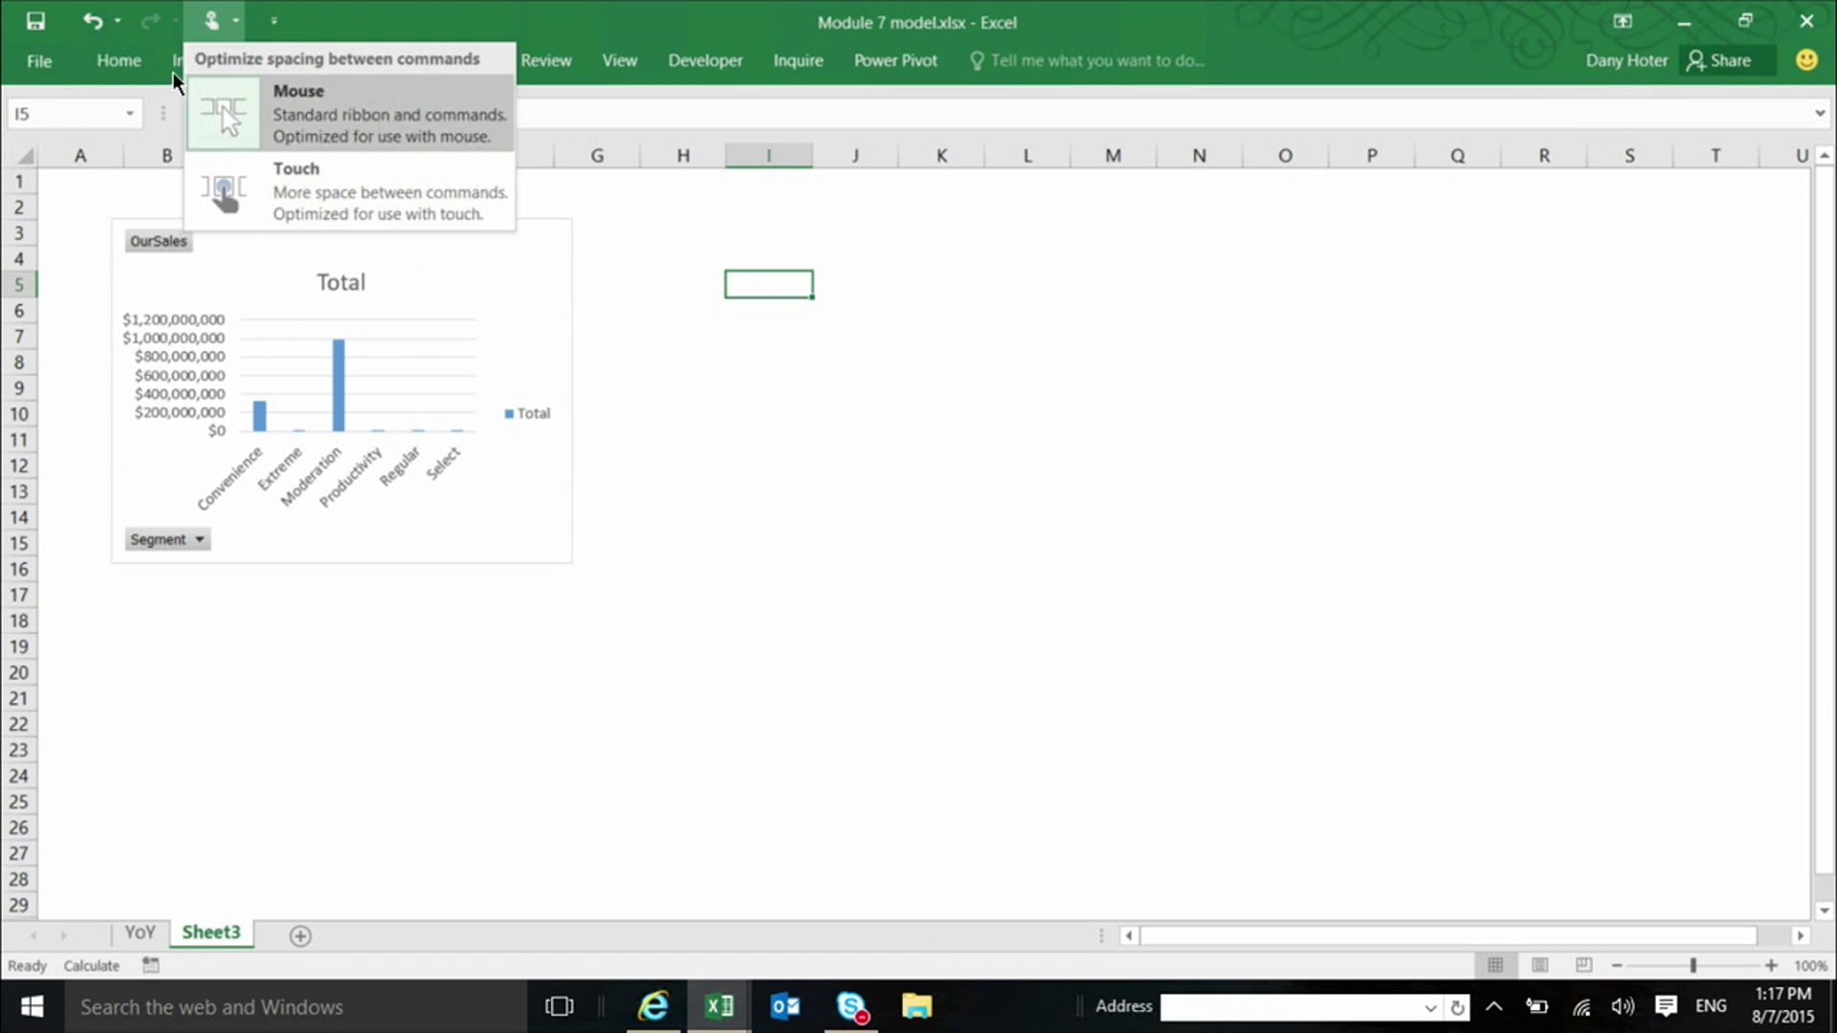
click(191, 86)
click(174, 59)
click(982, 153)
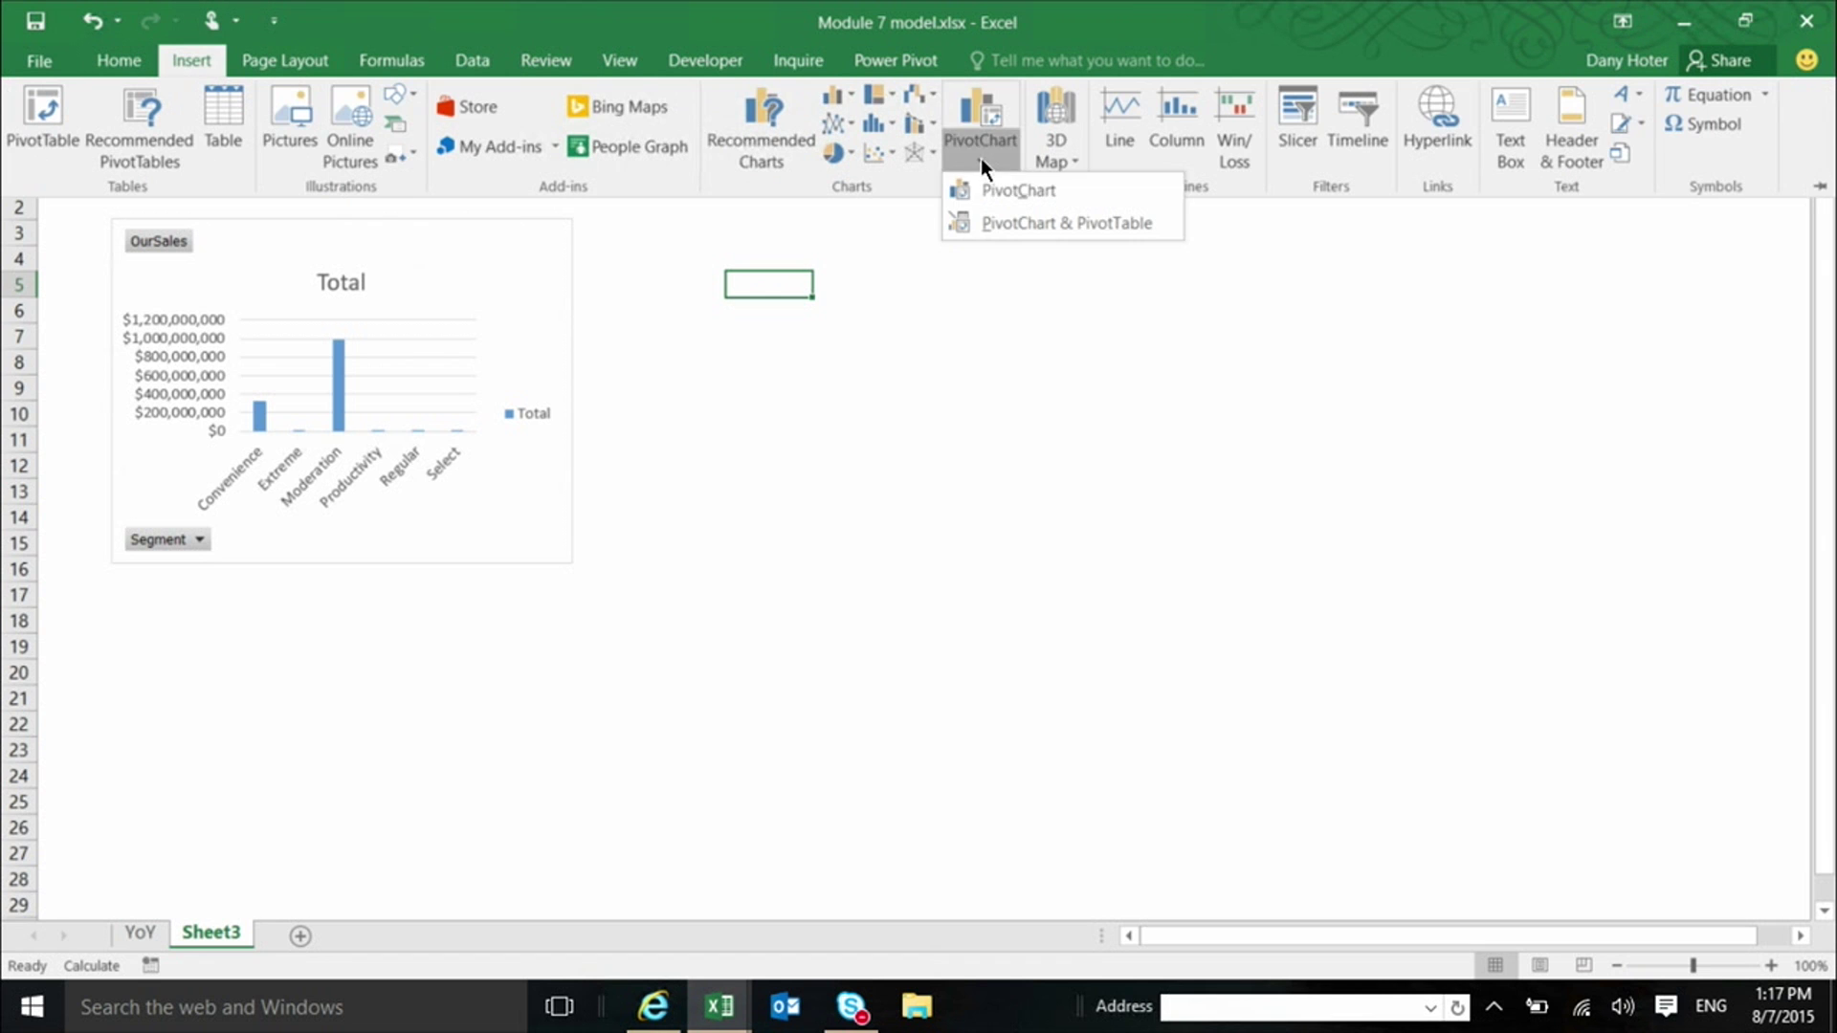
click(978, 184)
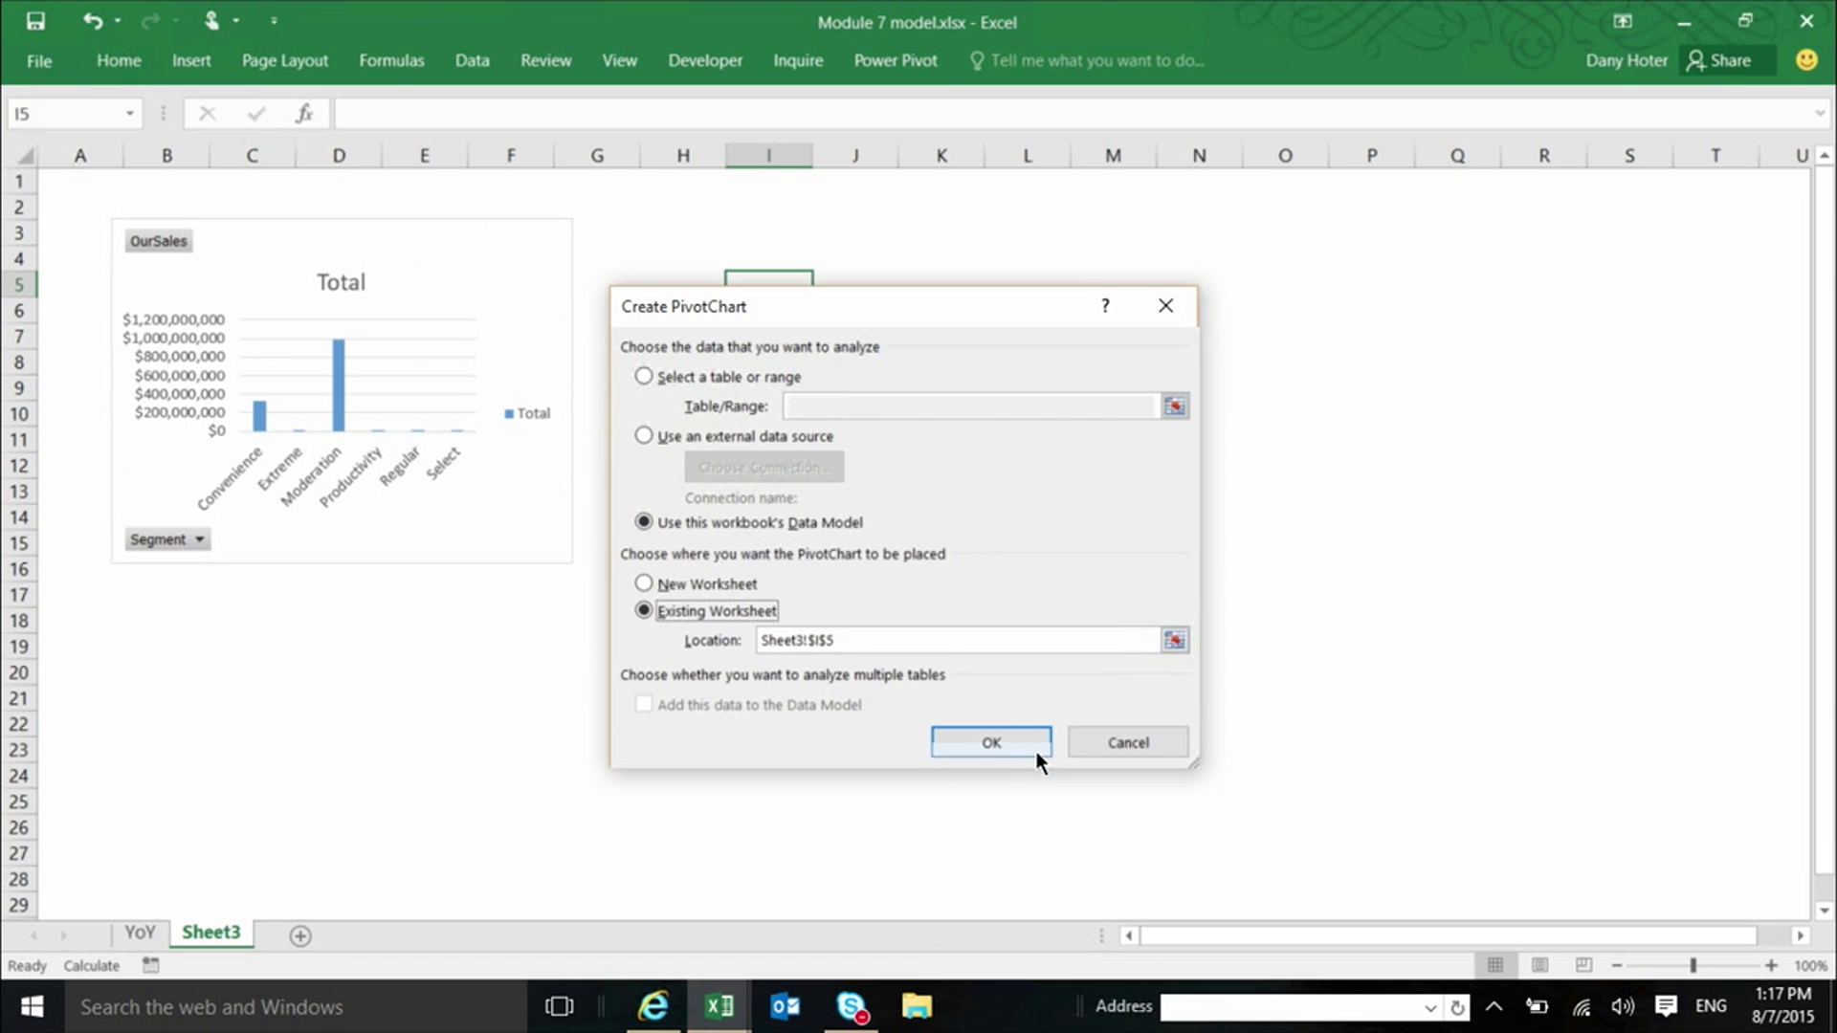
click(1007, 743)
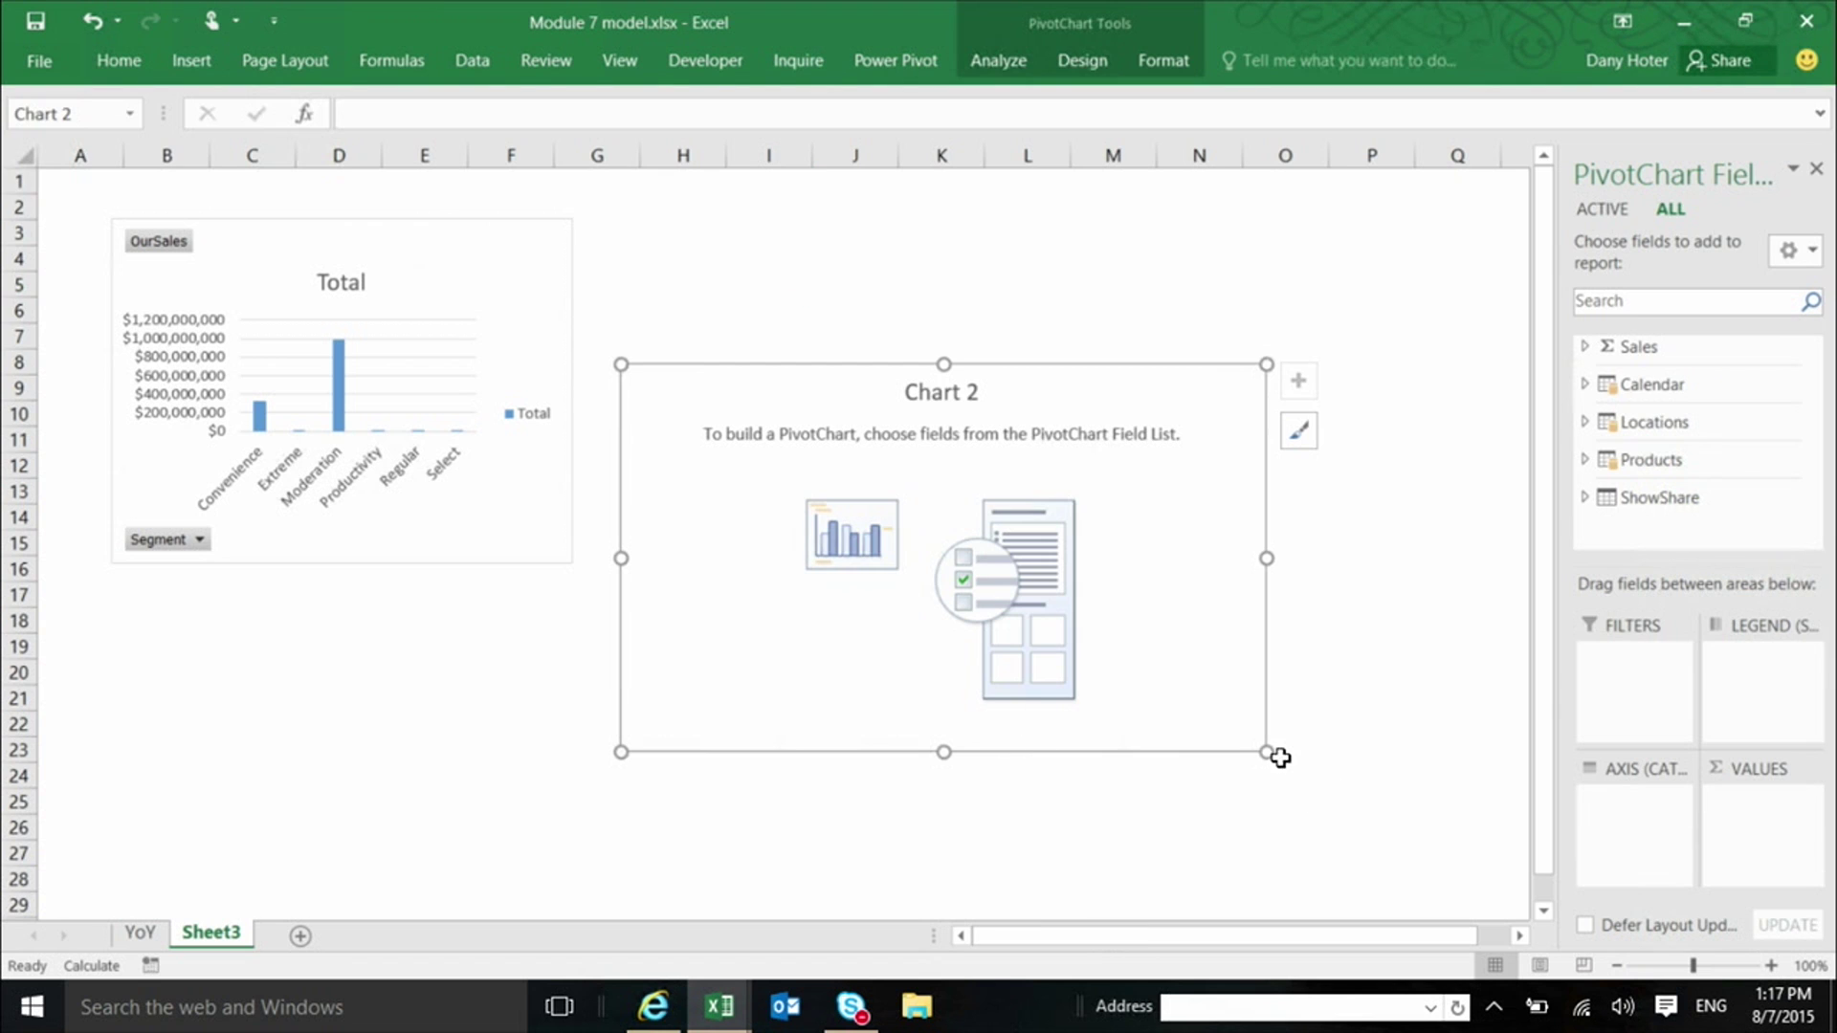
- Shrink Chart 2 and place it beside Chart 1 at matching height
drag(1267, 750, 1113, 629)
drag(677, 381, 646, 224)
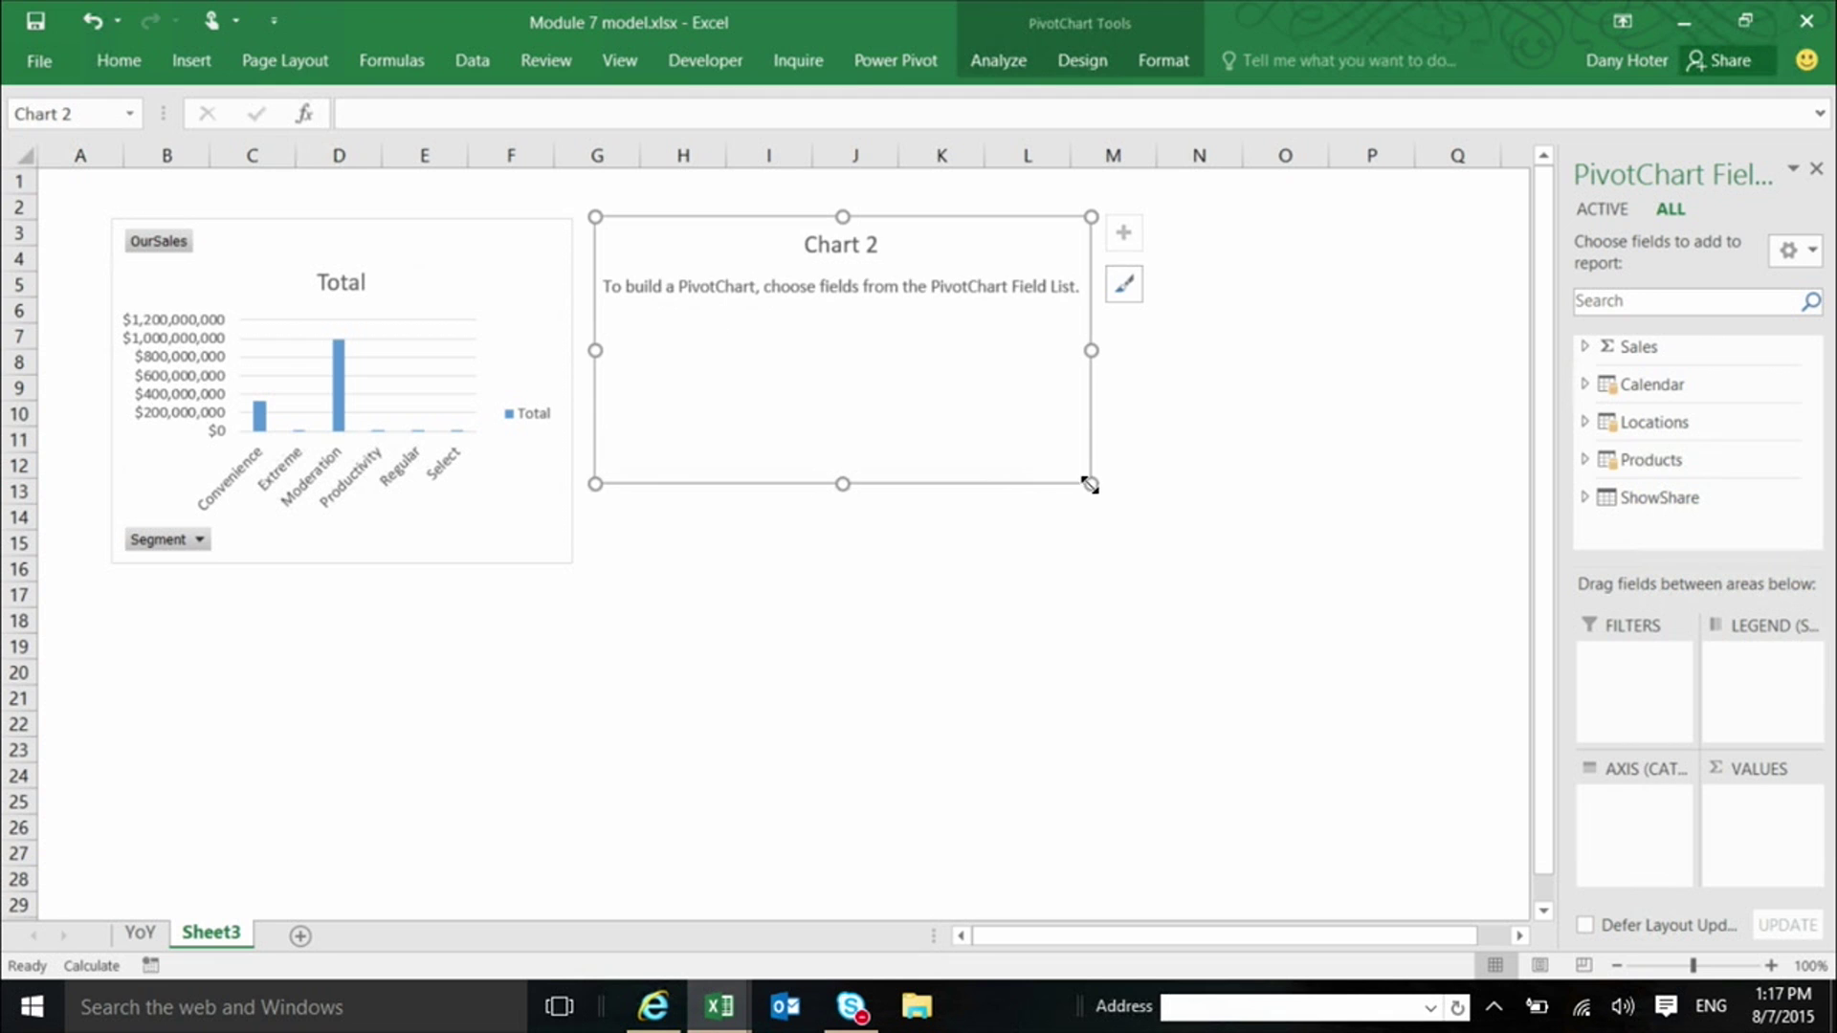
drag(1090, 486, 1077, 565)
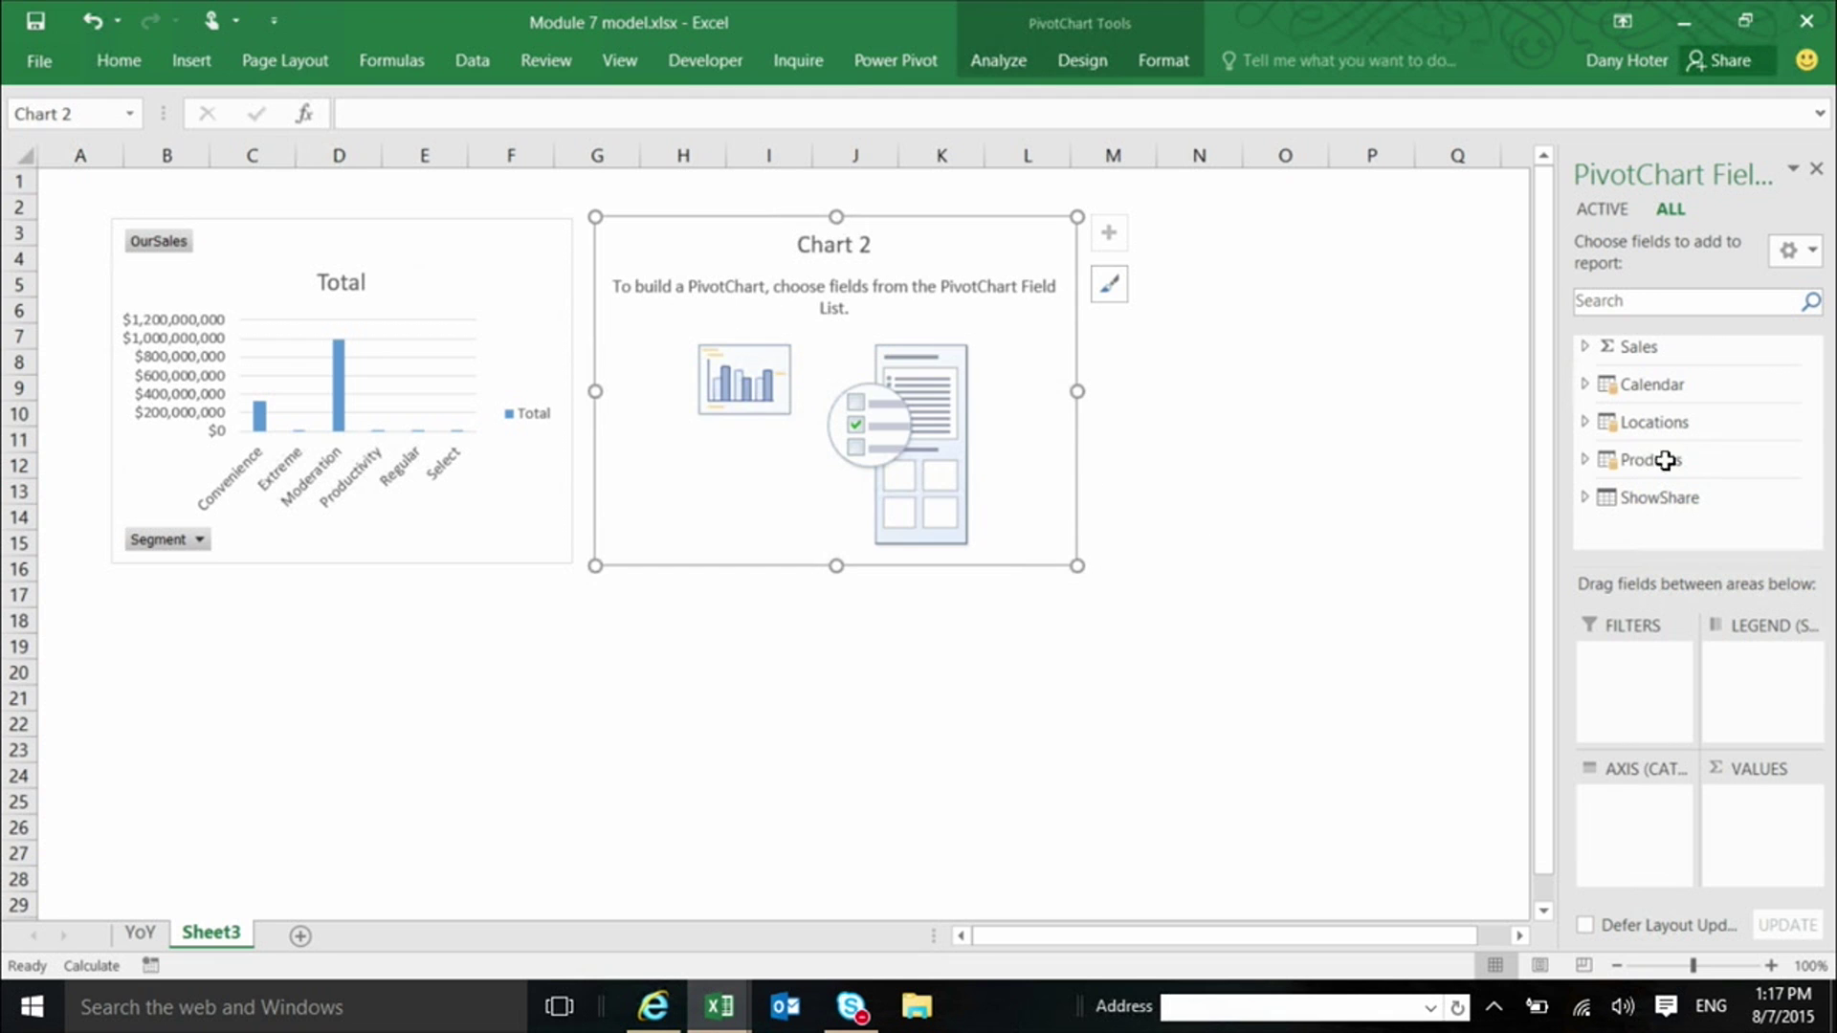
- Make Chart 2 plot TotRevenue from Sales with Products' Manufacturer on the axis
click(1583, 346)
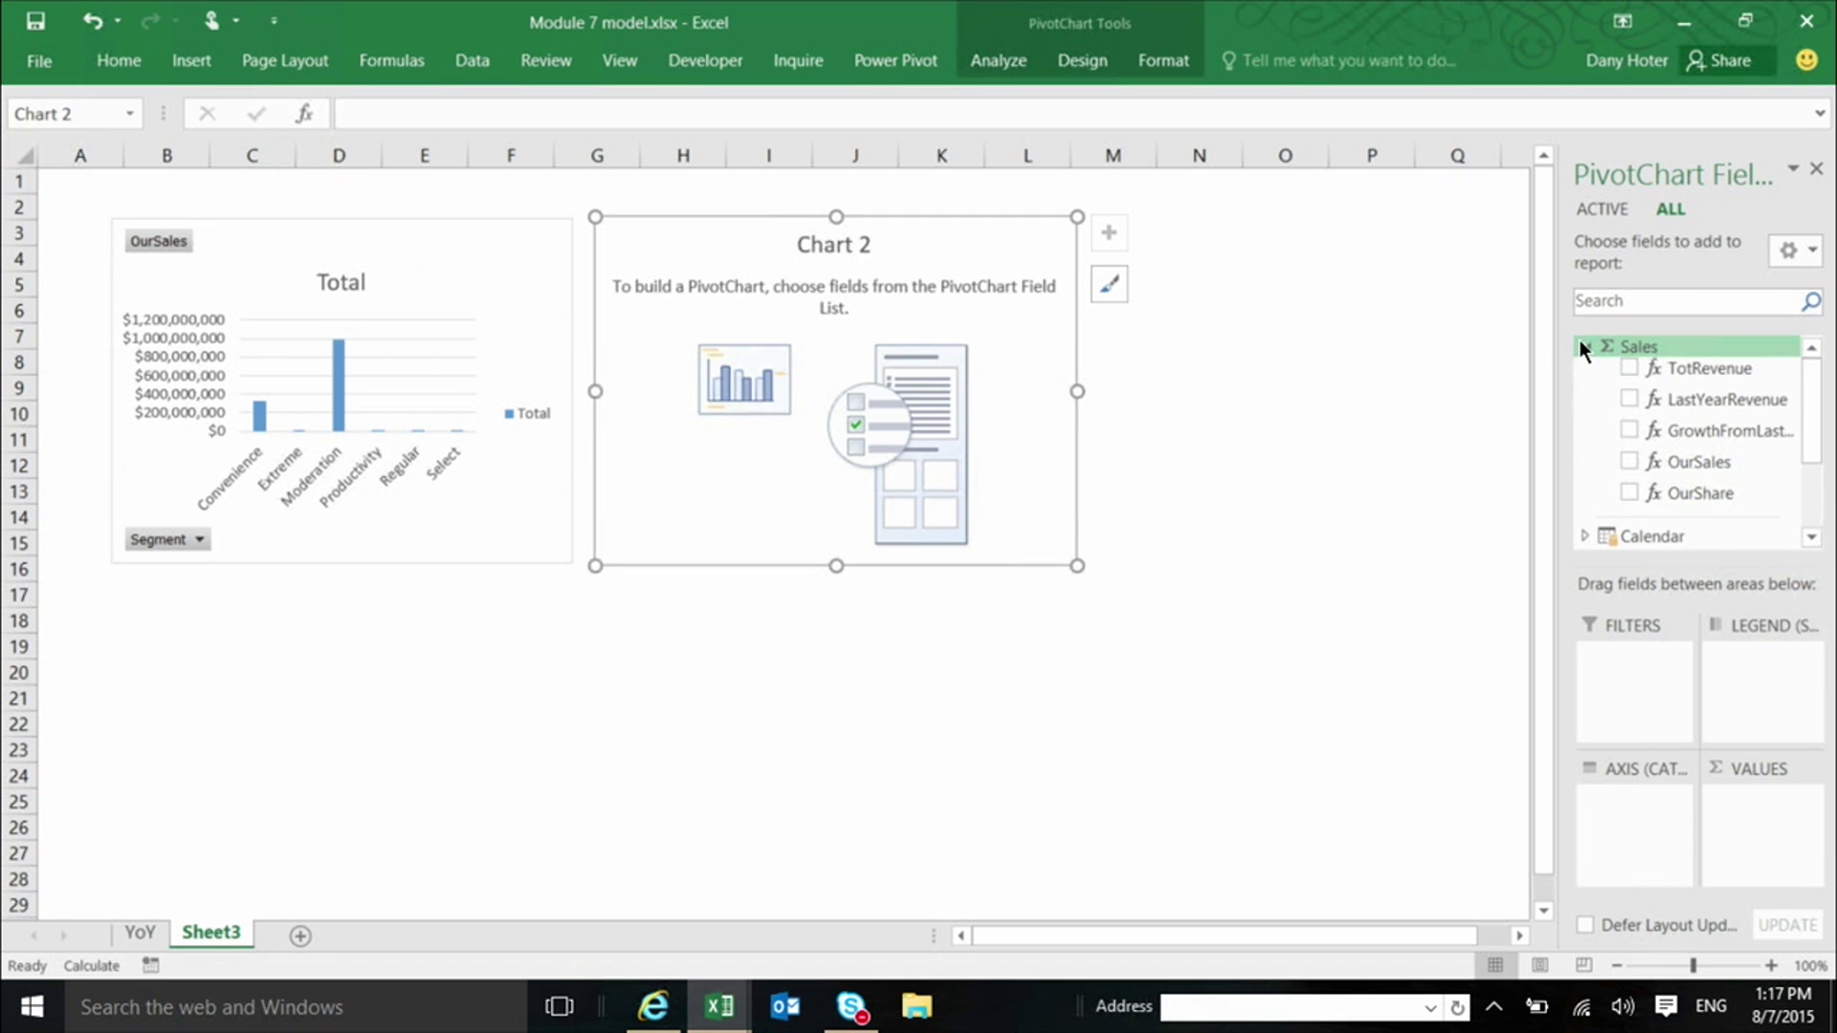
click(1628, 367)
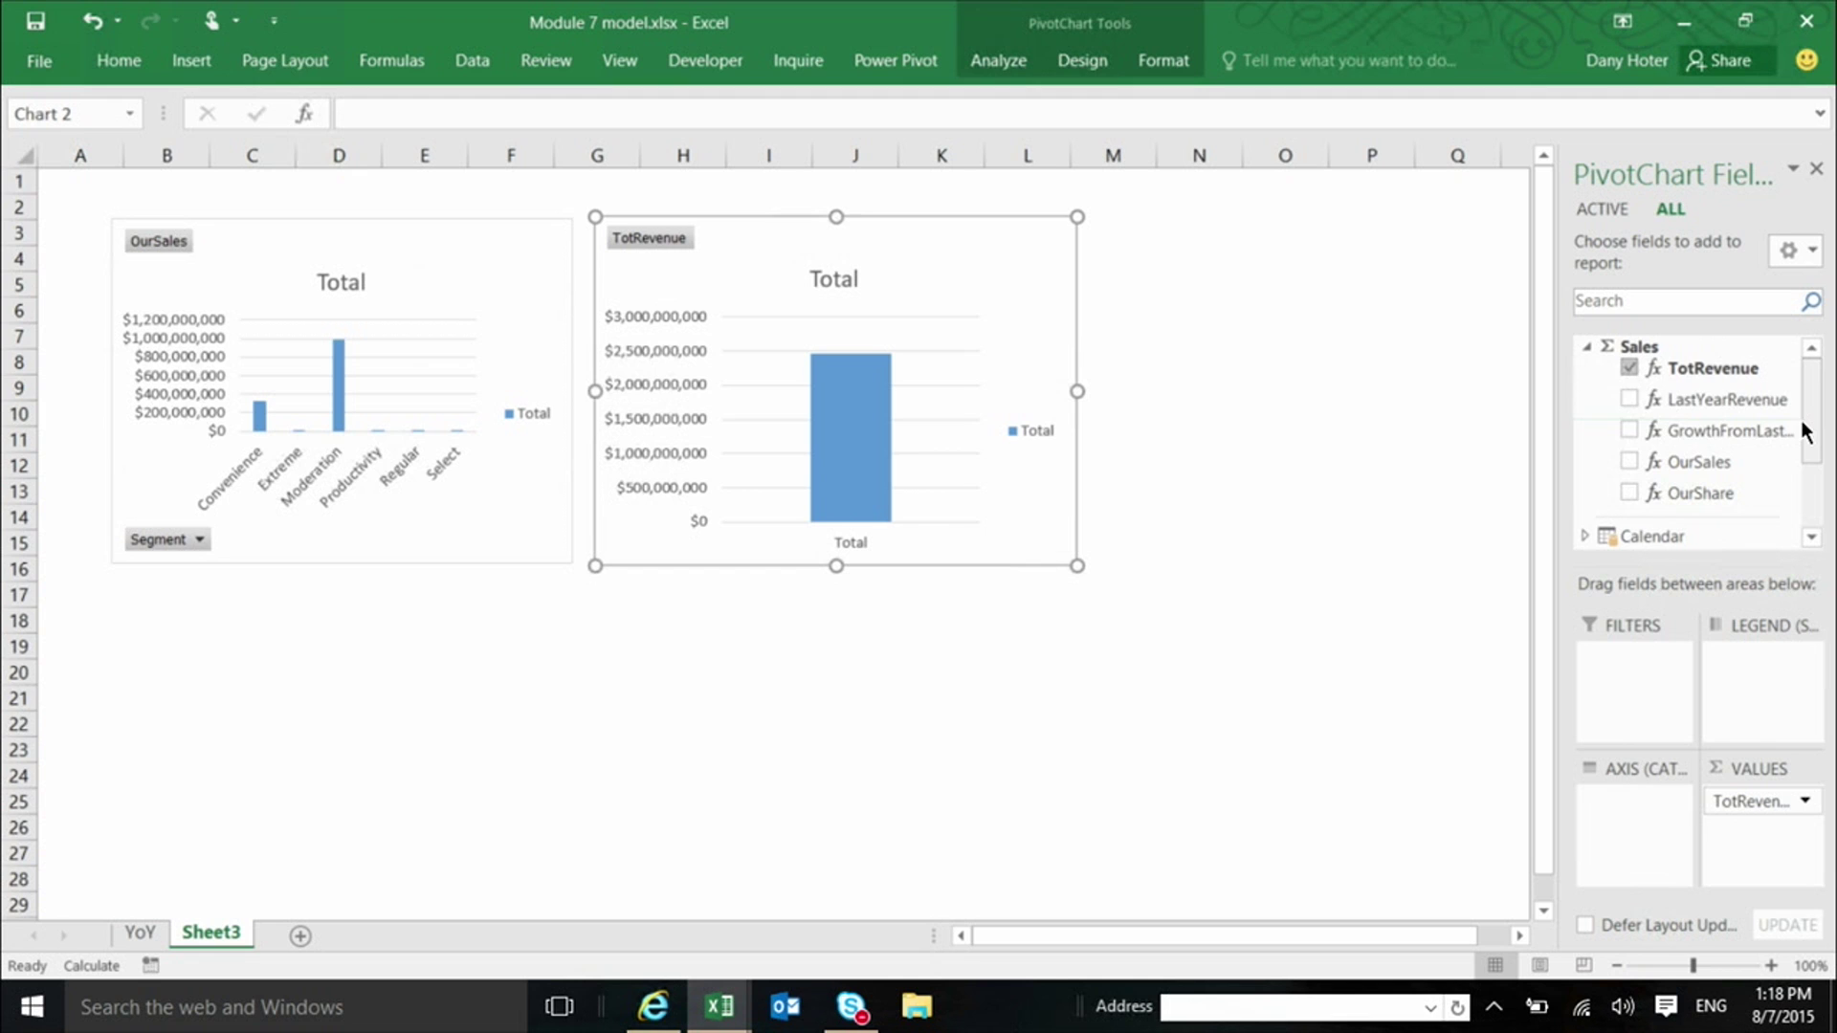
drag(1809, 409, 1797, 474)
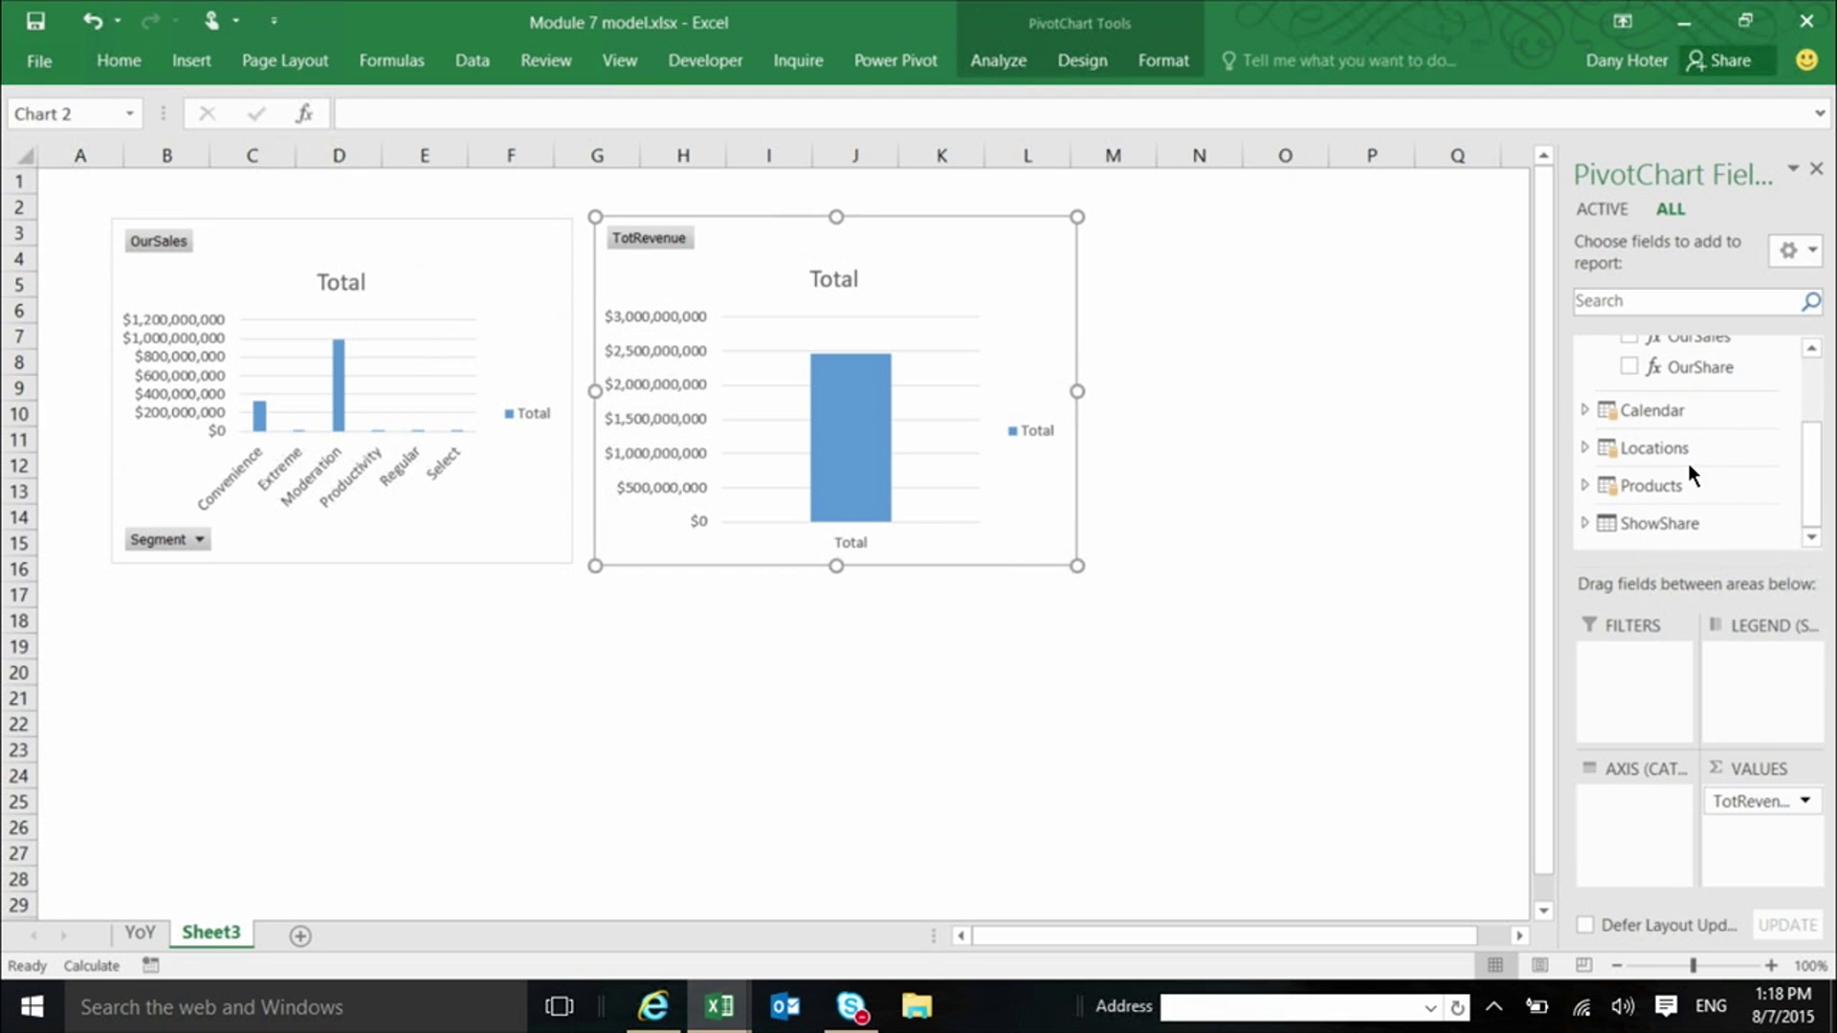
click(1584, 486)
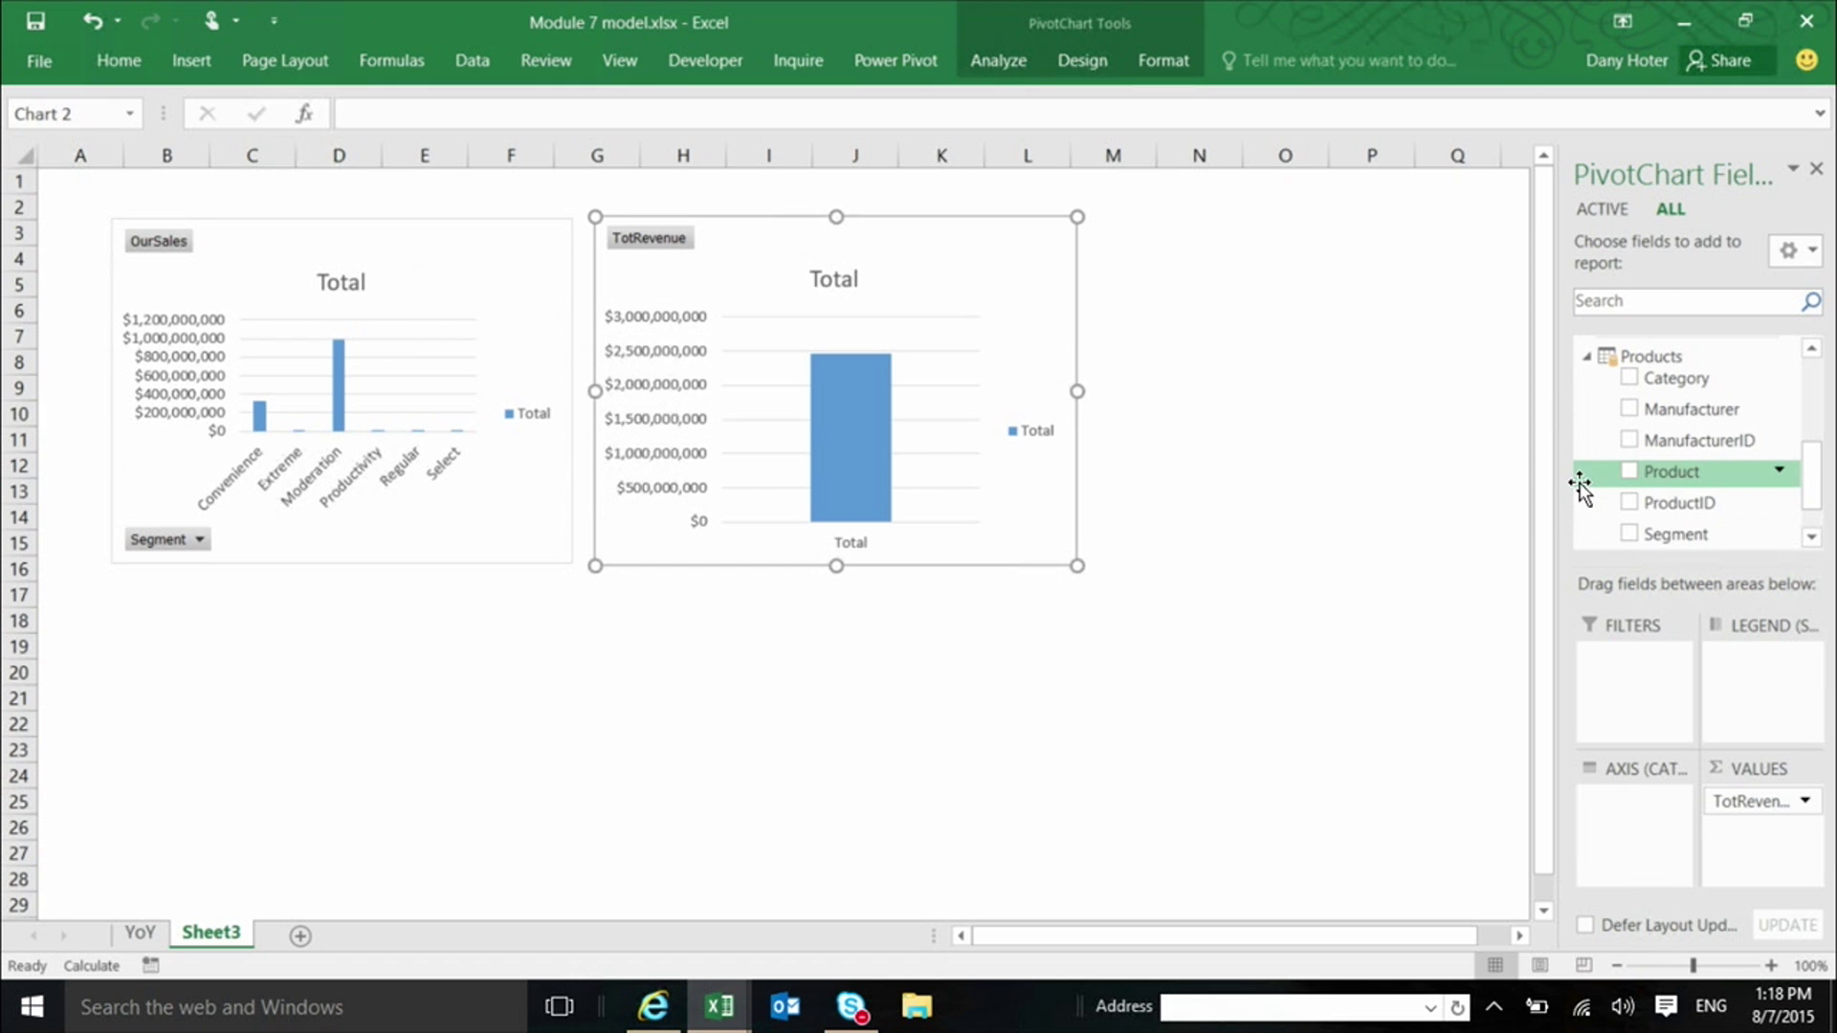
click(1629, 409)
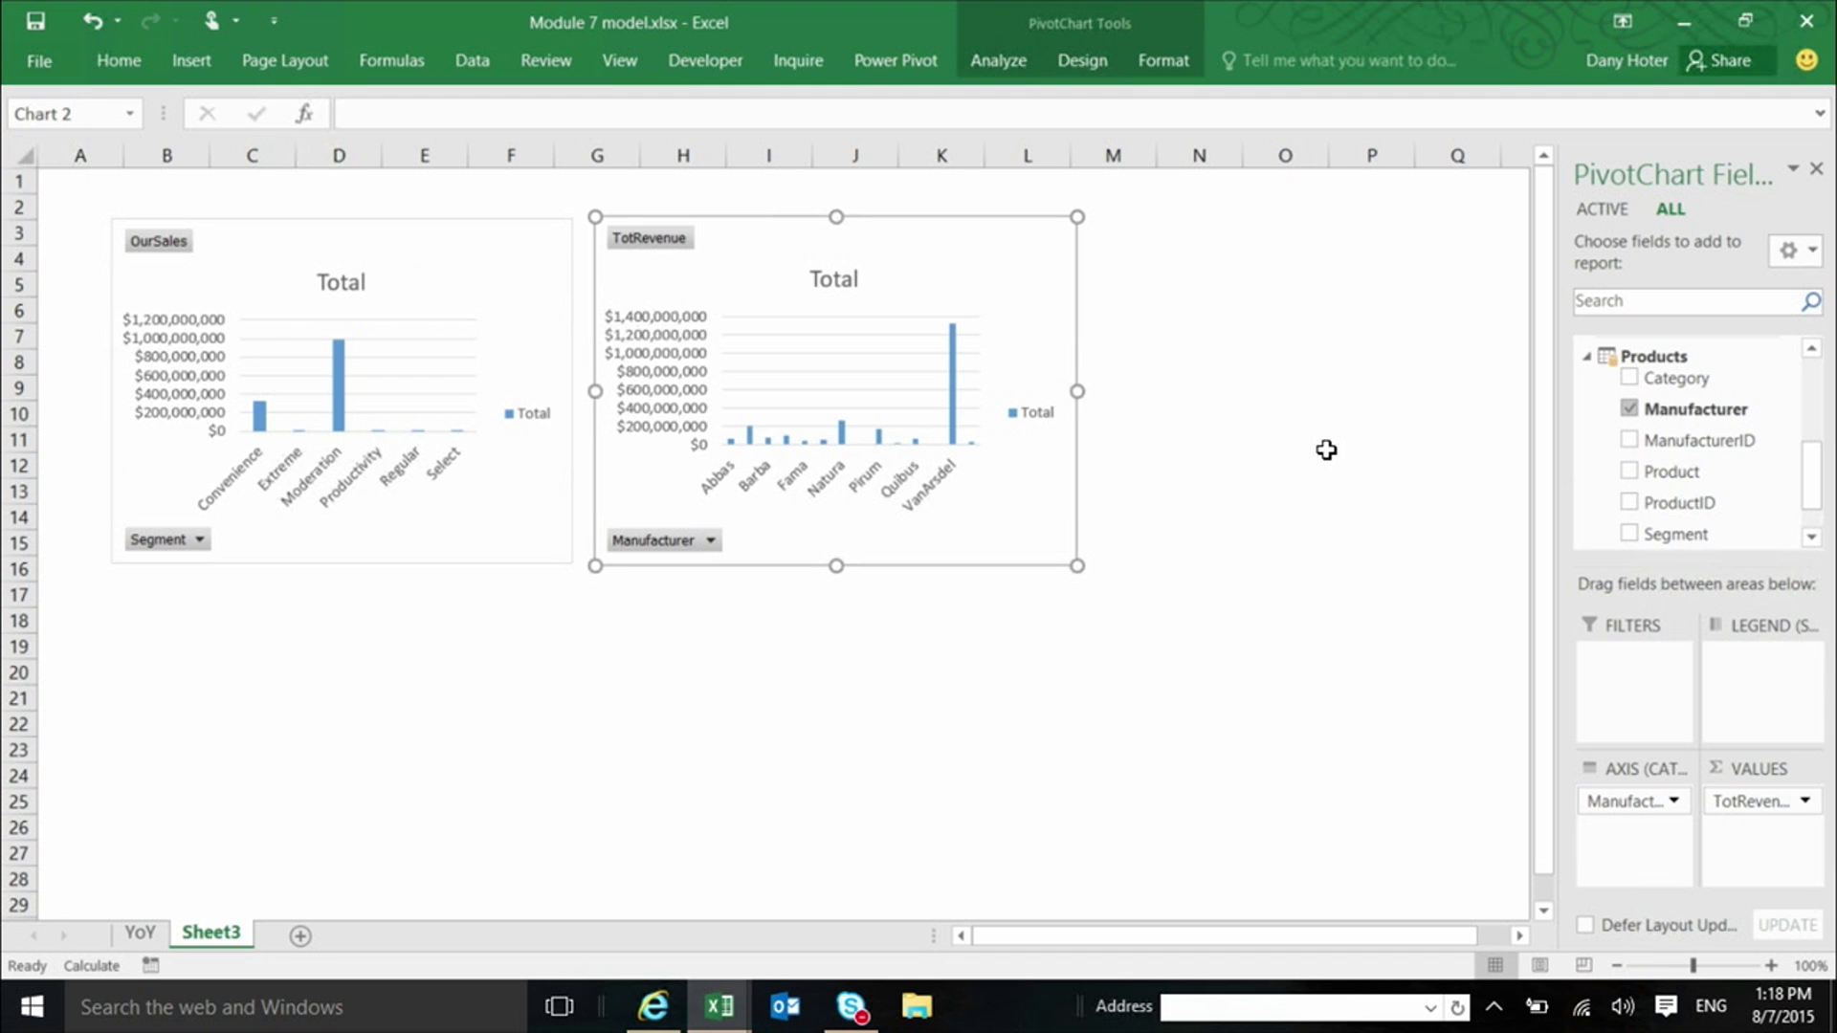
click(1044, 260)
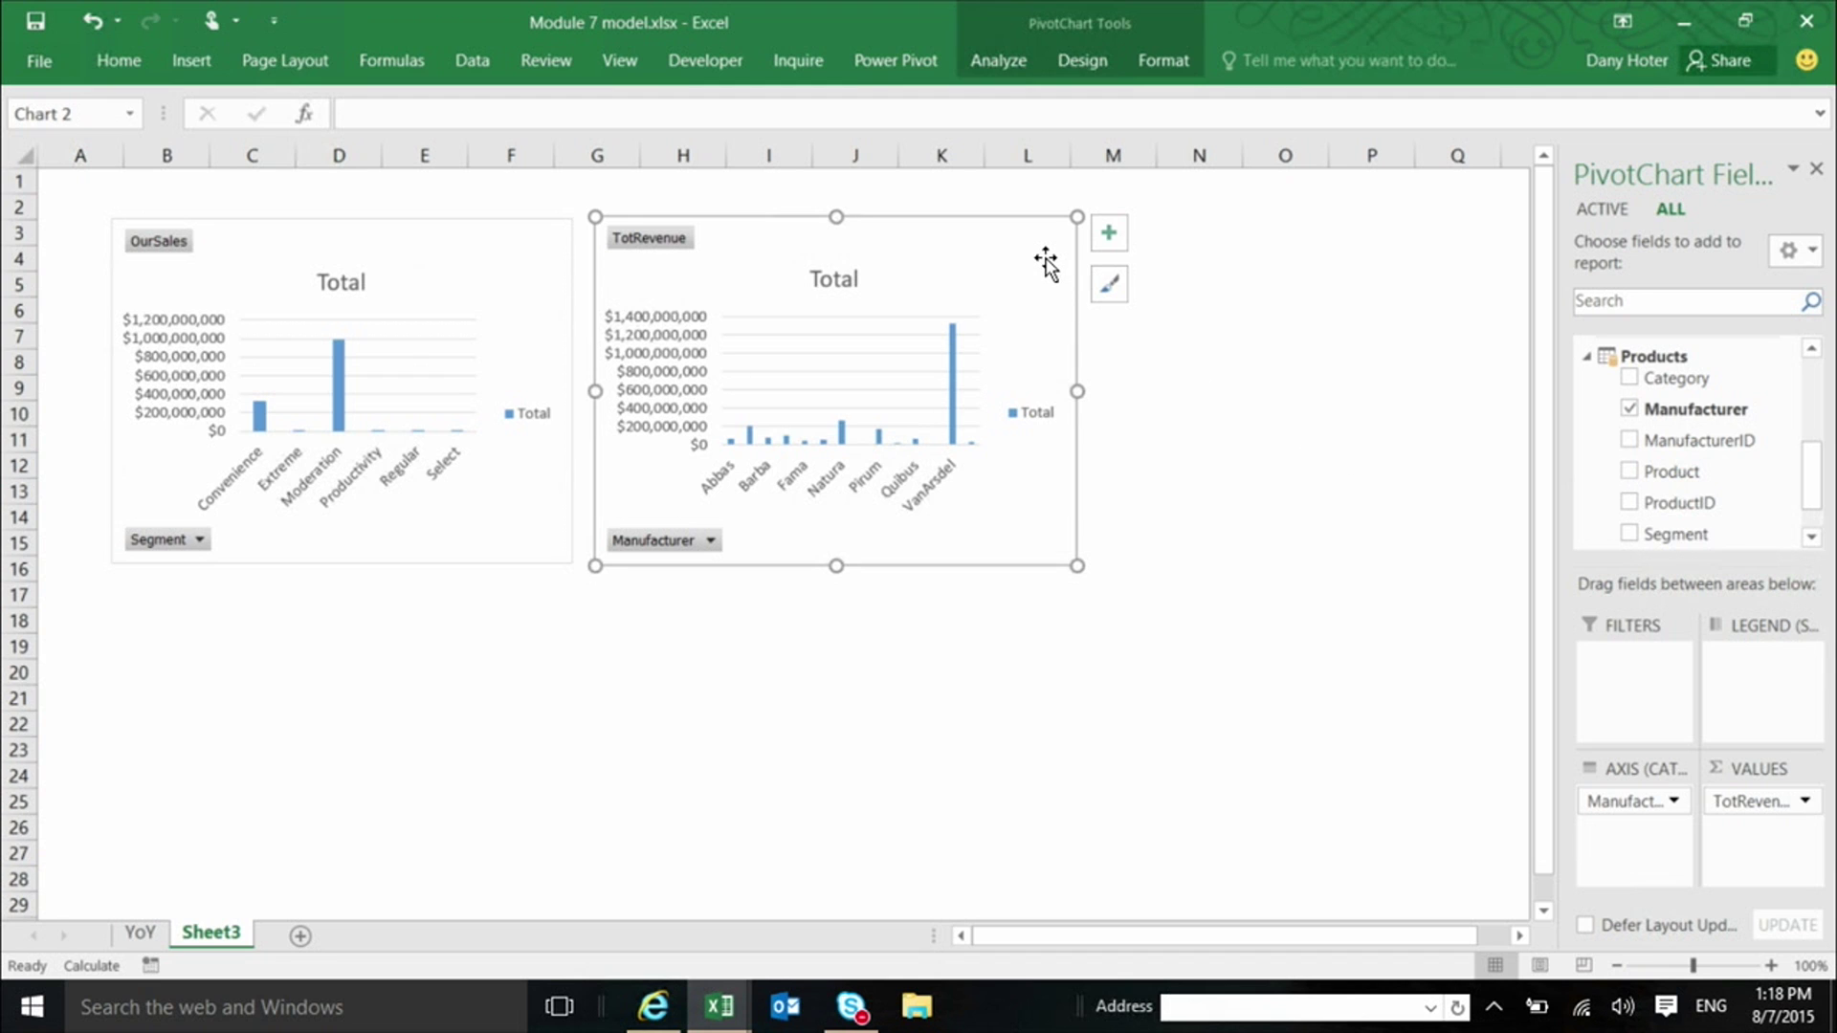
- Browse the chart style gallery for the TotRevenue chart without applying a style
click(1117, 289)
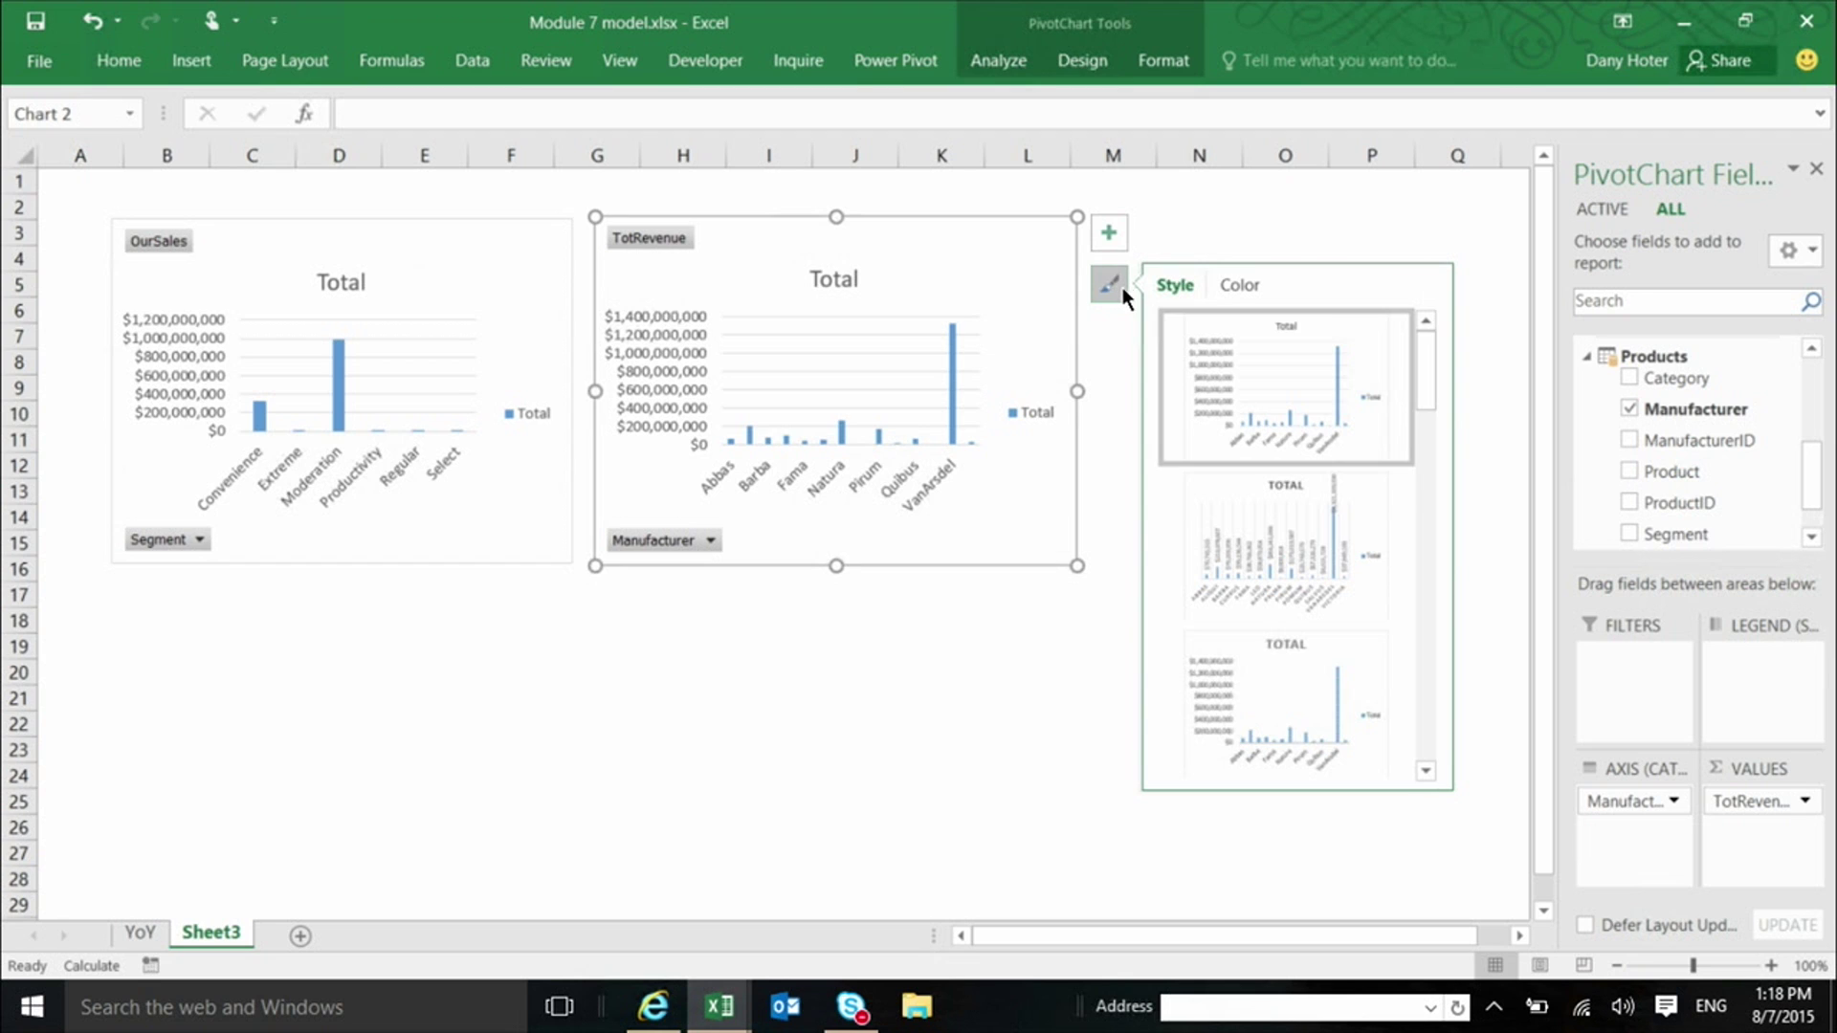
mouse_move(1428, 380)
mouse_down()
mouse_move(1422, 588)
mouse_move(1426, 406)
mouse_up()
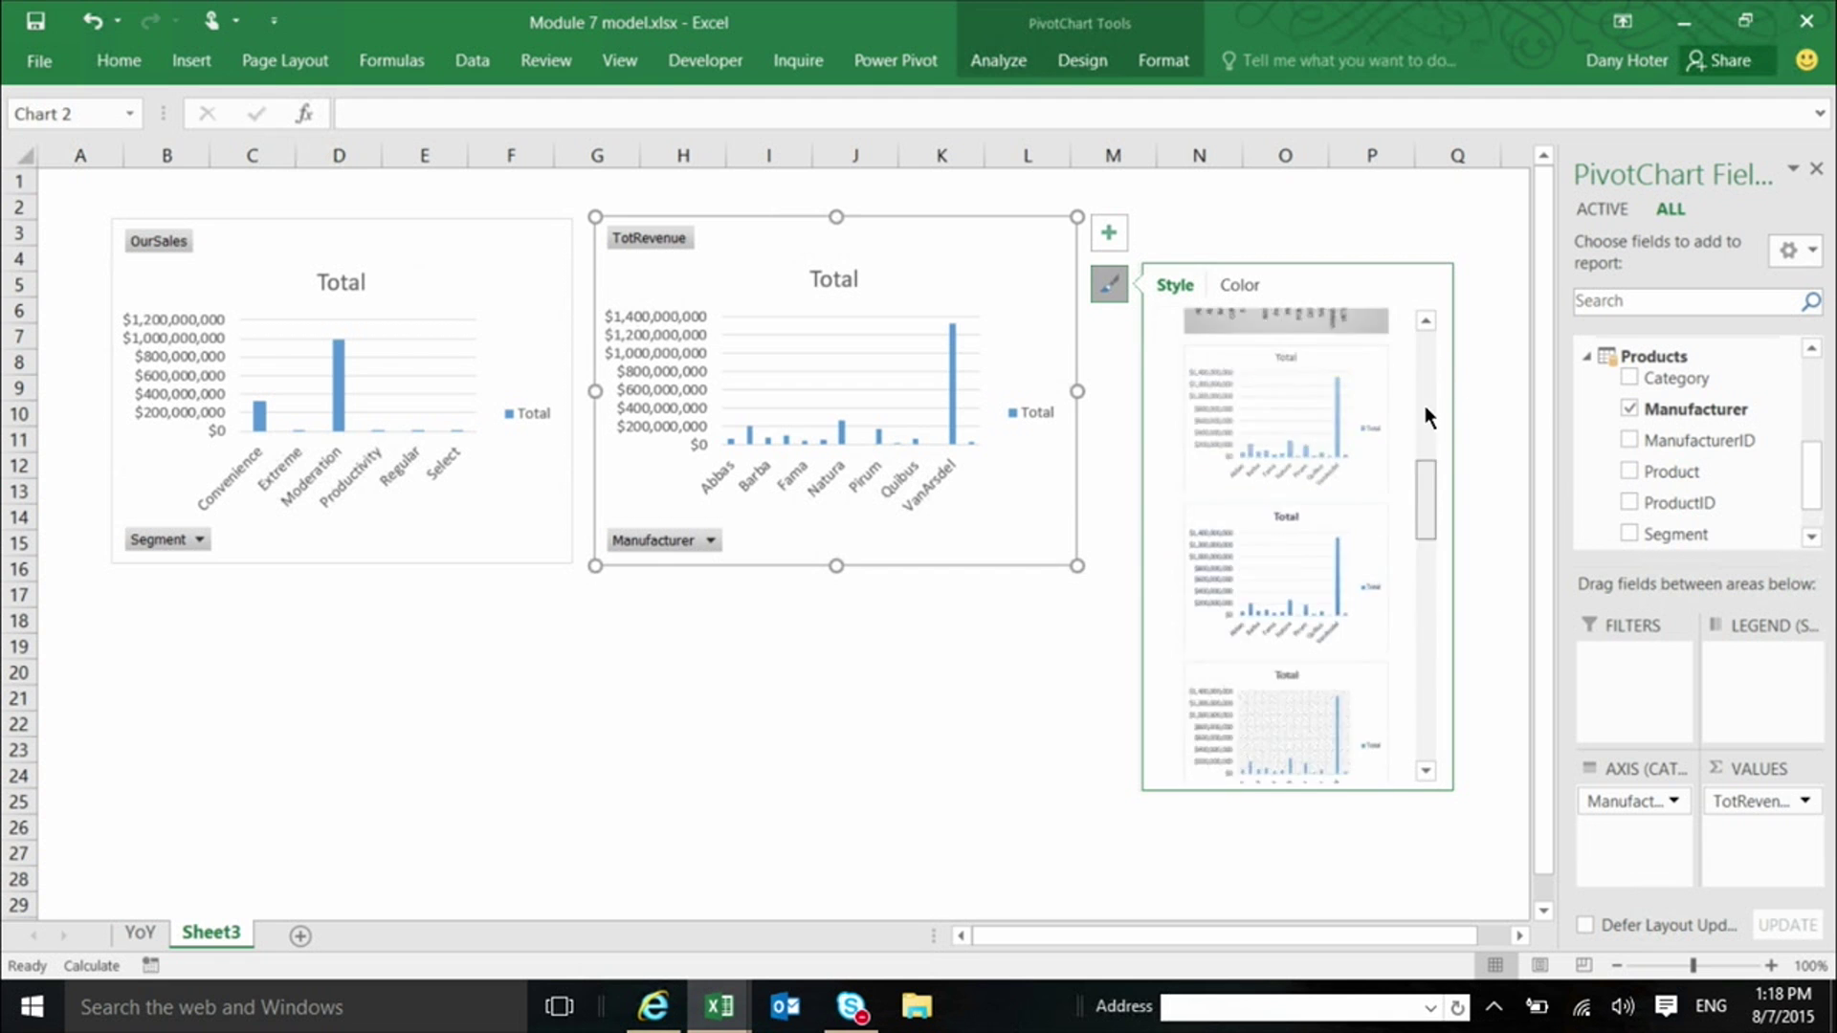
click(1103, 419)
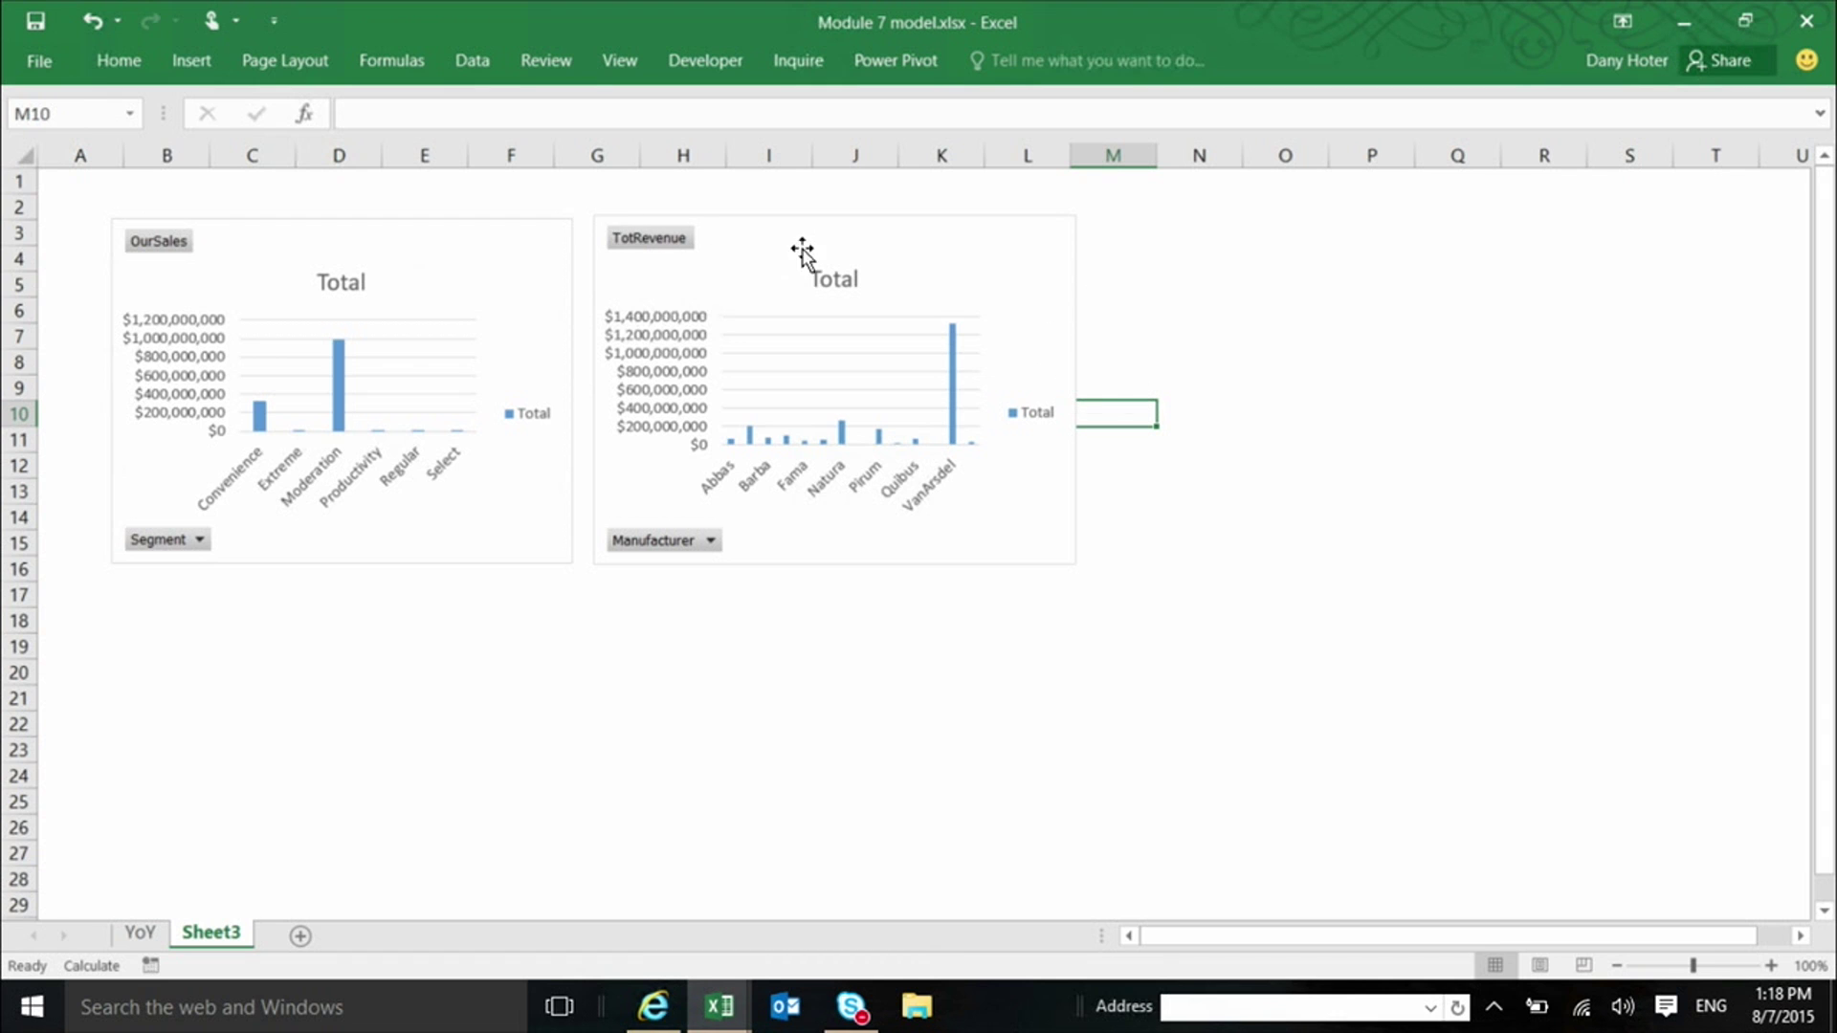
click(946, 258)
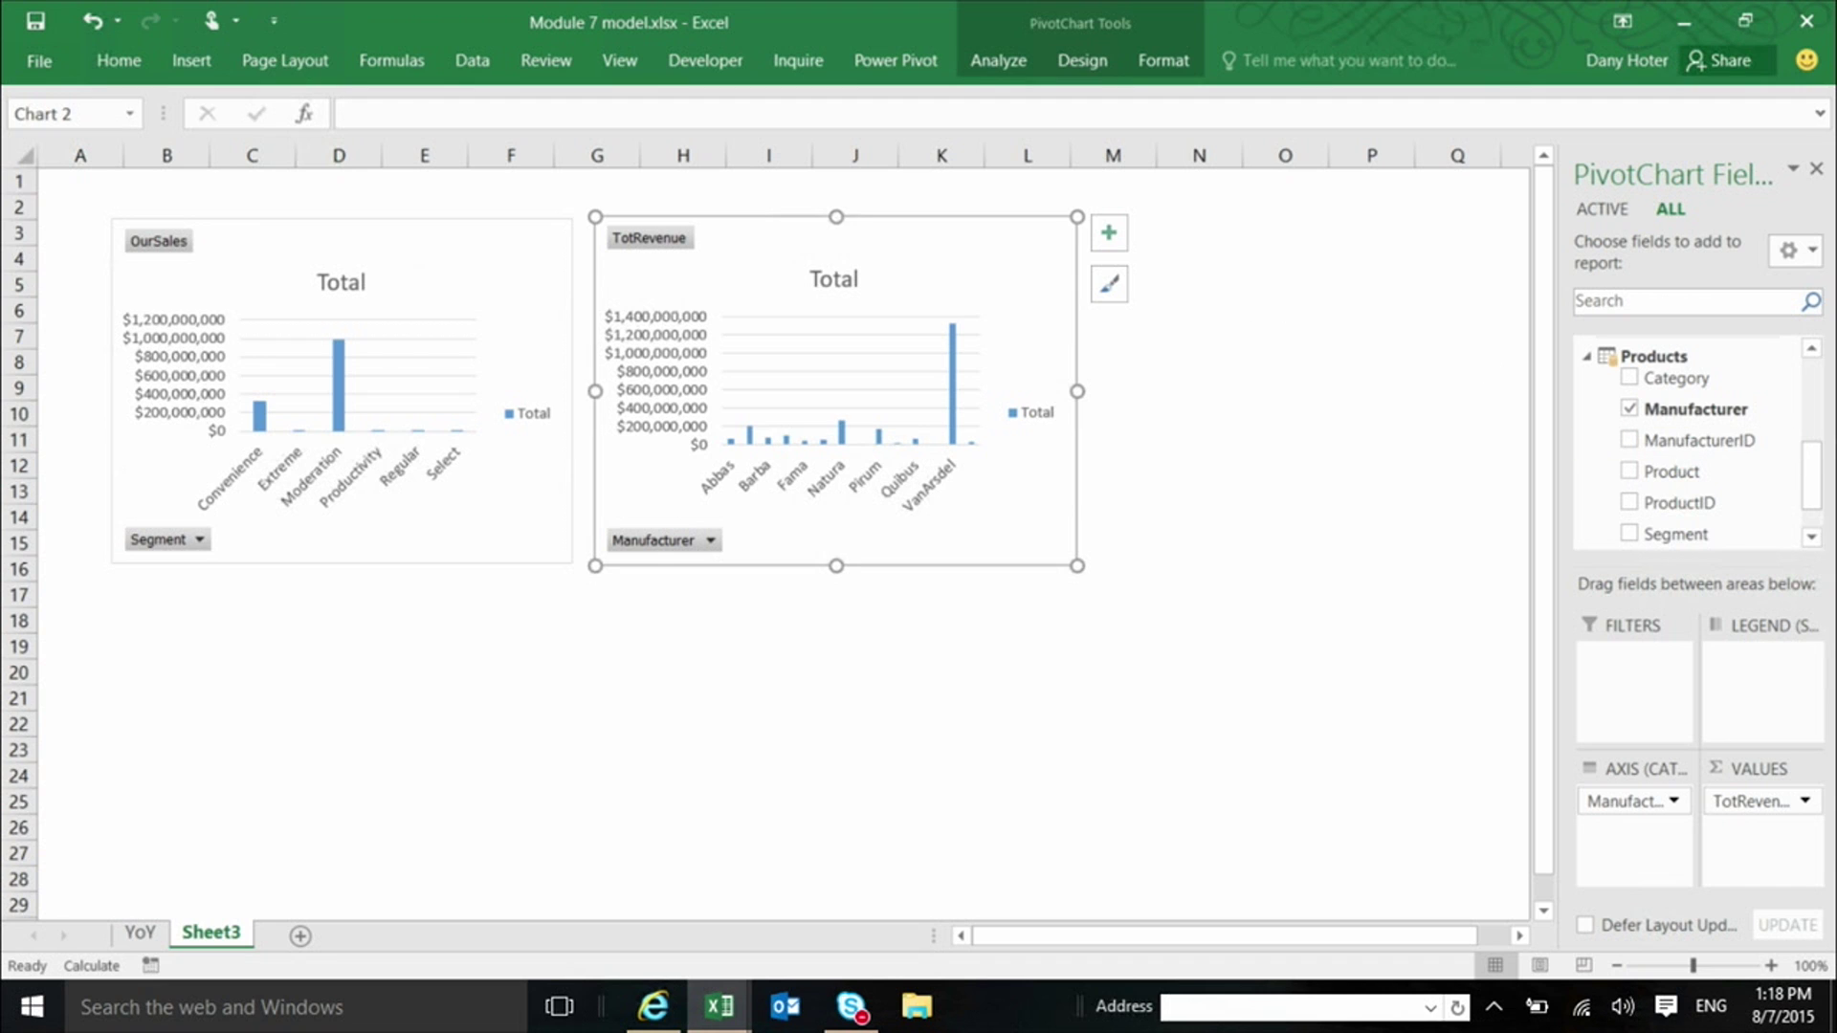
- Add a slicer for the Calendar table's Year field from its More Fields list
drag(1812, 476, 1812, 411)
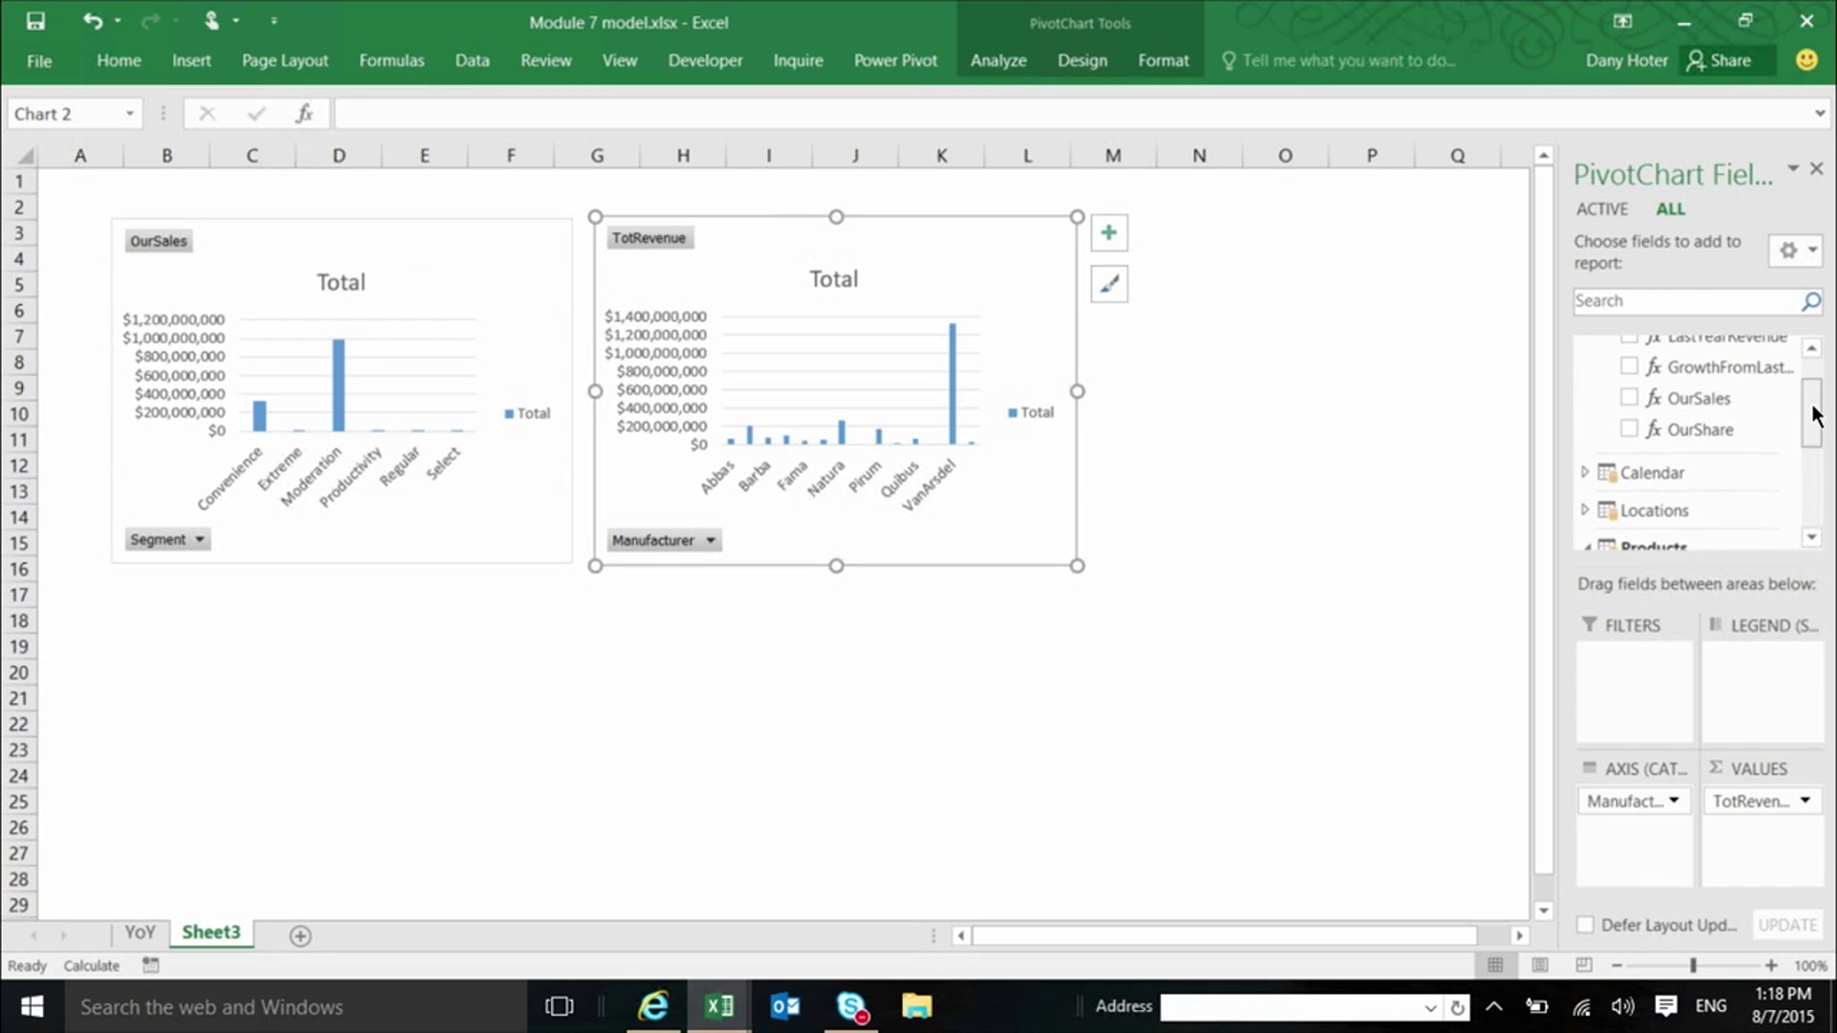
click(1584, 471)
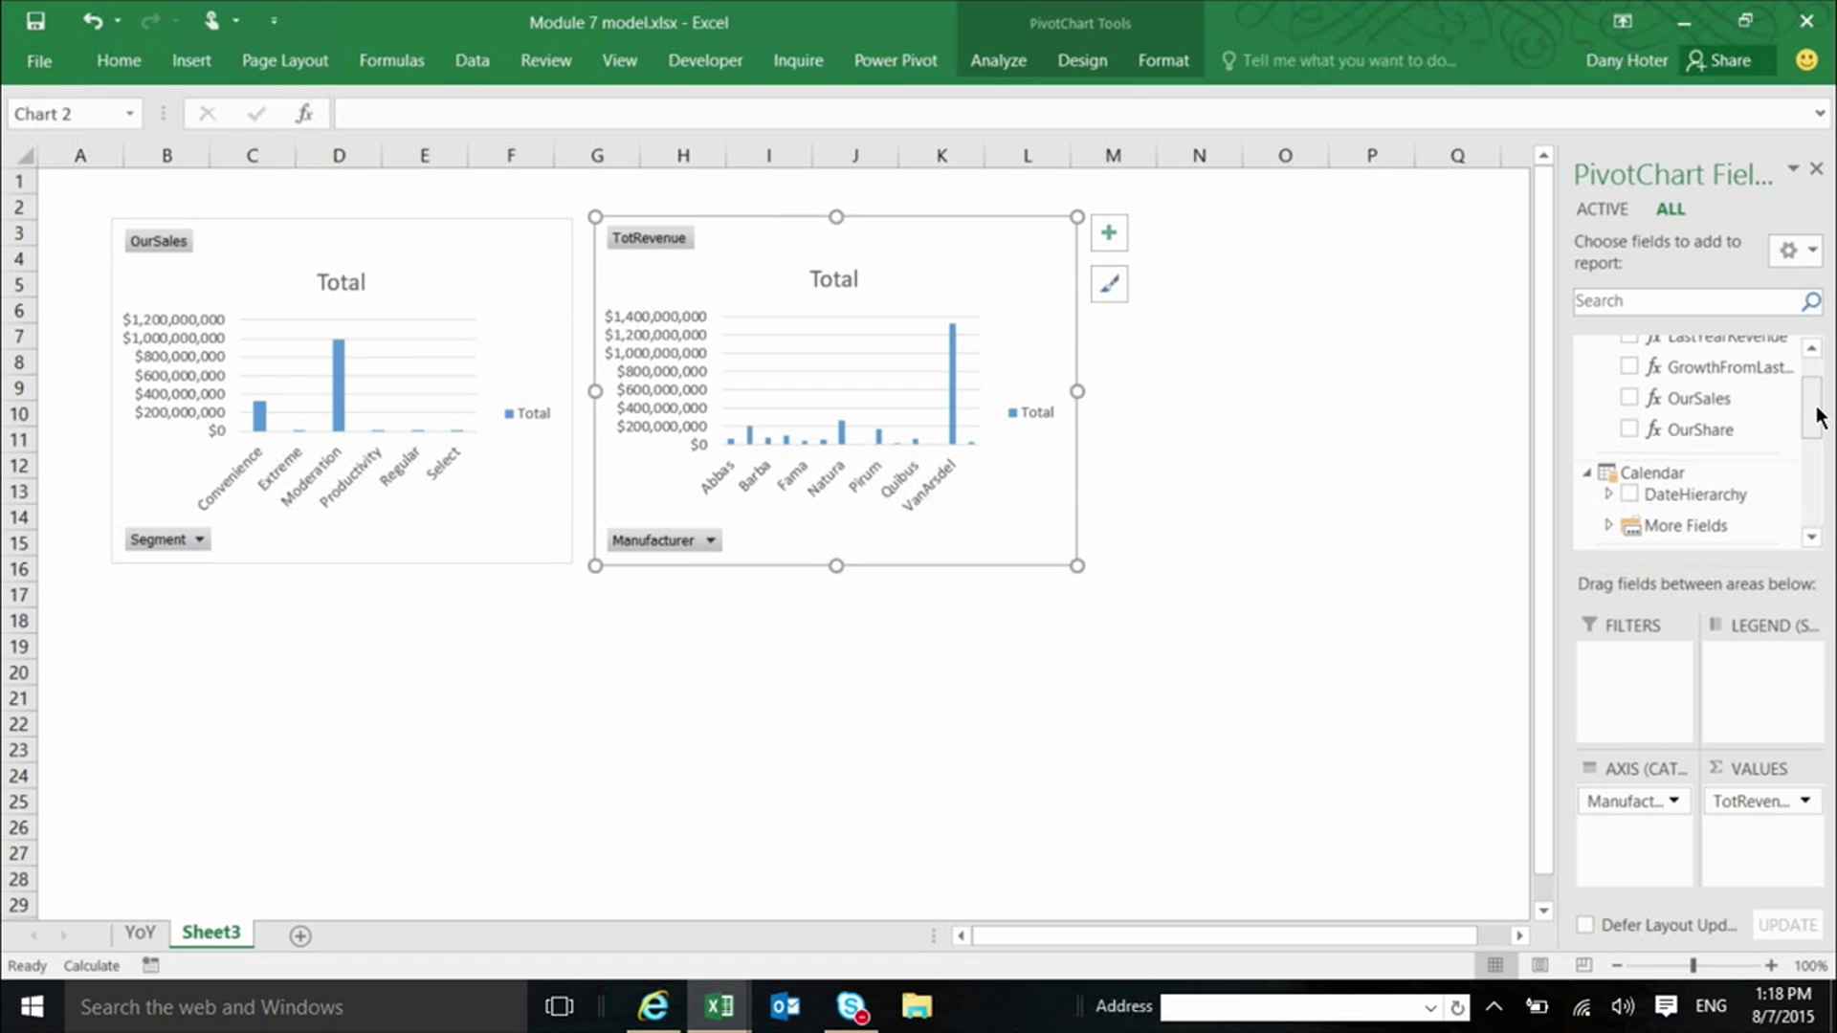
drag(1815, 410, 1817, 455)
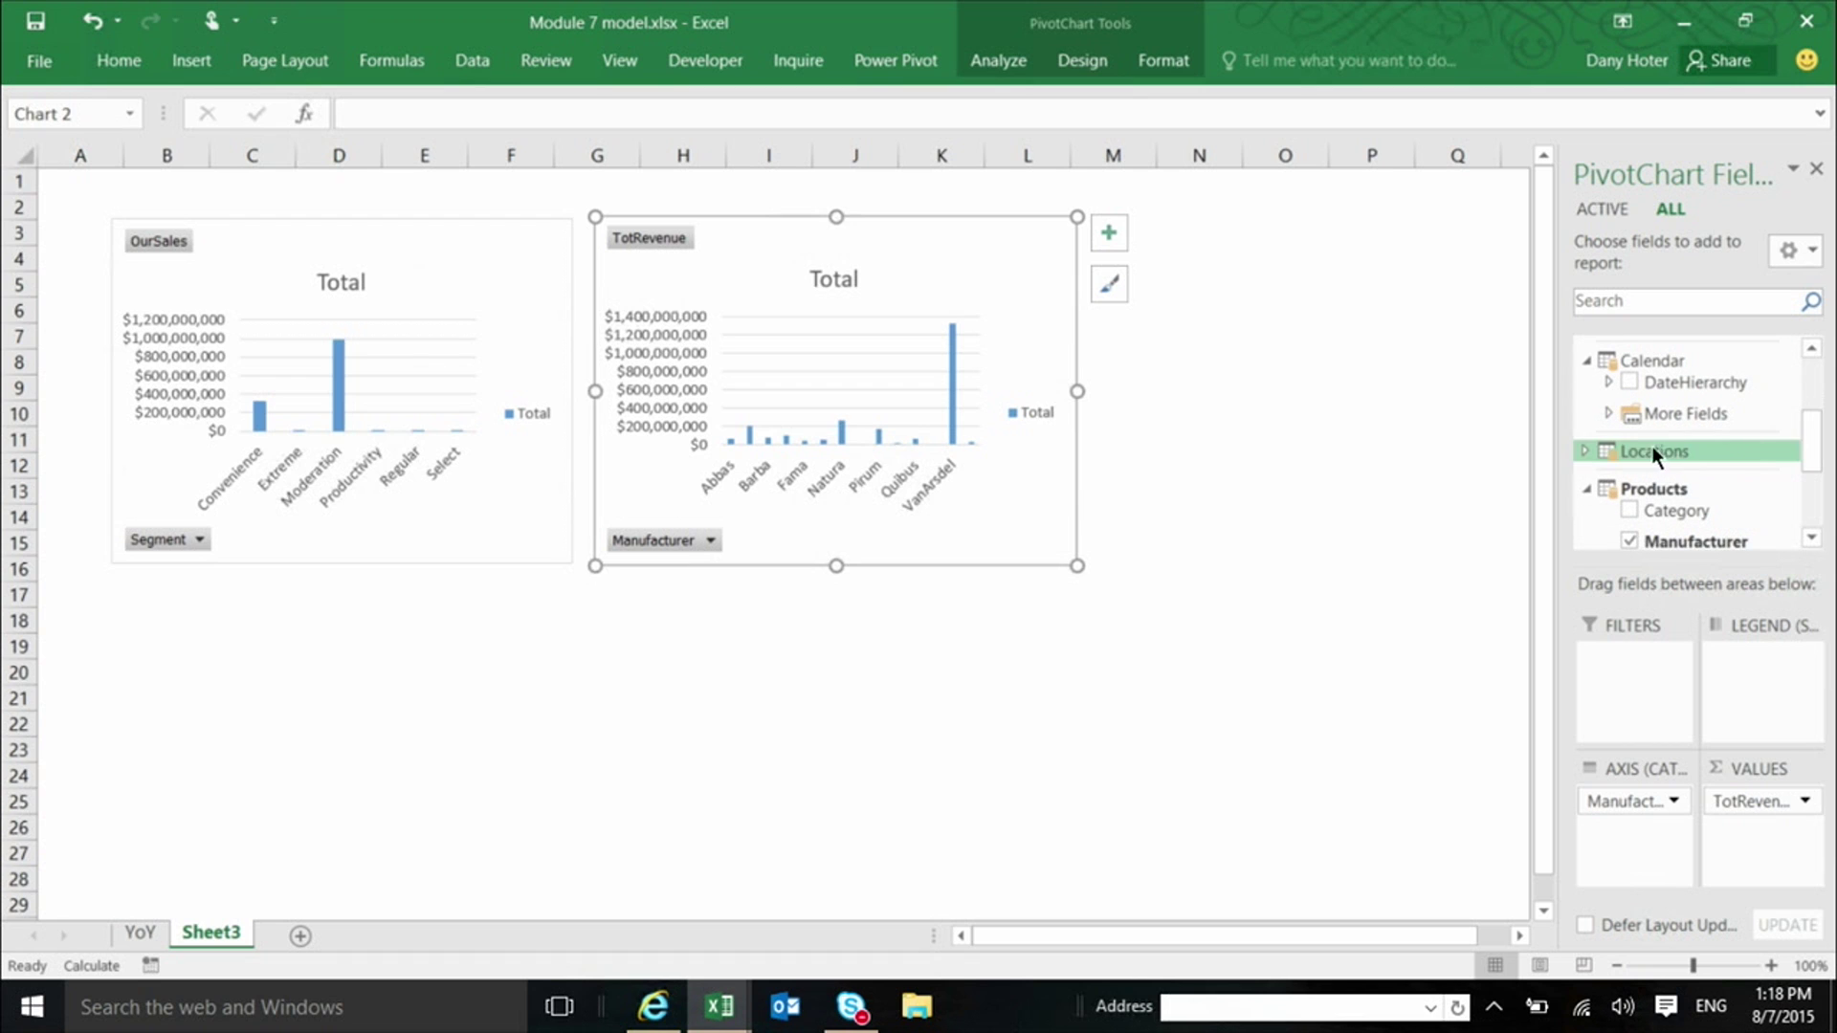
click(1610, 410)
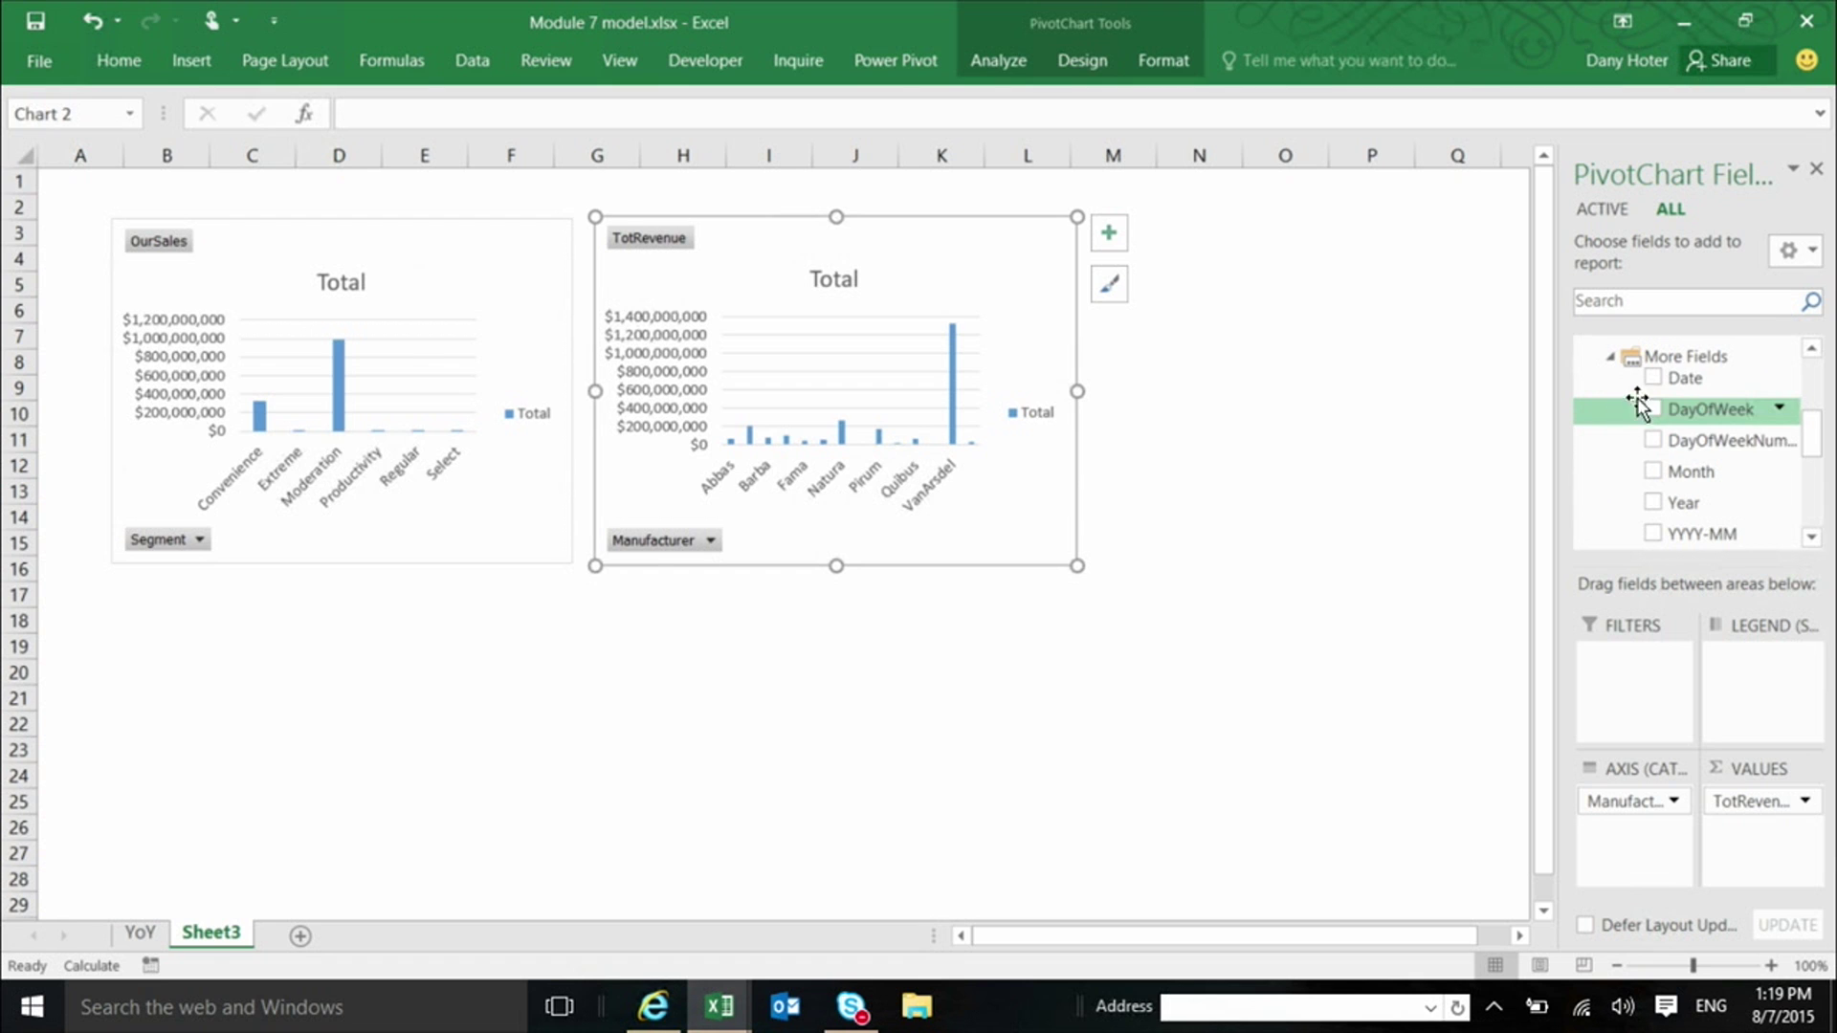
right_click(1692, 507)
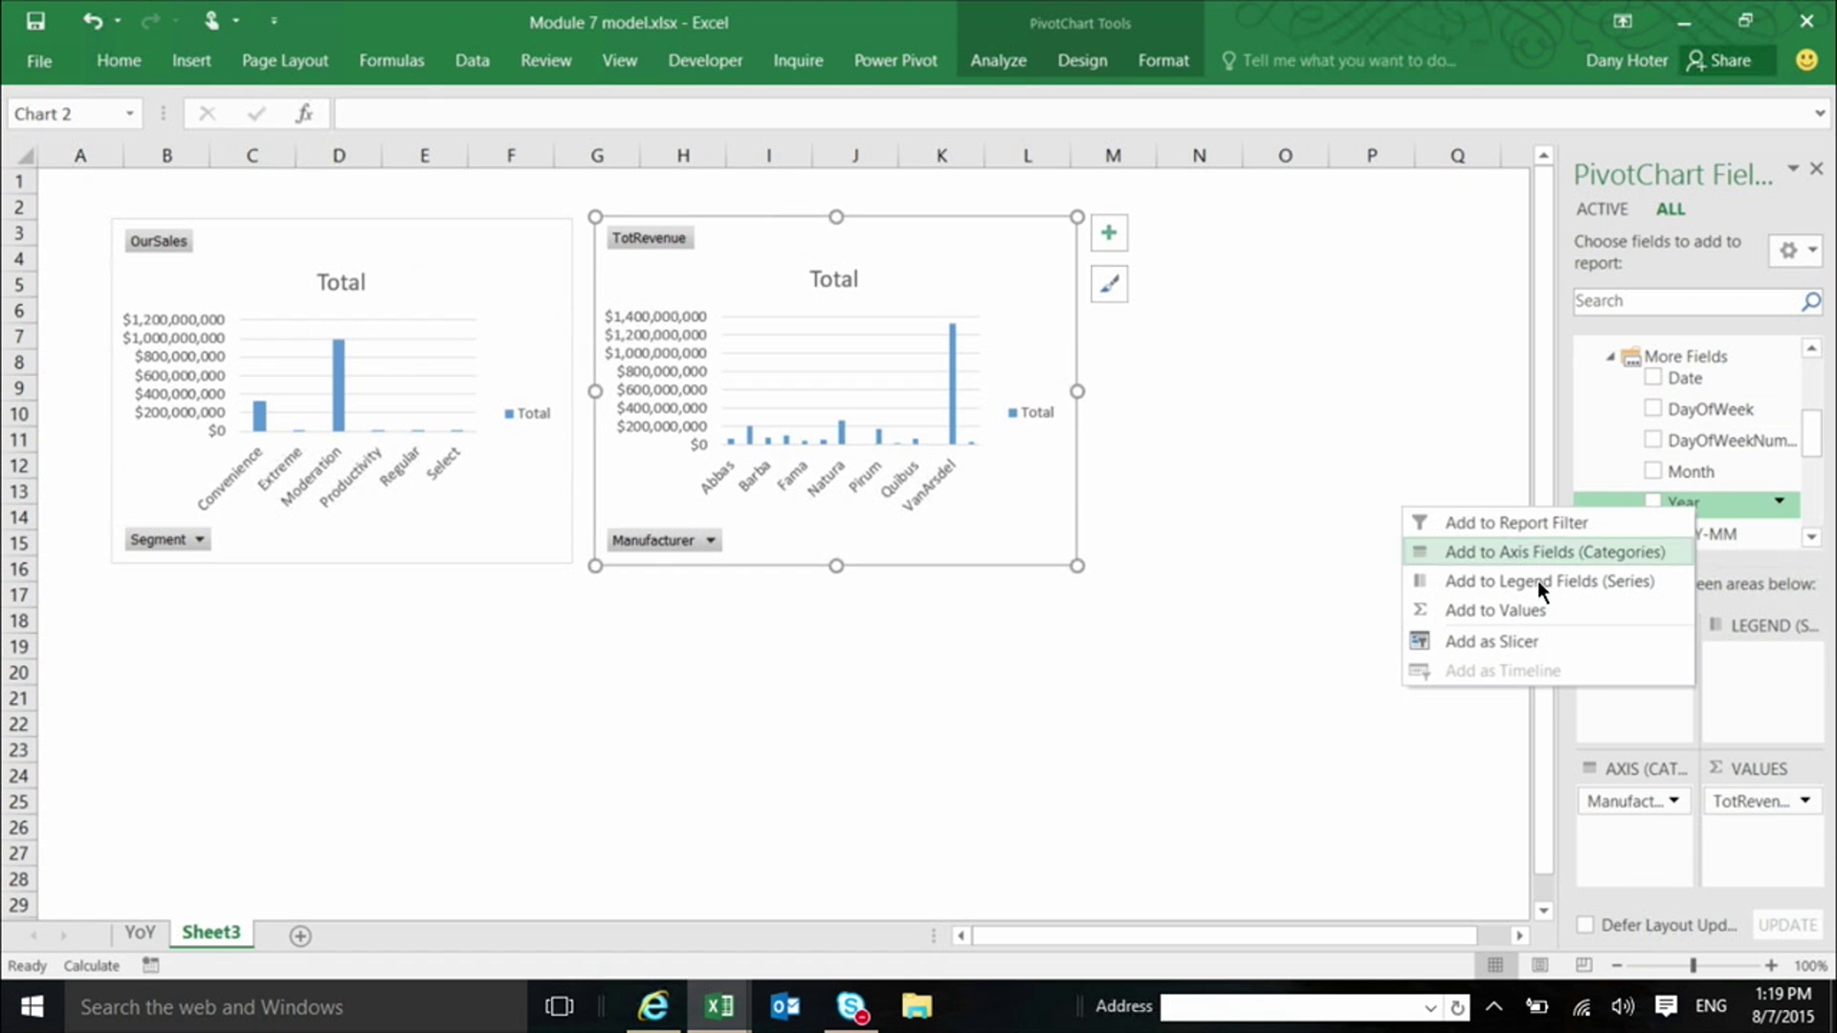
click(1502, 641)
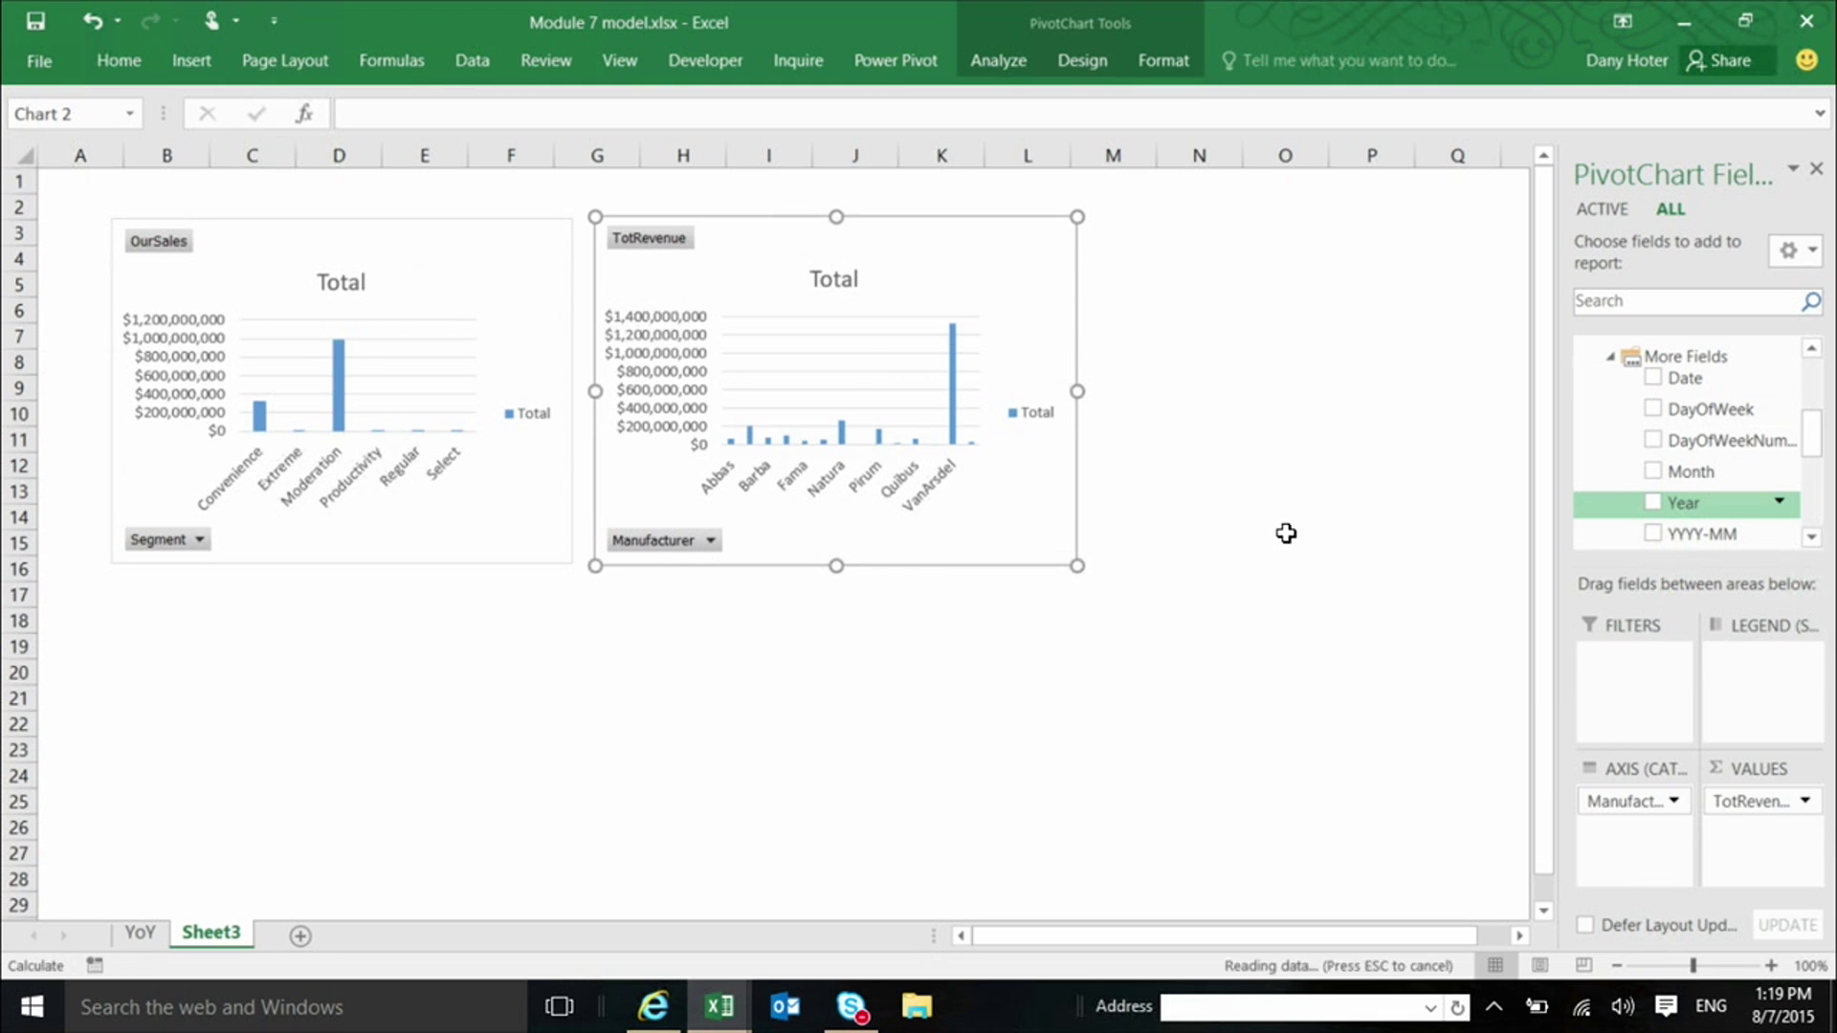
- Move the Year slicer to columns N–P beside the charts and select 2014
drag(700, 389, 1209, 230)
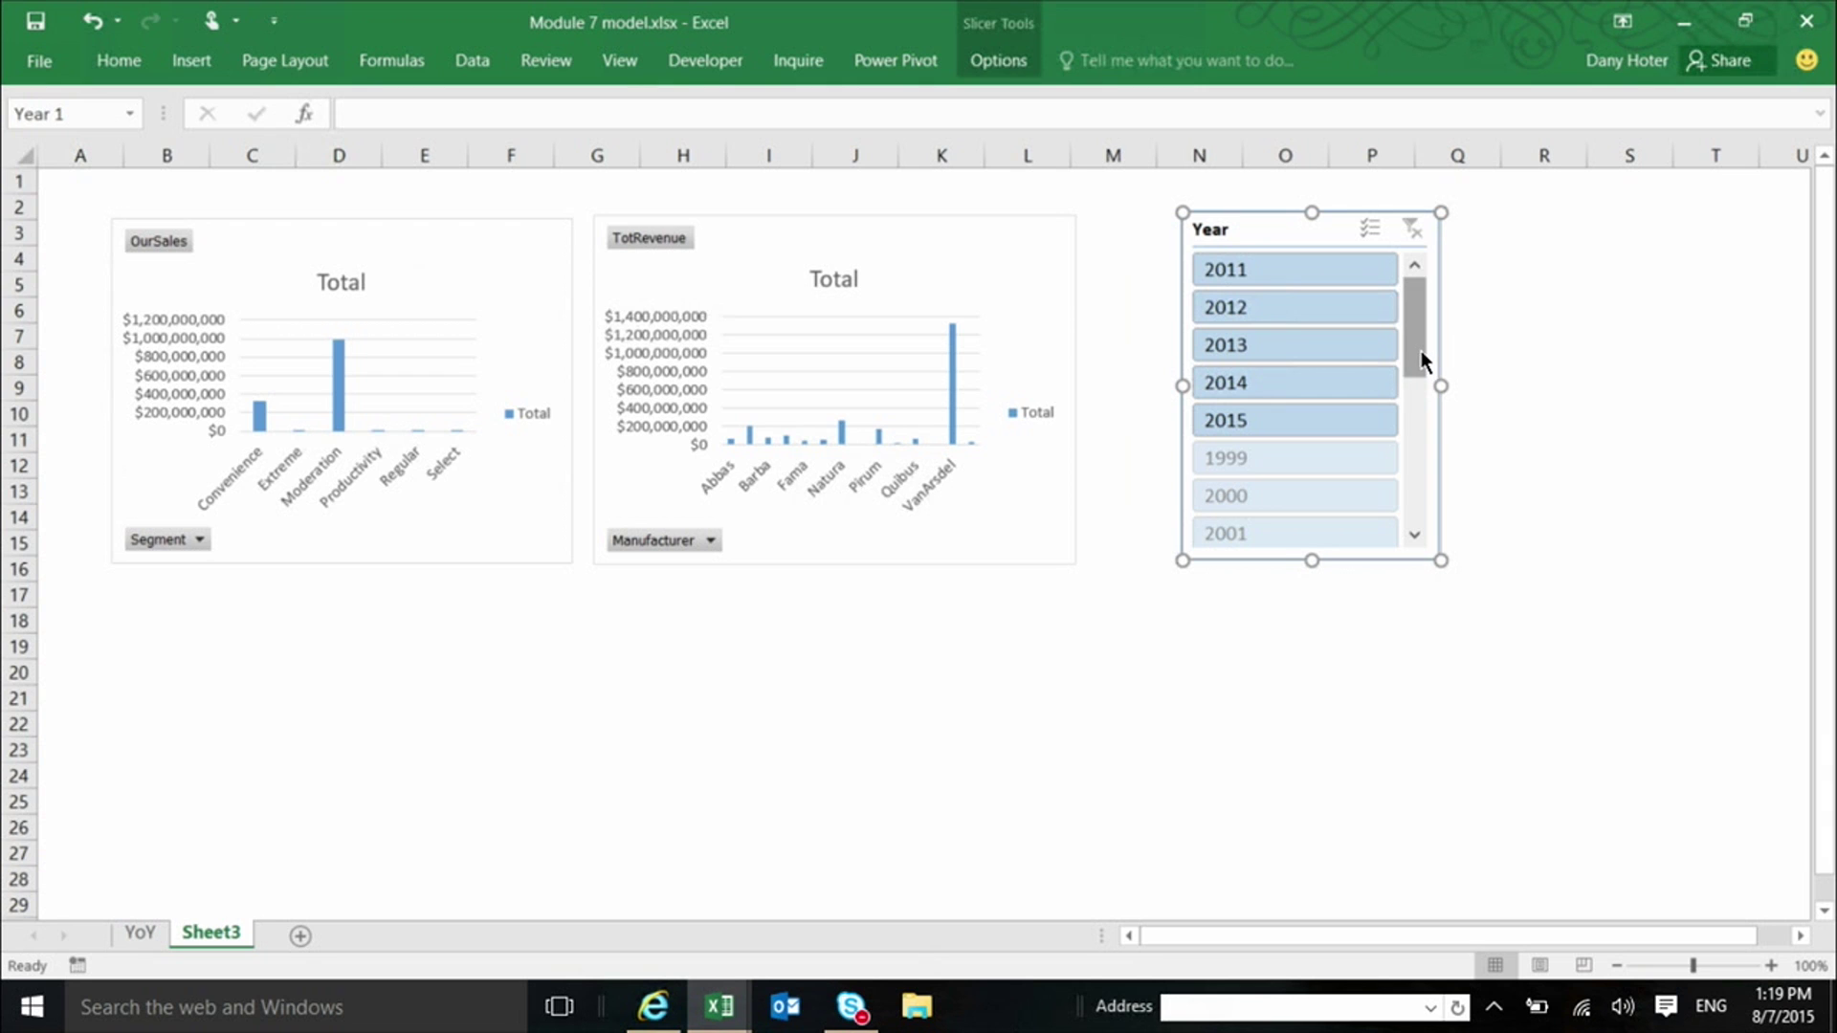
mouse_move(1421, 350)
mouse_down()
mouse_move(1422, 387)
mouse_move(1421, 349)
mouse_up()
click(1244, 340)
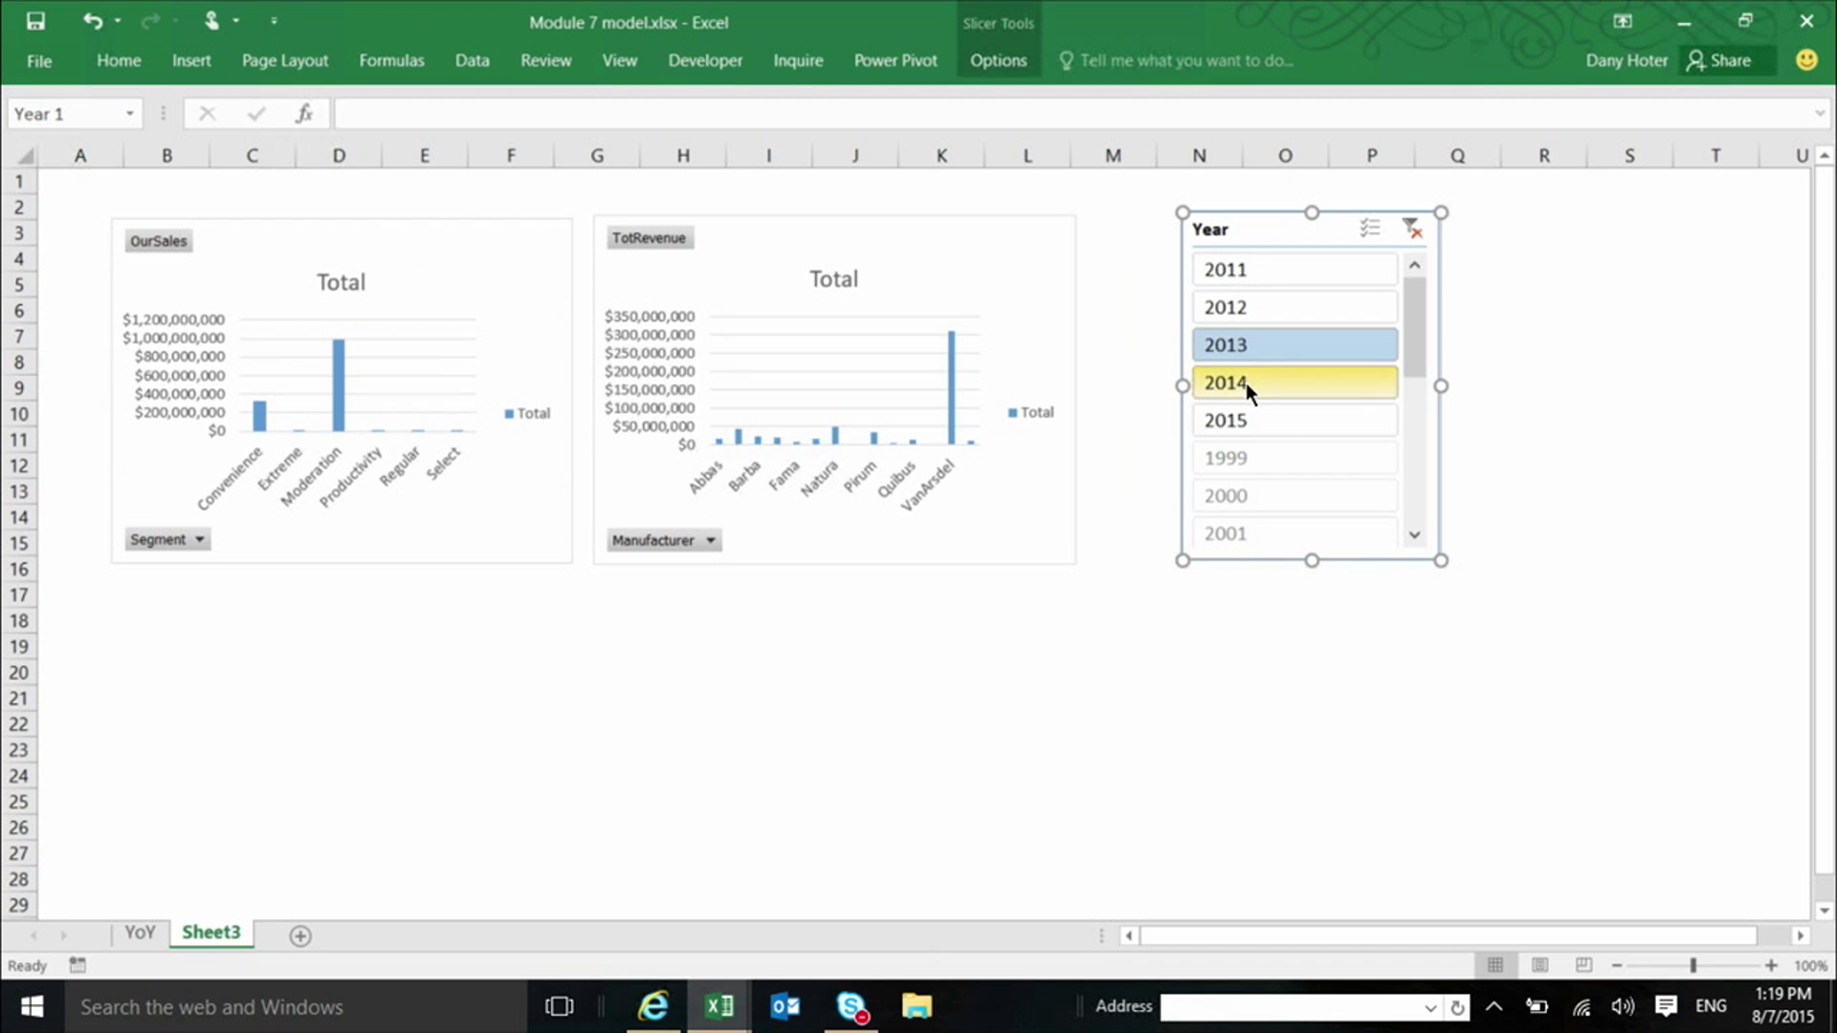
click(1245, 382)
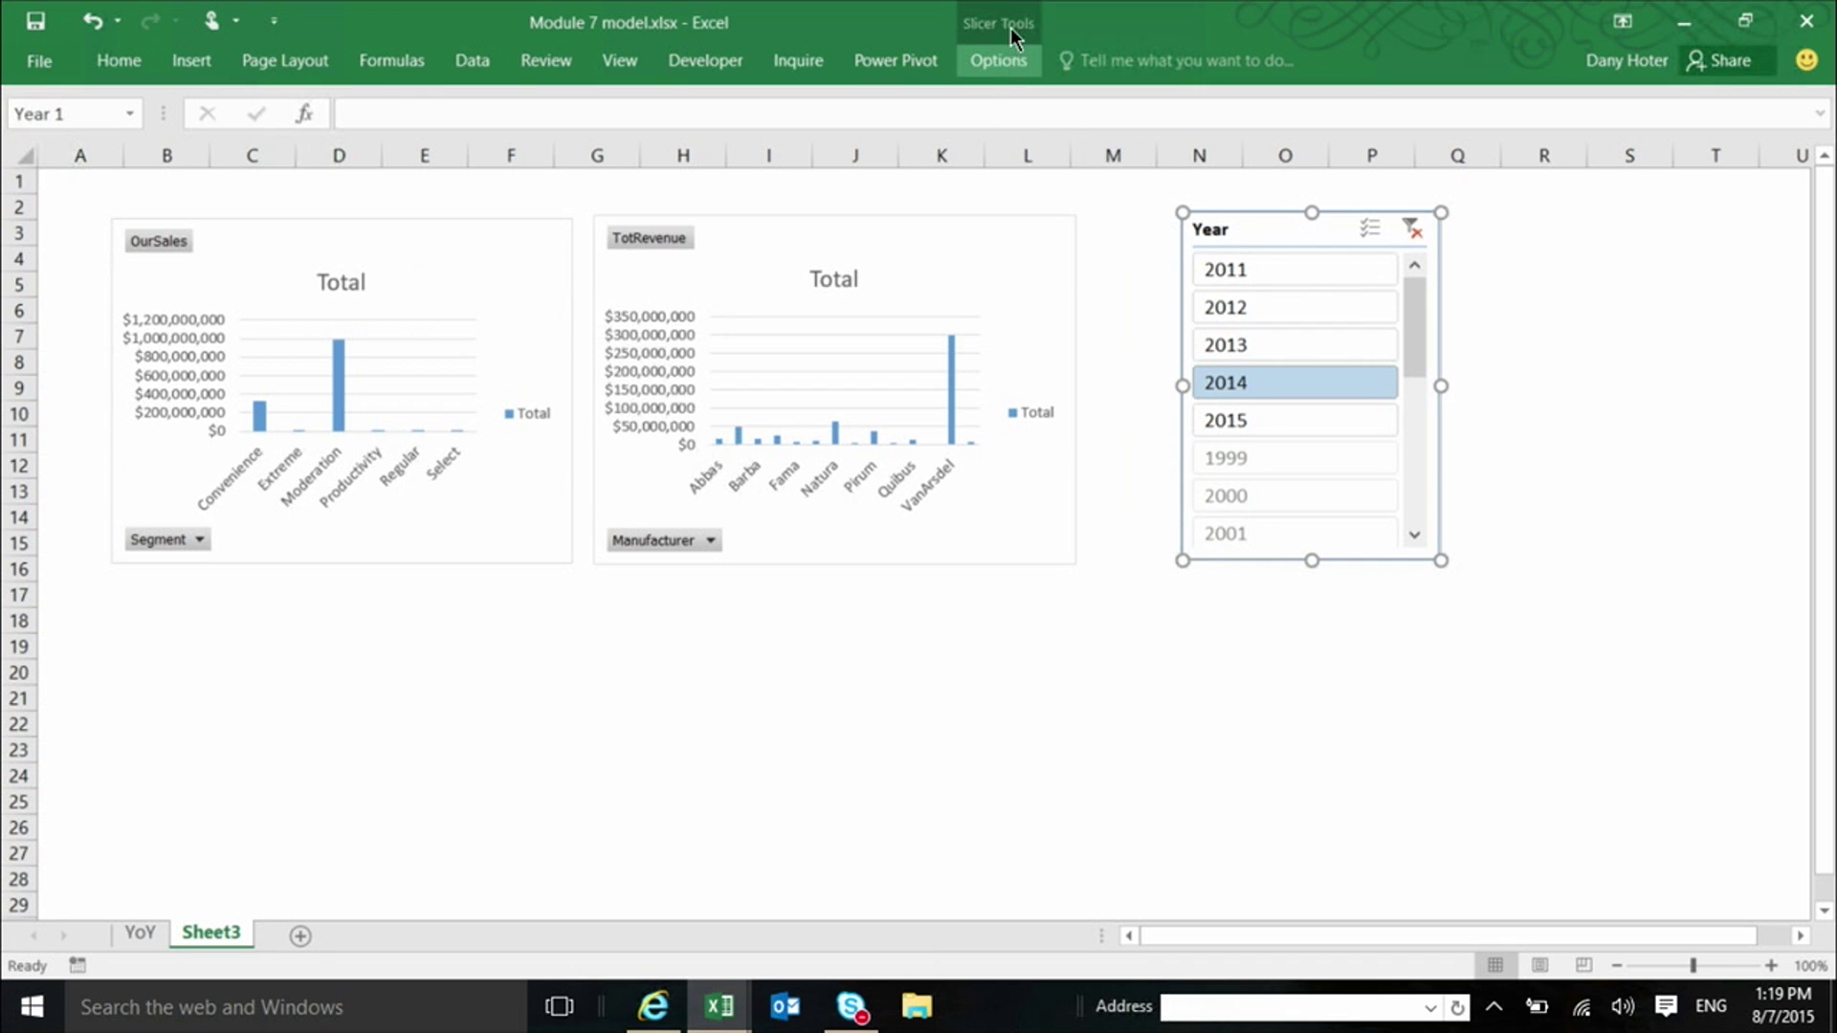
- Connect the Year slicer to both Chart 1 and Chart 2 through Report Connections
click(991, 60)
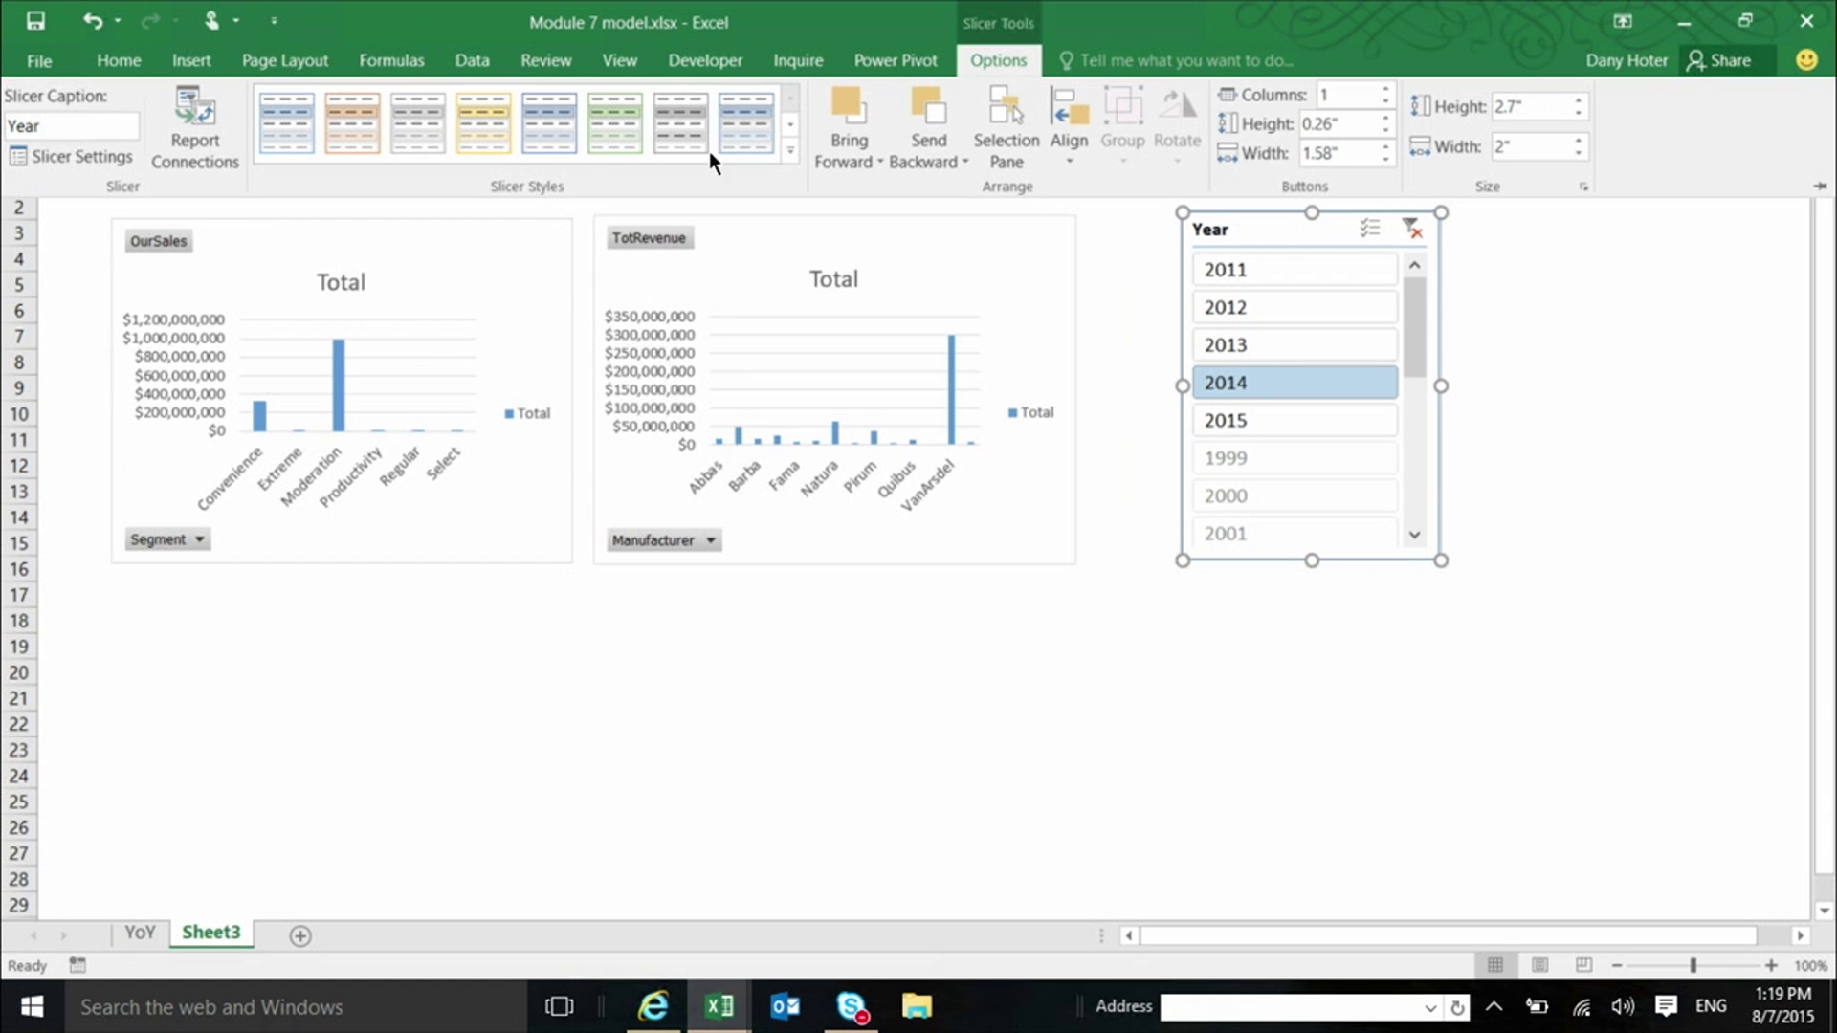
key(Escape)
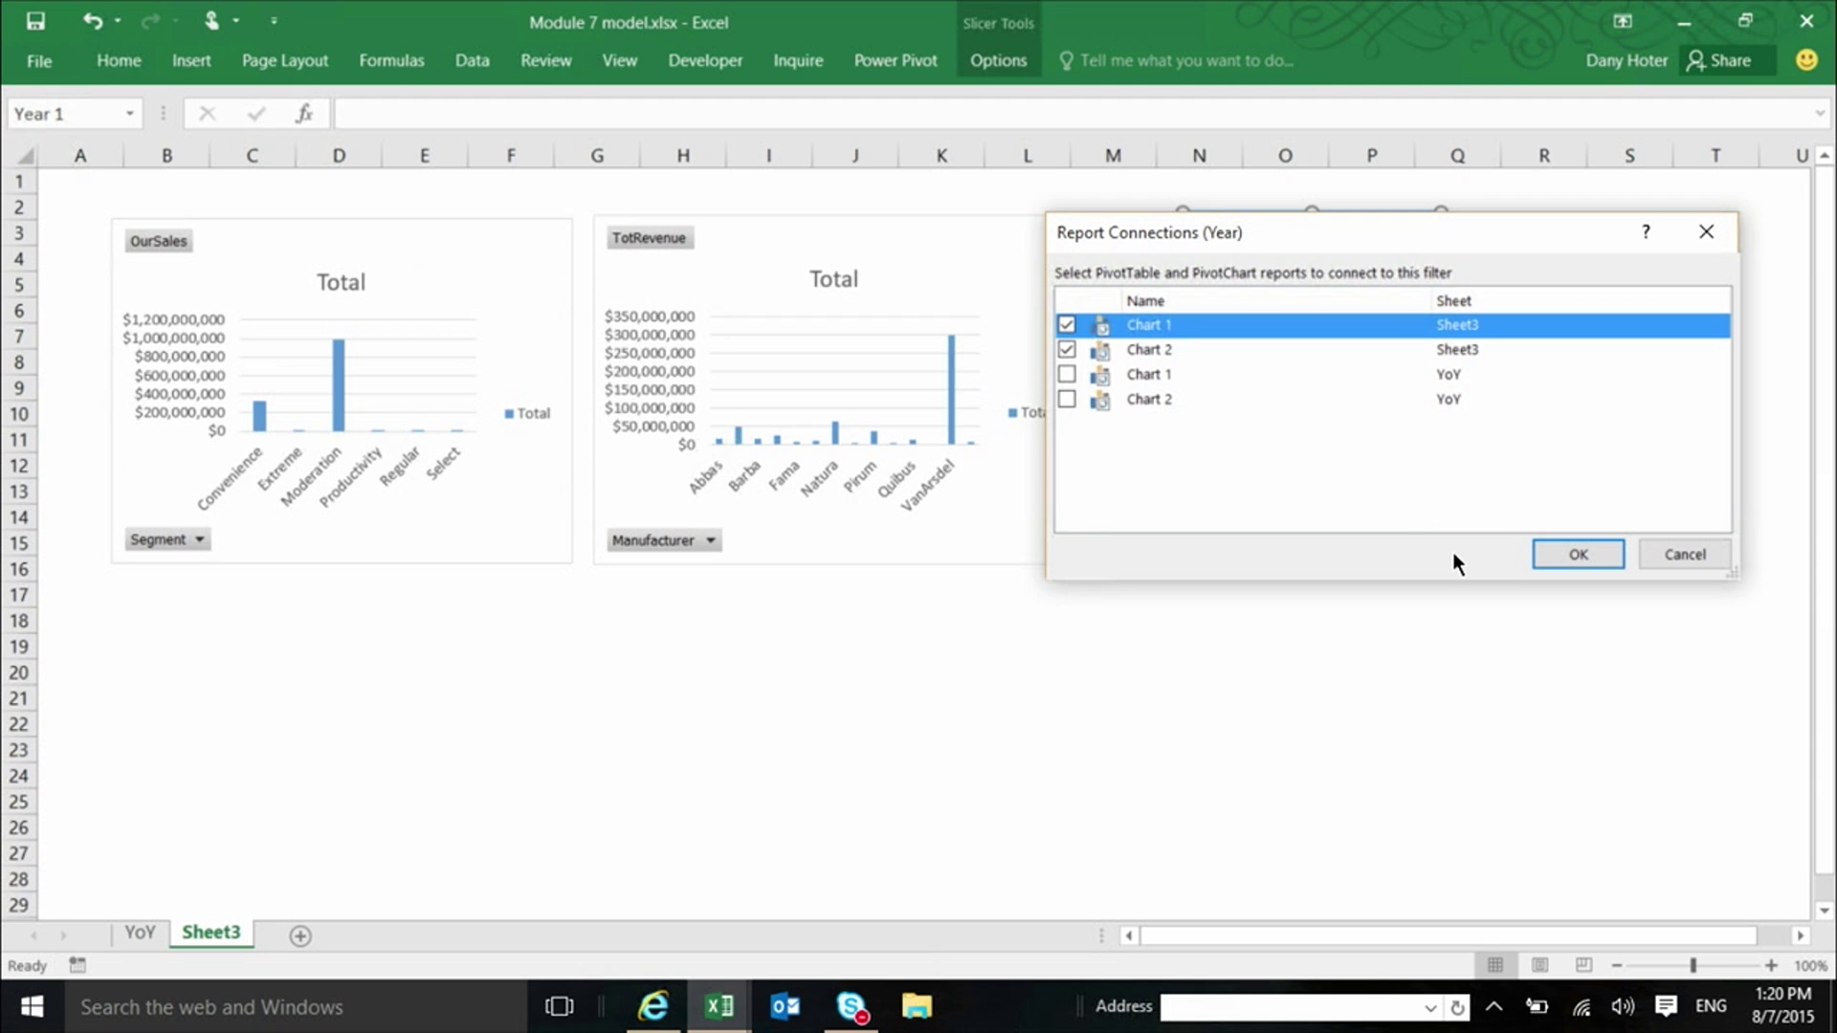
click(1580, 554)
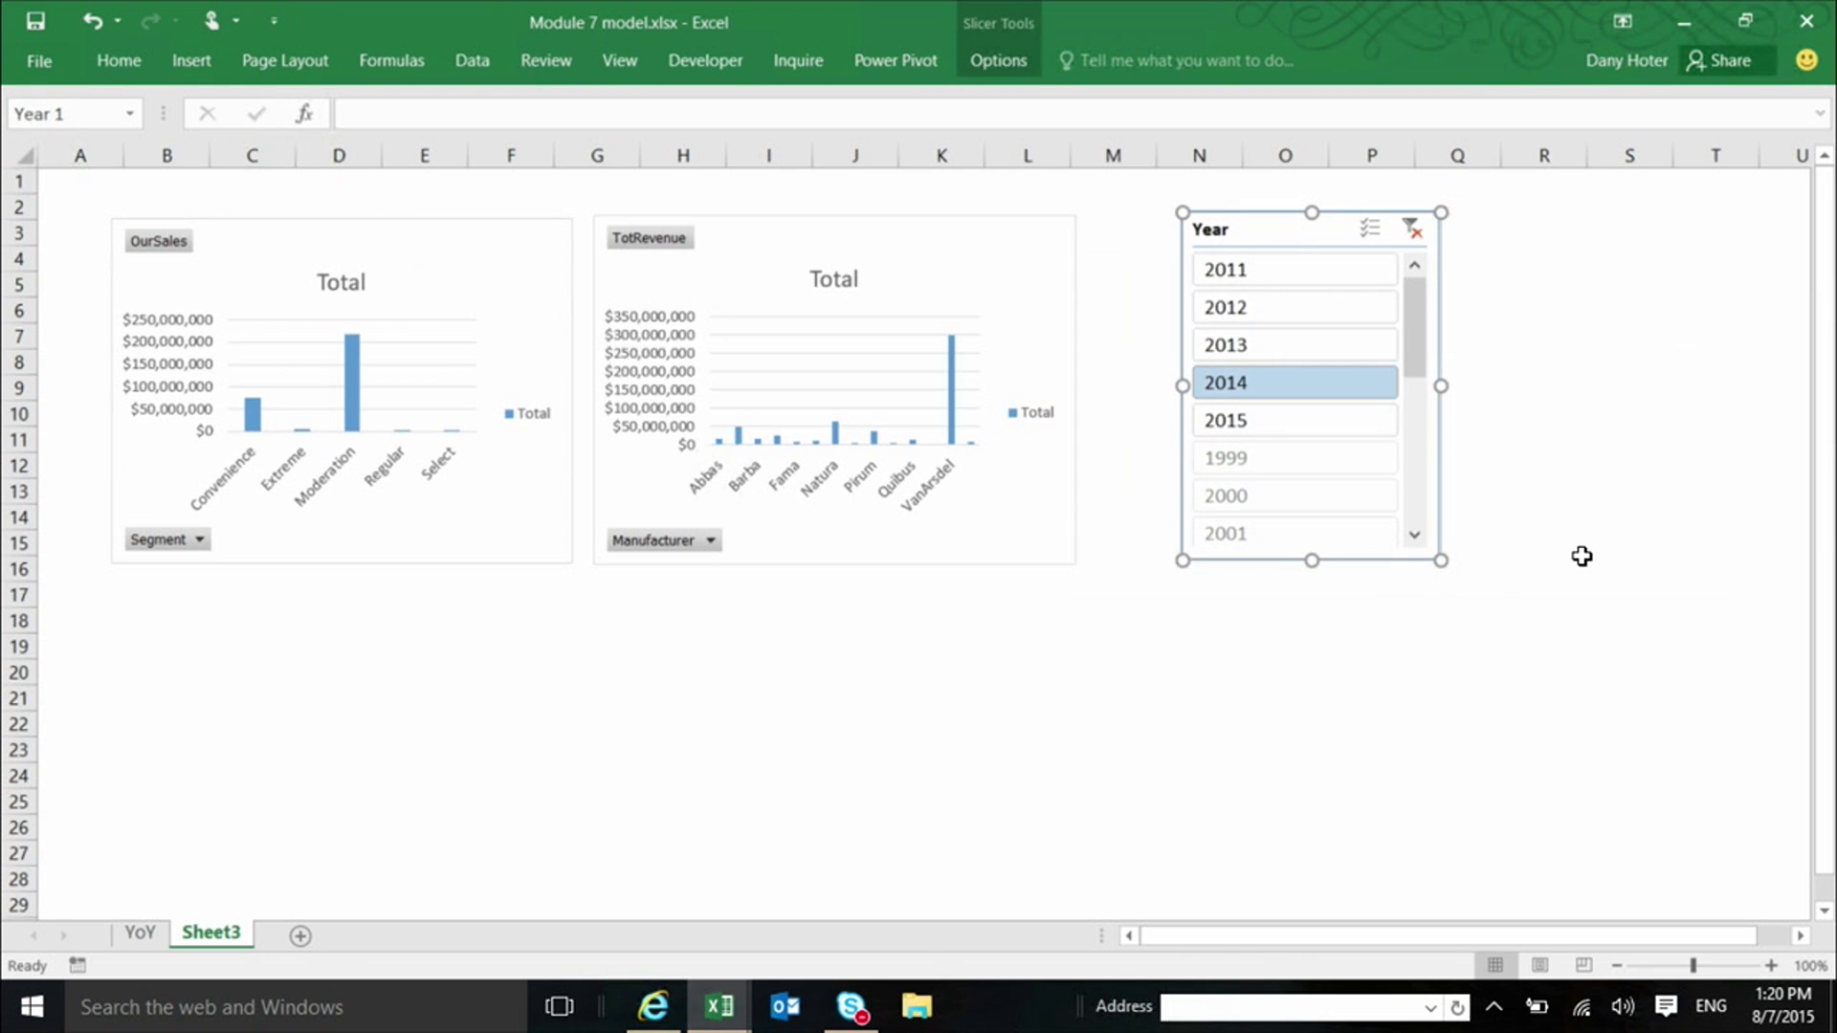
- Switch the Year slicer to 2012, then bring up the Power Pivot ribbon commands
click(1292, 354)
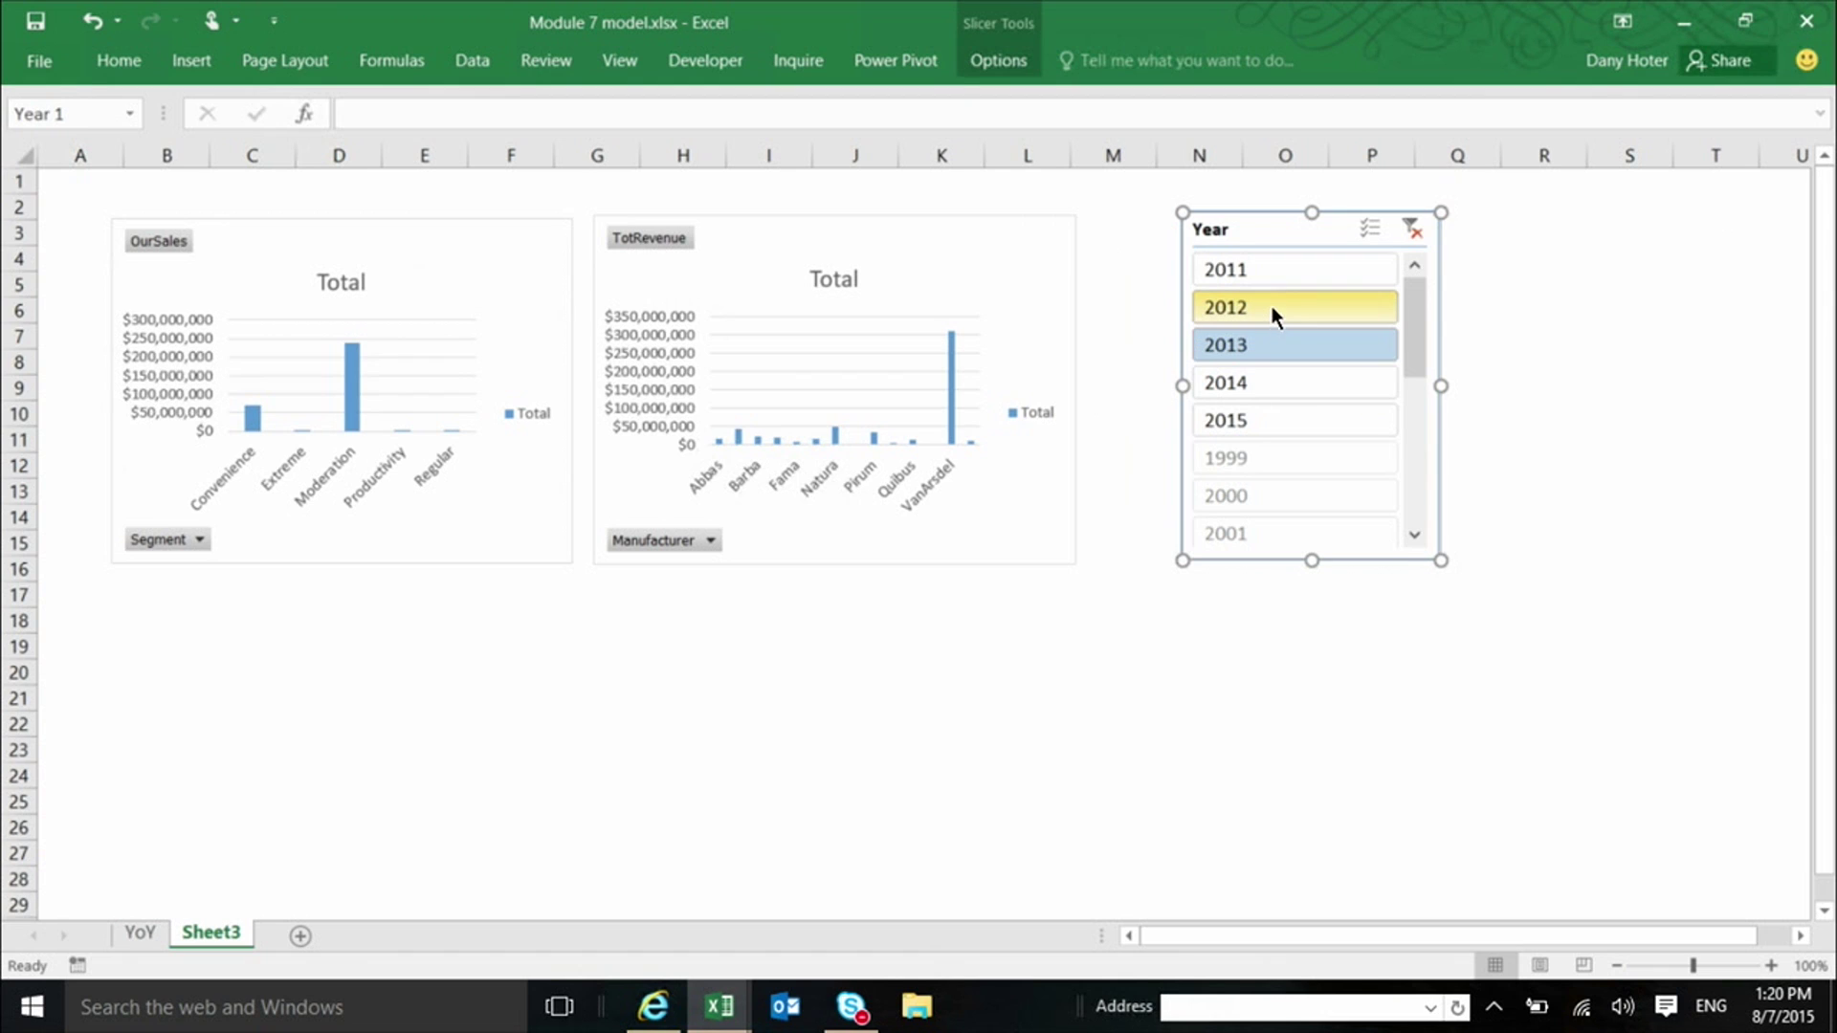
click(1272, 307)
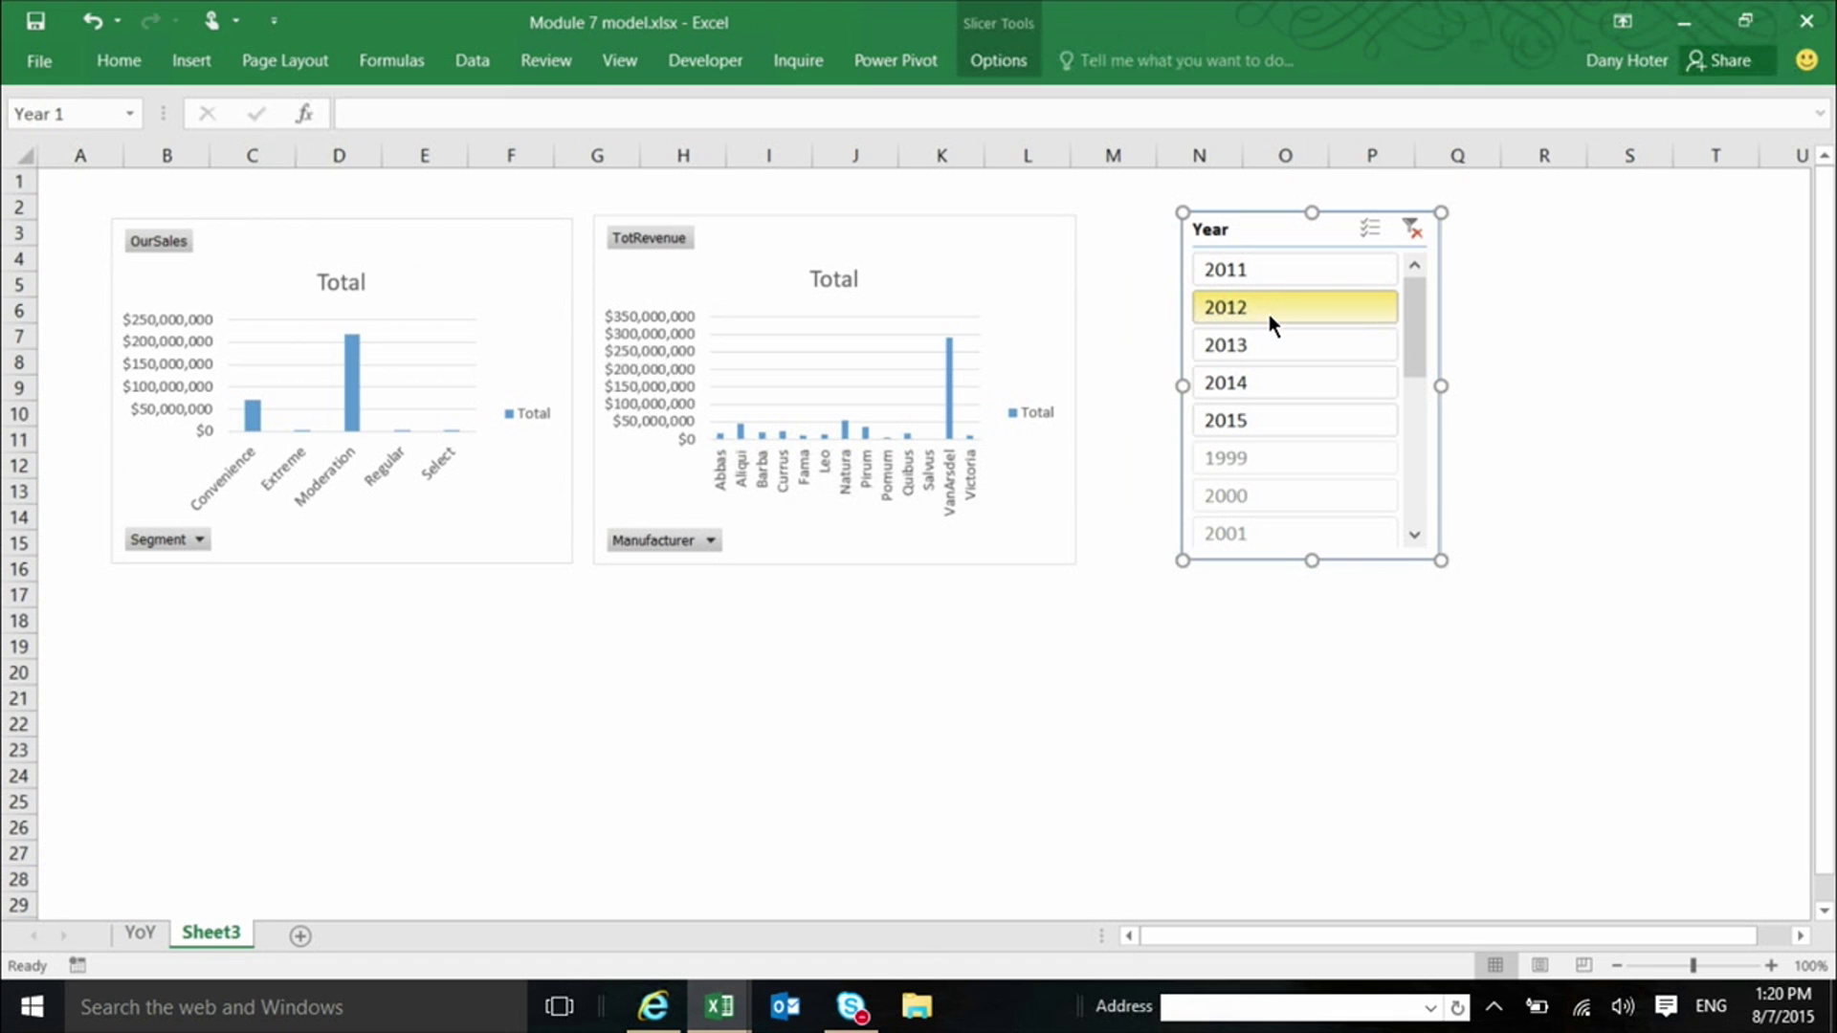
click(1254, 308)
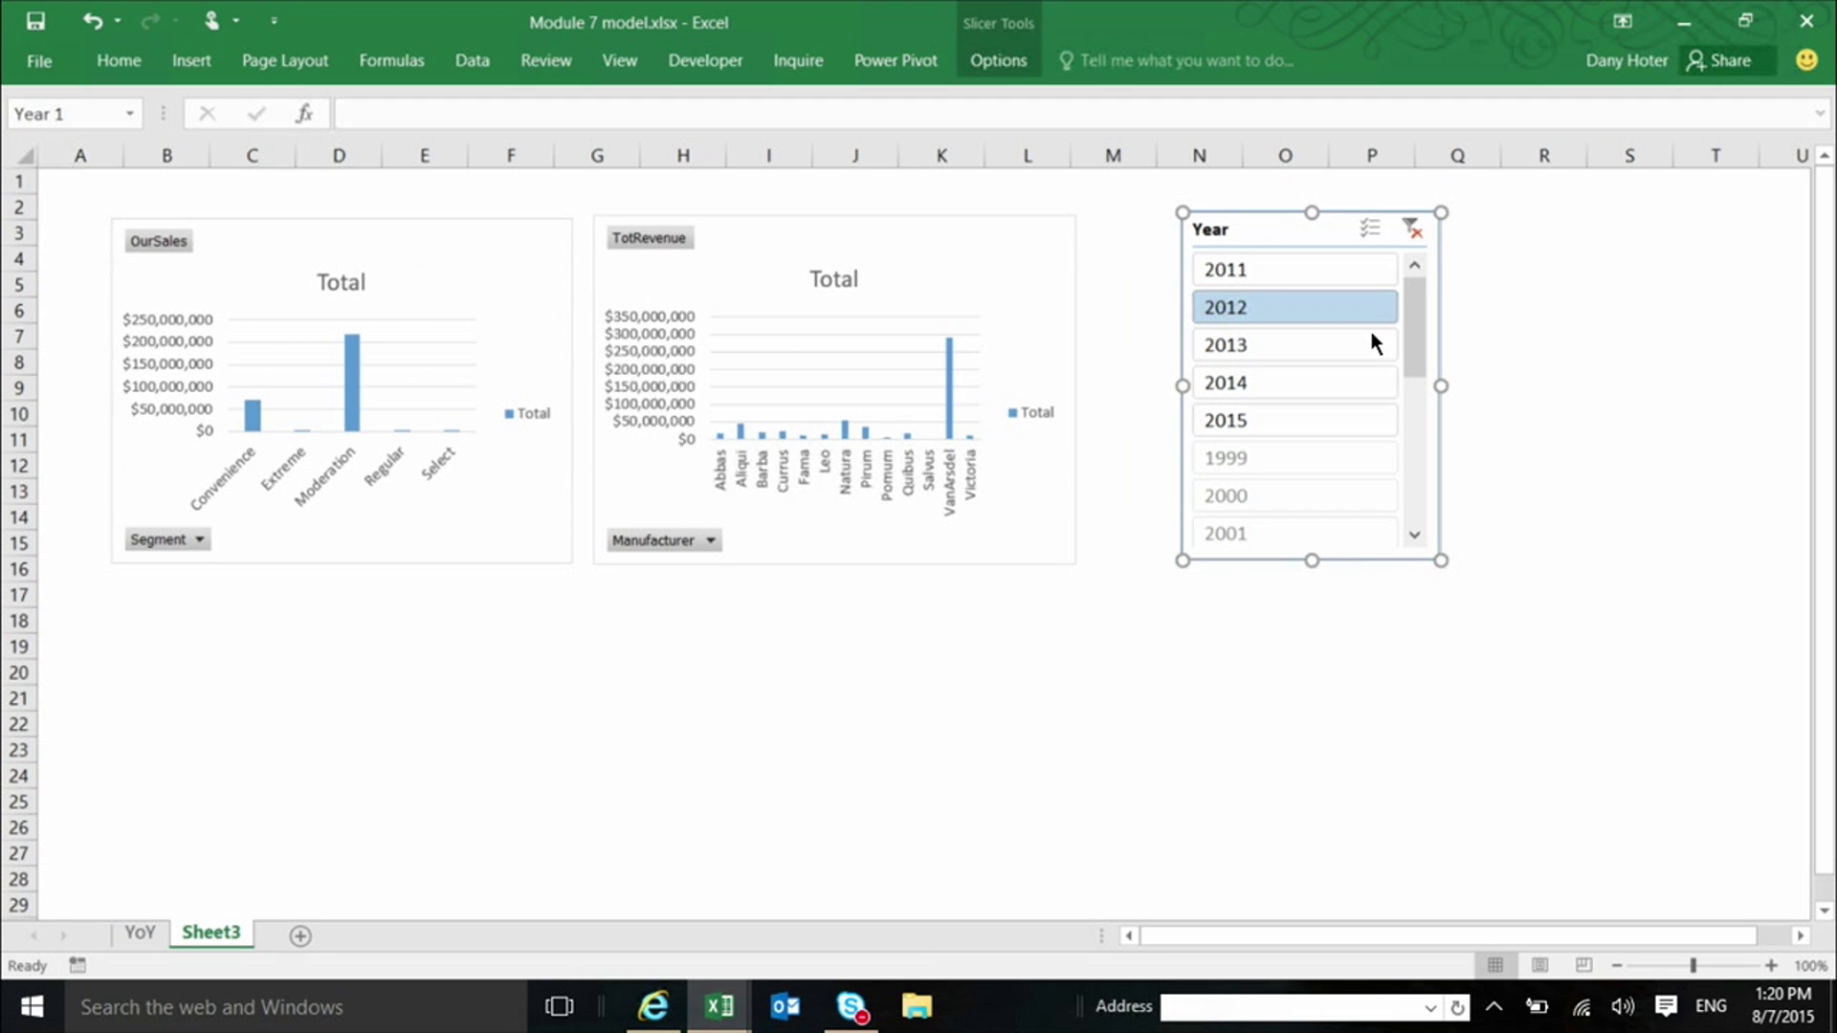
click(892, 64)
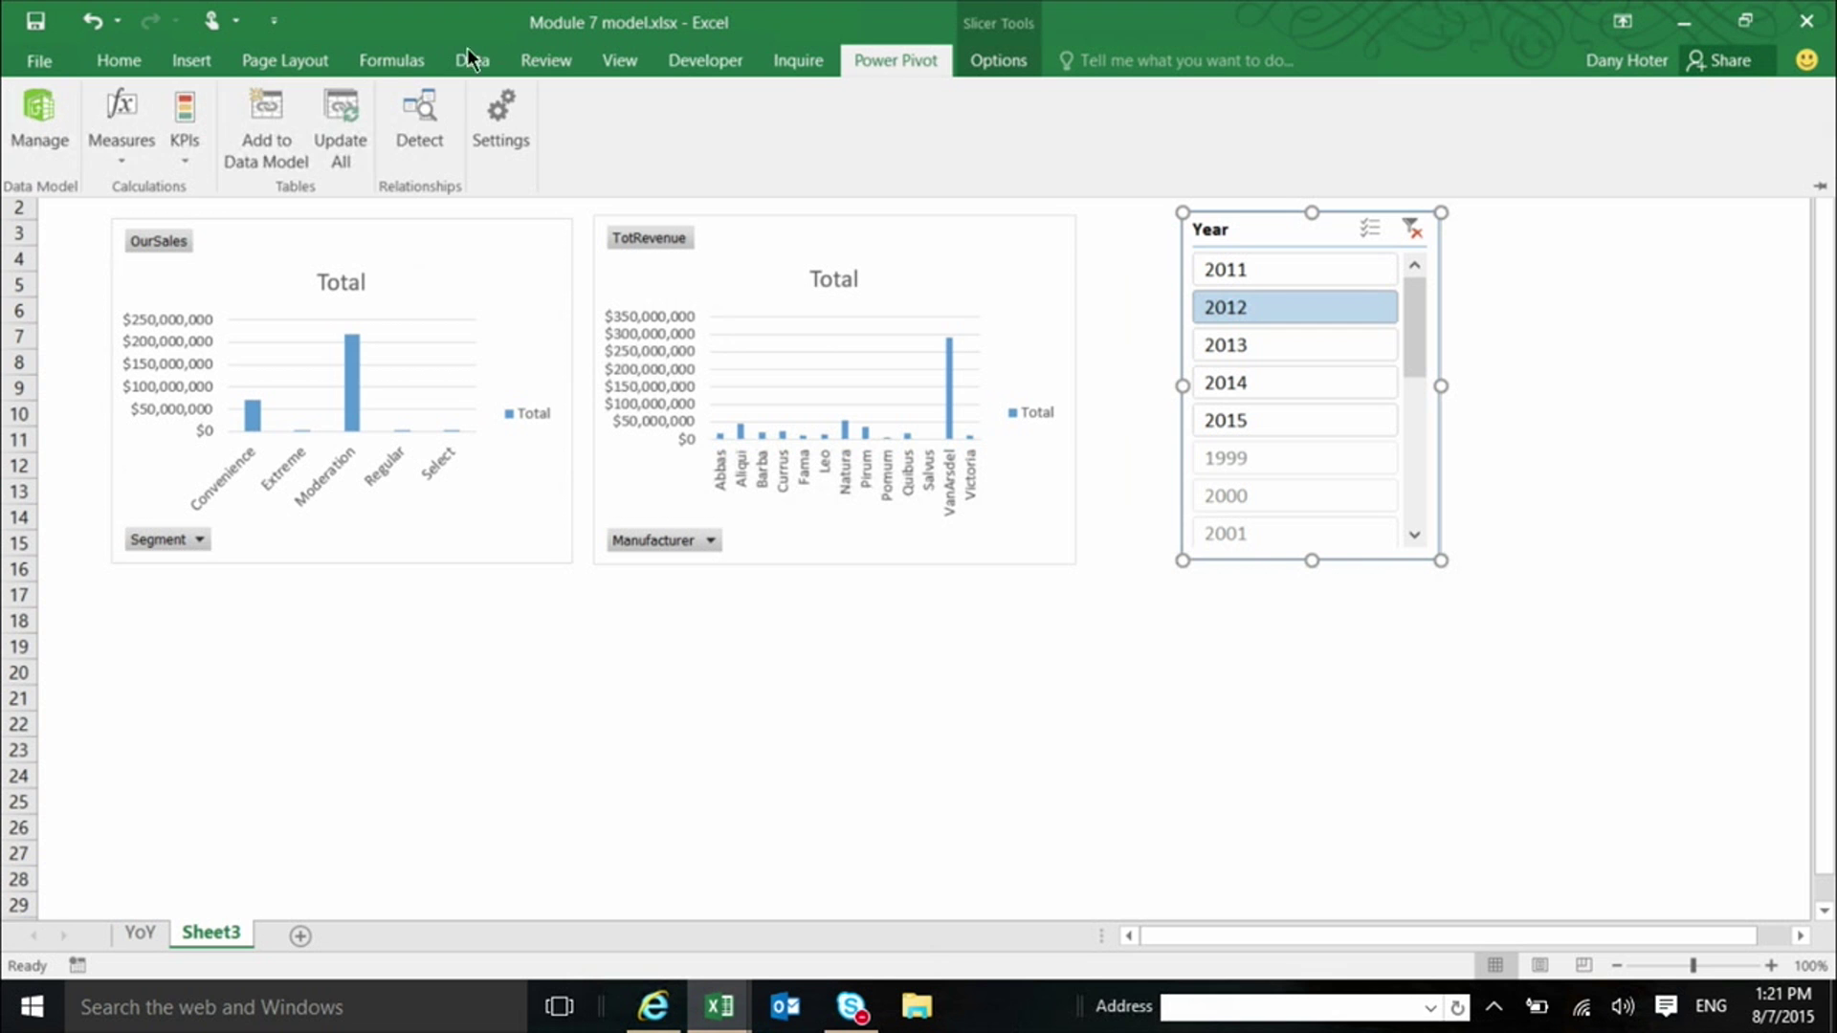
- Open the data model in Power Pivot's Diagram View and enlarge the Calendar table
click(39, 121)
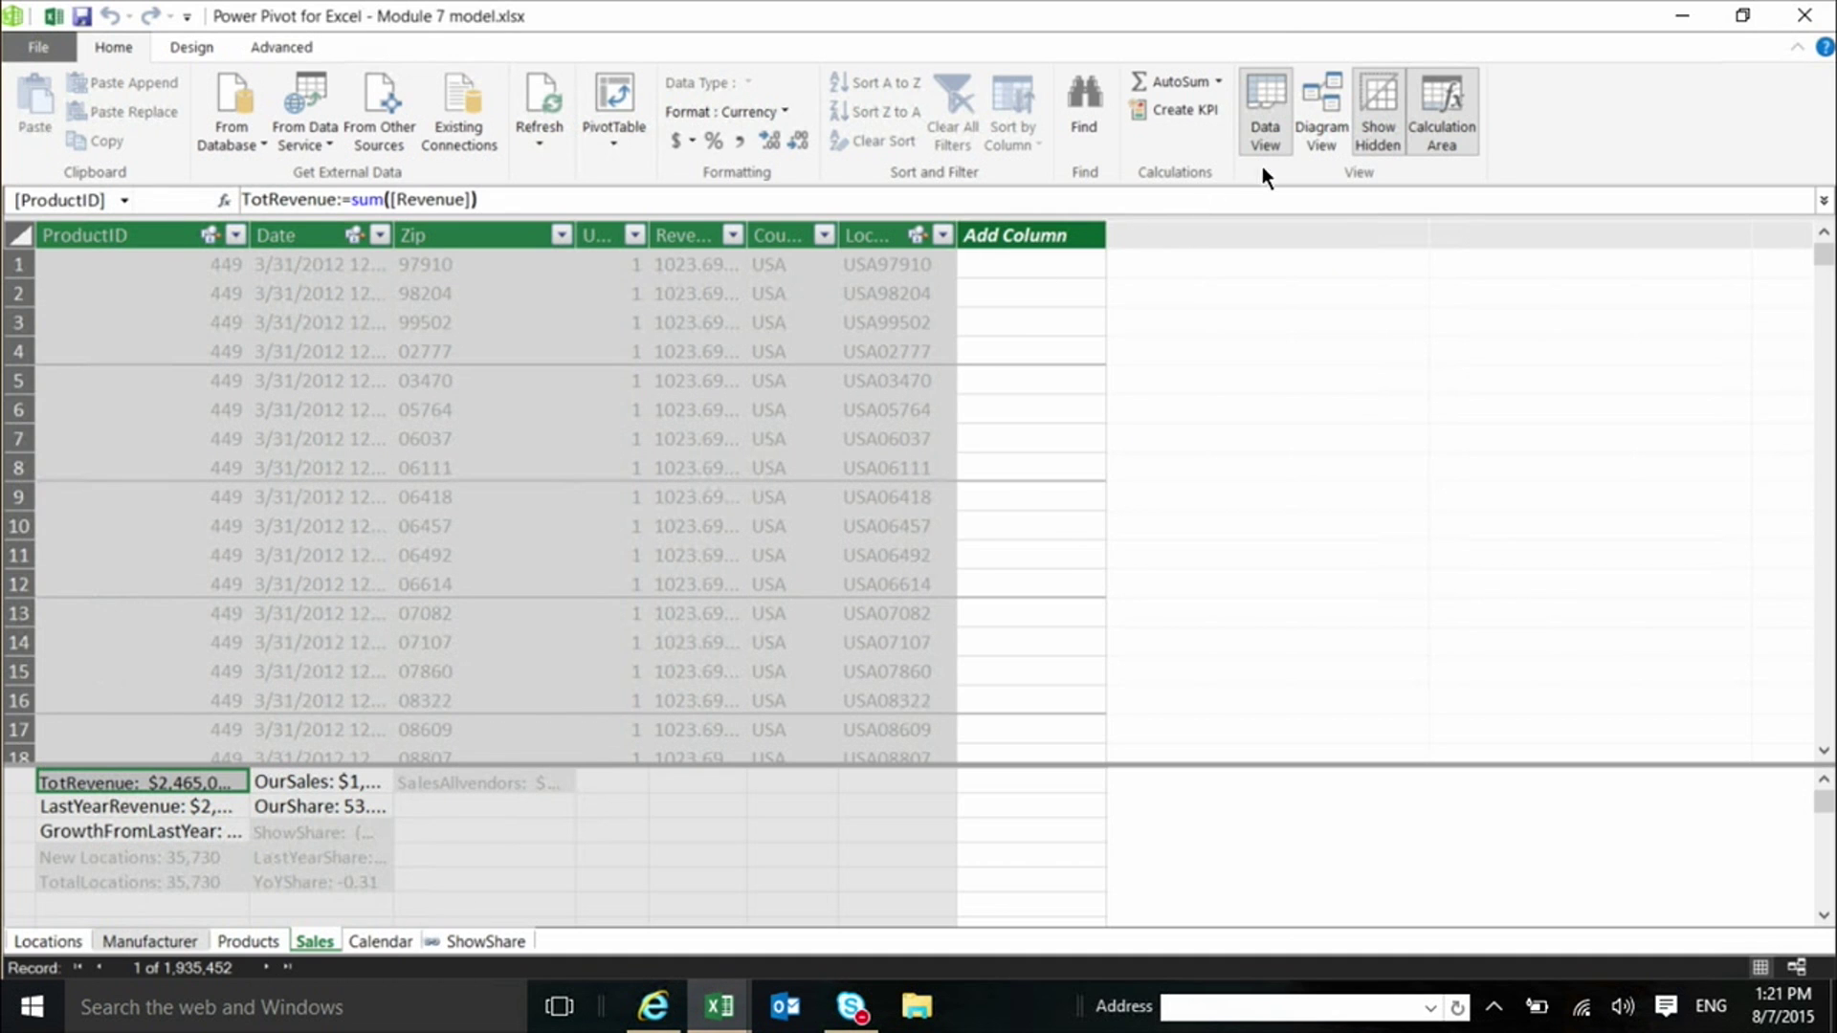
click(1321, 118)
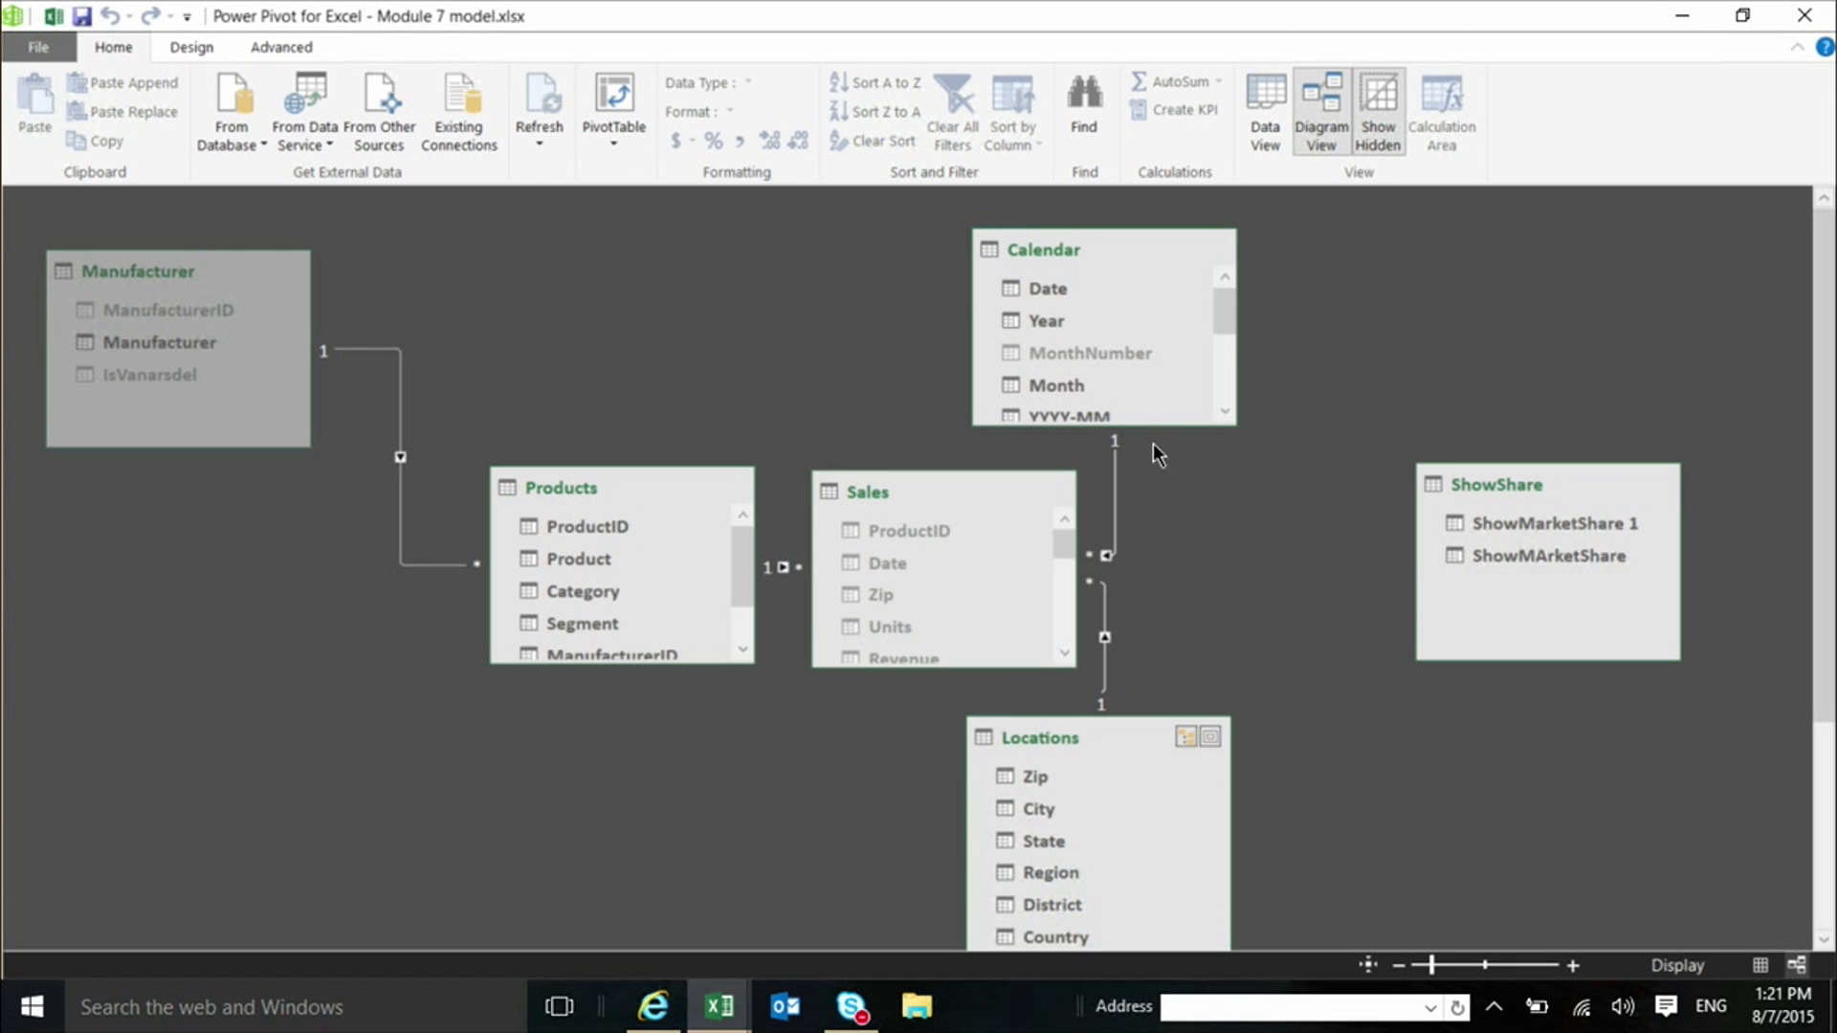
drag(1146, 424, 1166, 647)
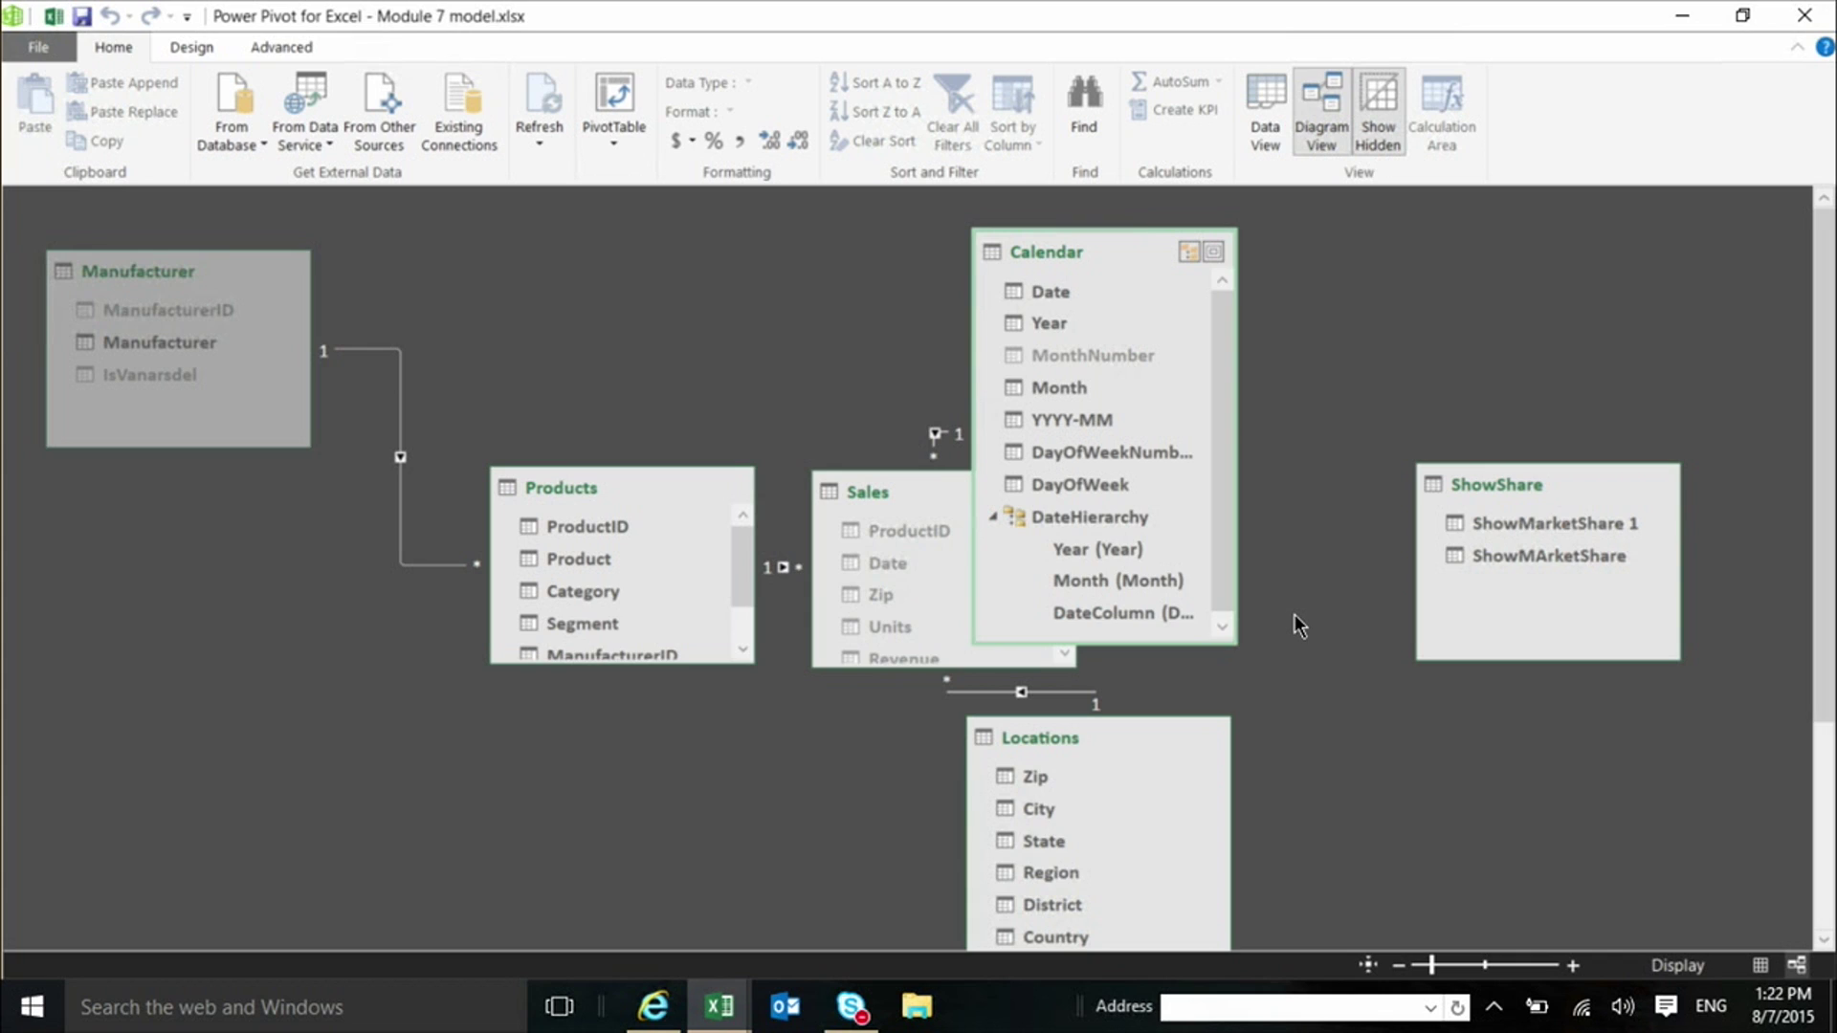
click(992, 516)
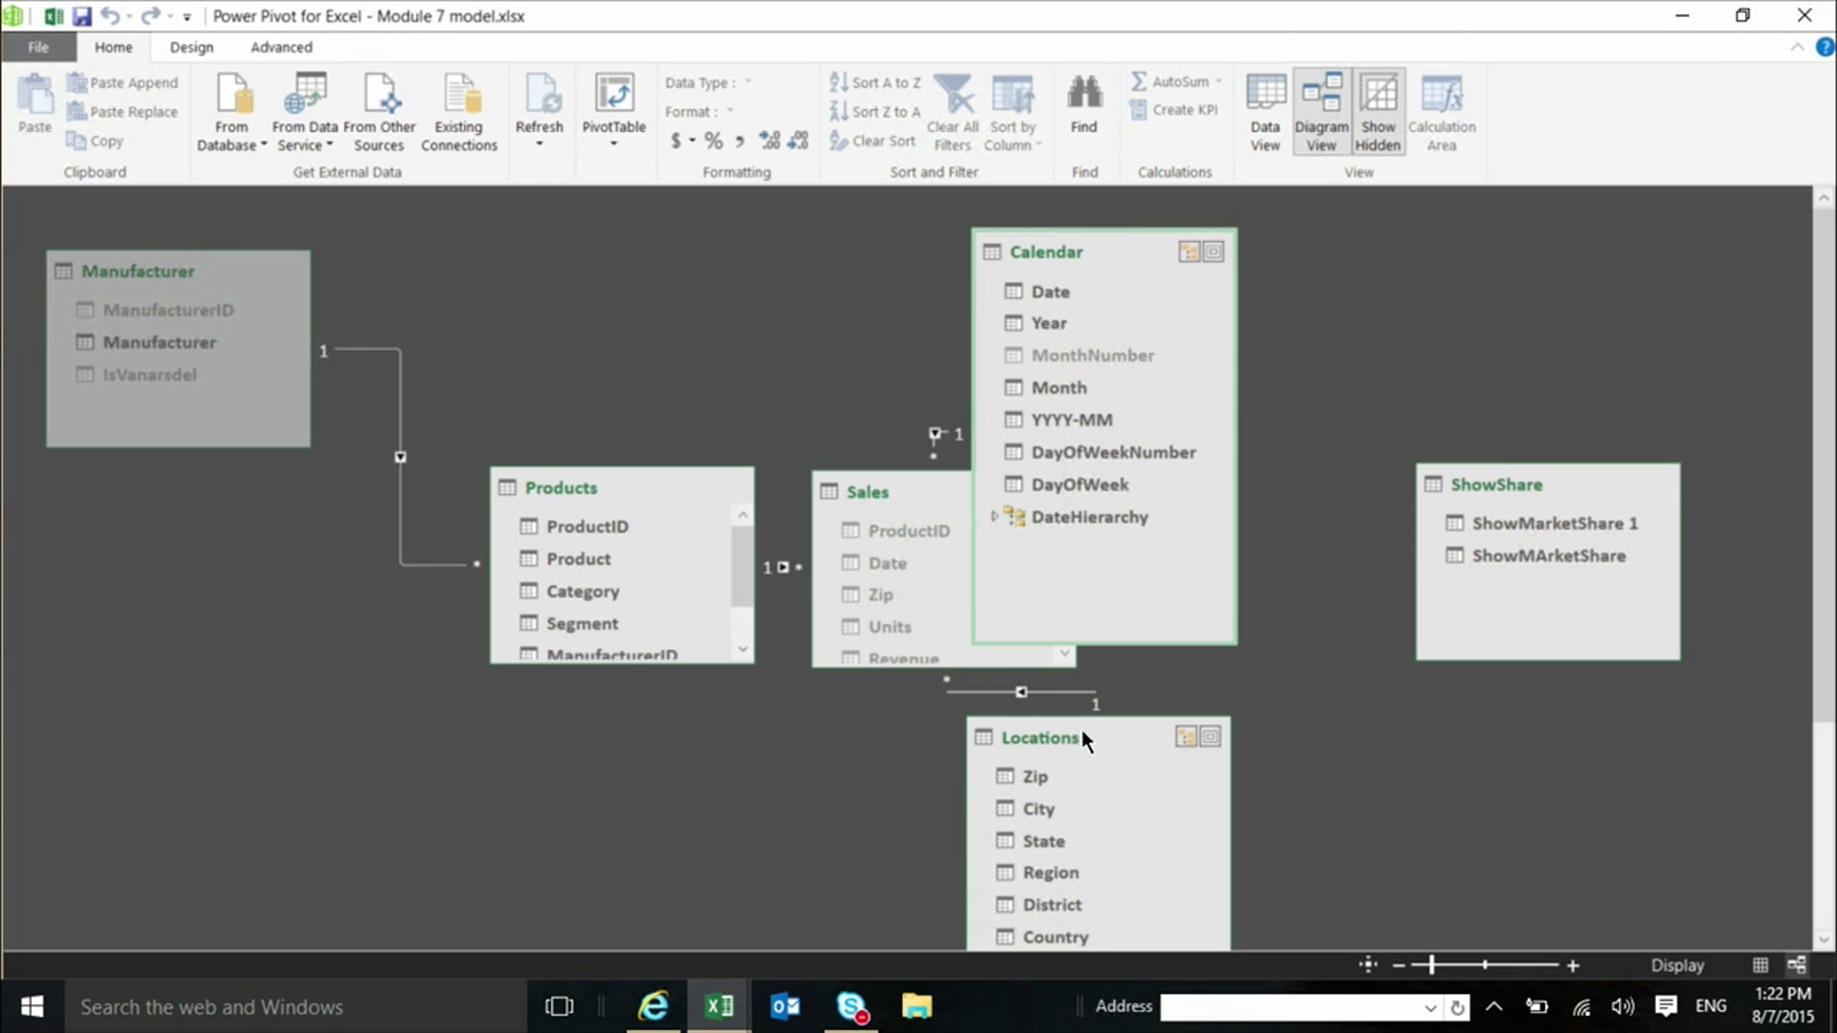
scroll(1397, 779, down, 1)
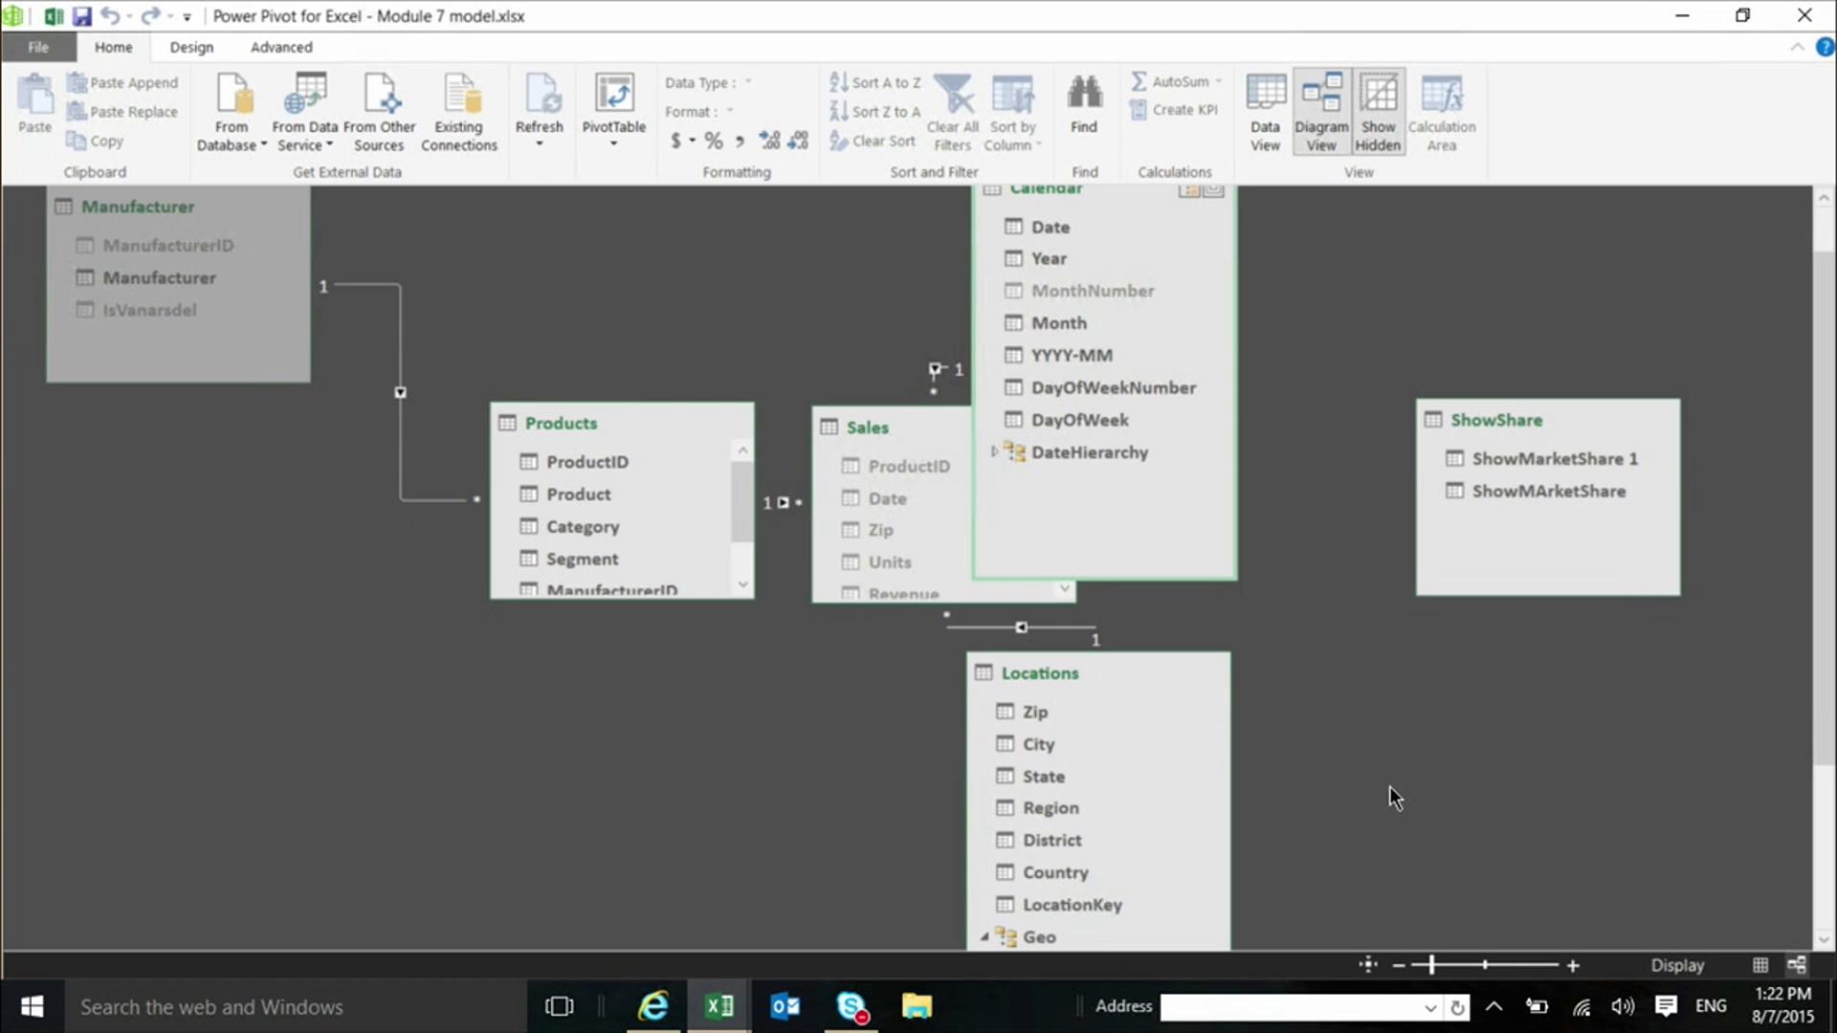
scroll(1237, 871, down, 2)
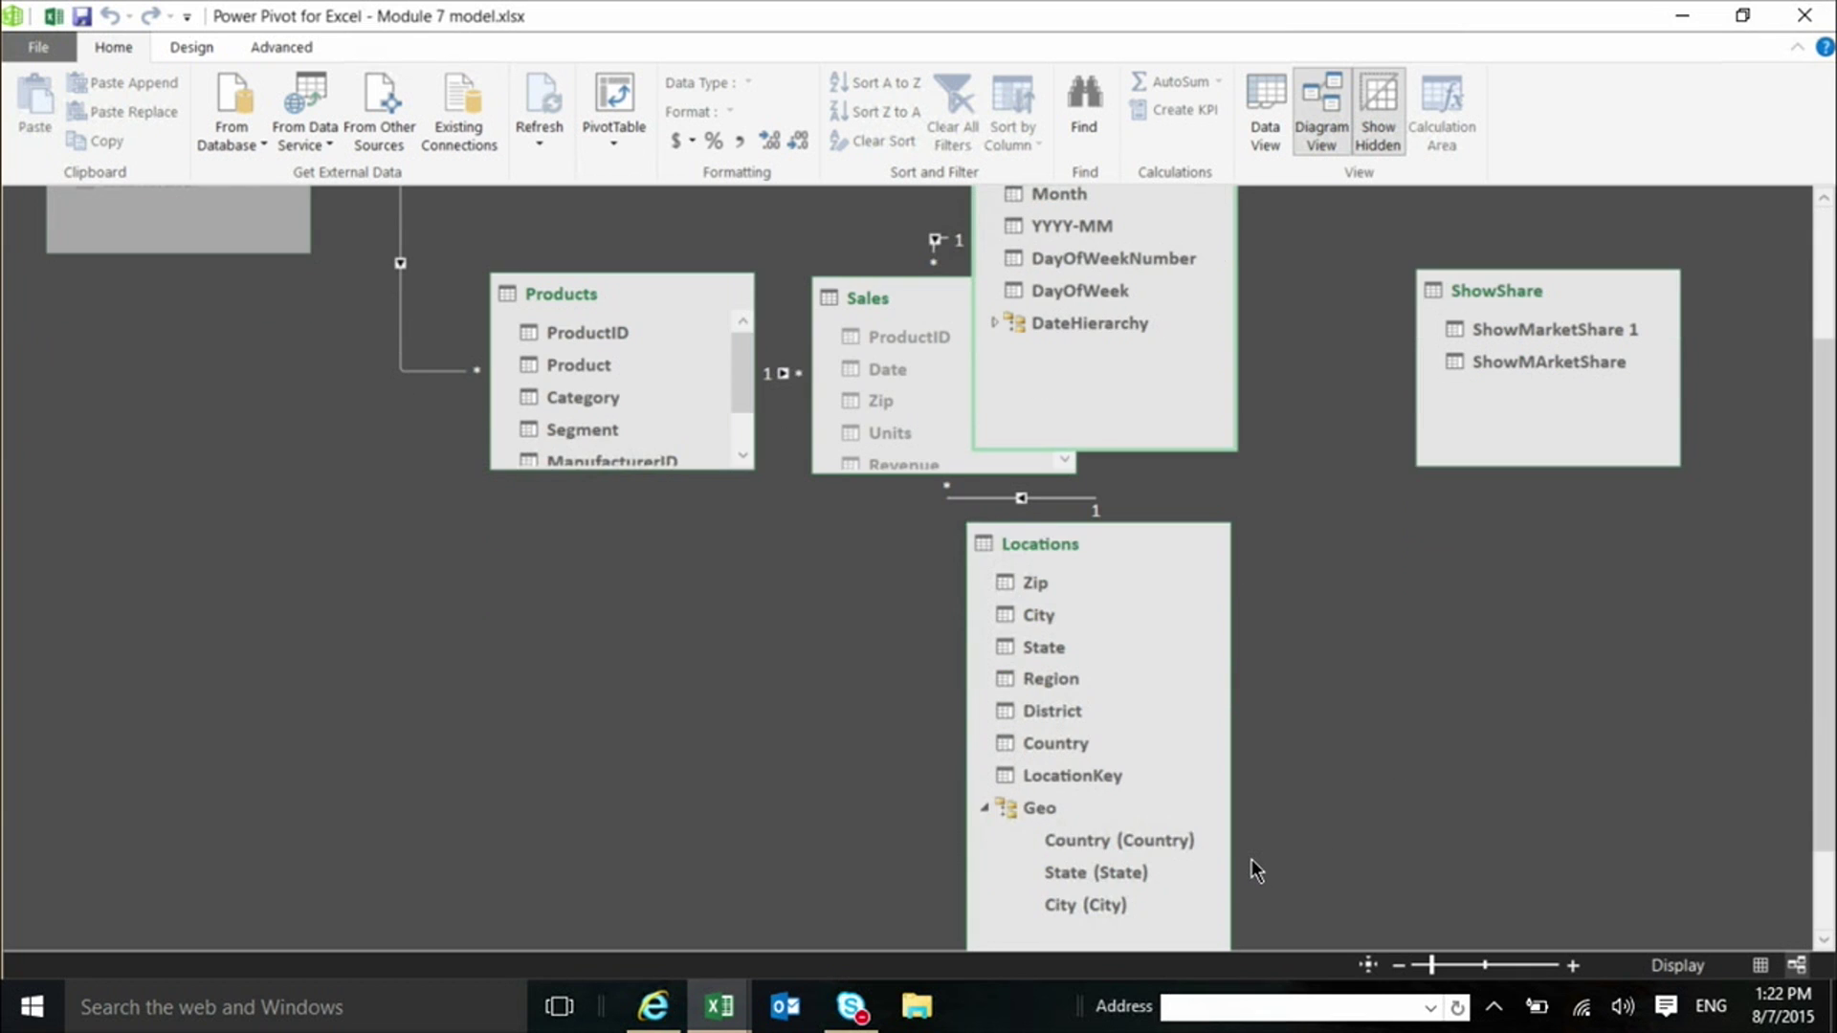
click(985, 807)
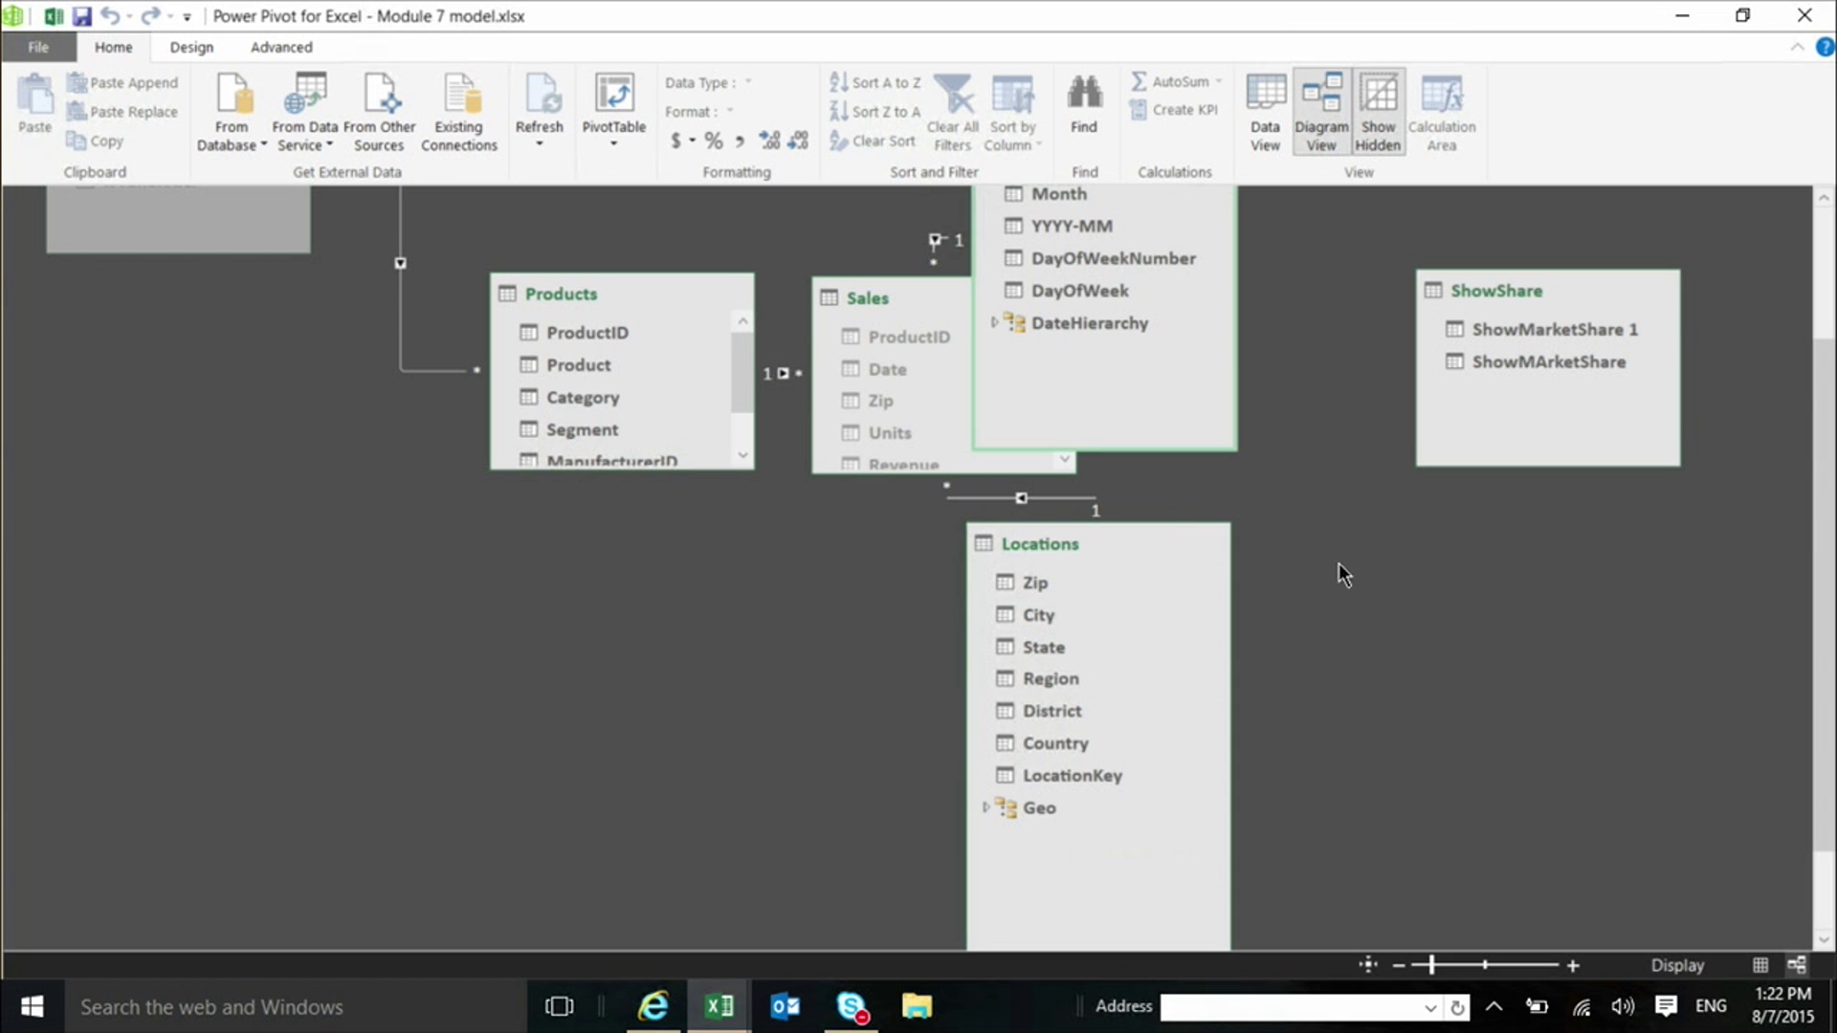
scroll(1467, 782, up, 2)
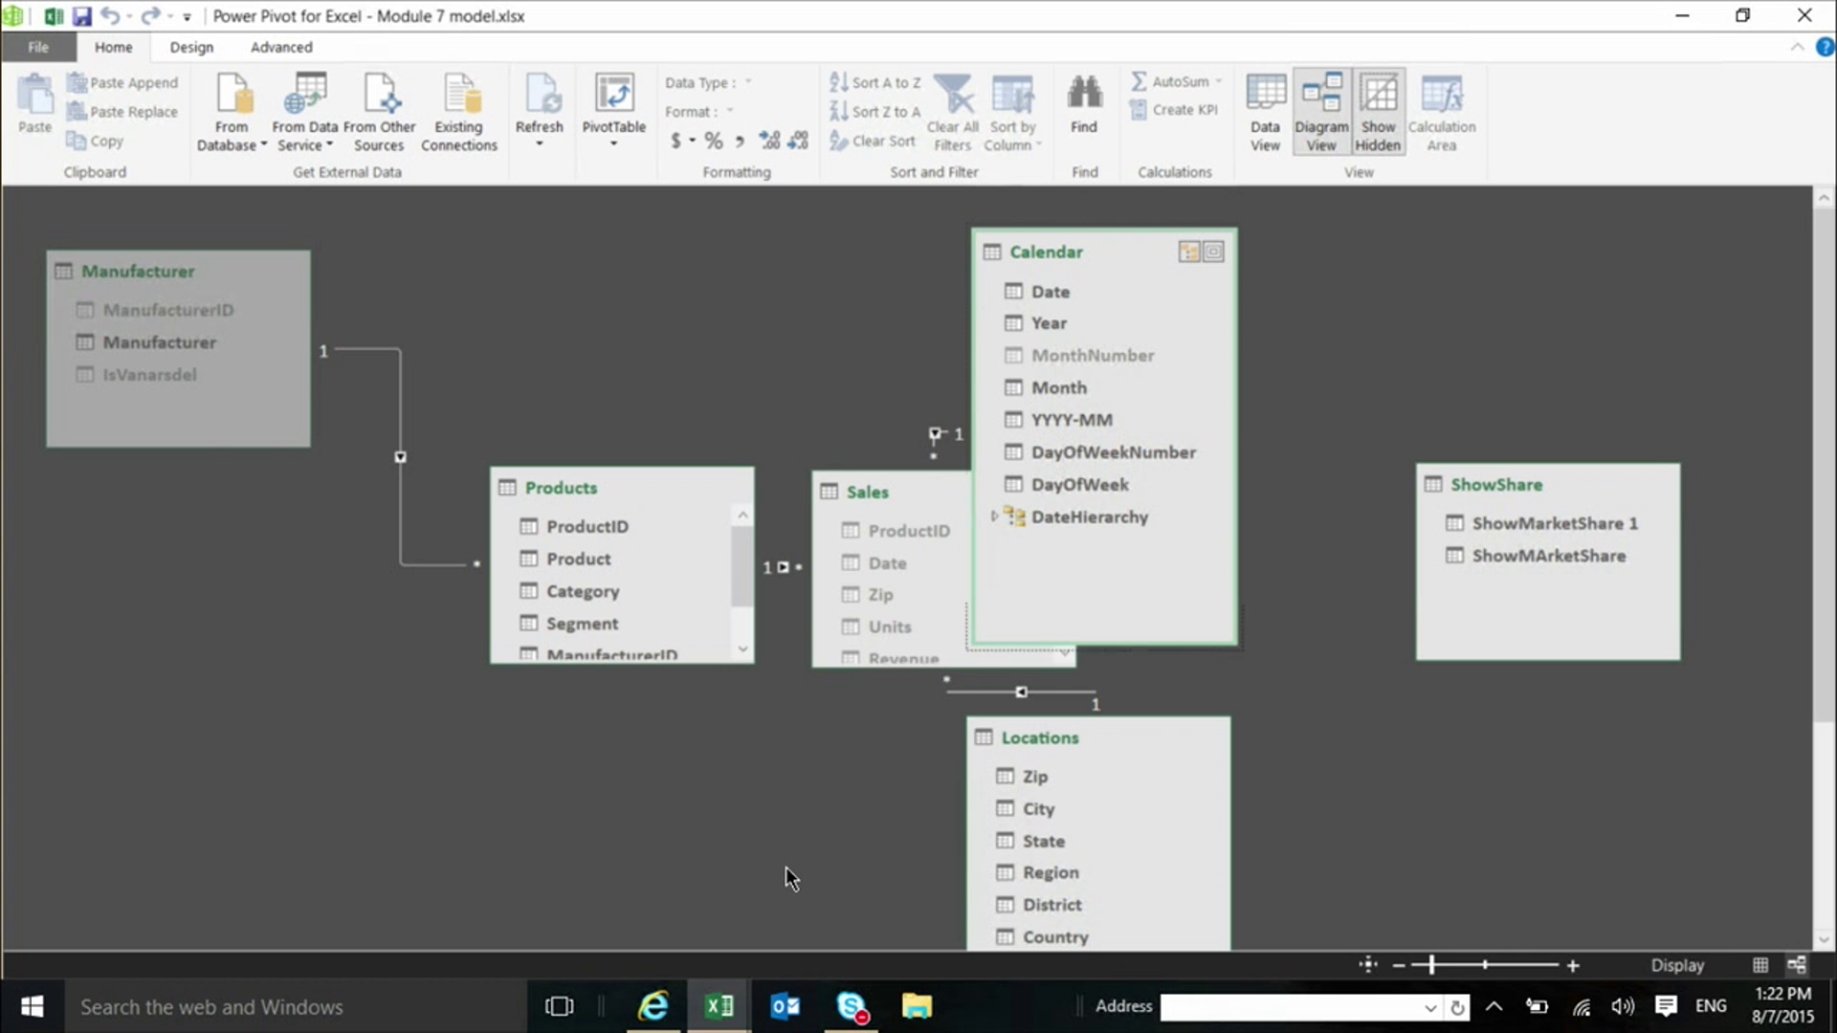
key(alt+Tab)
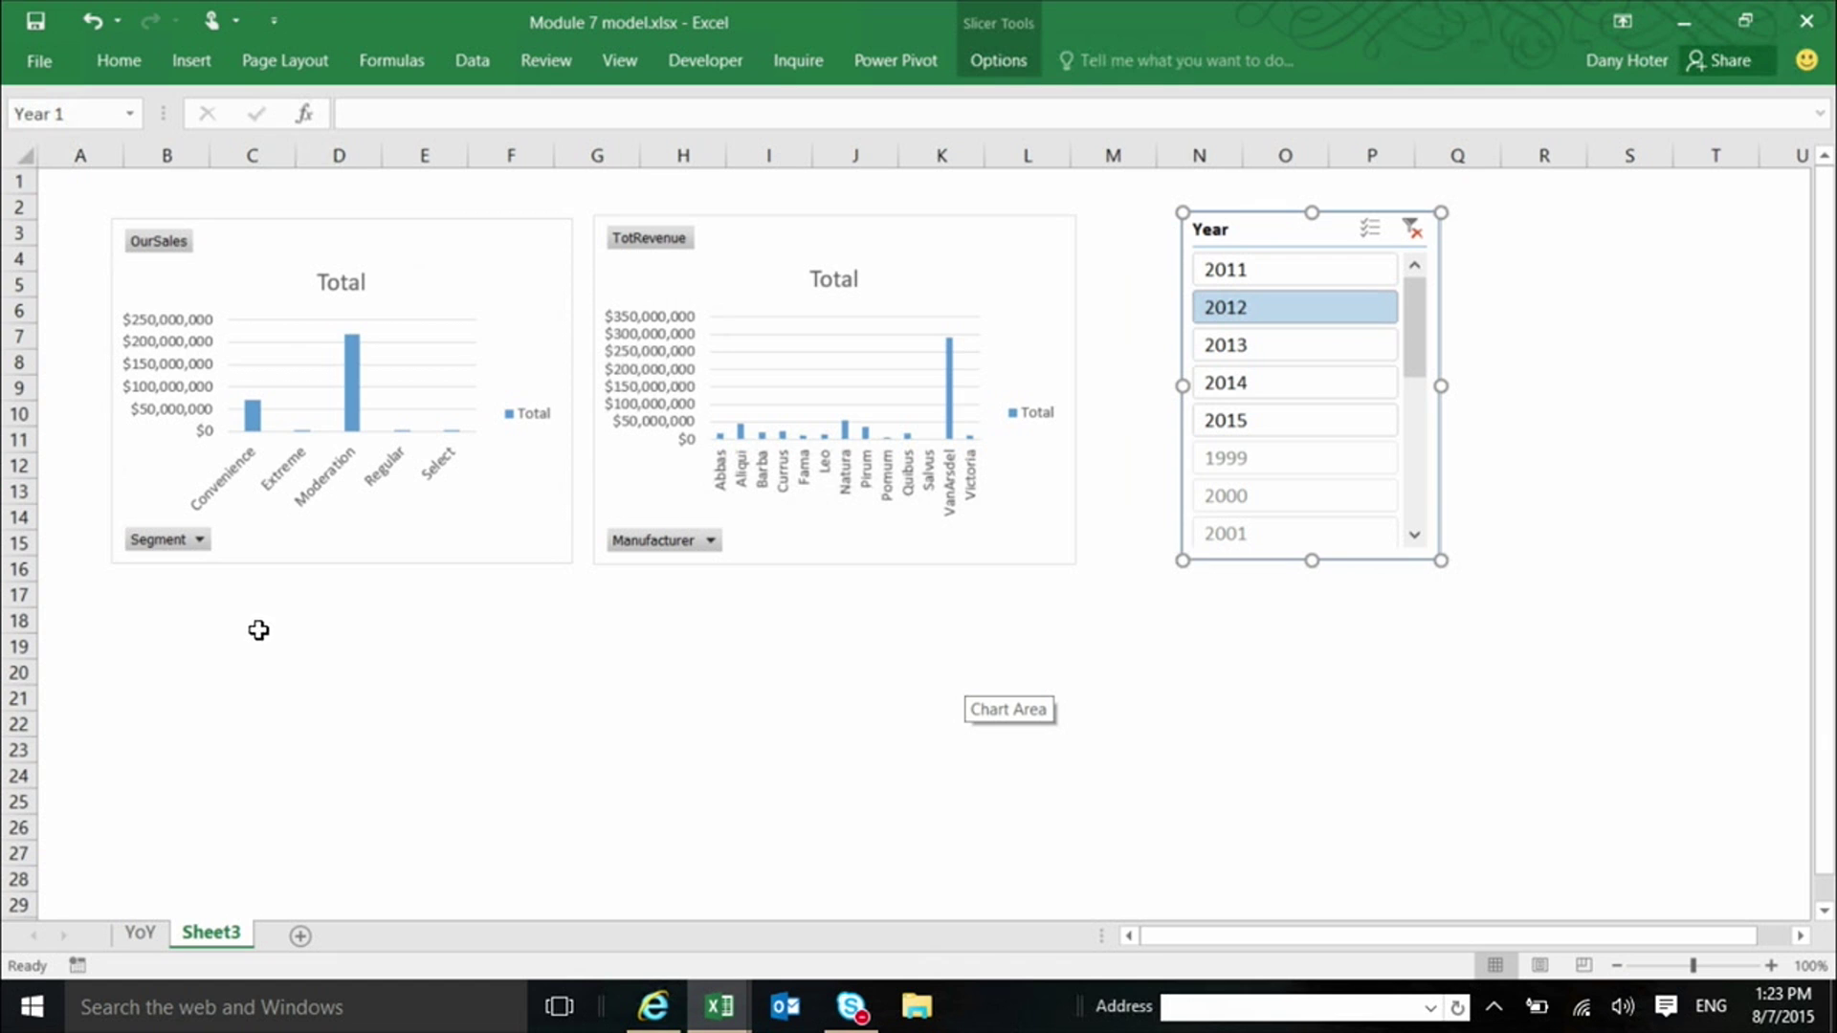
- Select empty cell B18 on Sheet3 and begin inserting a new PivotTable there
click(176, 613)
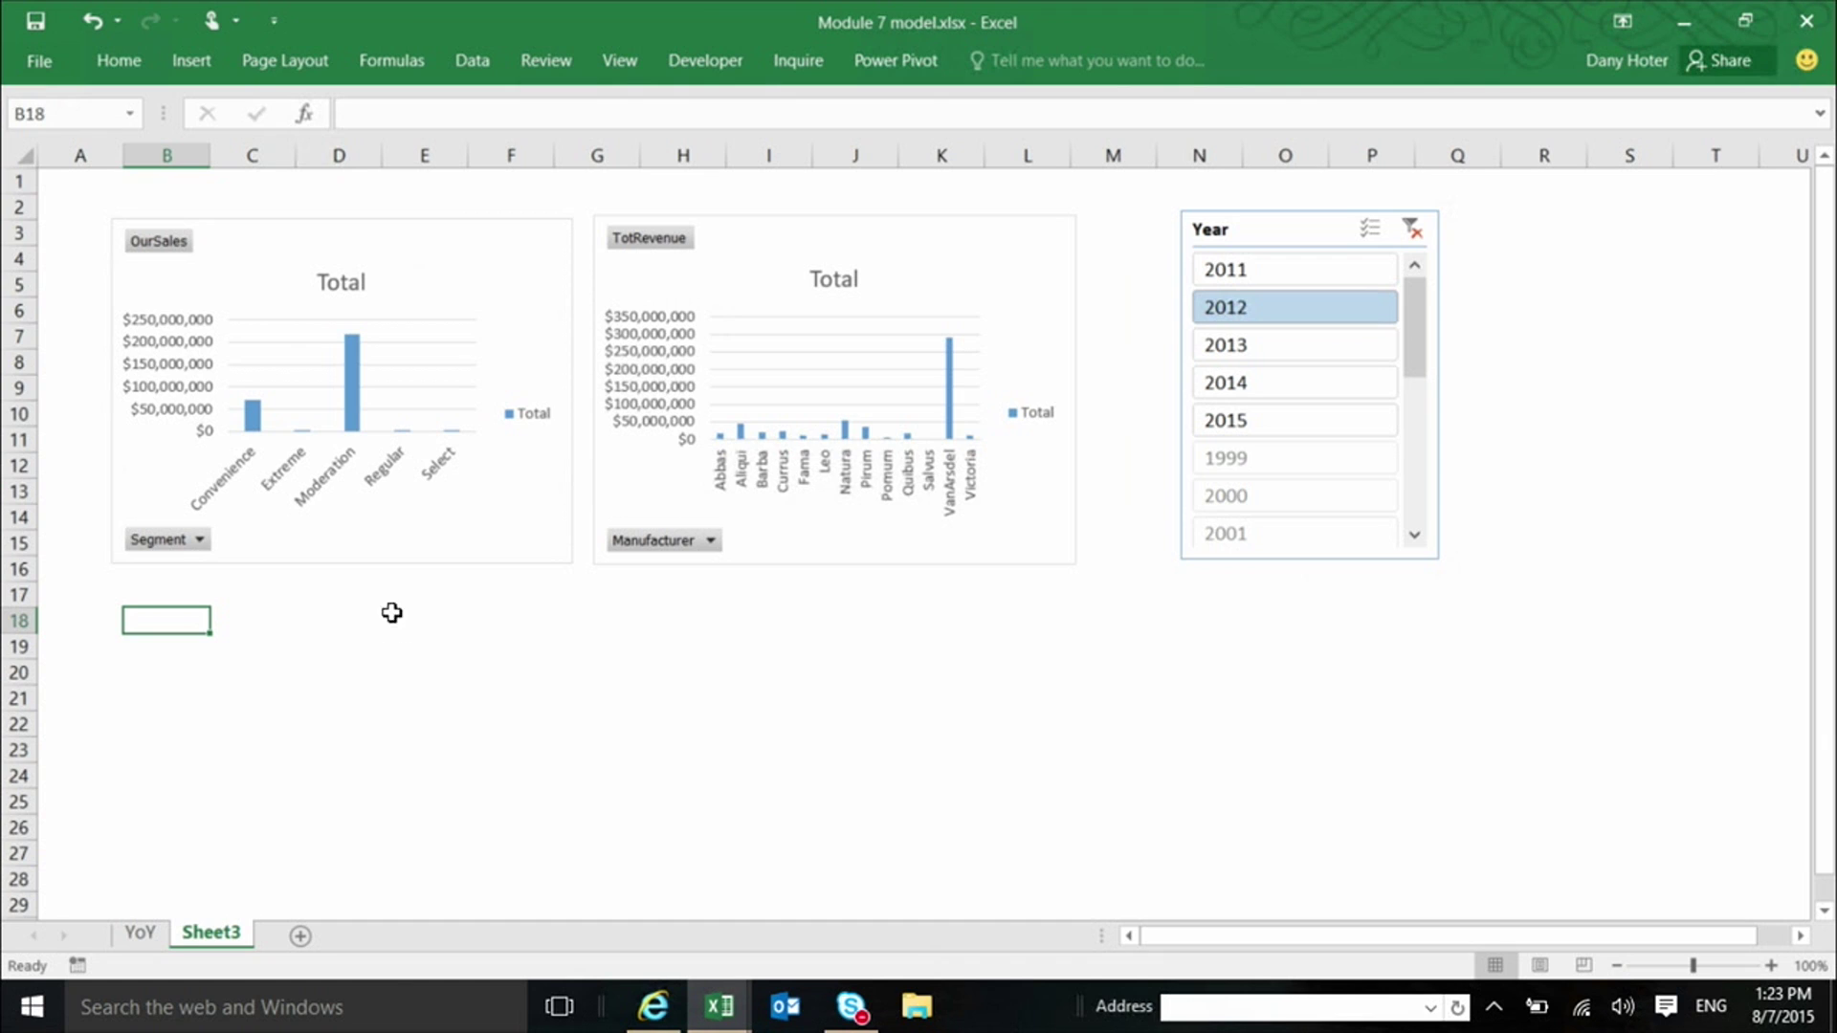
click(201, 61)
- Create a Data Model PivotTable at Sheet3!B18 and add OurSales and OurShare as values
click(37, 113)
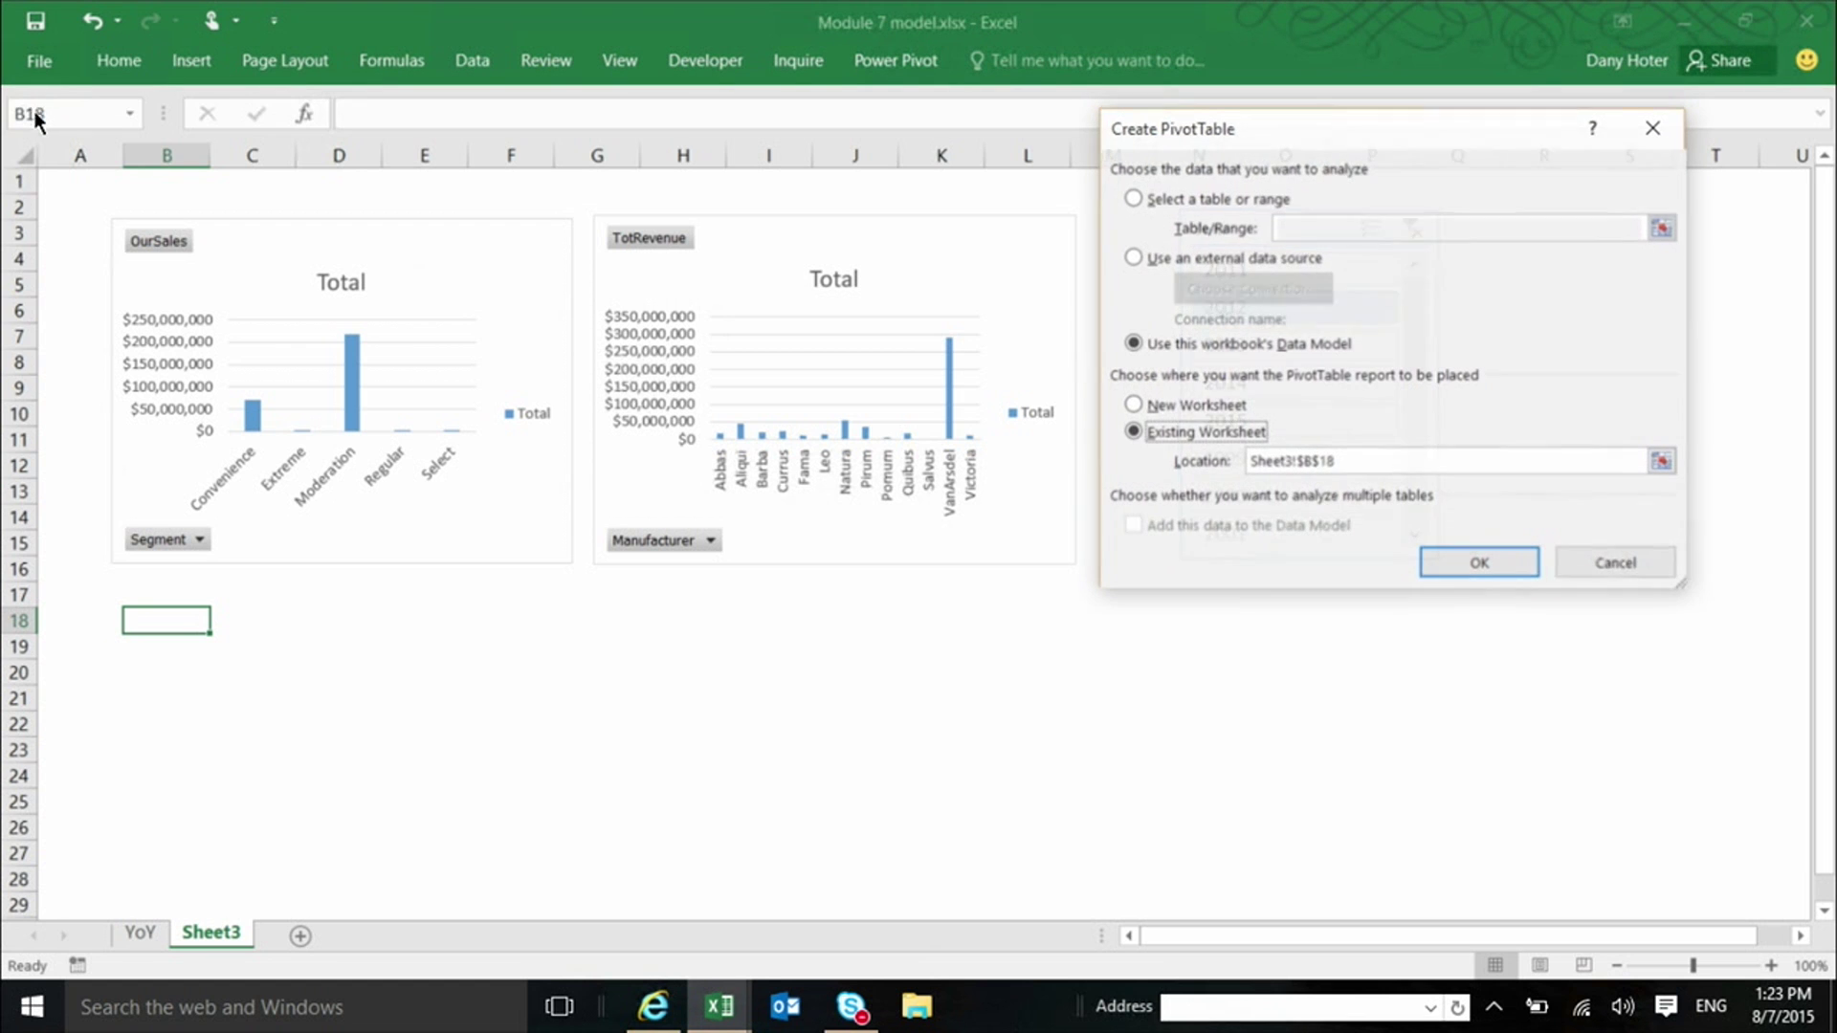
click(1474, 566)
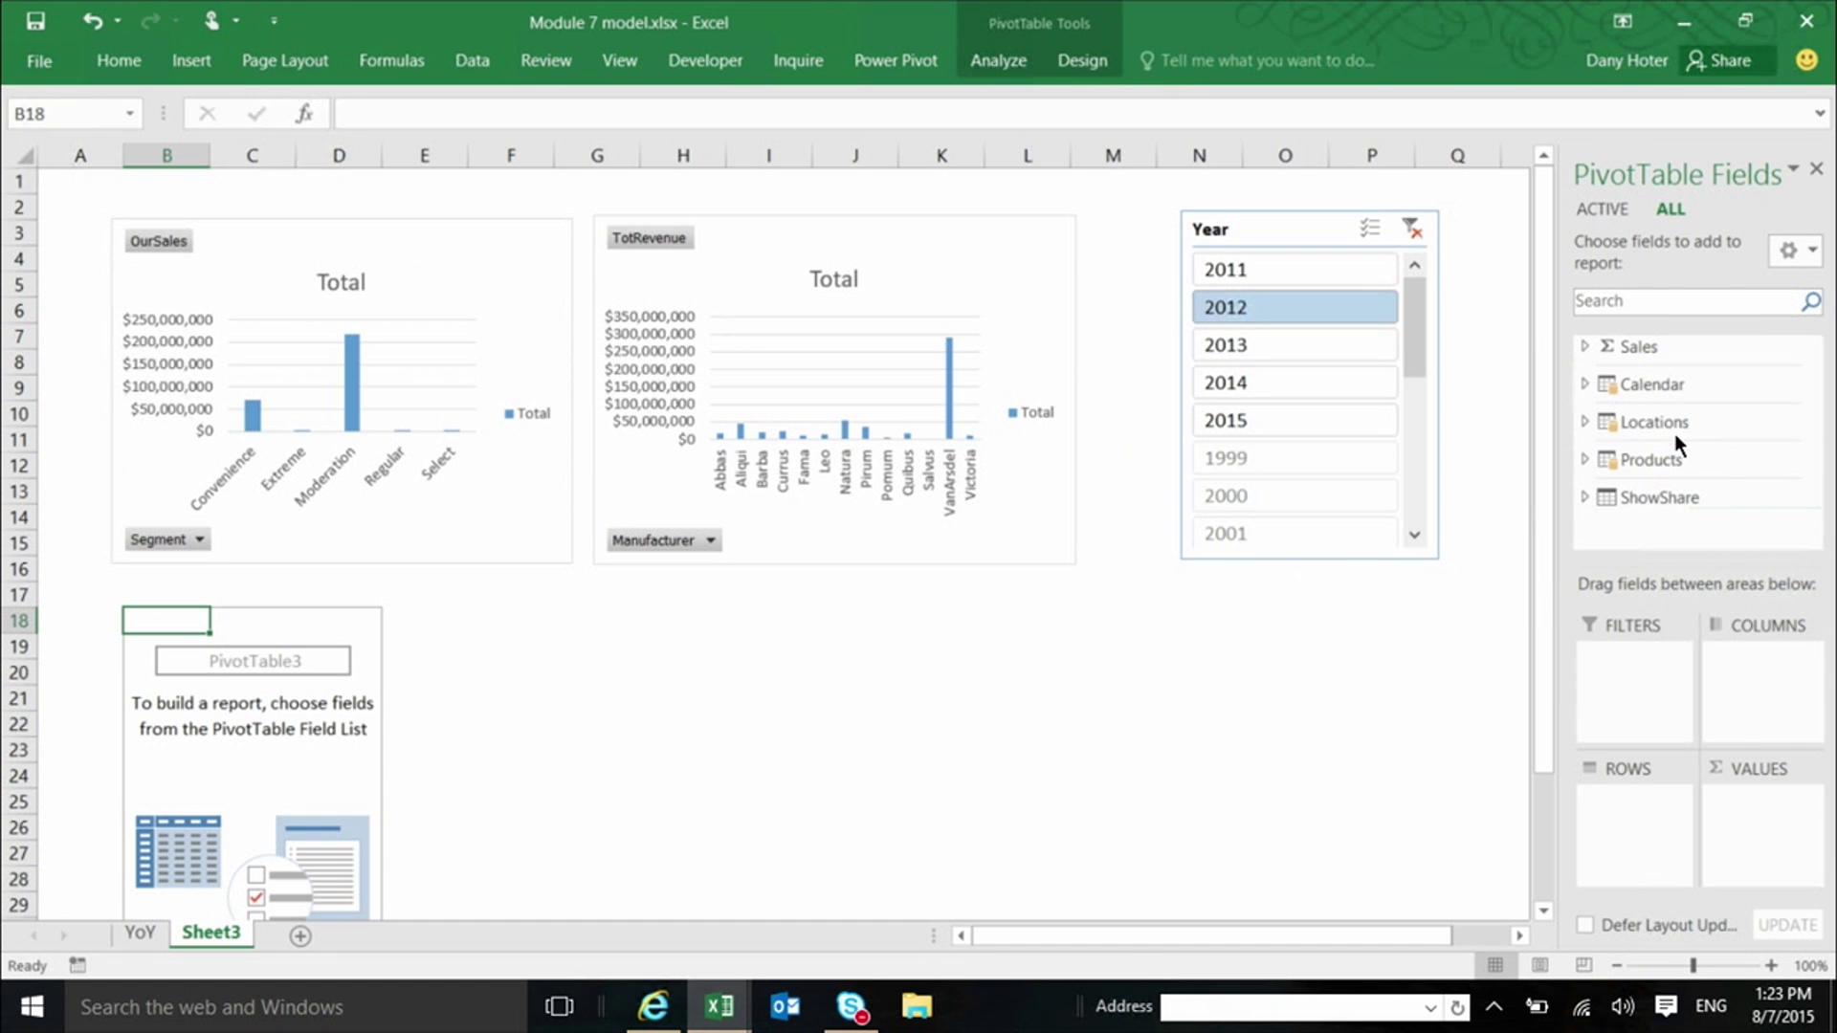
click(1586, 349)
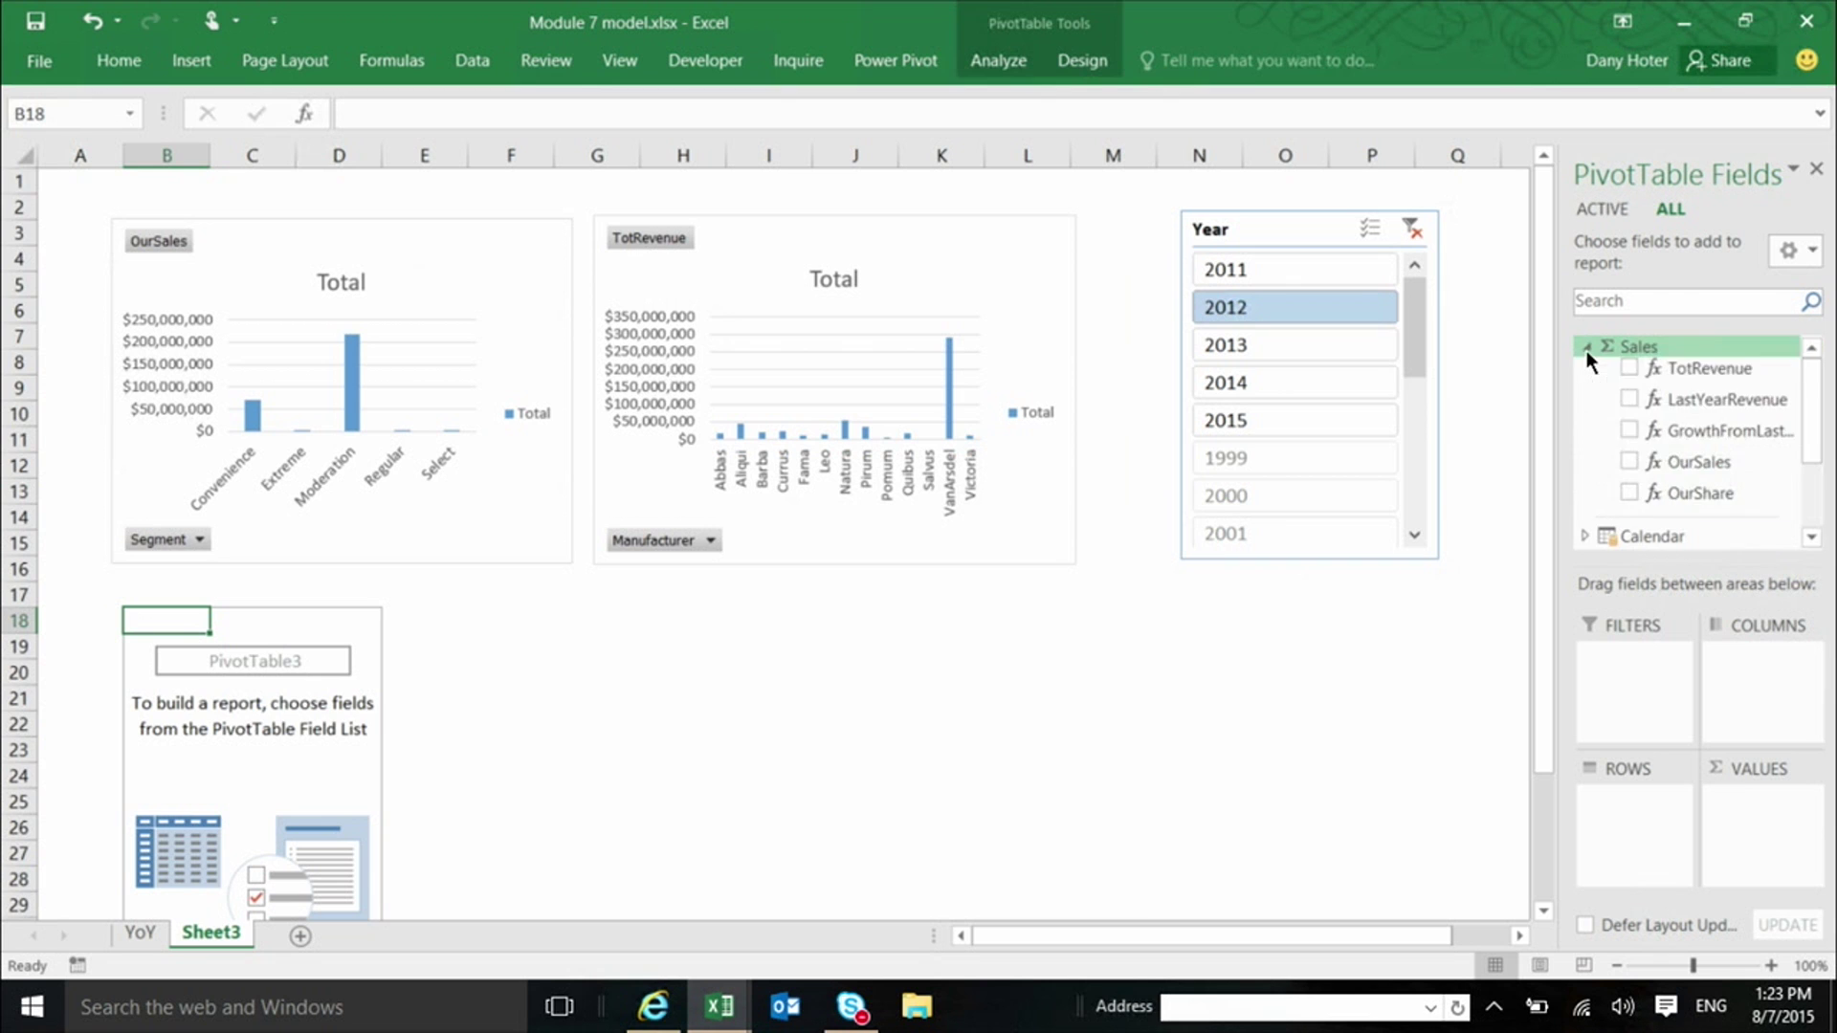
click(1633, 459)
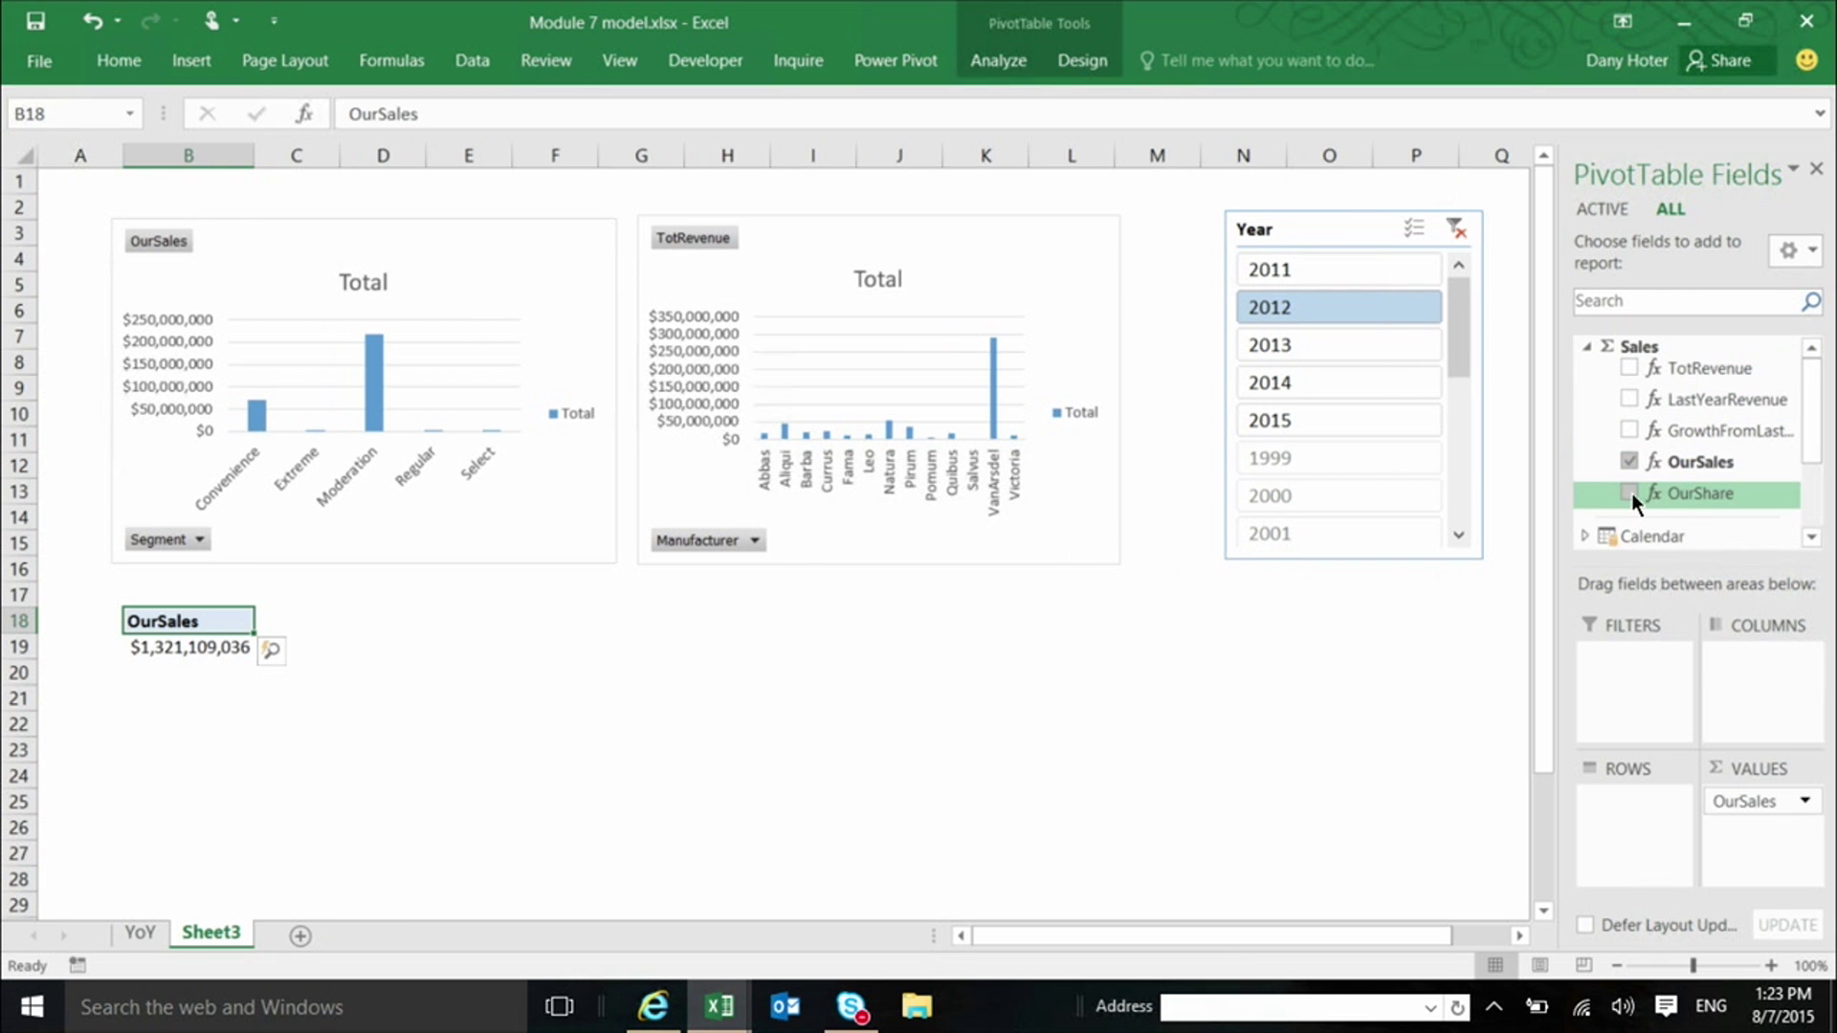
click(1630, 493)
drag(1815, 428, 1814, 481)
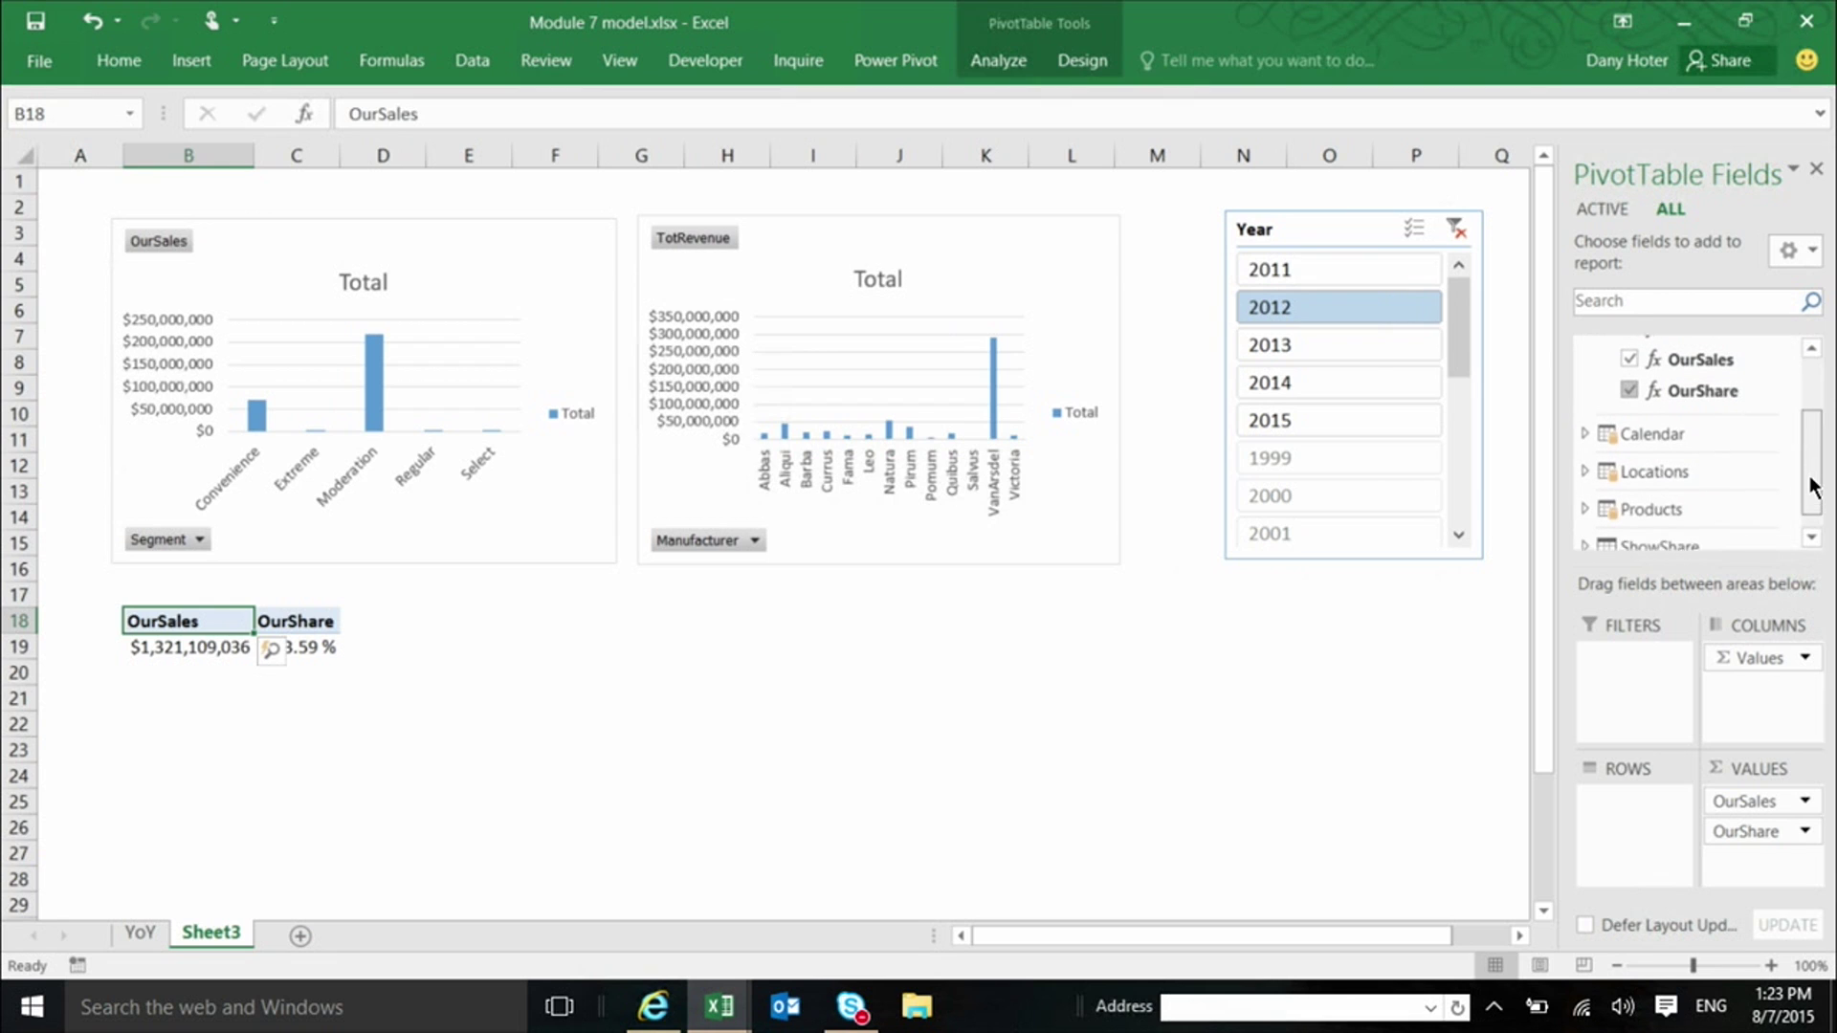
click(1587, 465)
- Put Geo on the PivotTable rows, then expand and collapse Canada and Alberta
drag(1661, 484, 1644, 838)
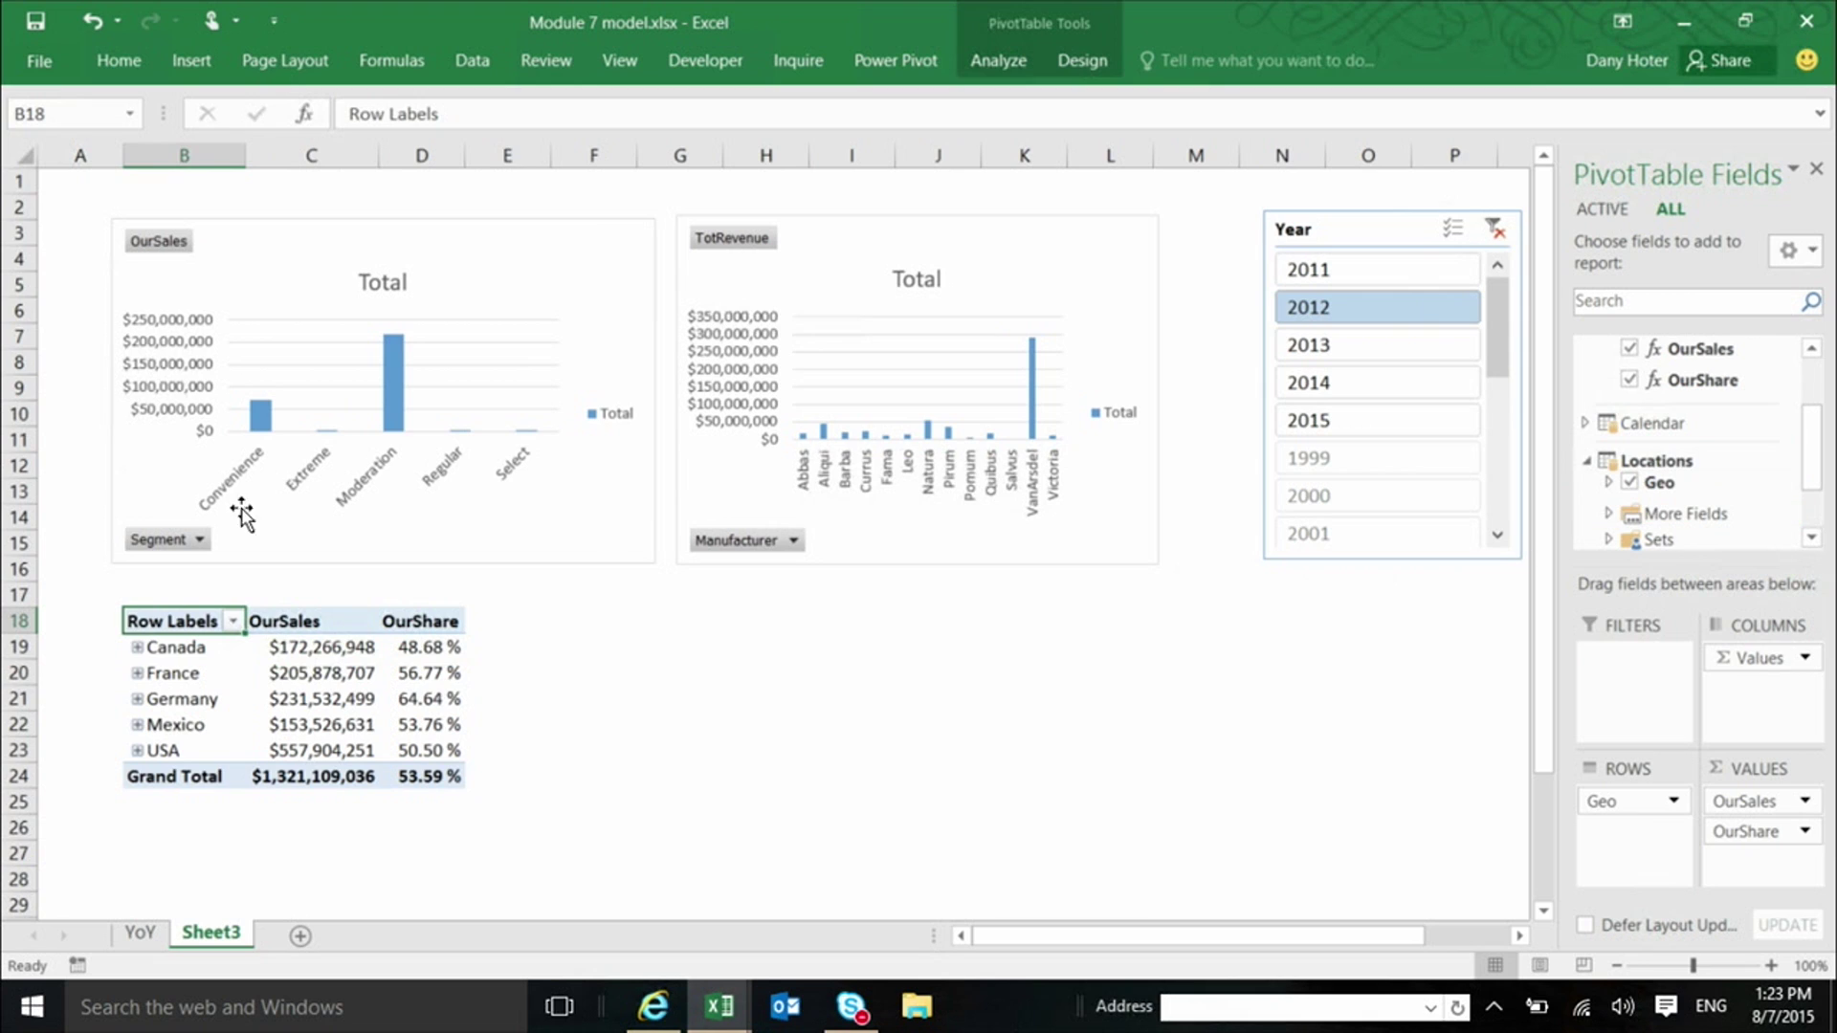
click(138, 647)
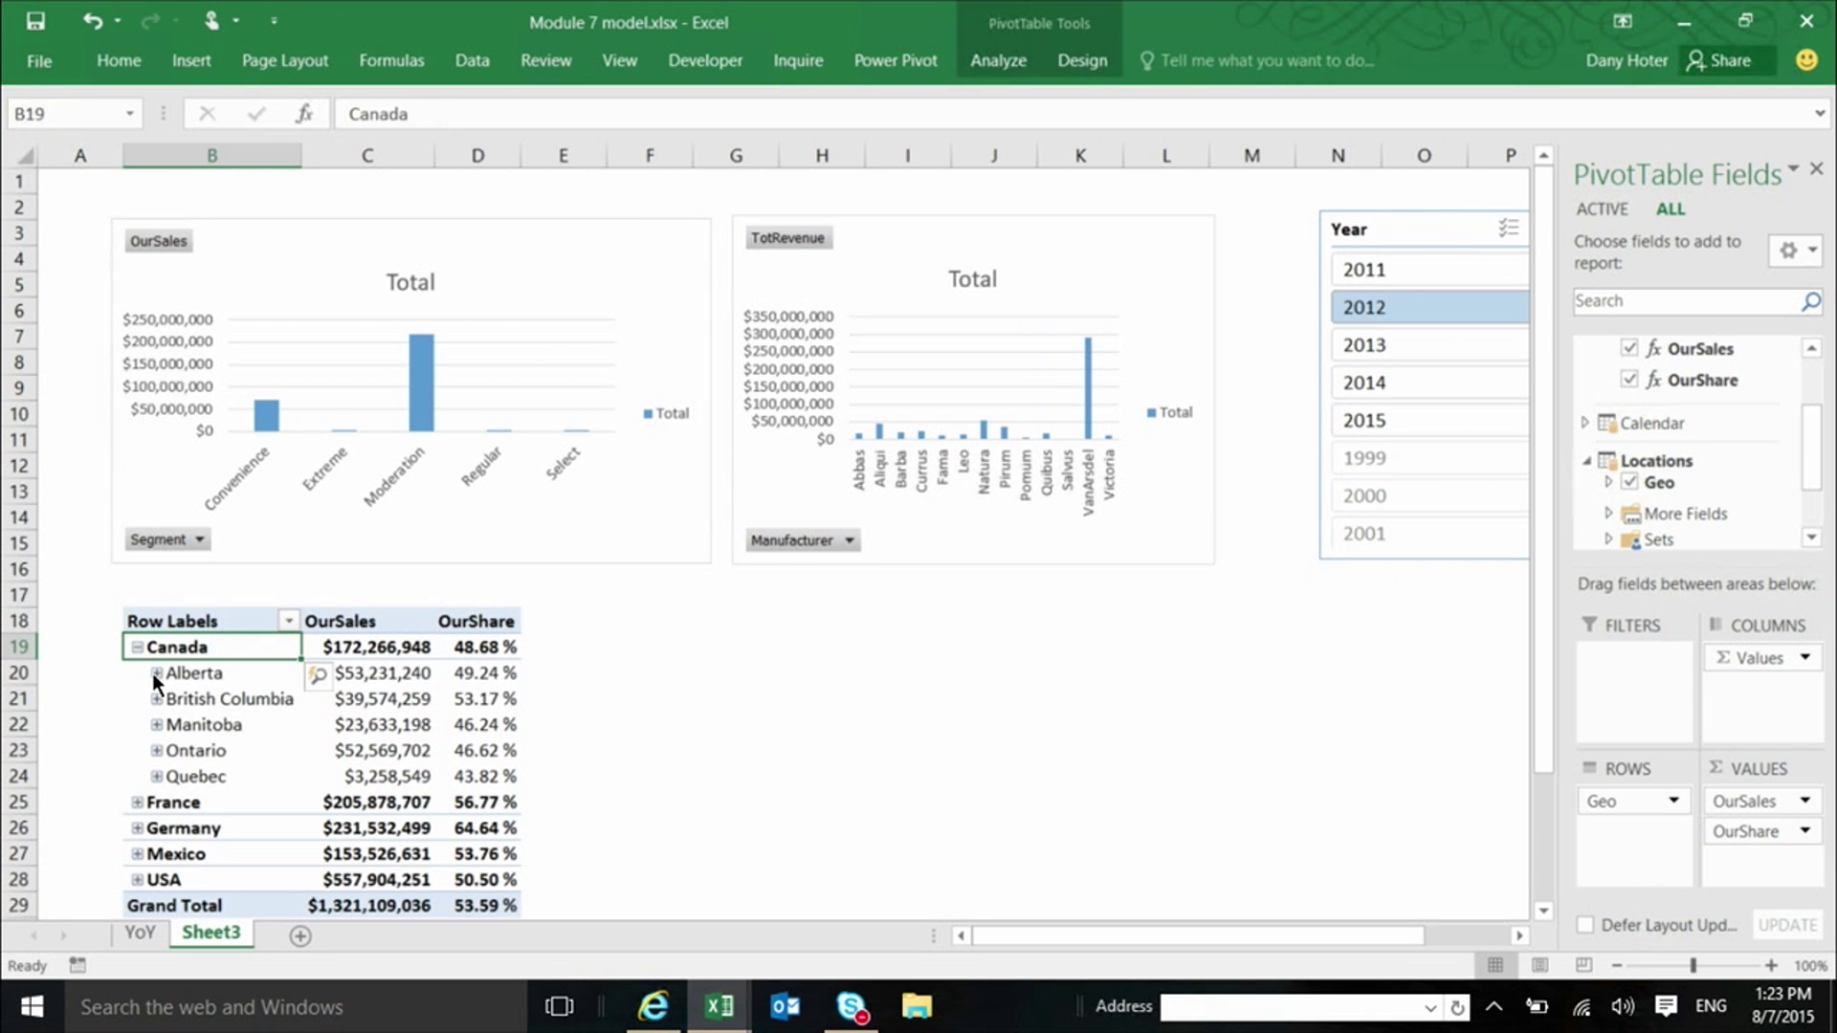
click(155, 674)
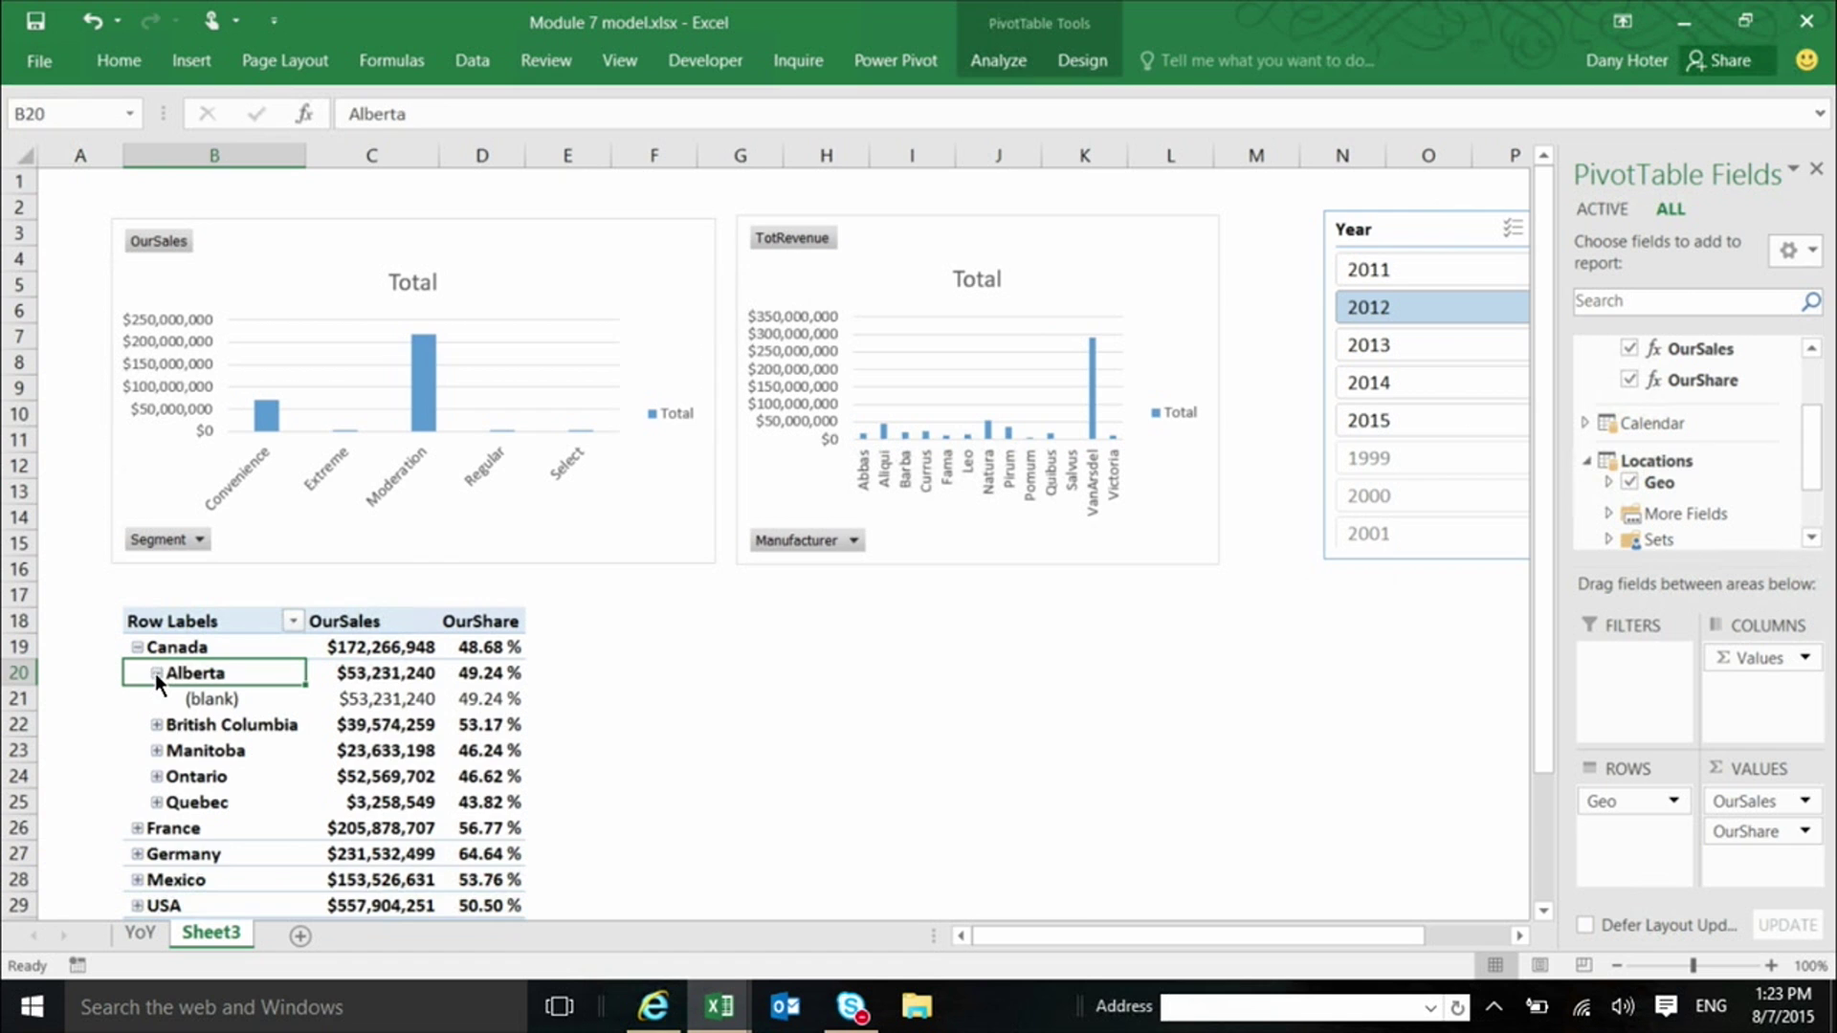
click(155, 673)
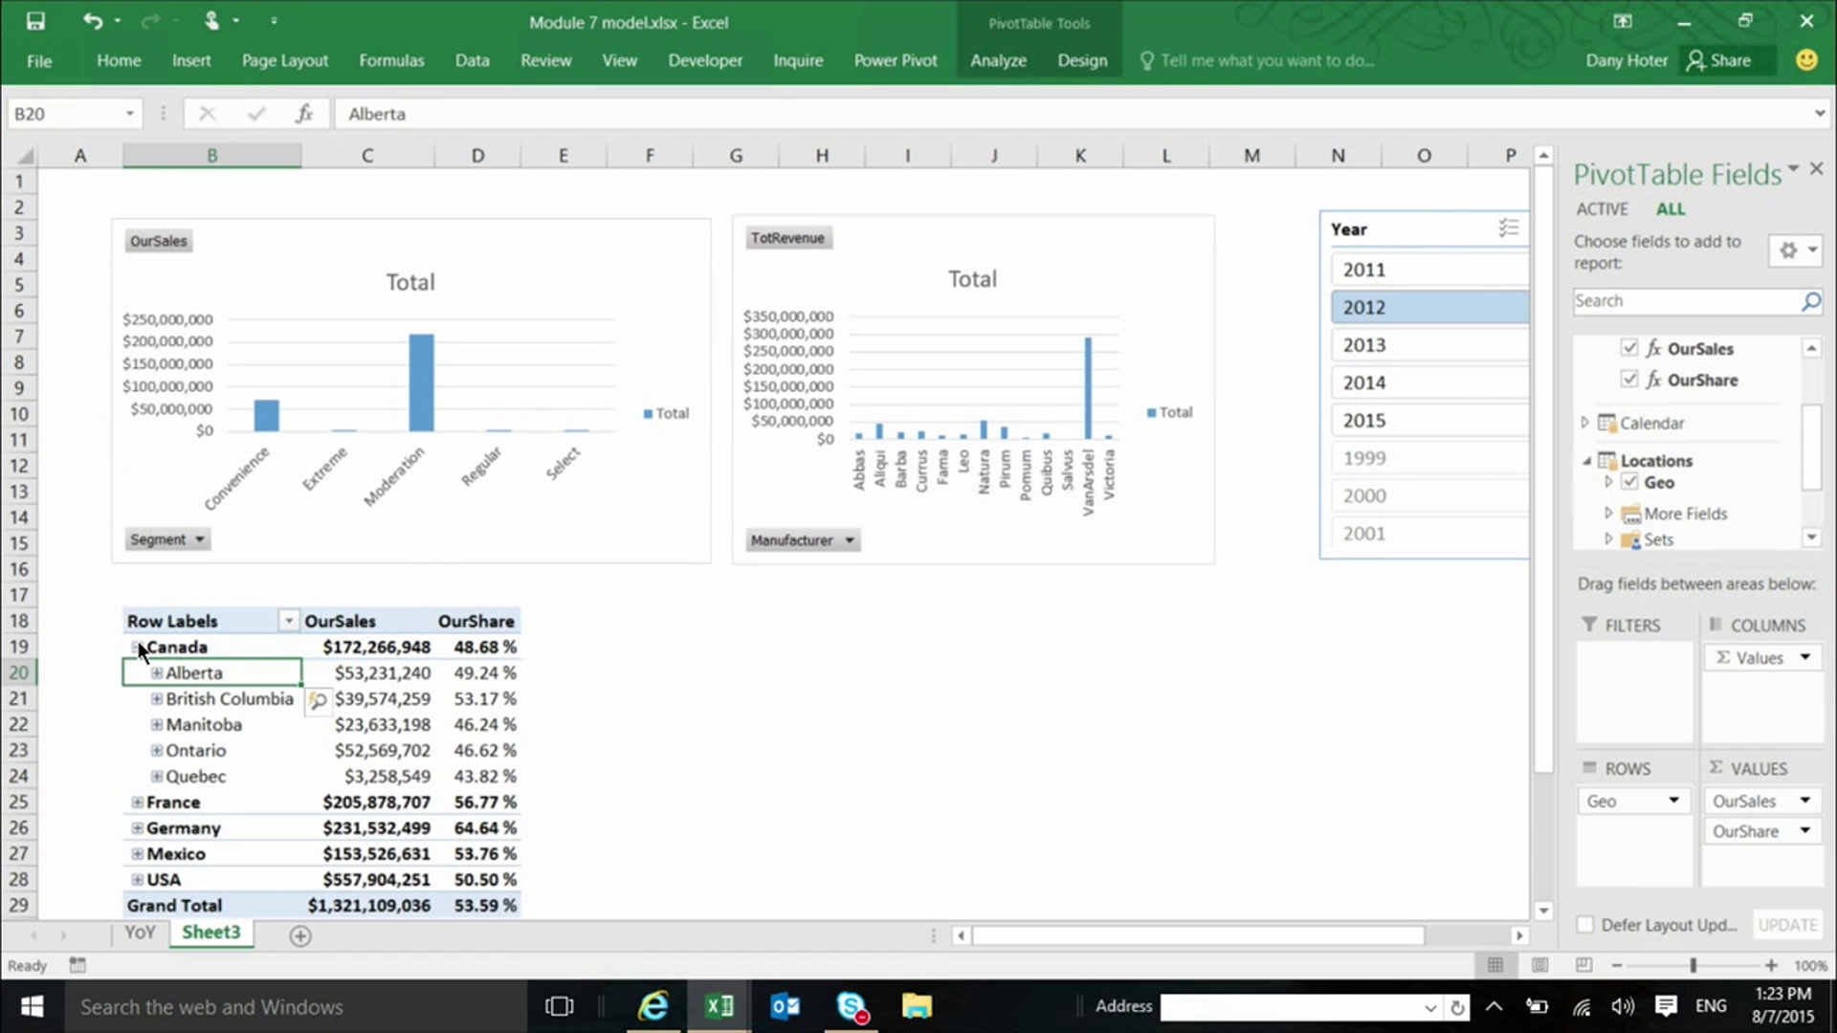
click(138, 647)
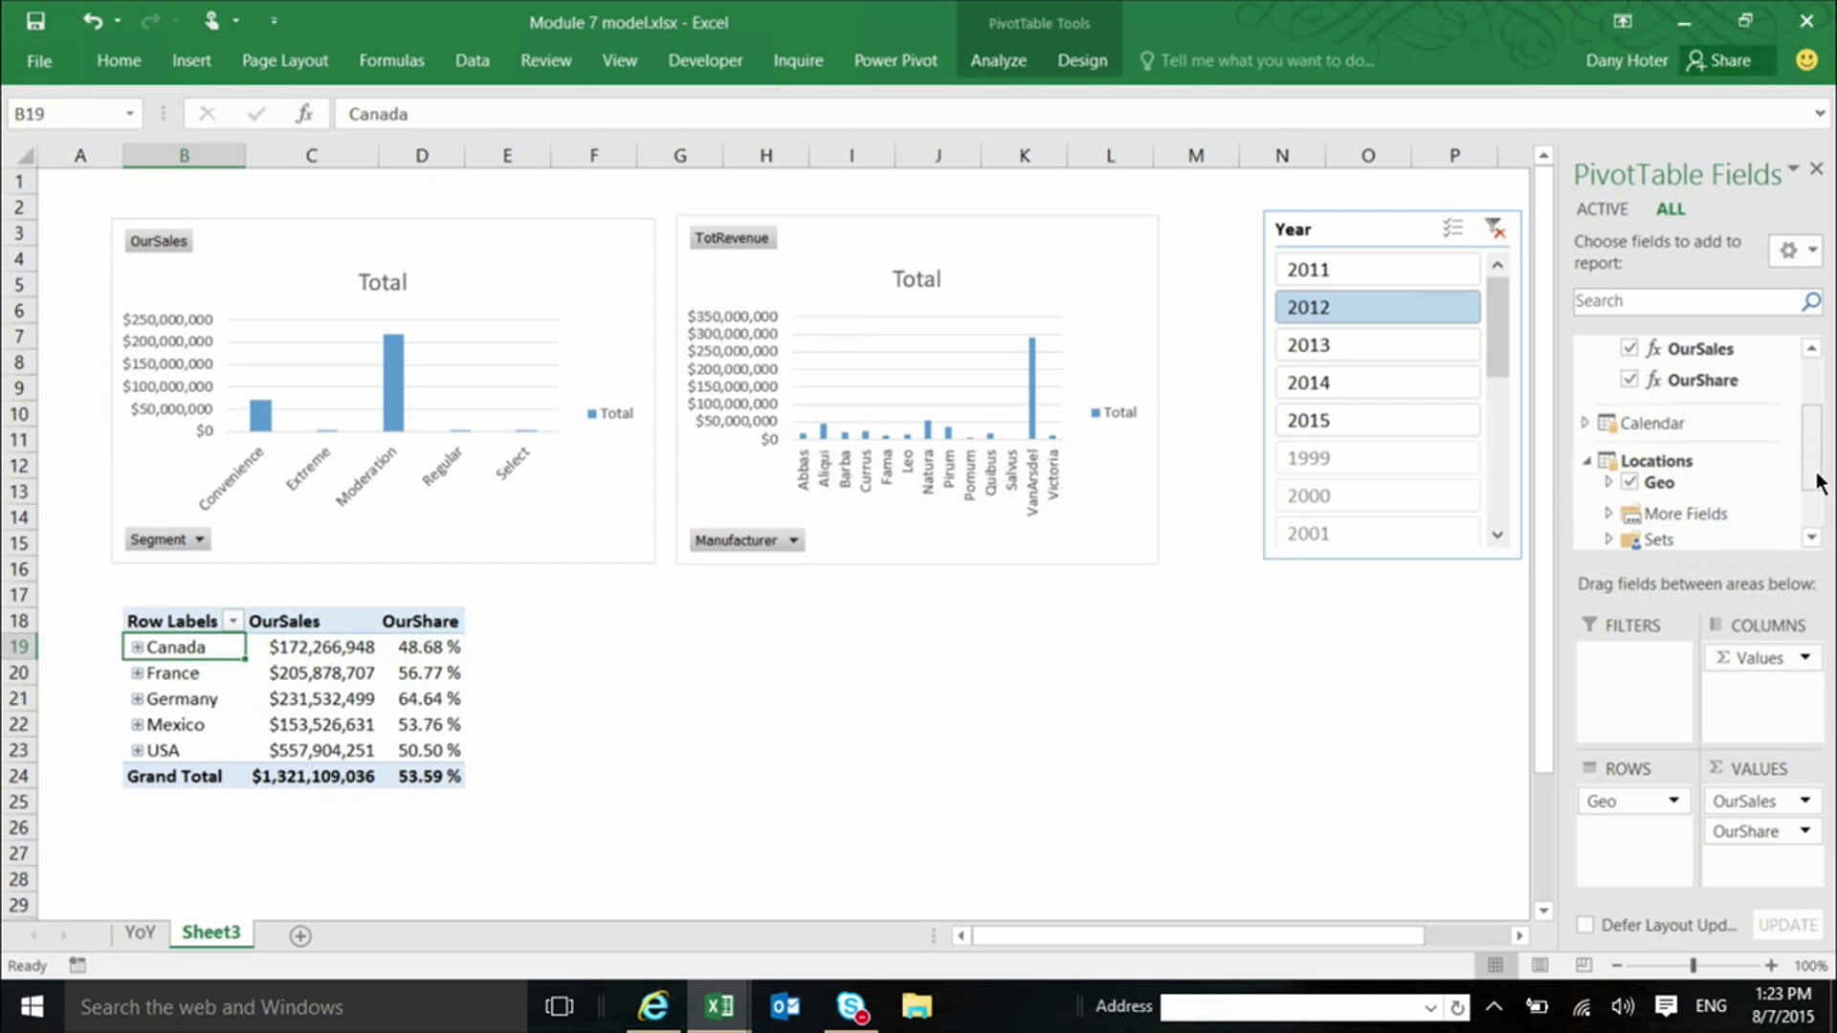
scroll(1818, 473, down, 2)
scroll(1818, 466, up, 1)
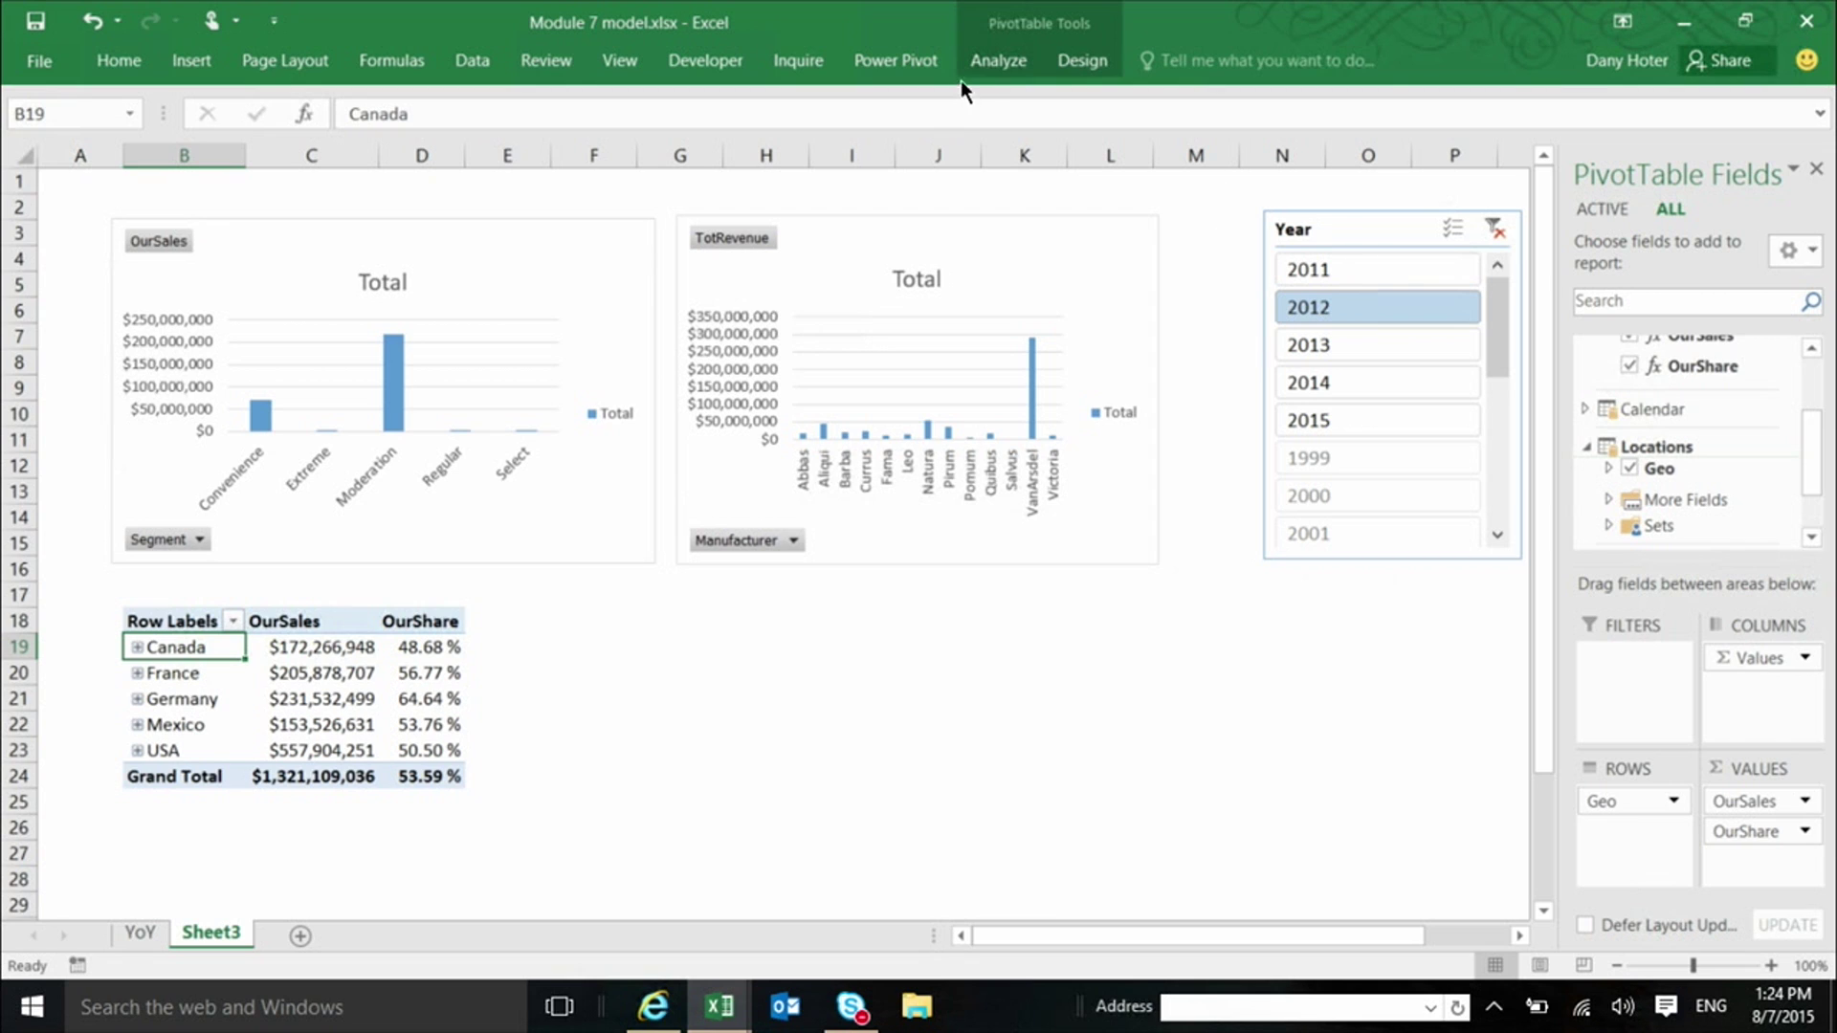
- Connect the PivotTable to the Sheet3 Year slicer and filter it to 2014
click(1013, 66)
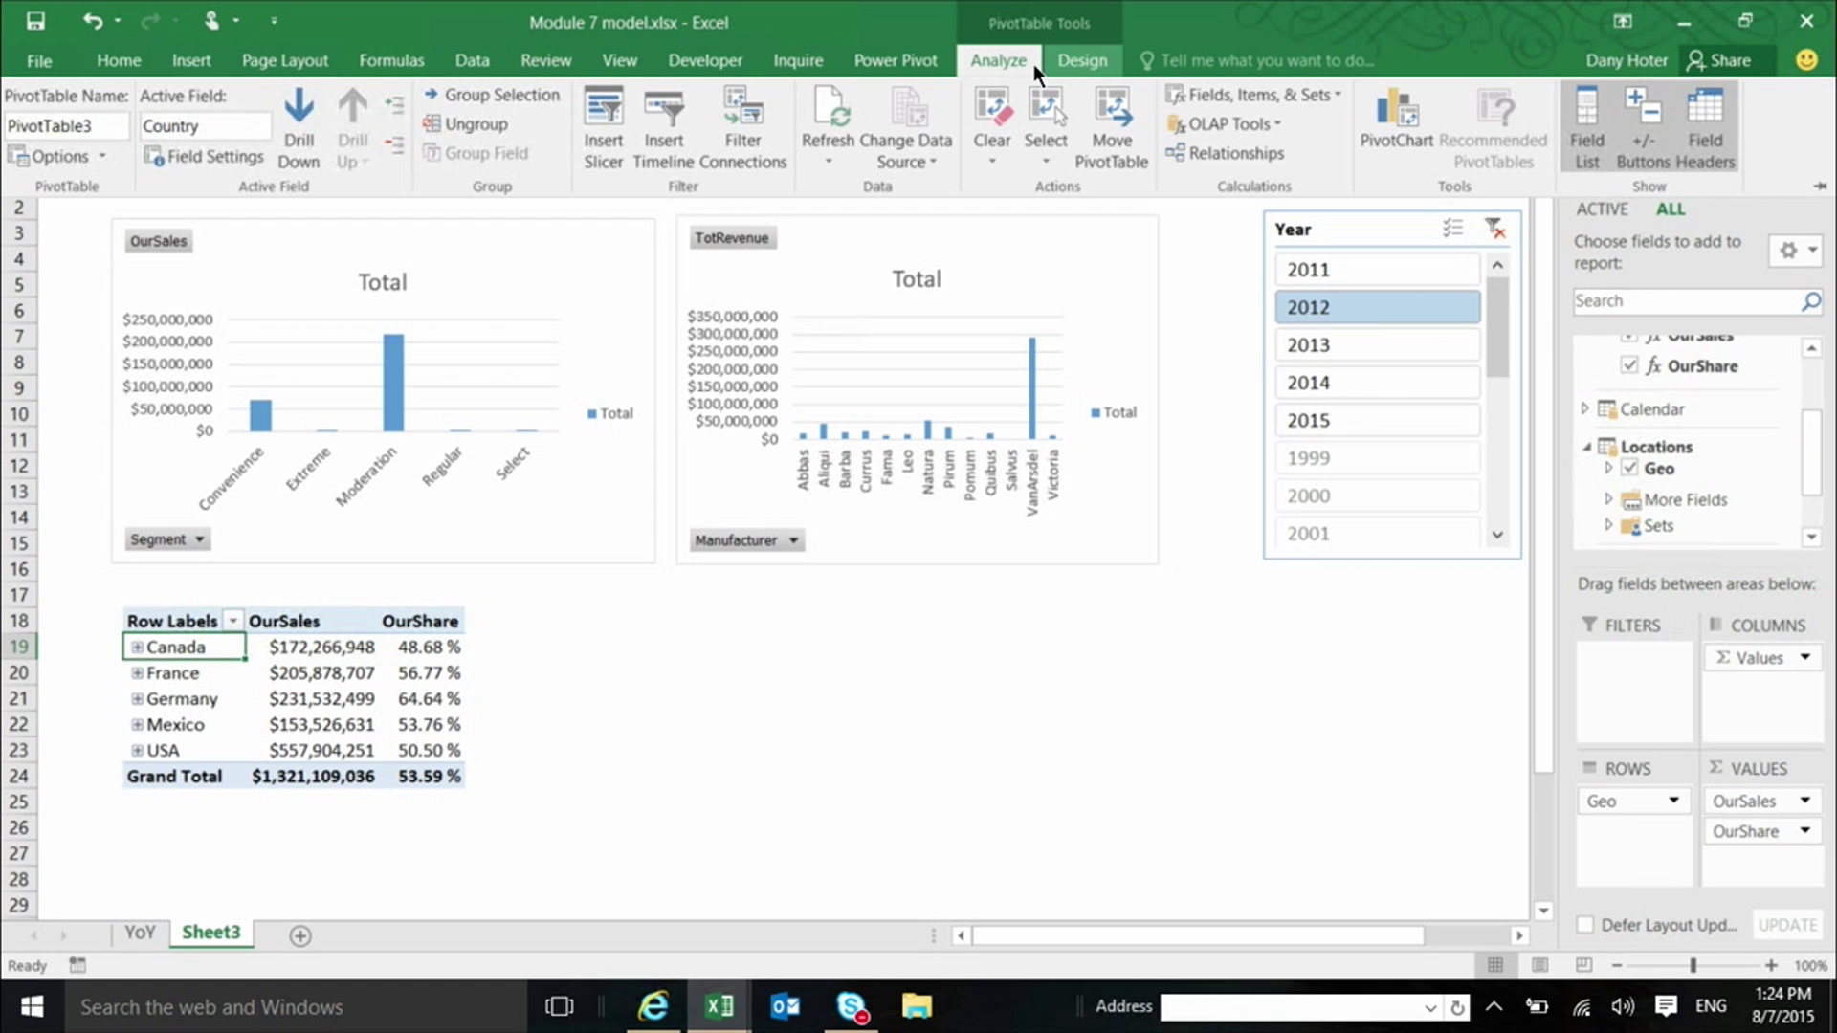
click(726, 159)
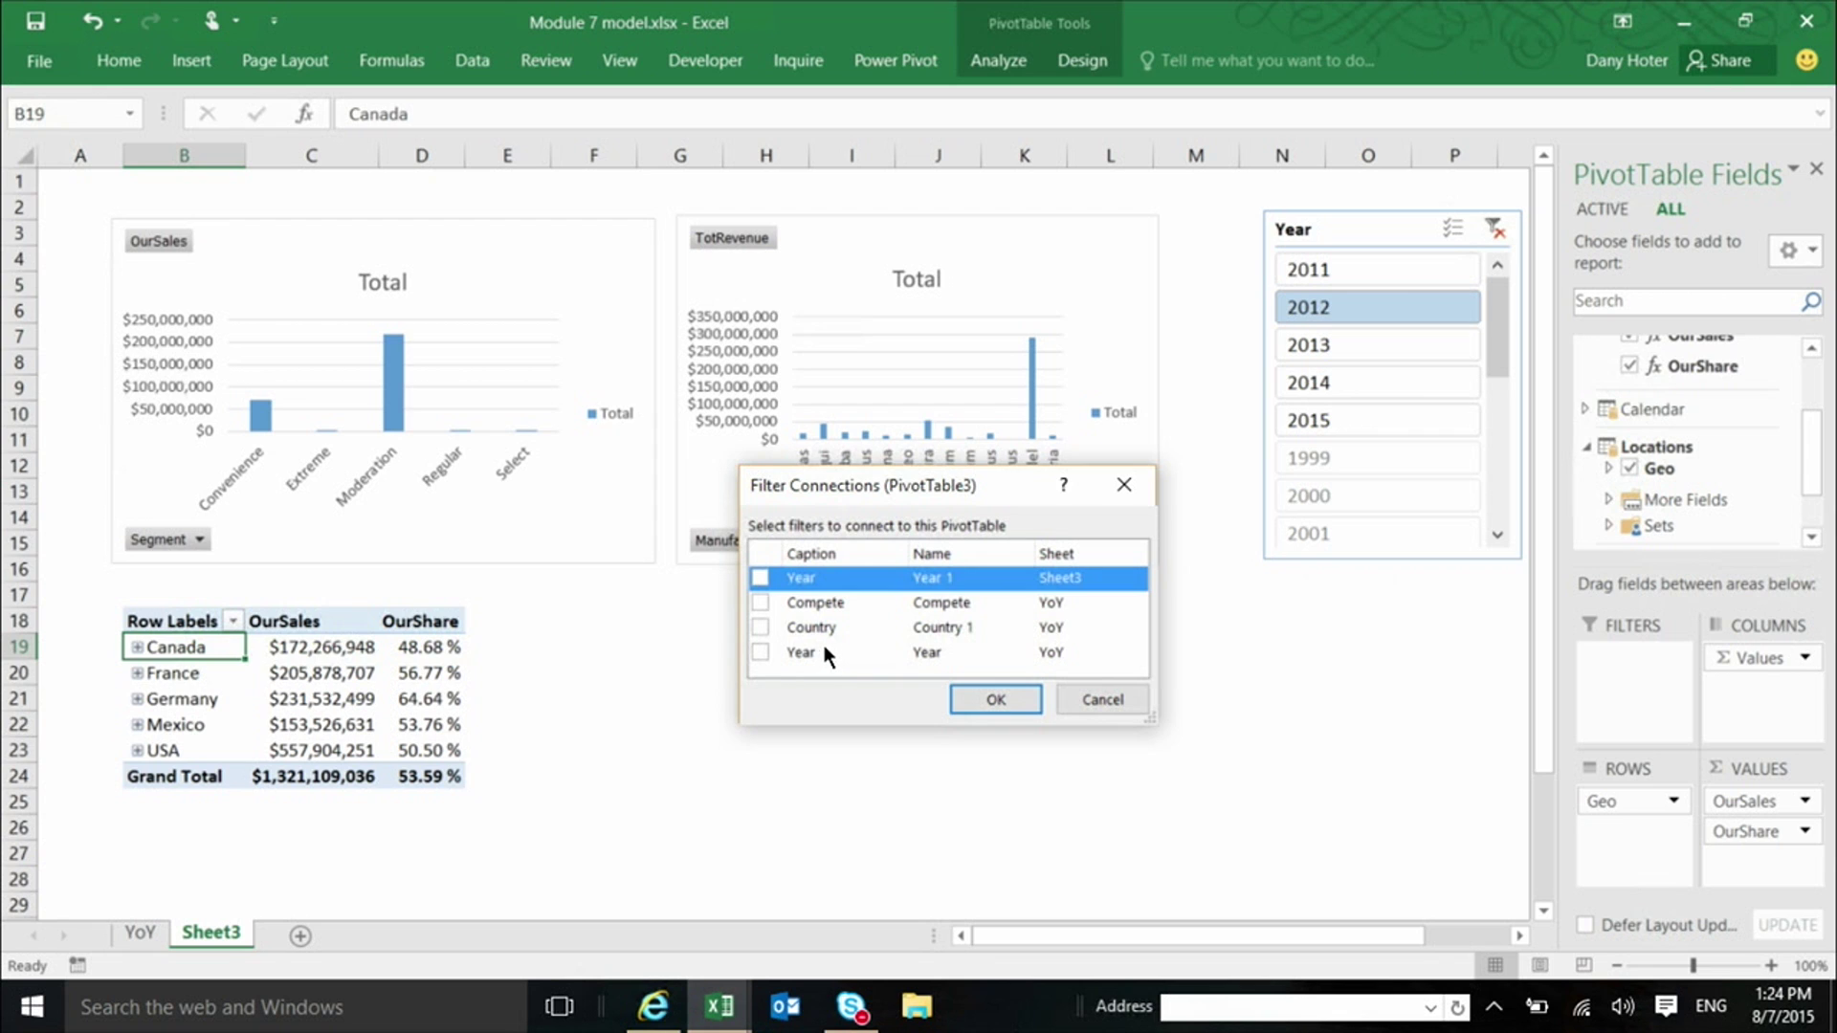
click(760, 577)
click(995, 699)
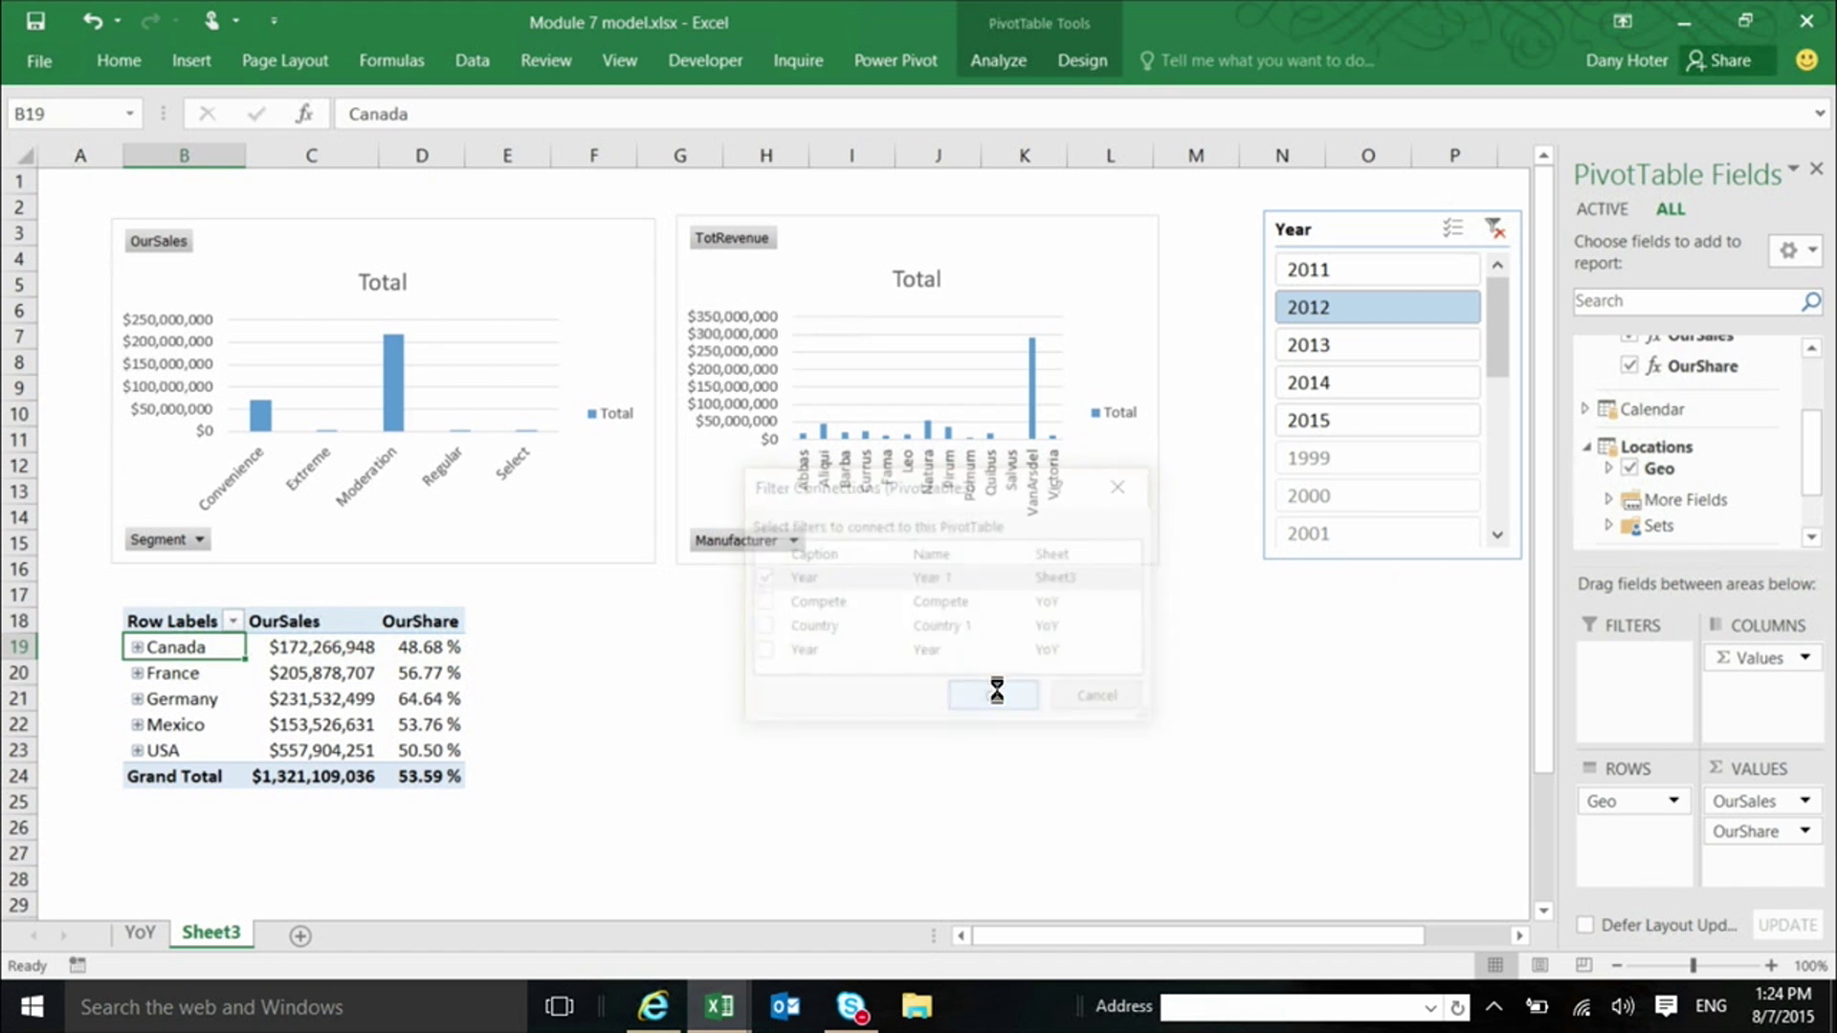
click(1452, 383)
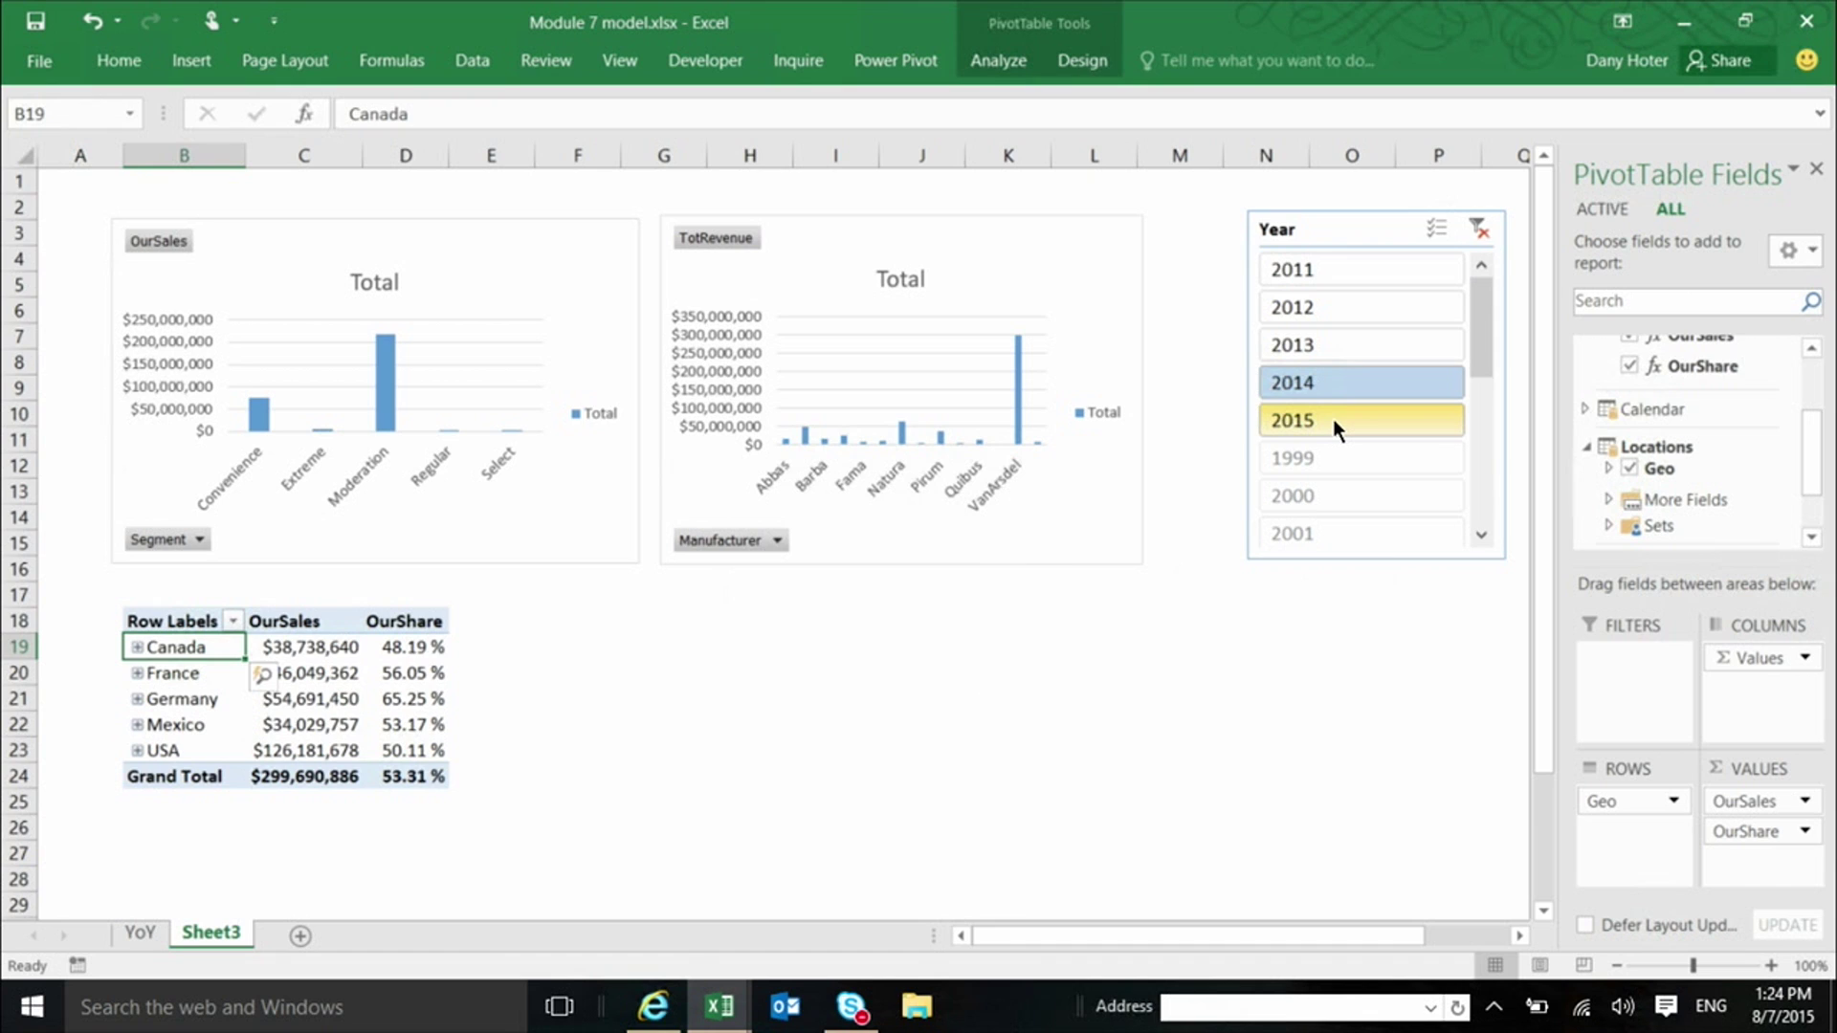
- Use OLAP Tools > Convert to Formulas to turn the country PivotTable into CUBEVALUE cells
click(1007, 65)
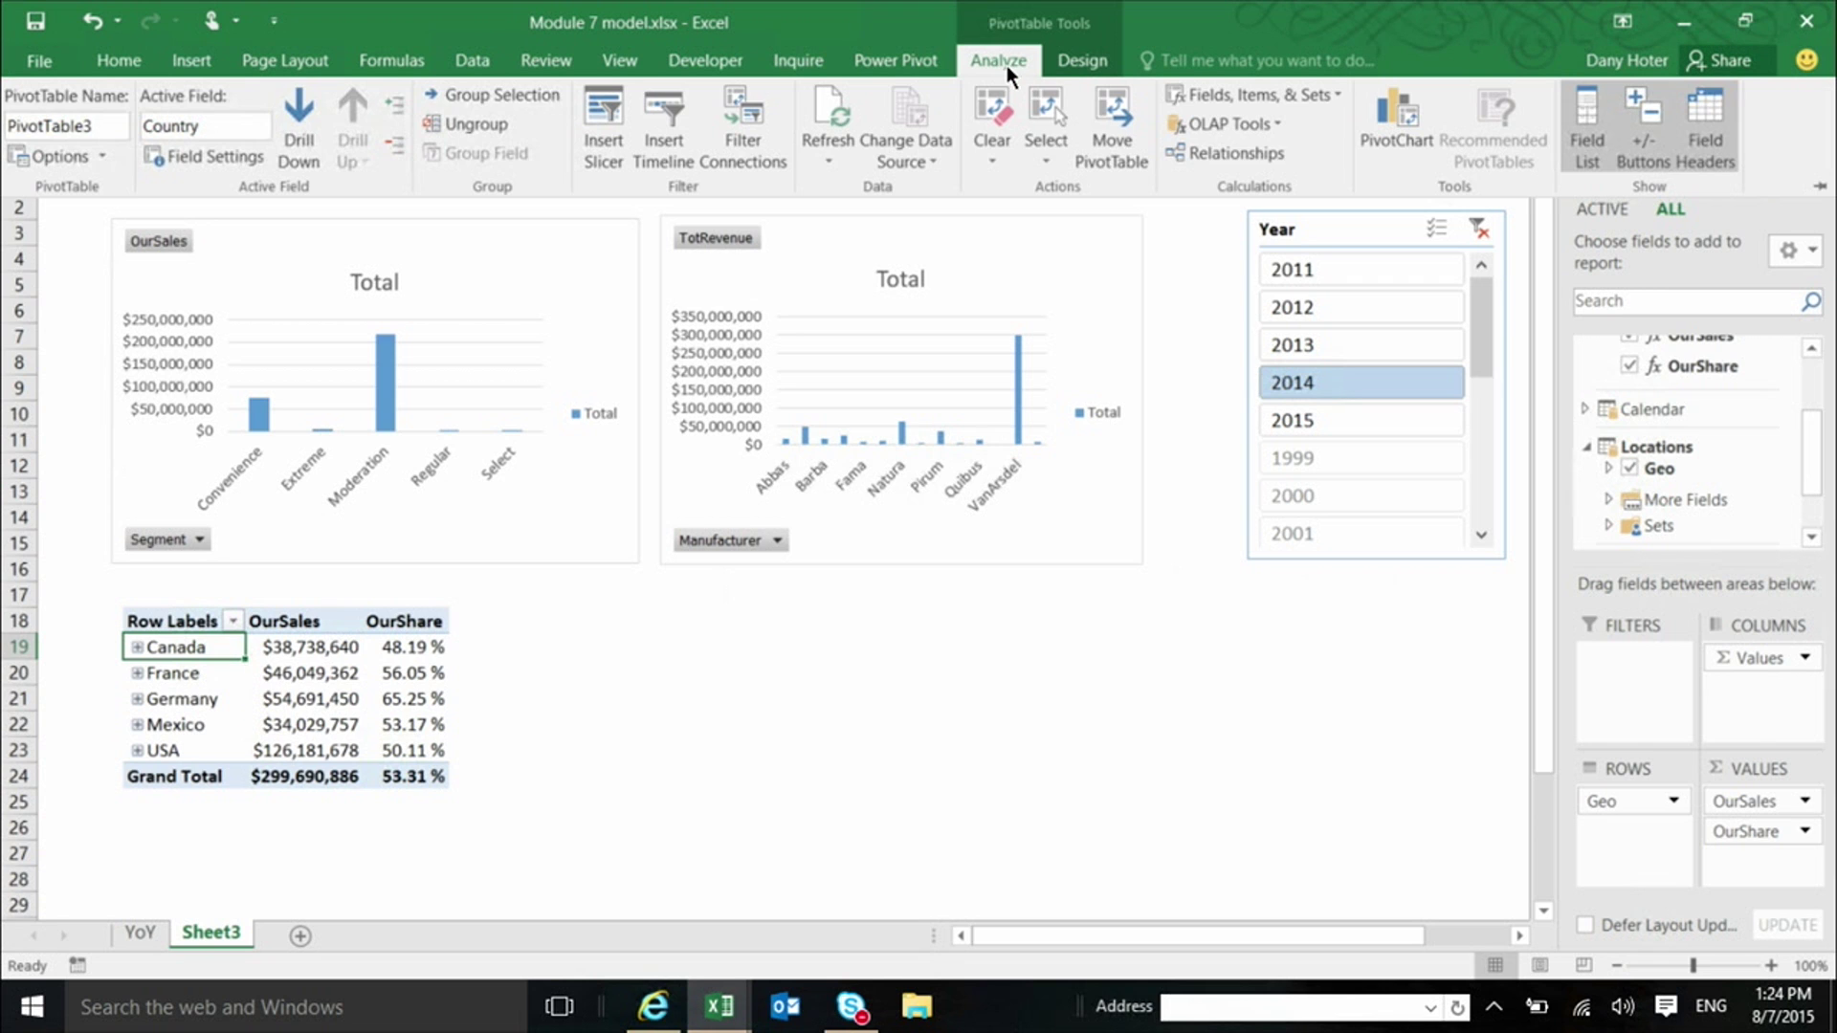
click(1273, 124)
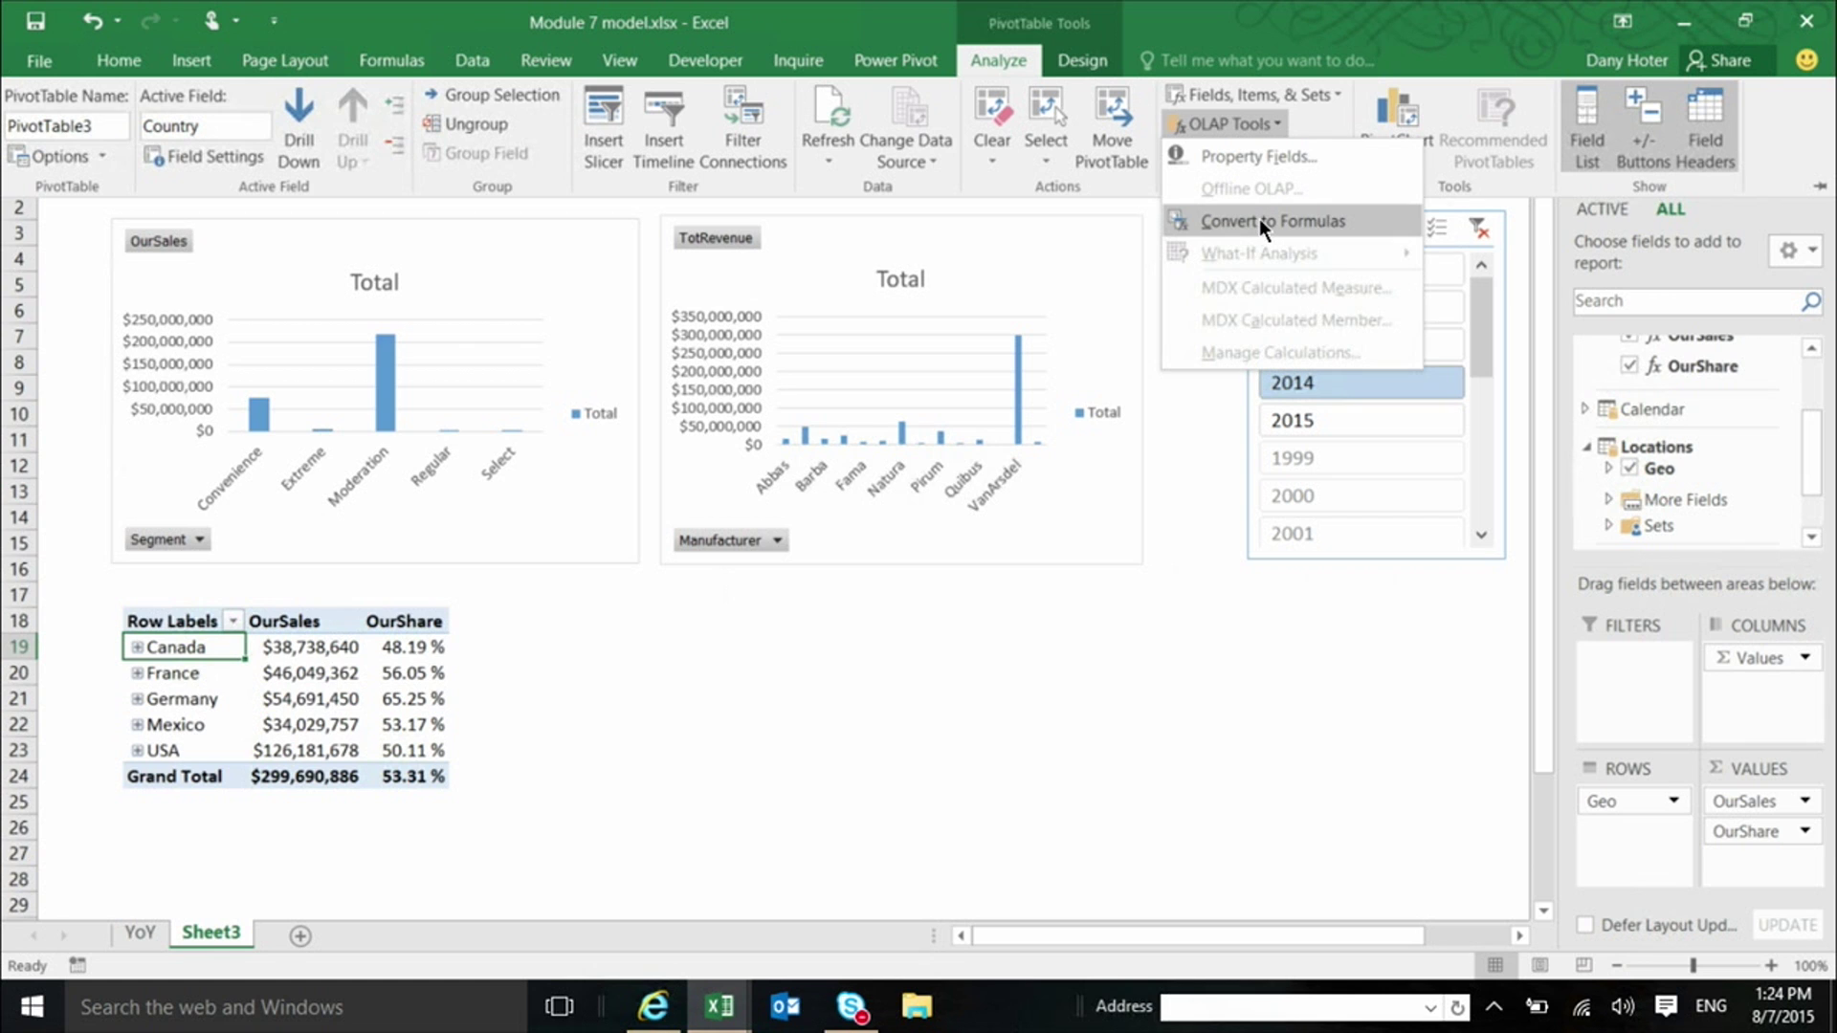
click(1259, 220)
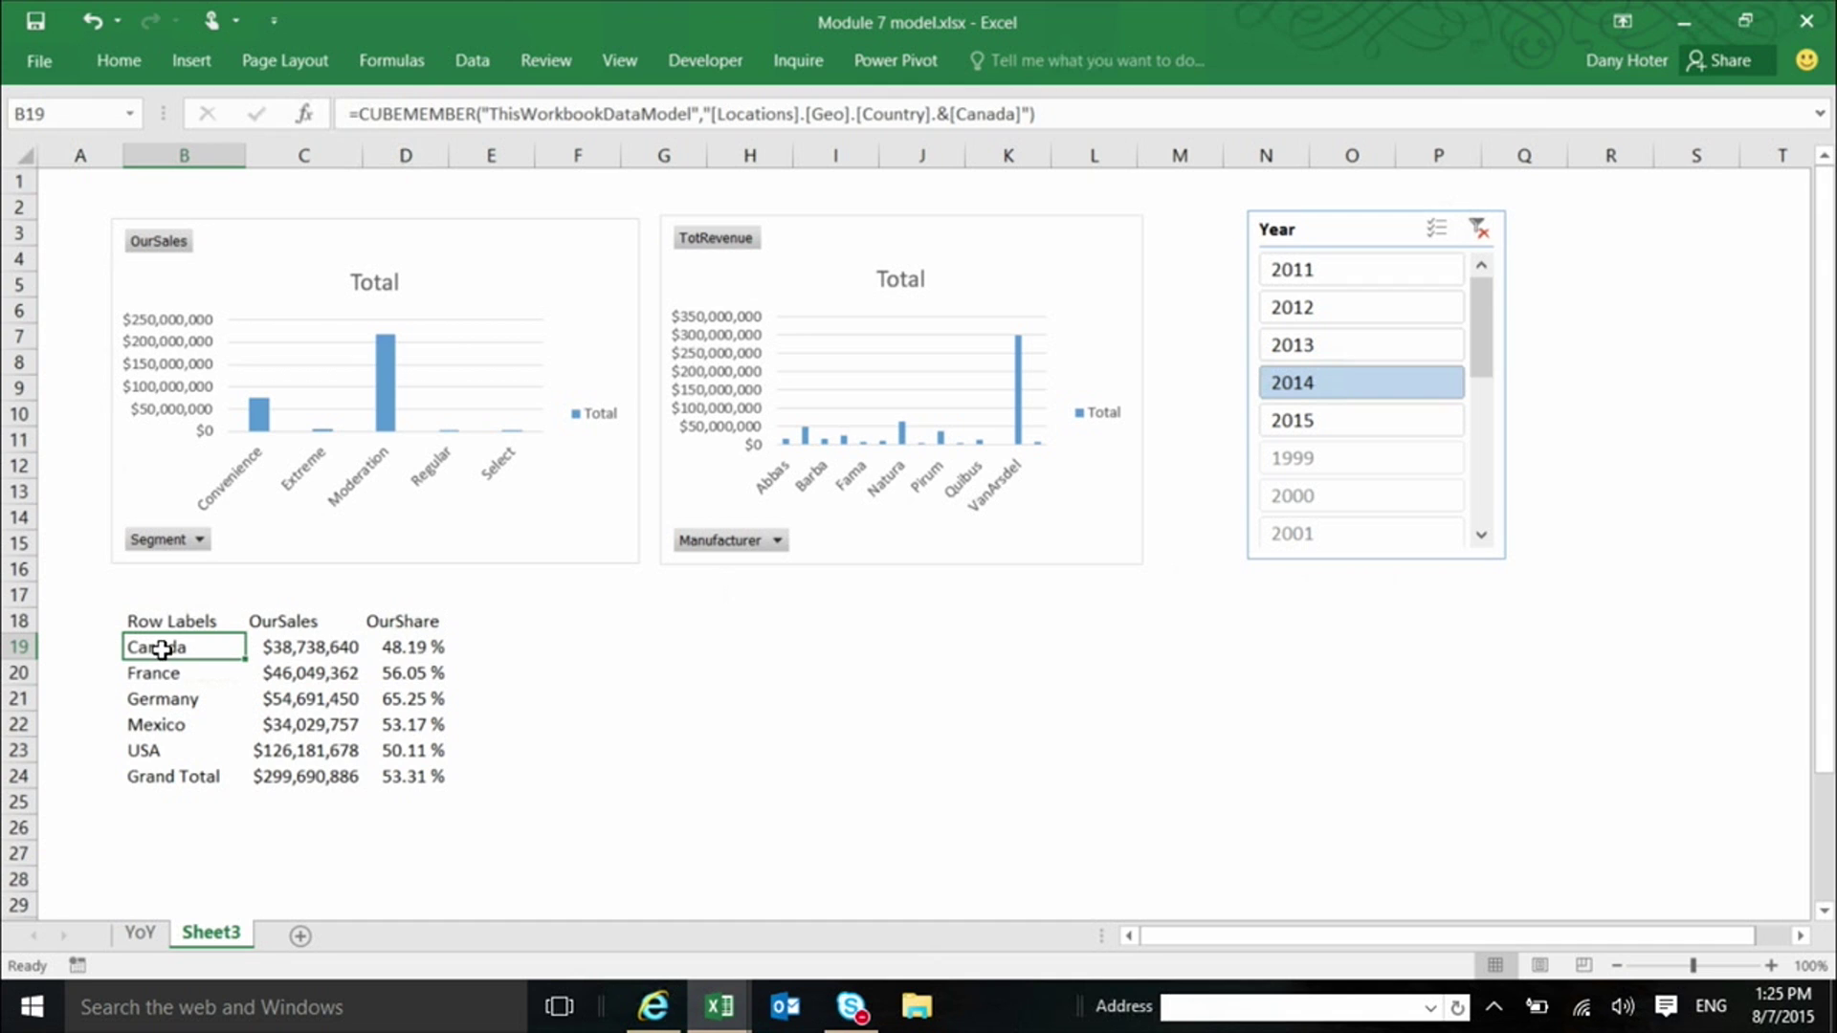
- Inspect the CUBEVALUE formulas for Canada, France and Germany in the converted table
click(279, 651)
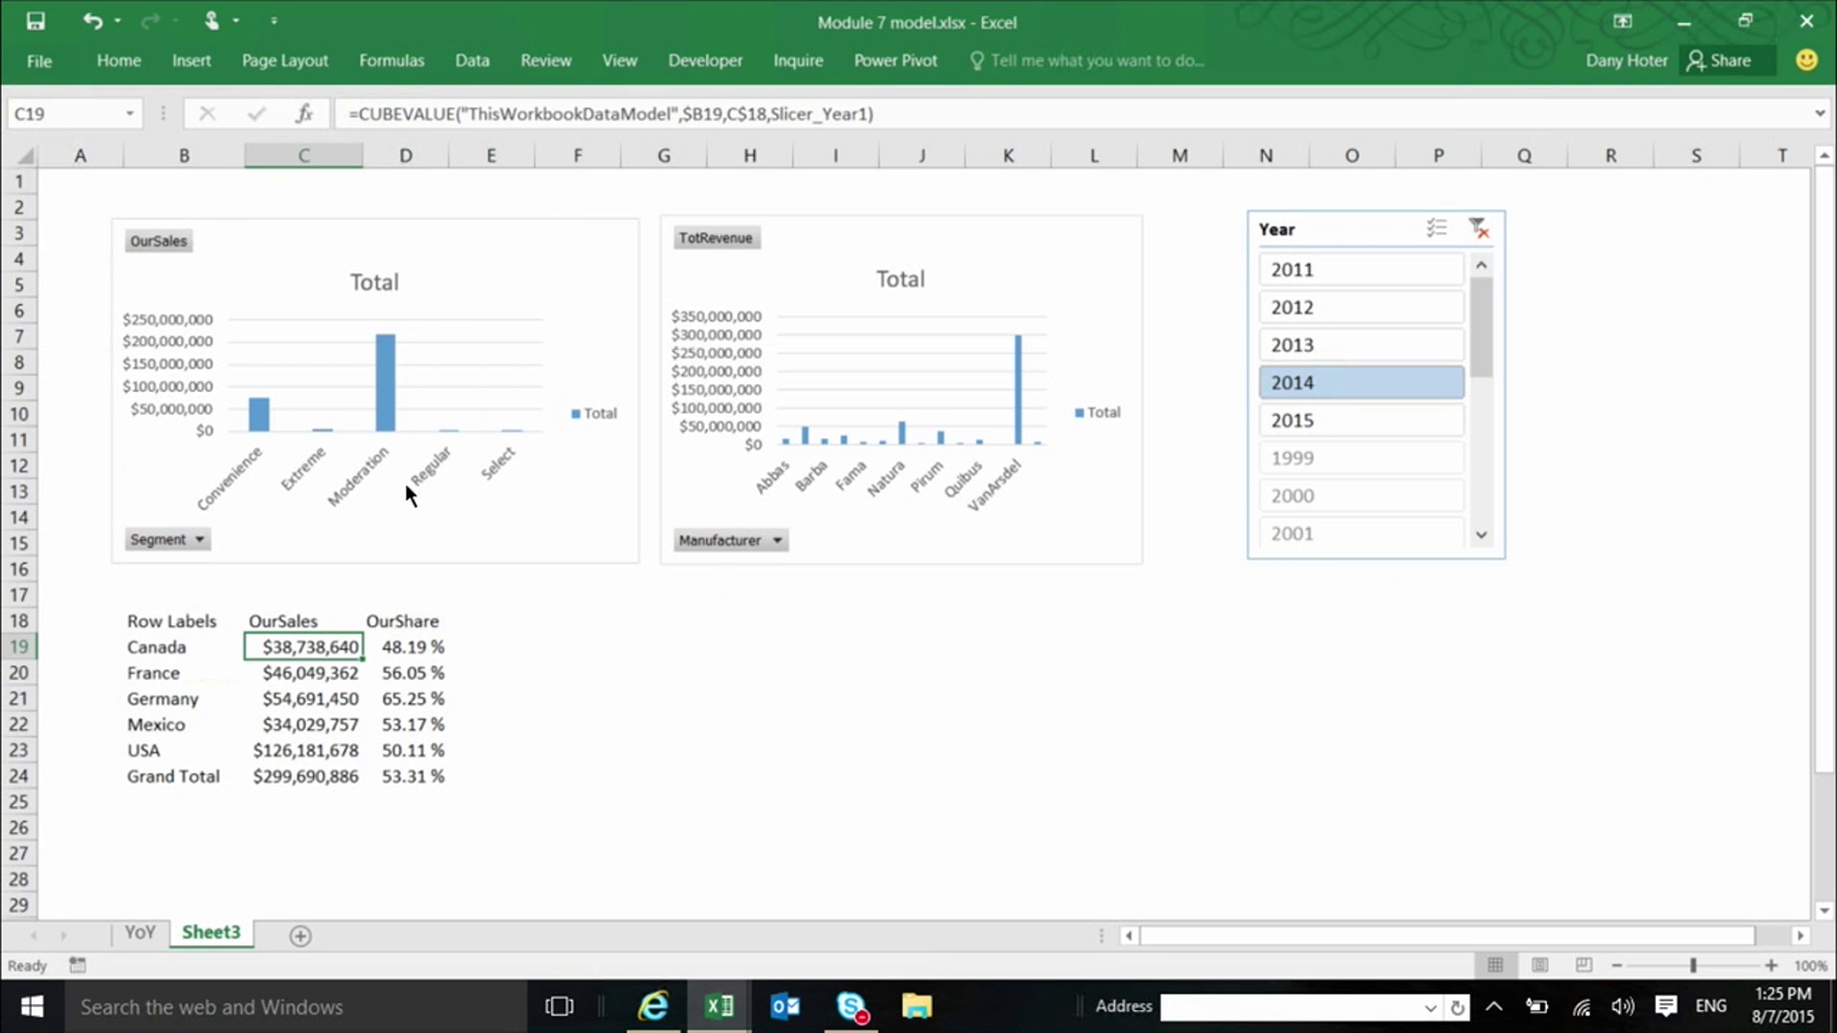
click(401, 646)
click(333, 666)
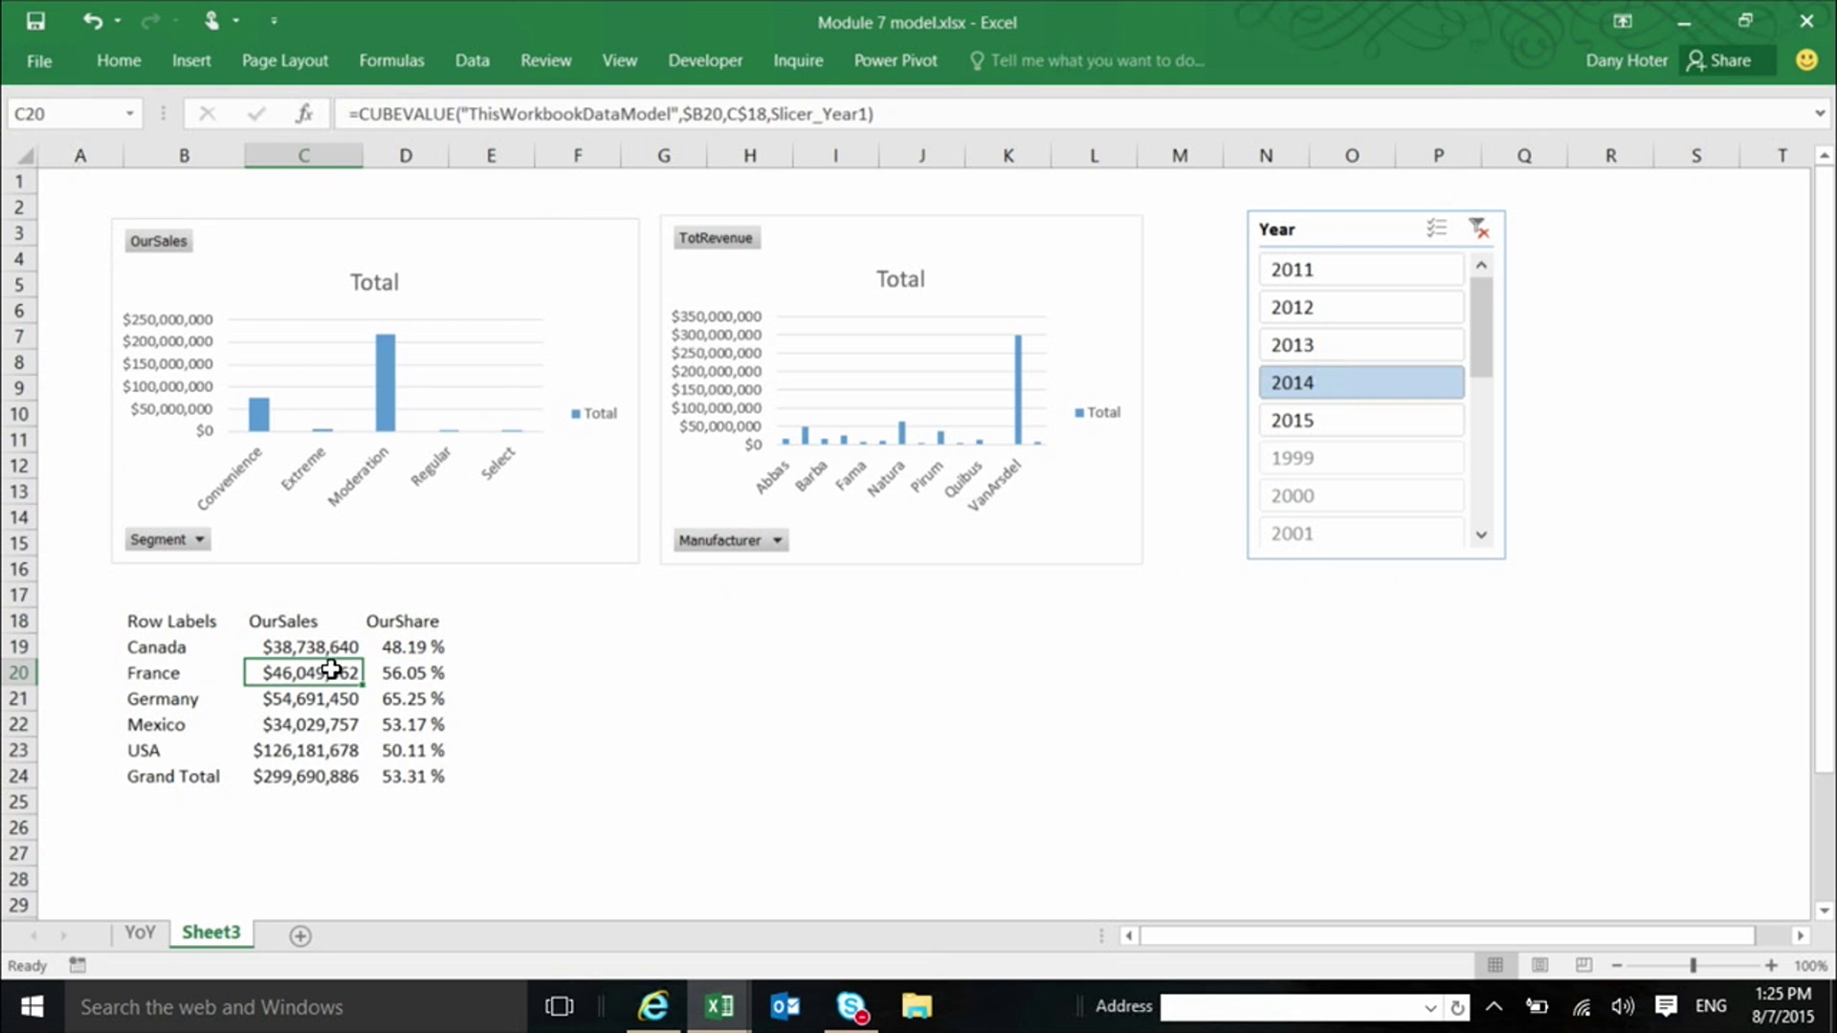
click(677, 627)
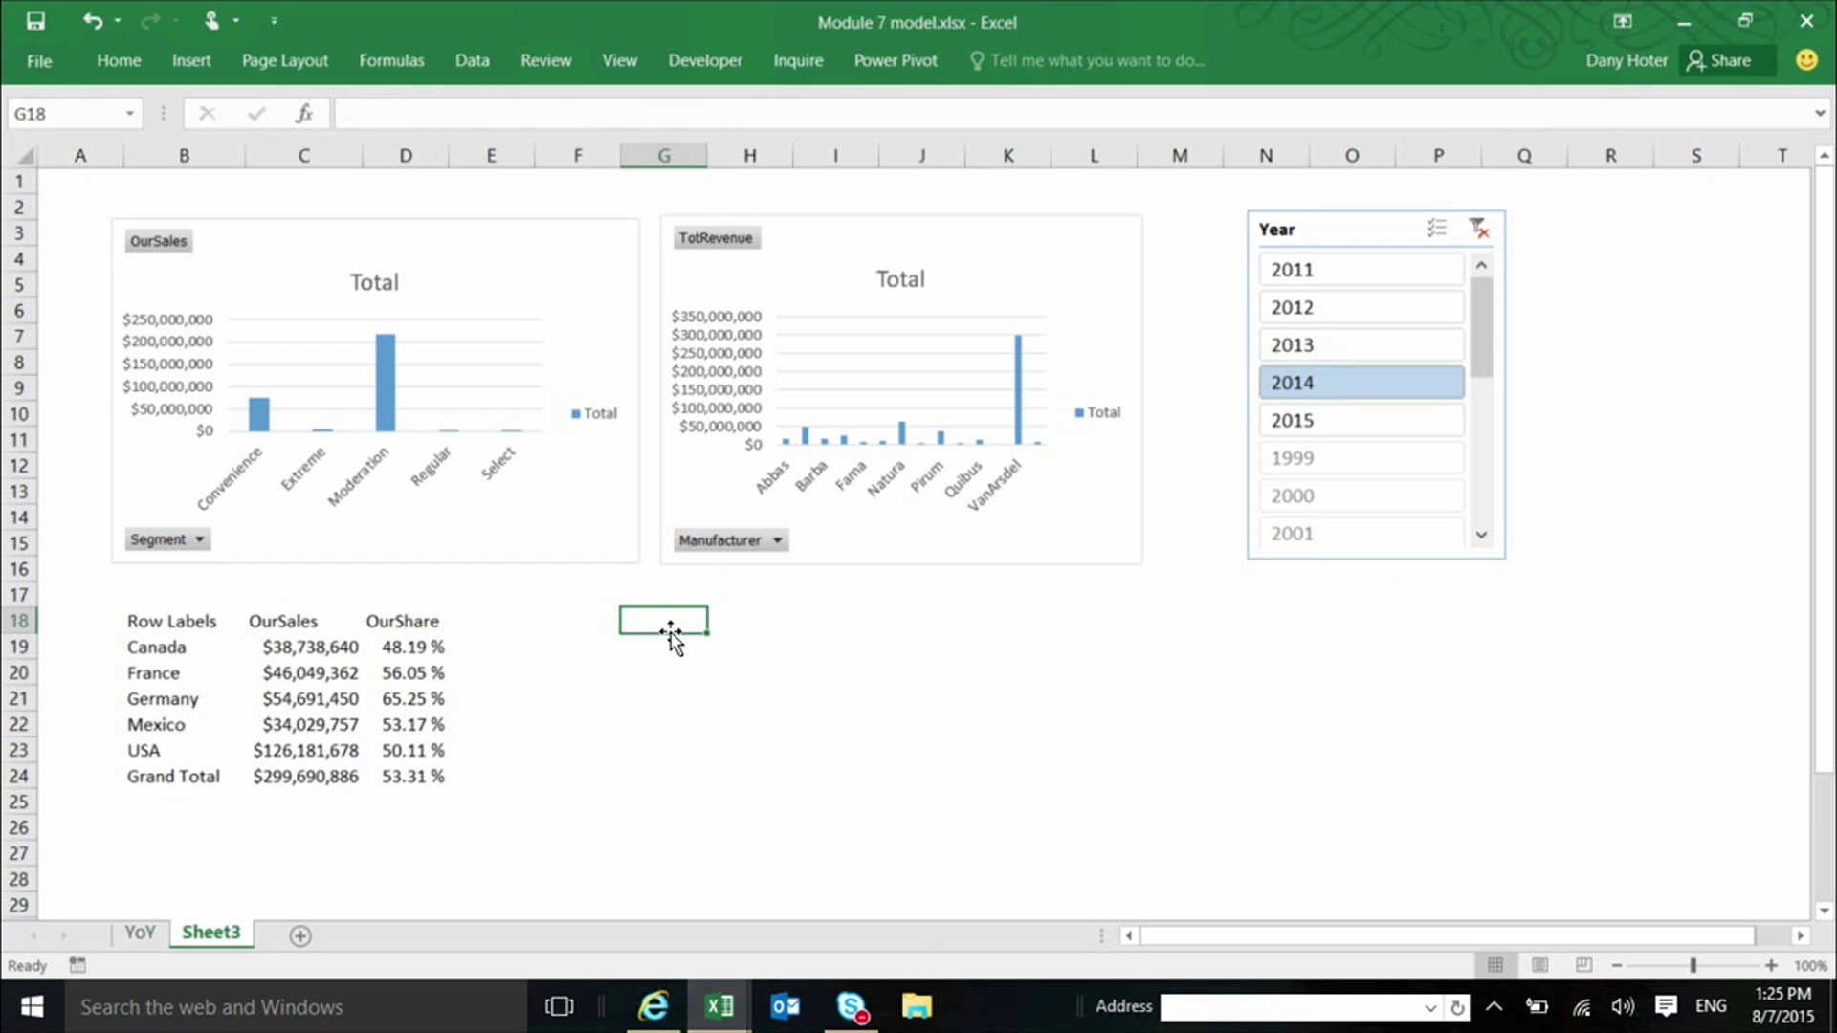
click(305, 693)
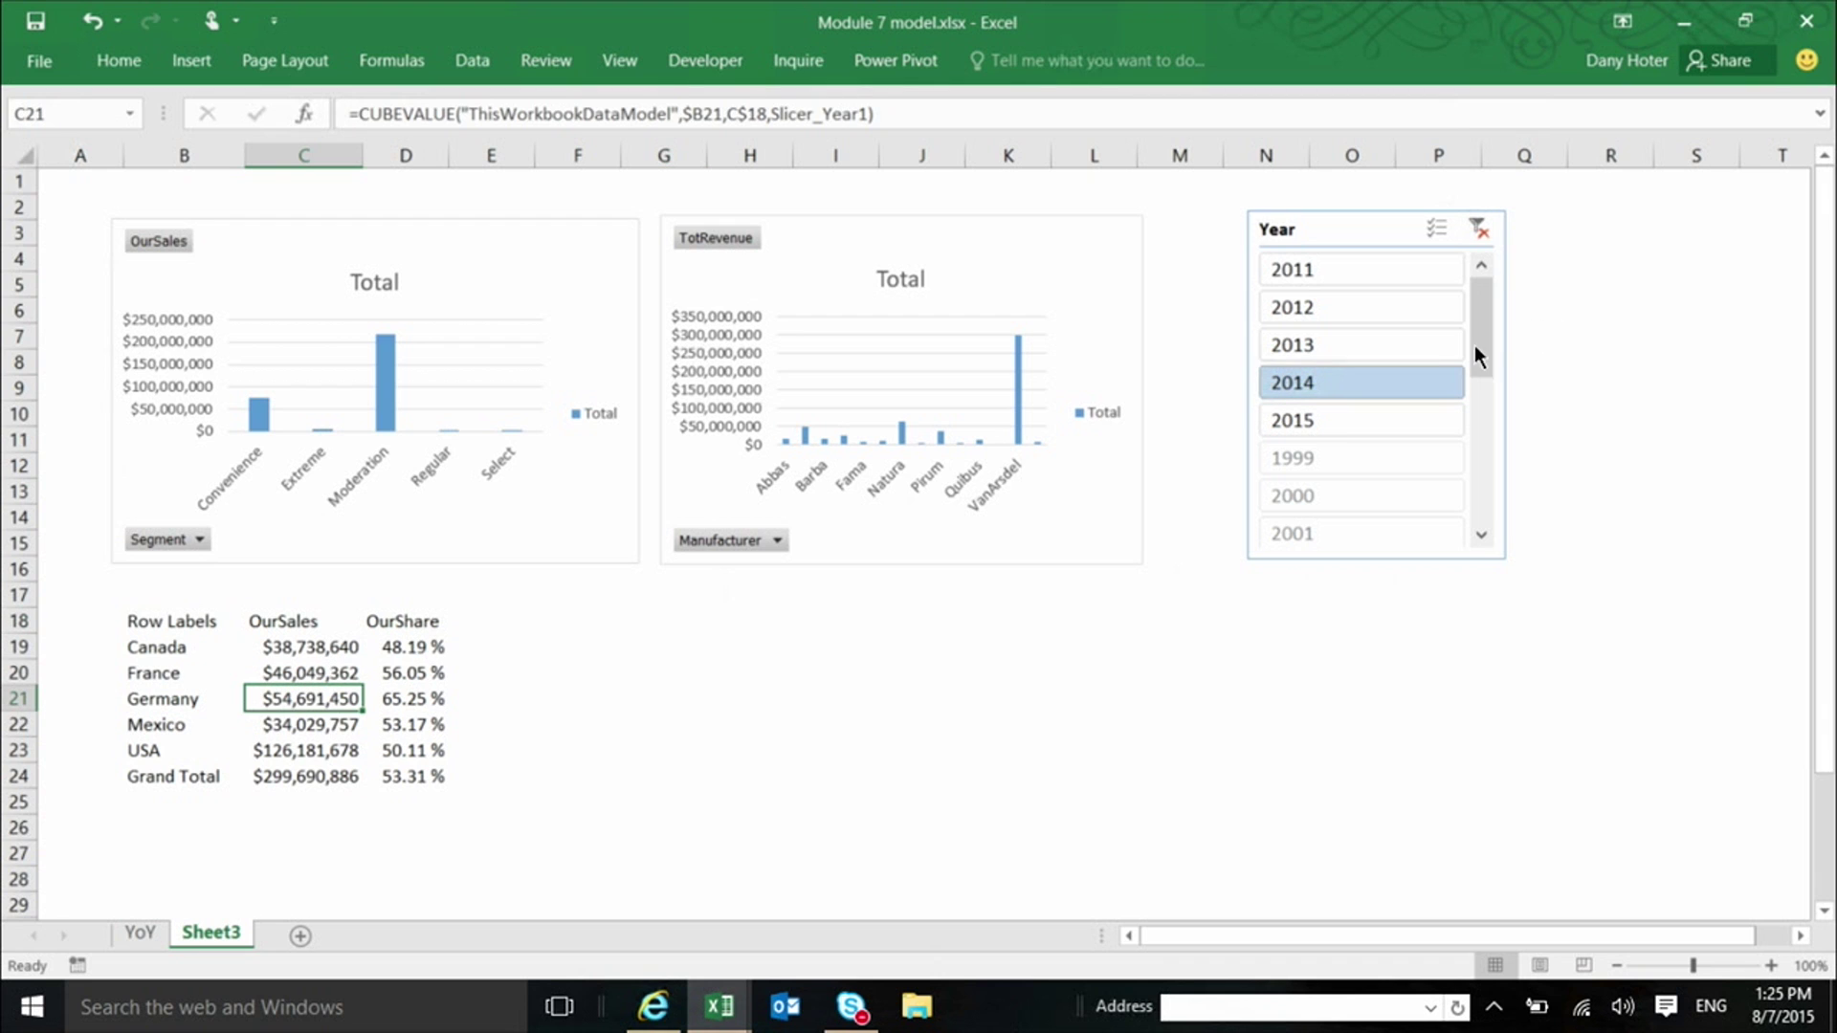
- Switch the Year slicer to 2013, then 2012, and recheck Canada's OurSales formula
click(1382, 346)
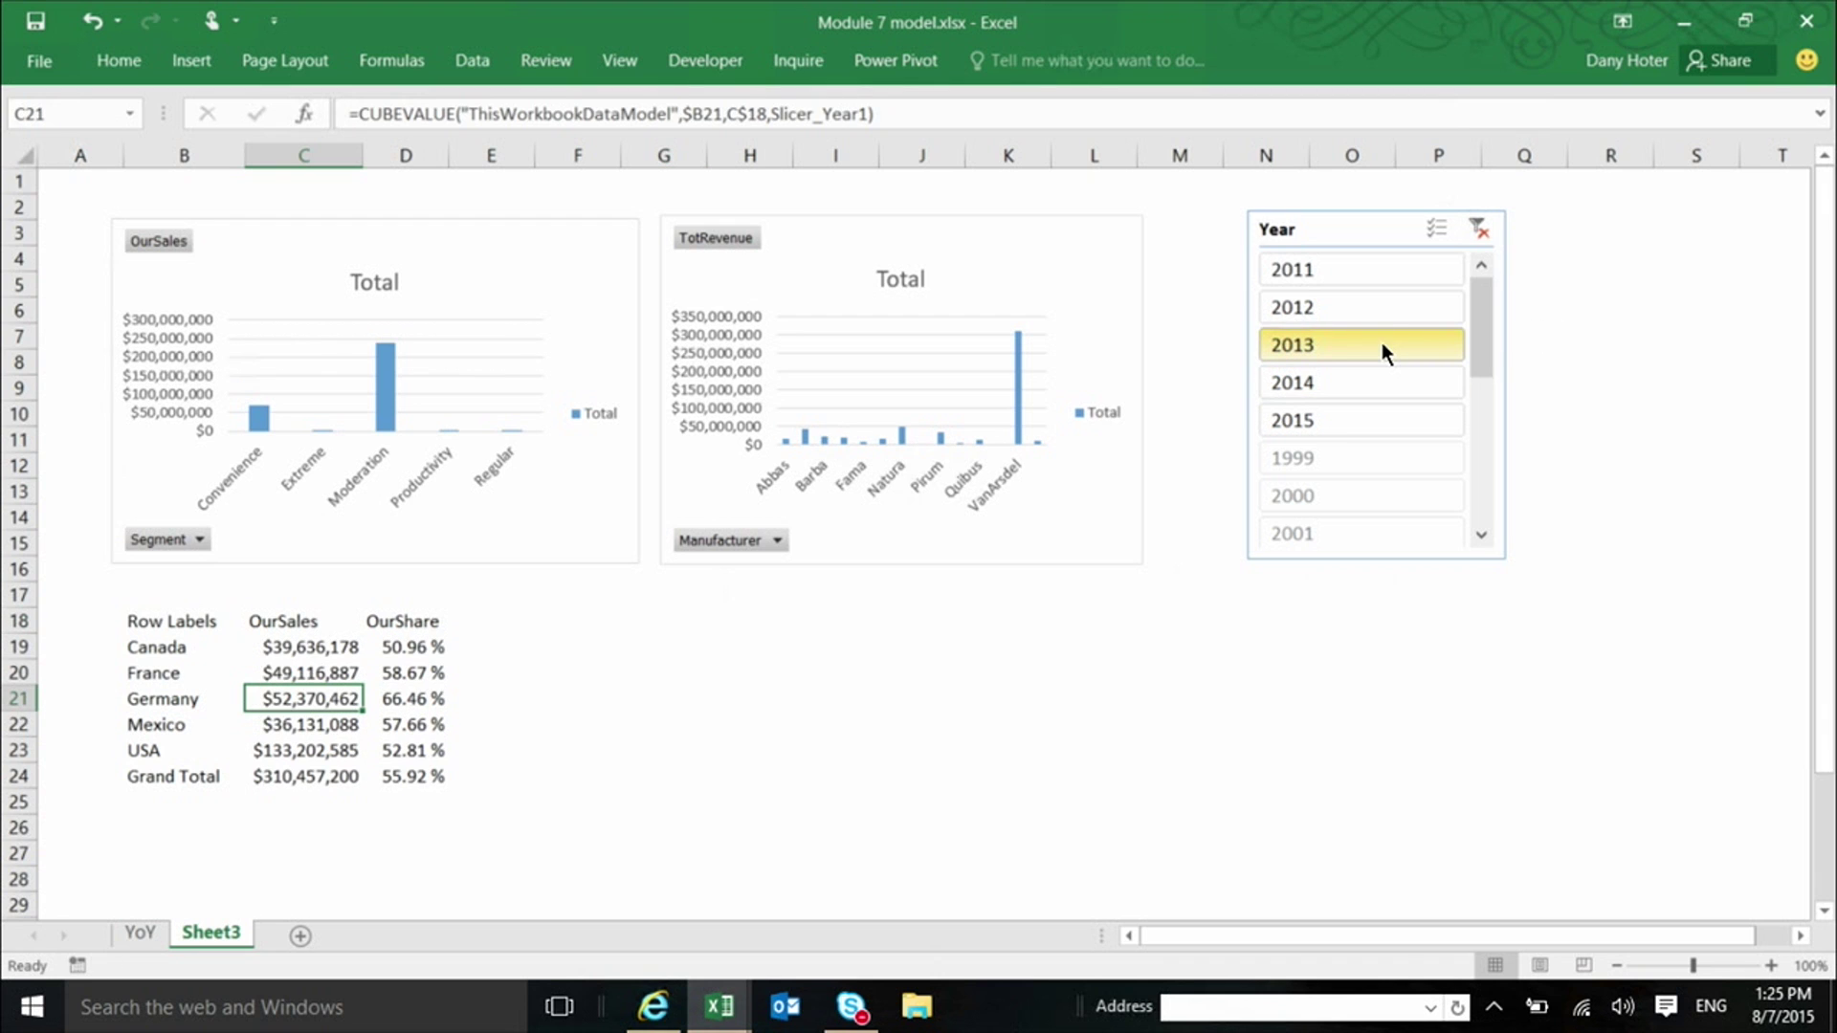
click(1359, 306)
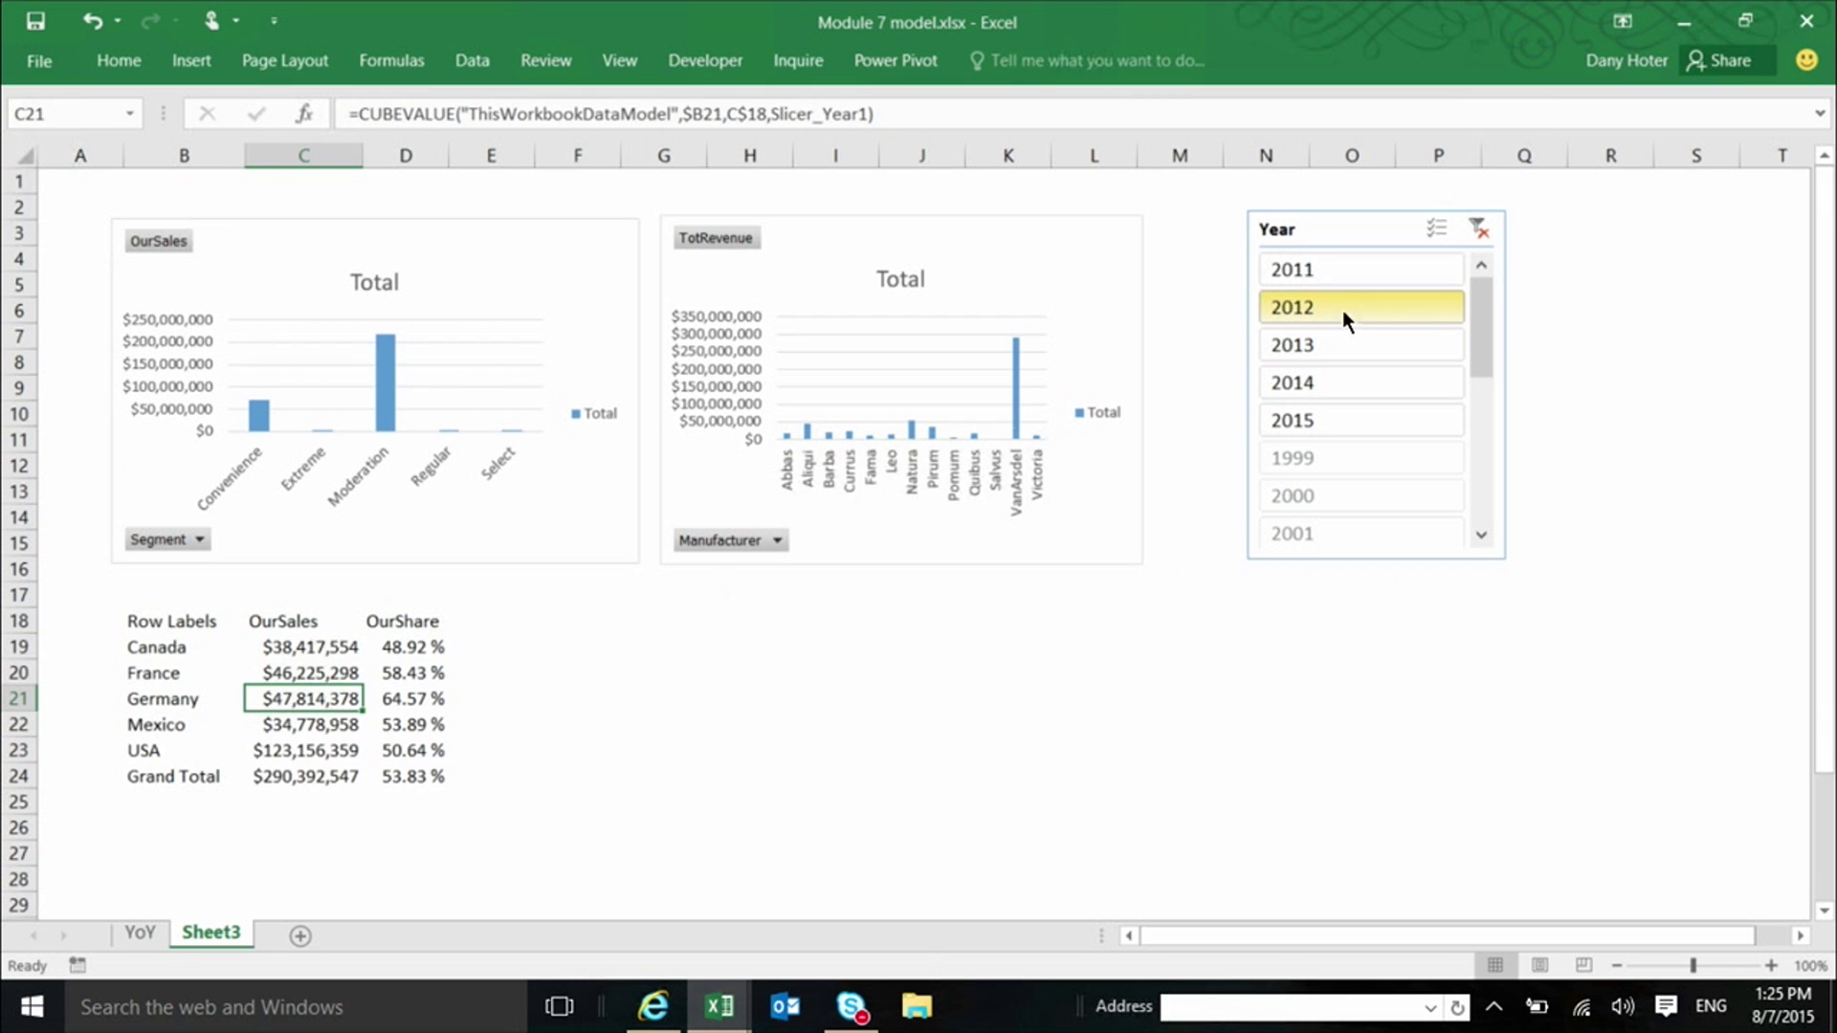
click(319, 643)
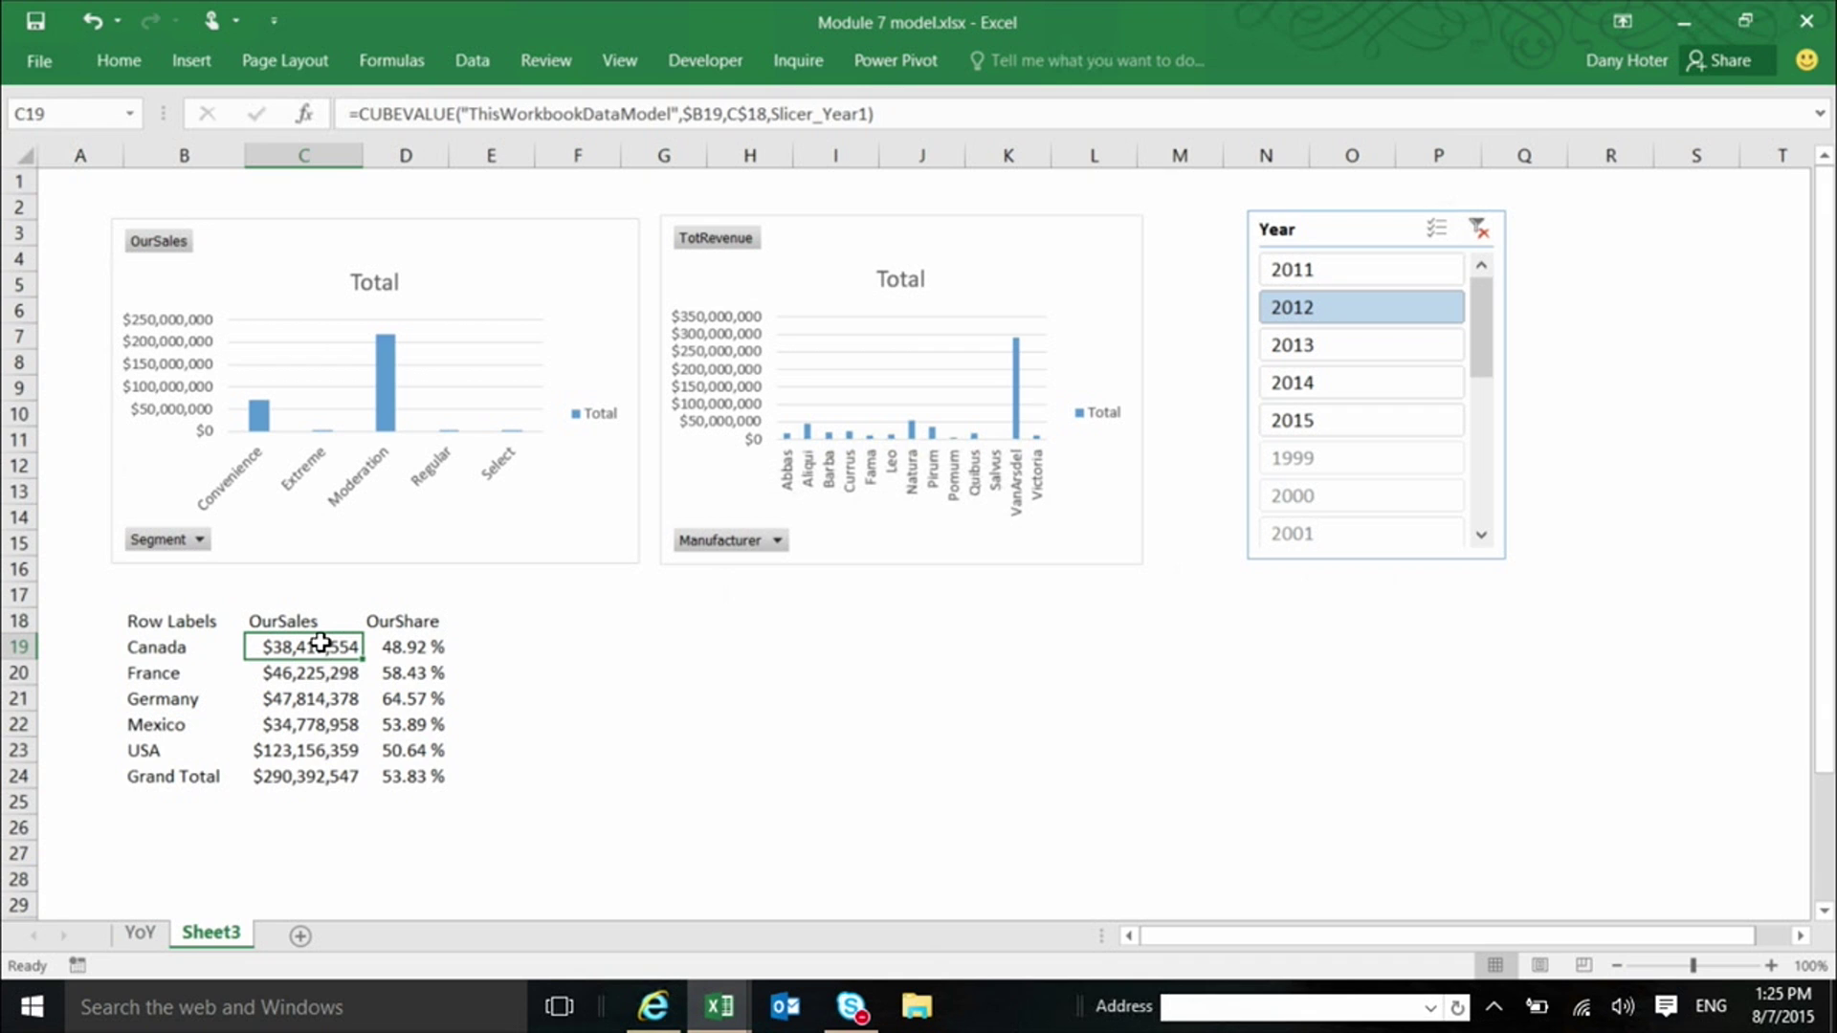
click(673, 624)
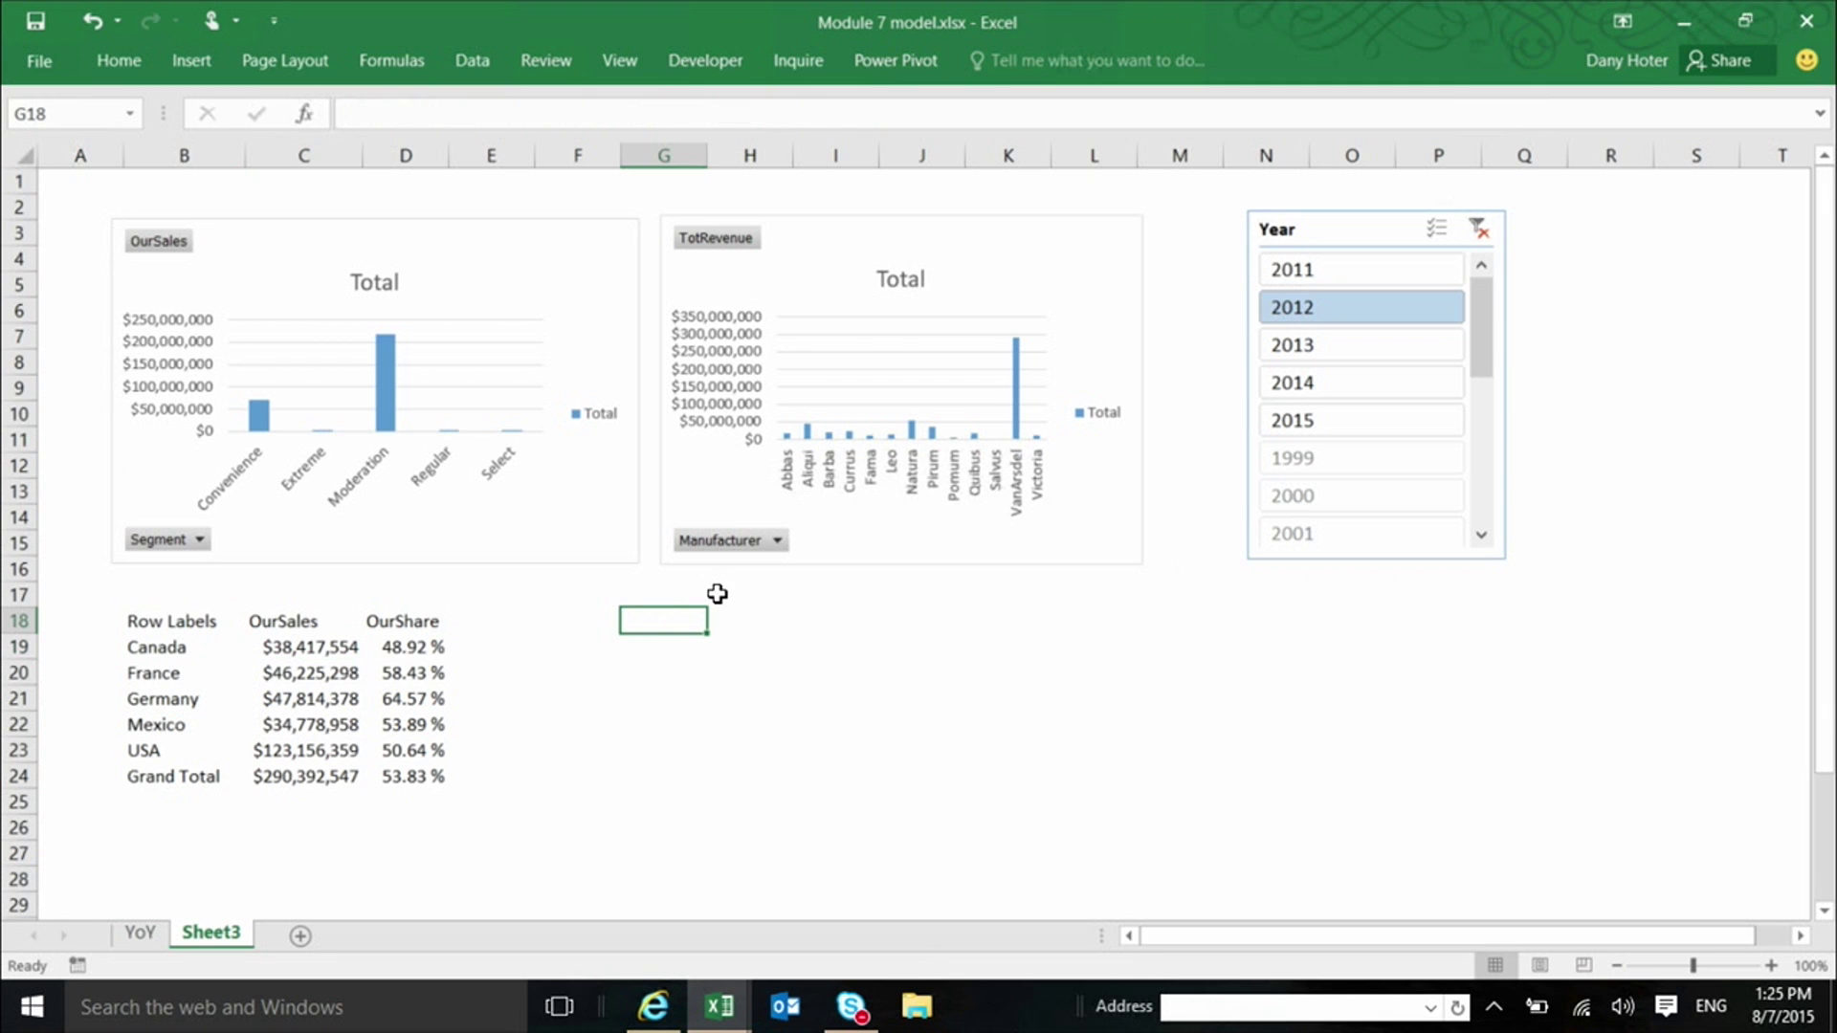
- Start a CUBESET formula in G18 with the ThisWorkbookDataModel connection
text(=cube)
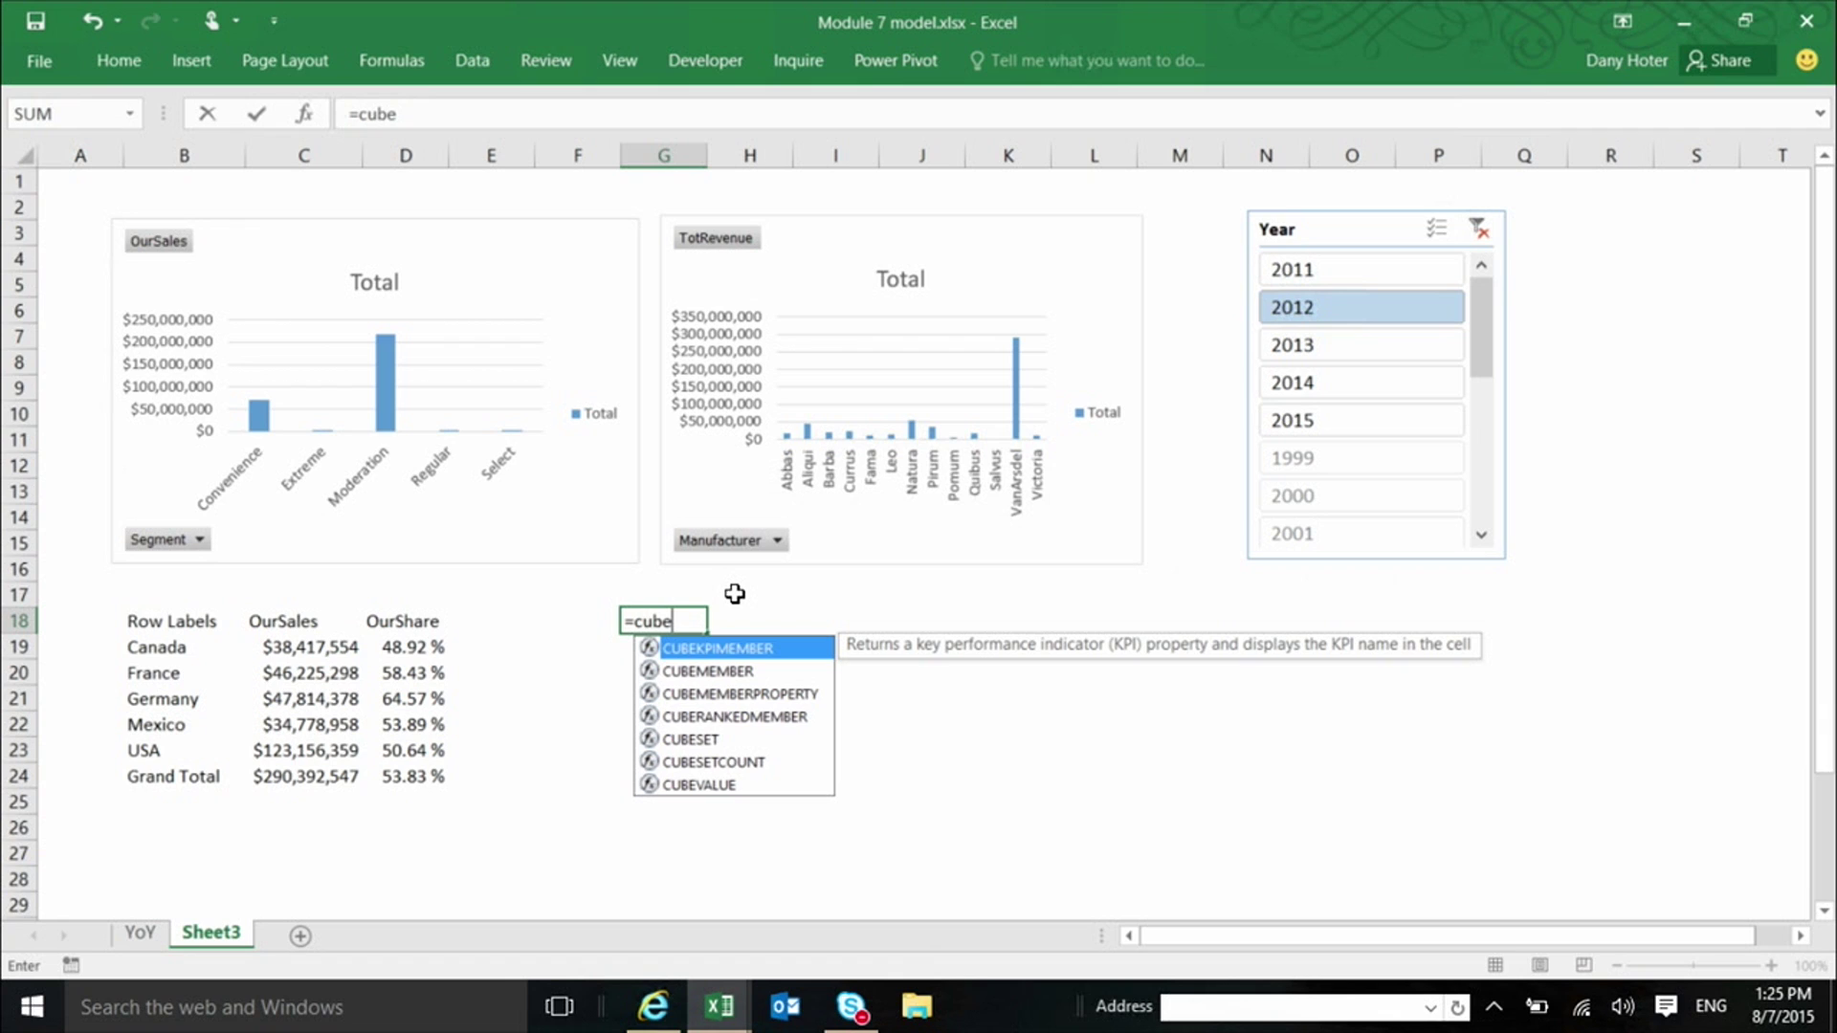
key(Down)
key(Down)
key(Down)
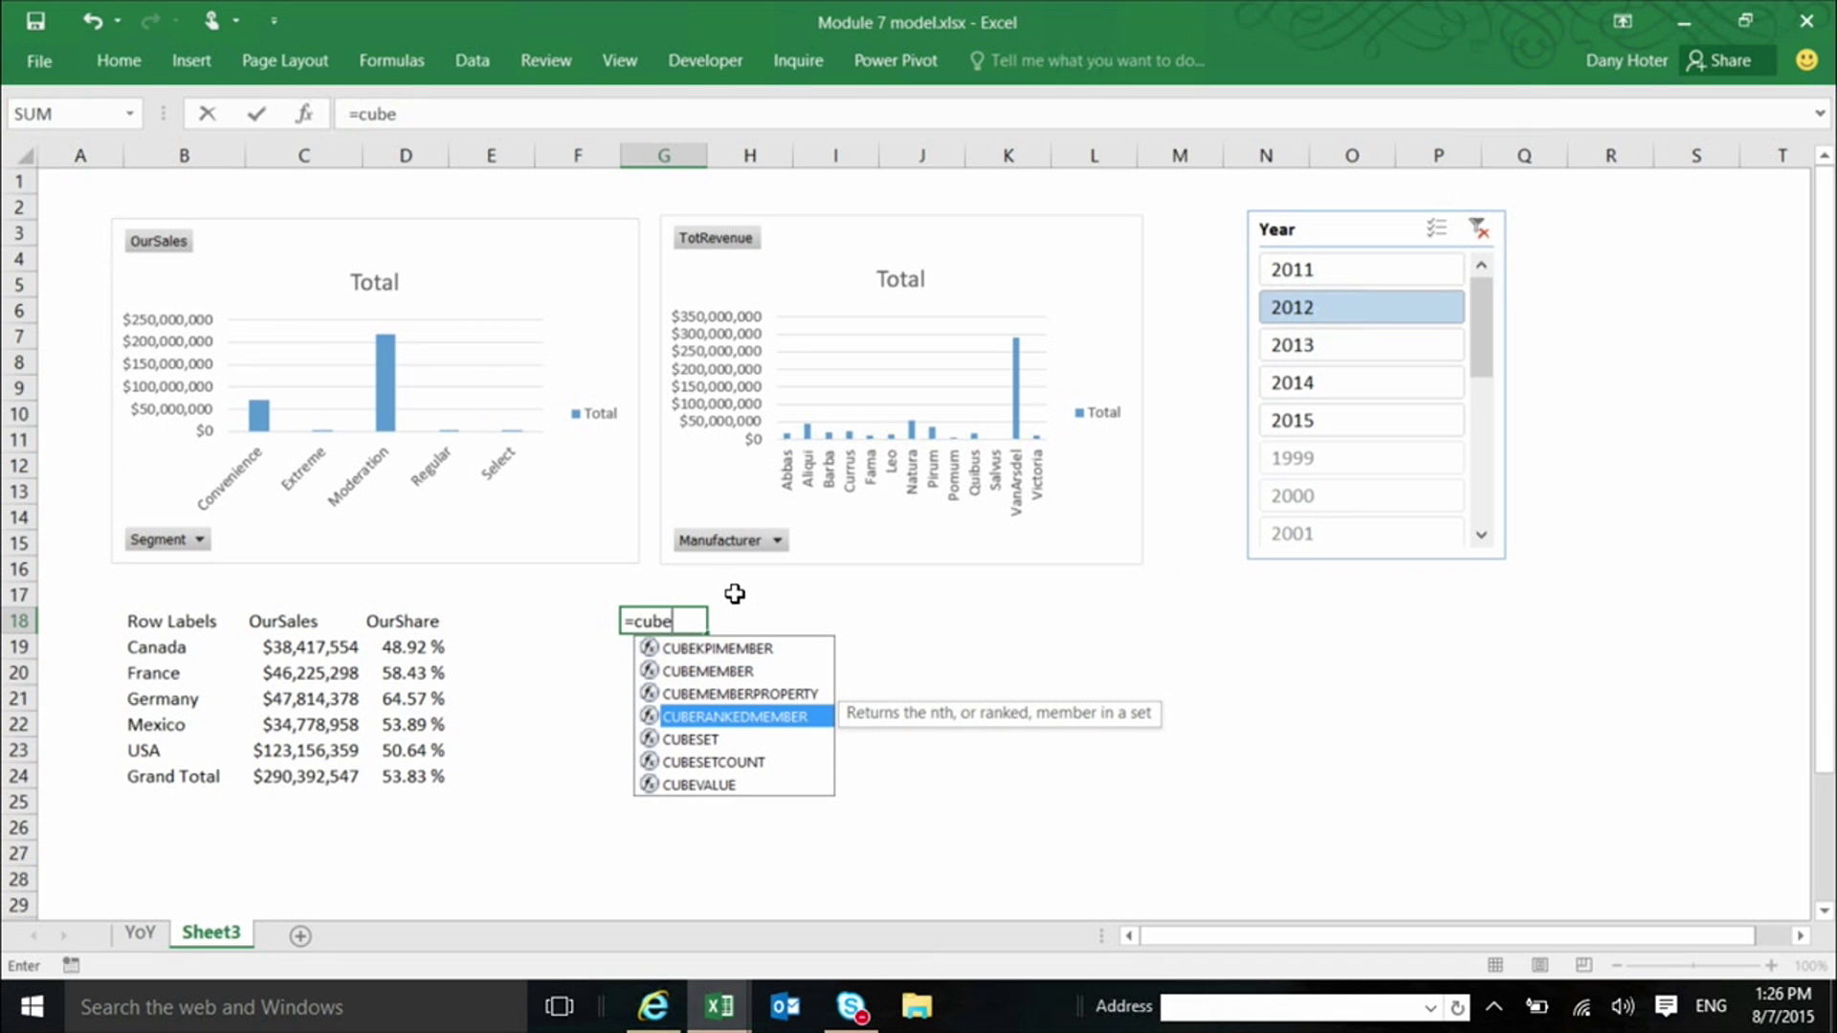
key(Down)
key(Tab)
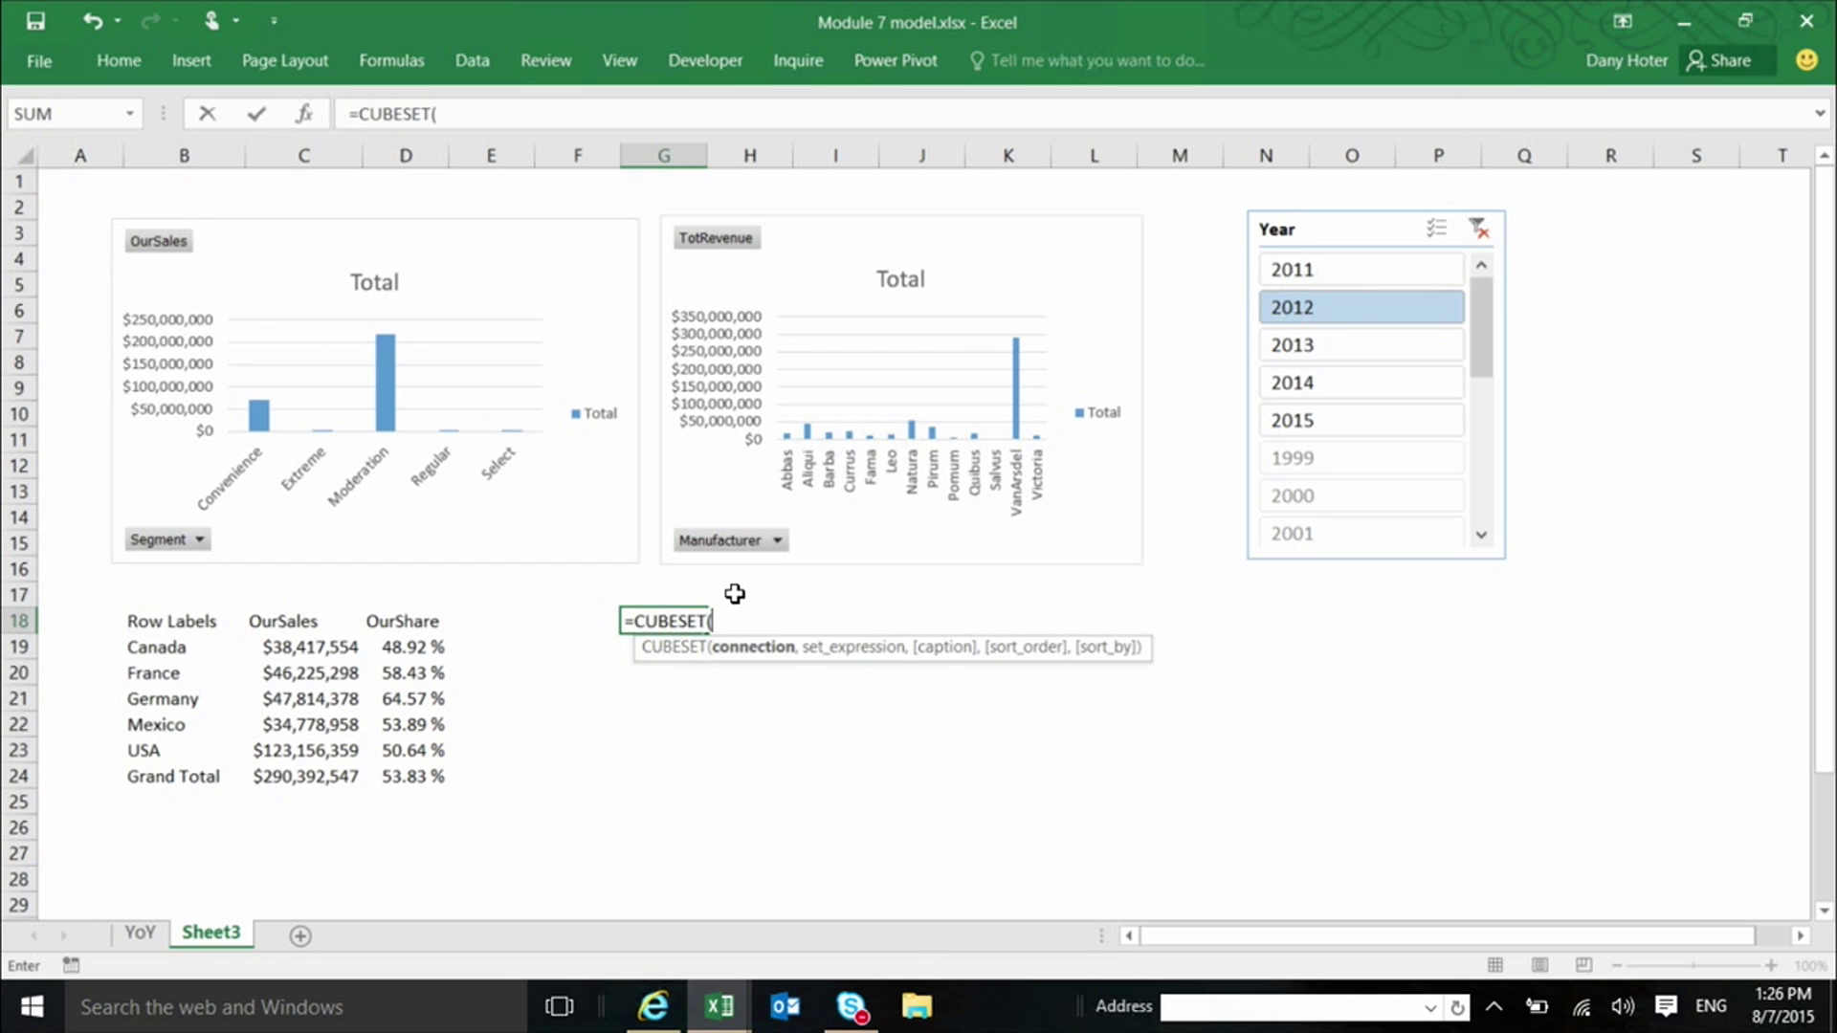
text(")
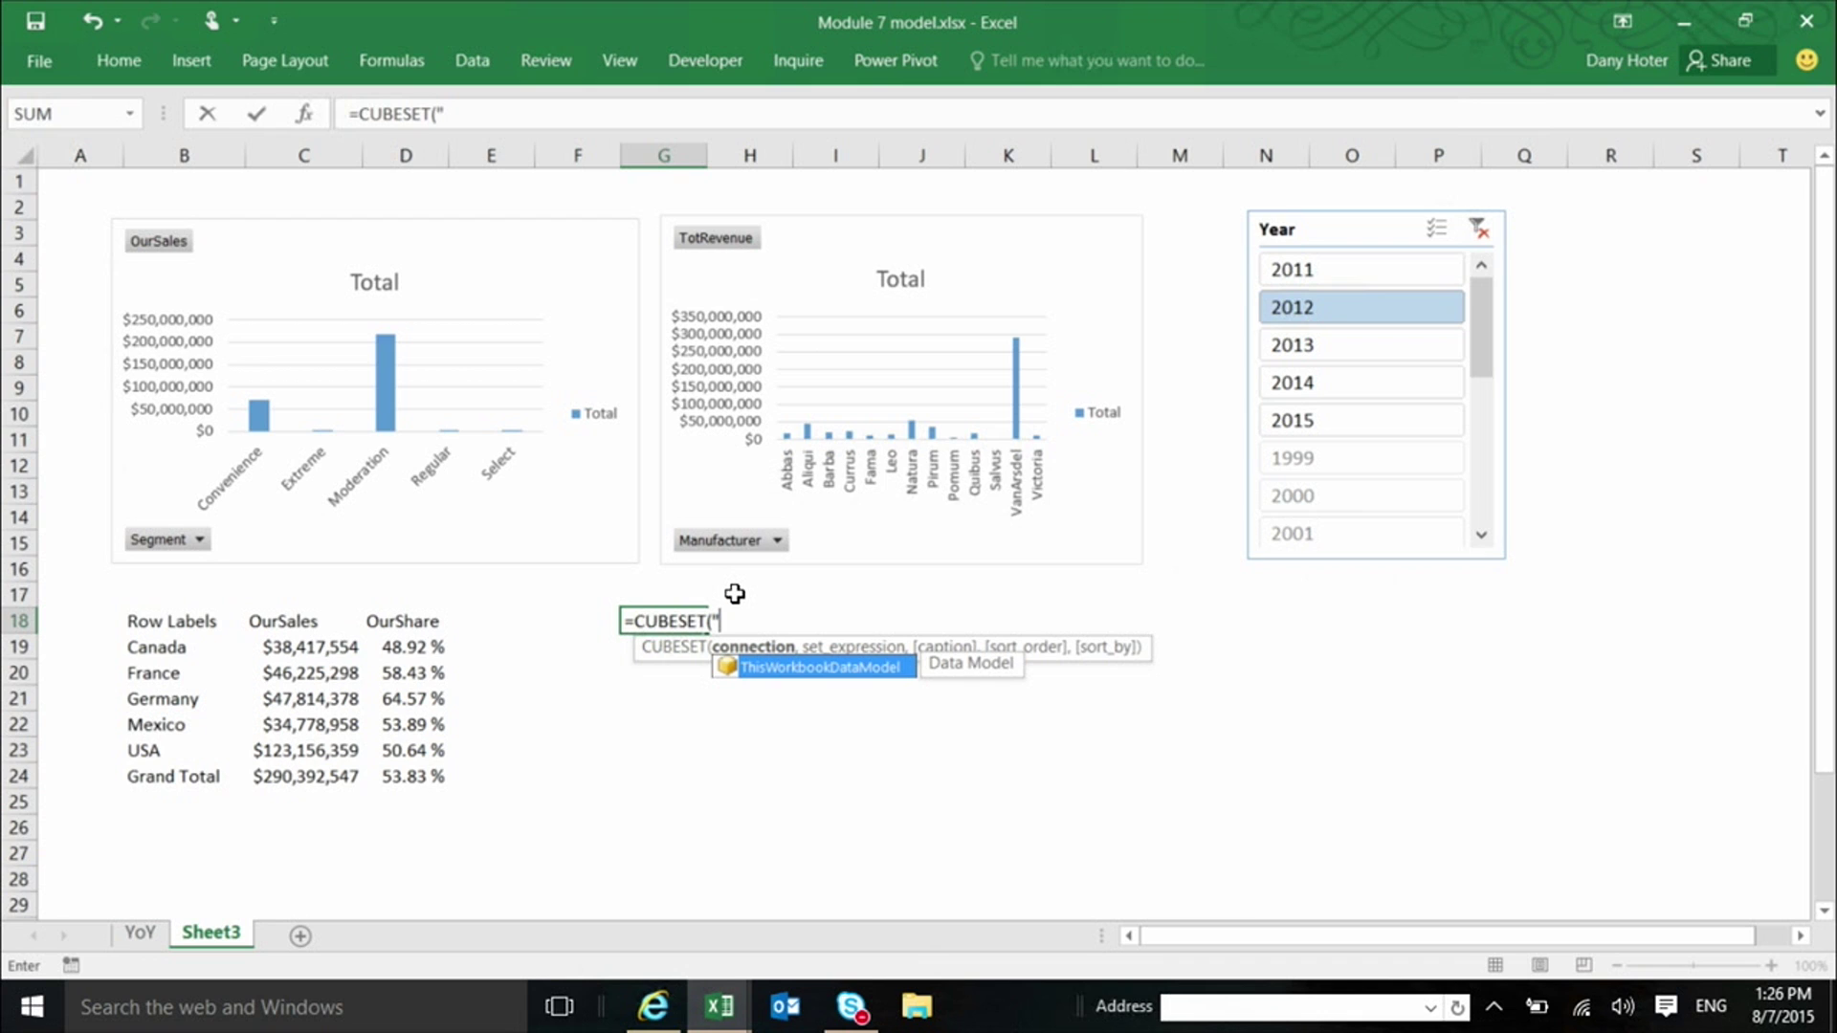
key(Tab)
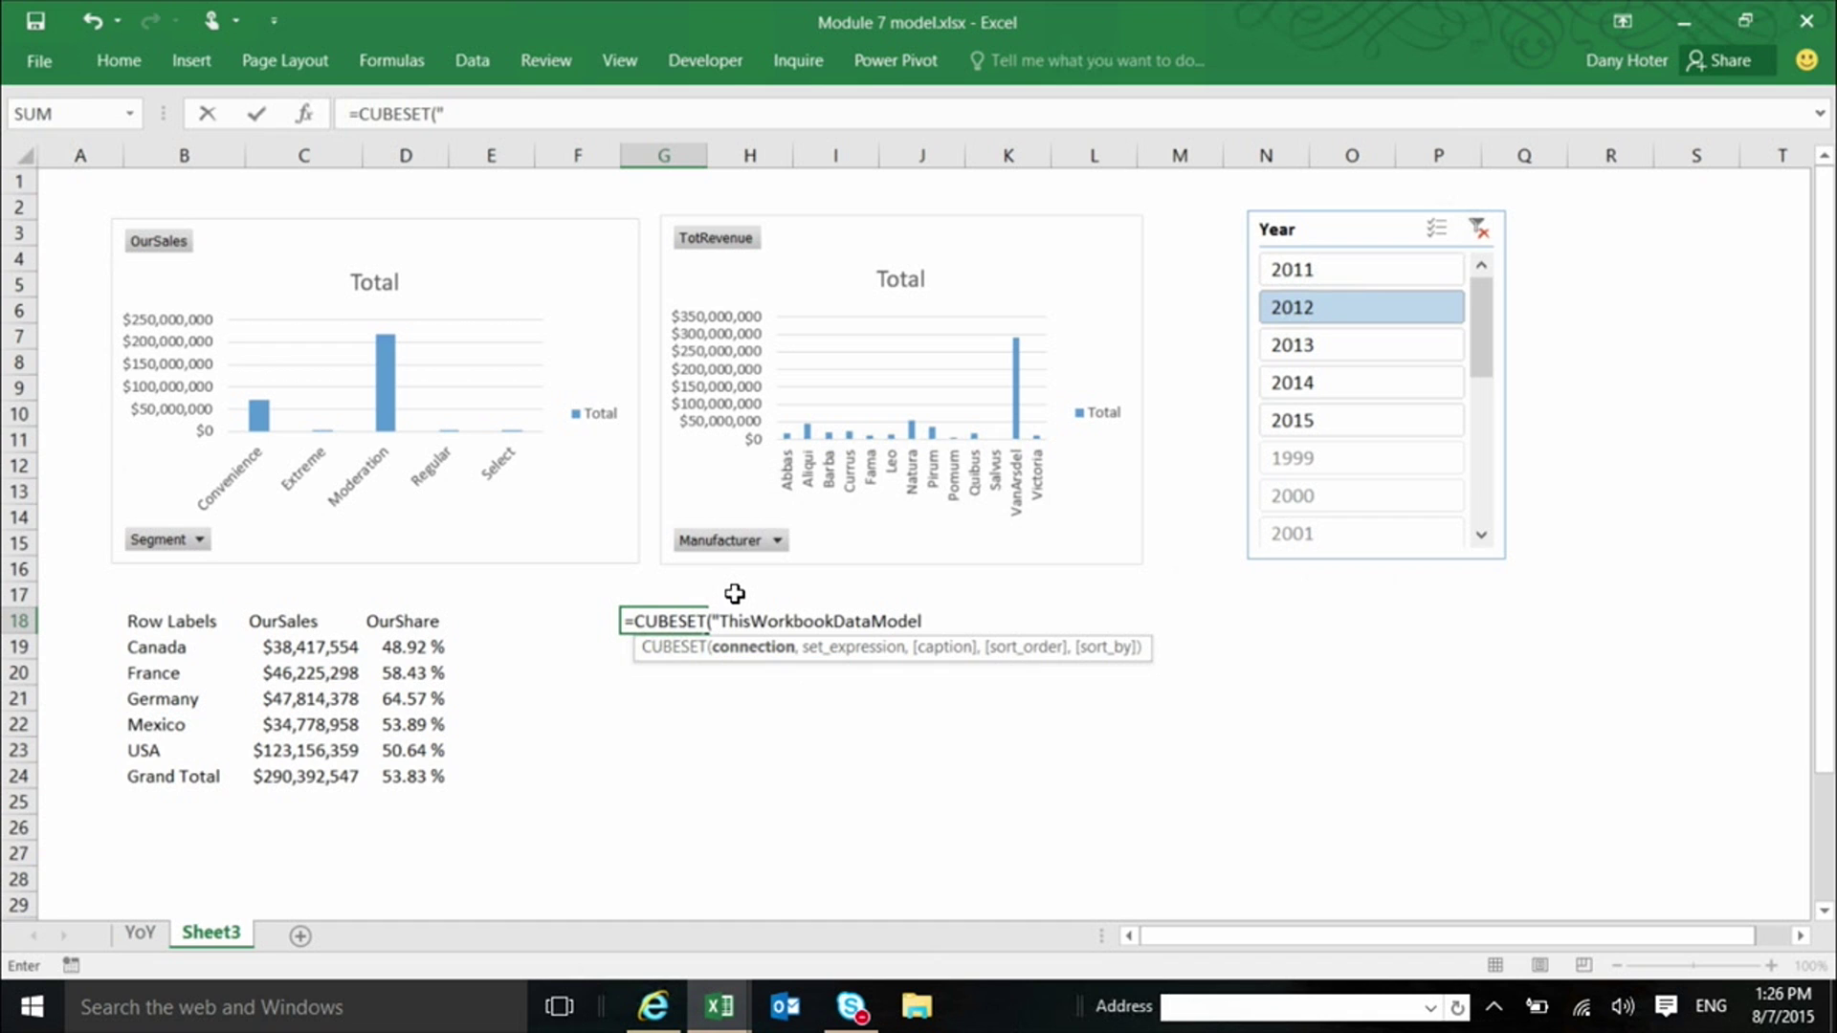
- Set the set expression to "[Products].[Manufacturer].[All].children"
text(")
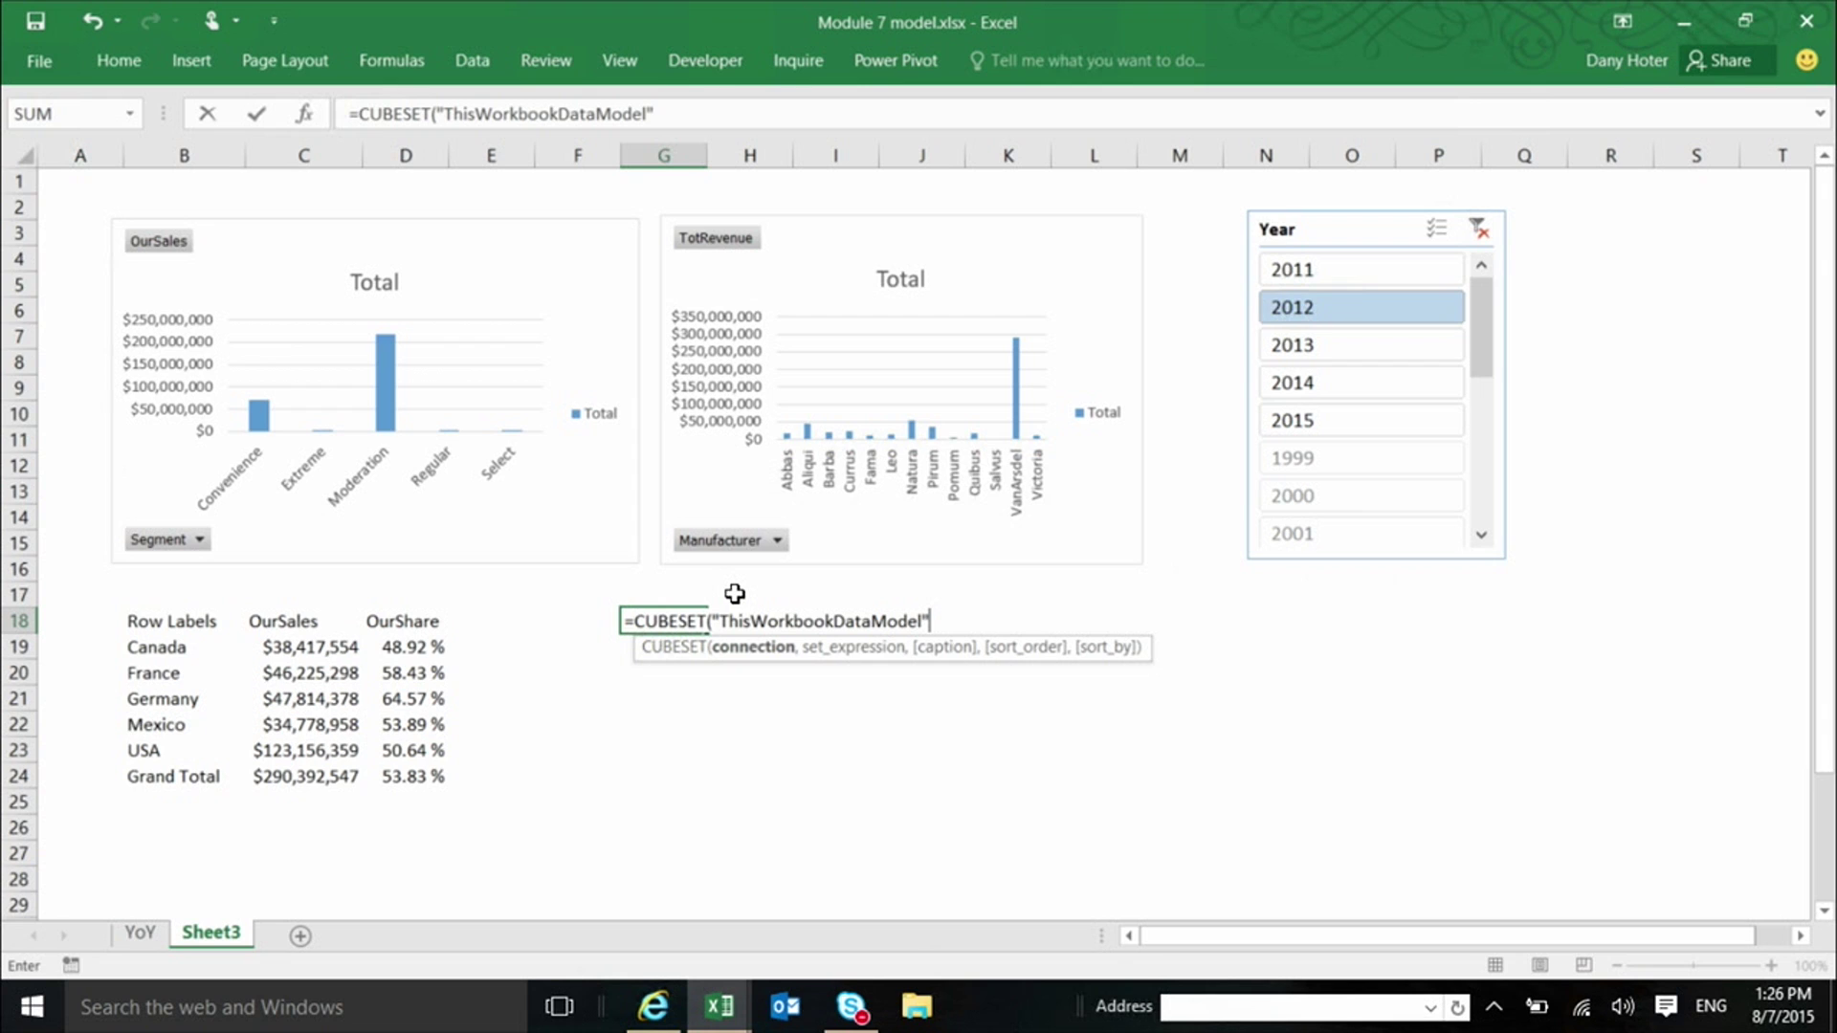
text(,)
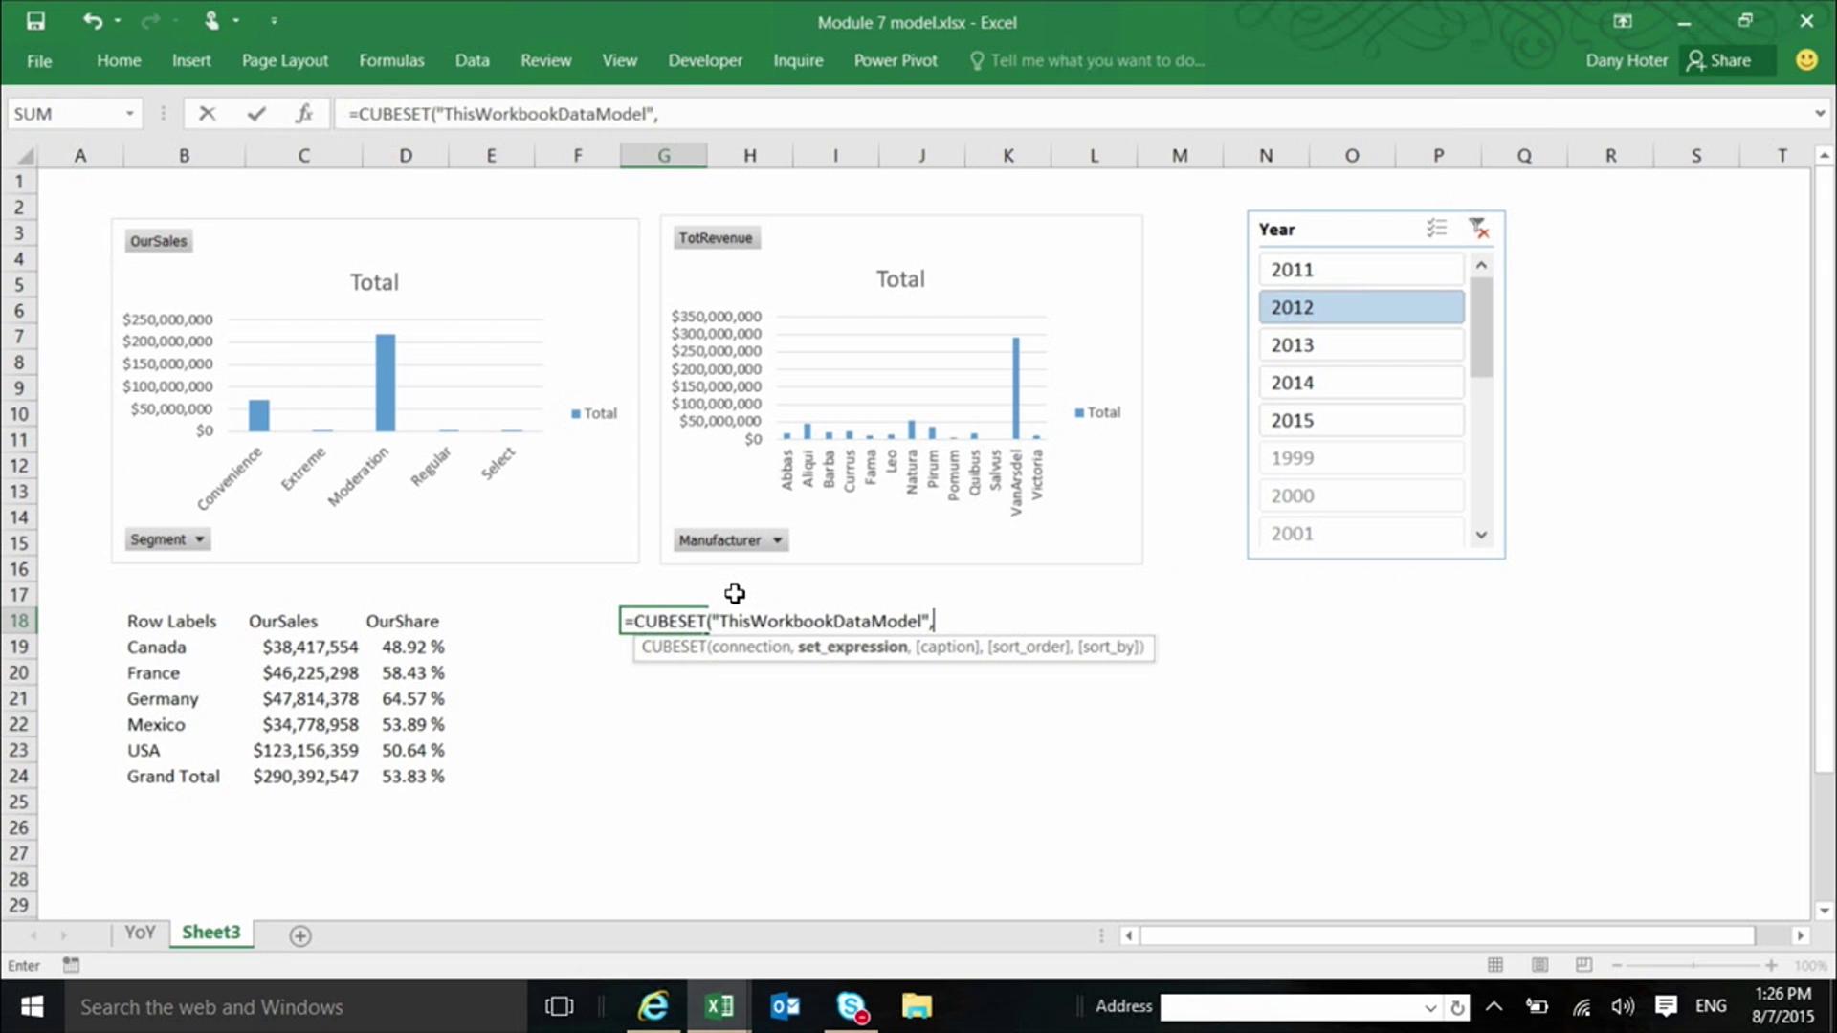
text(")
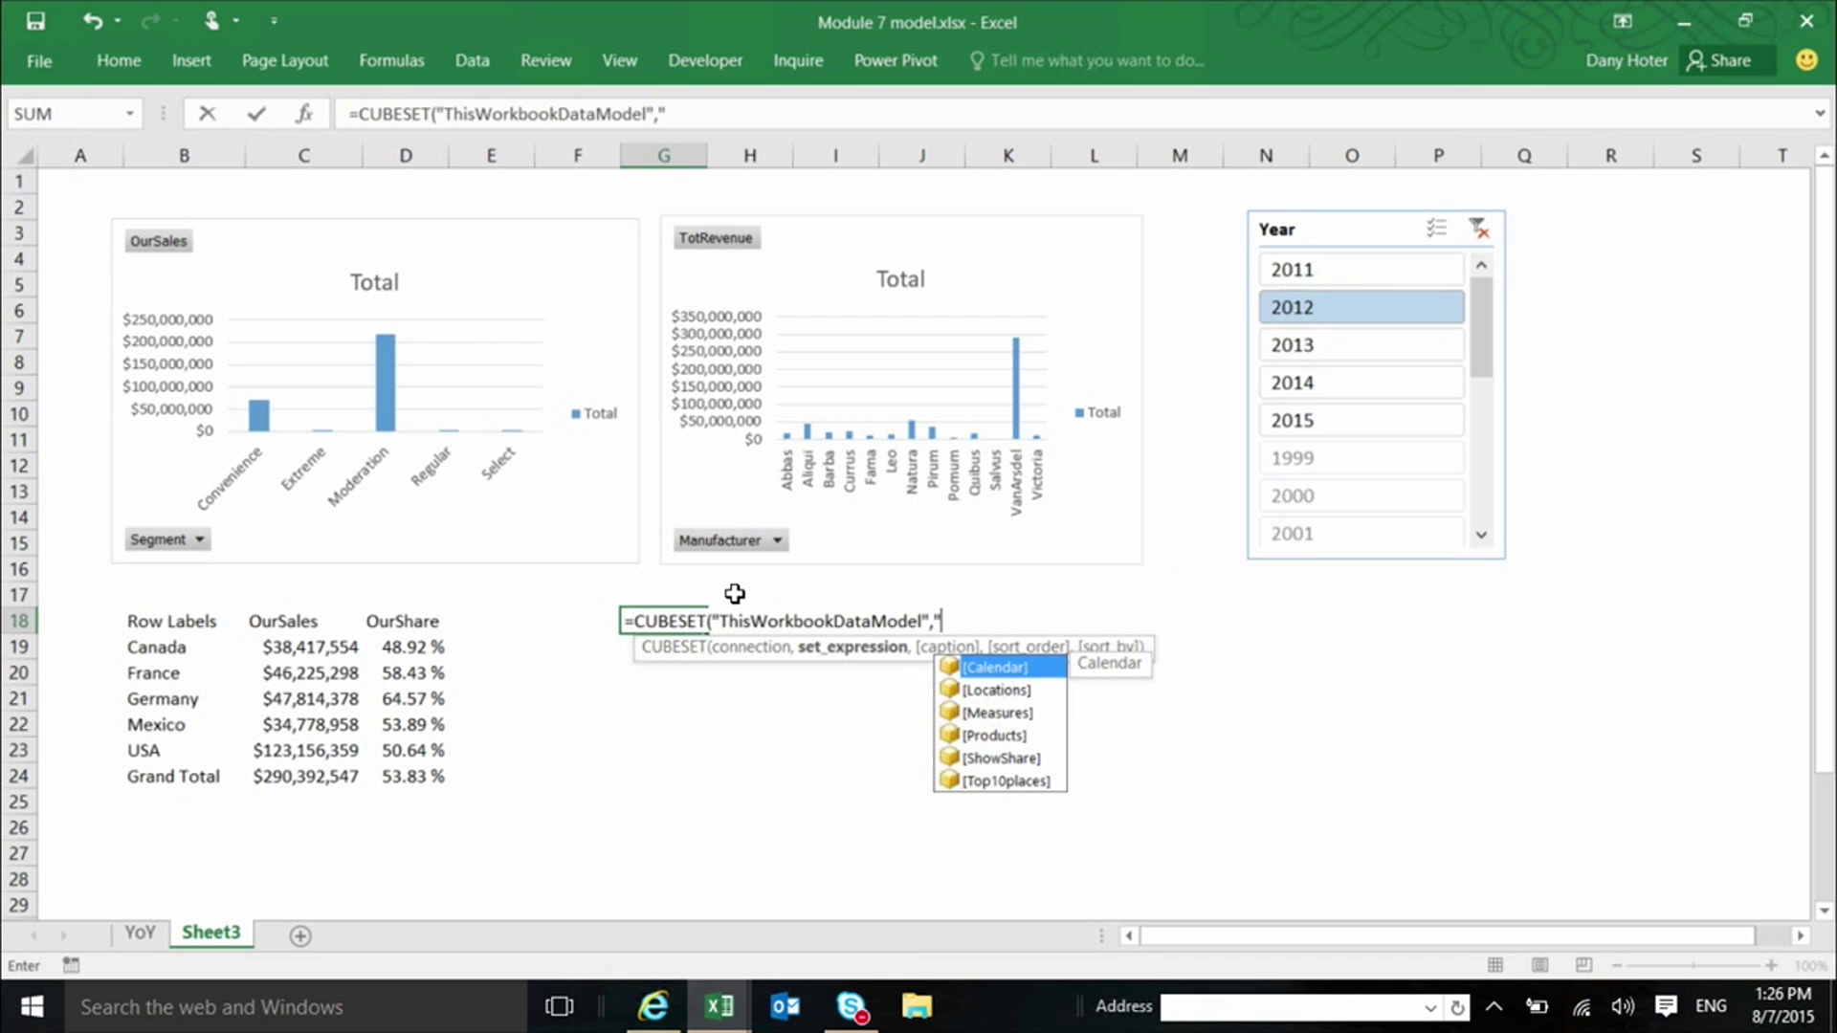
key(Down)
key(Down)
key(Down)
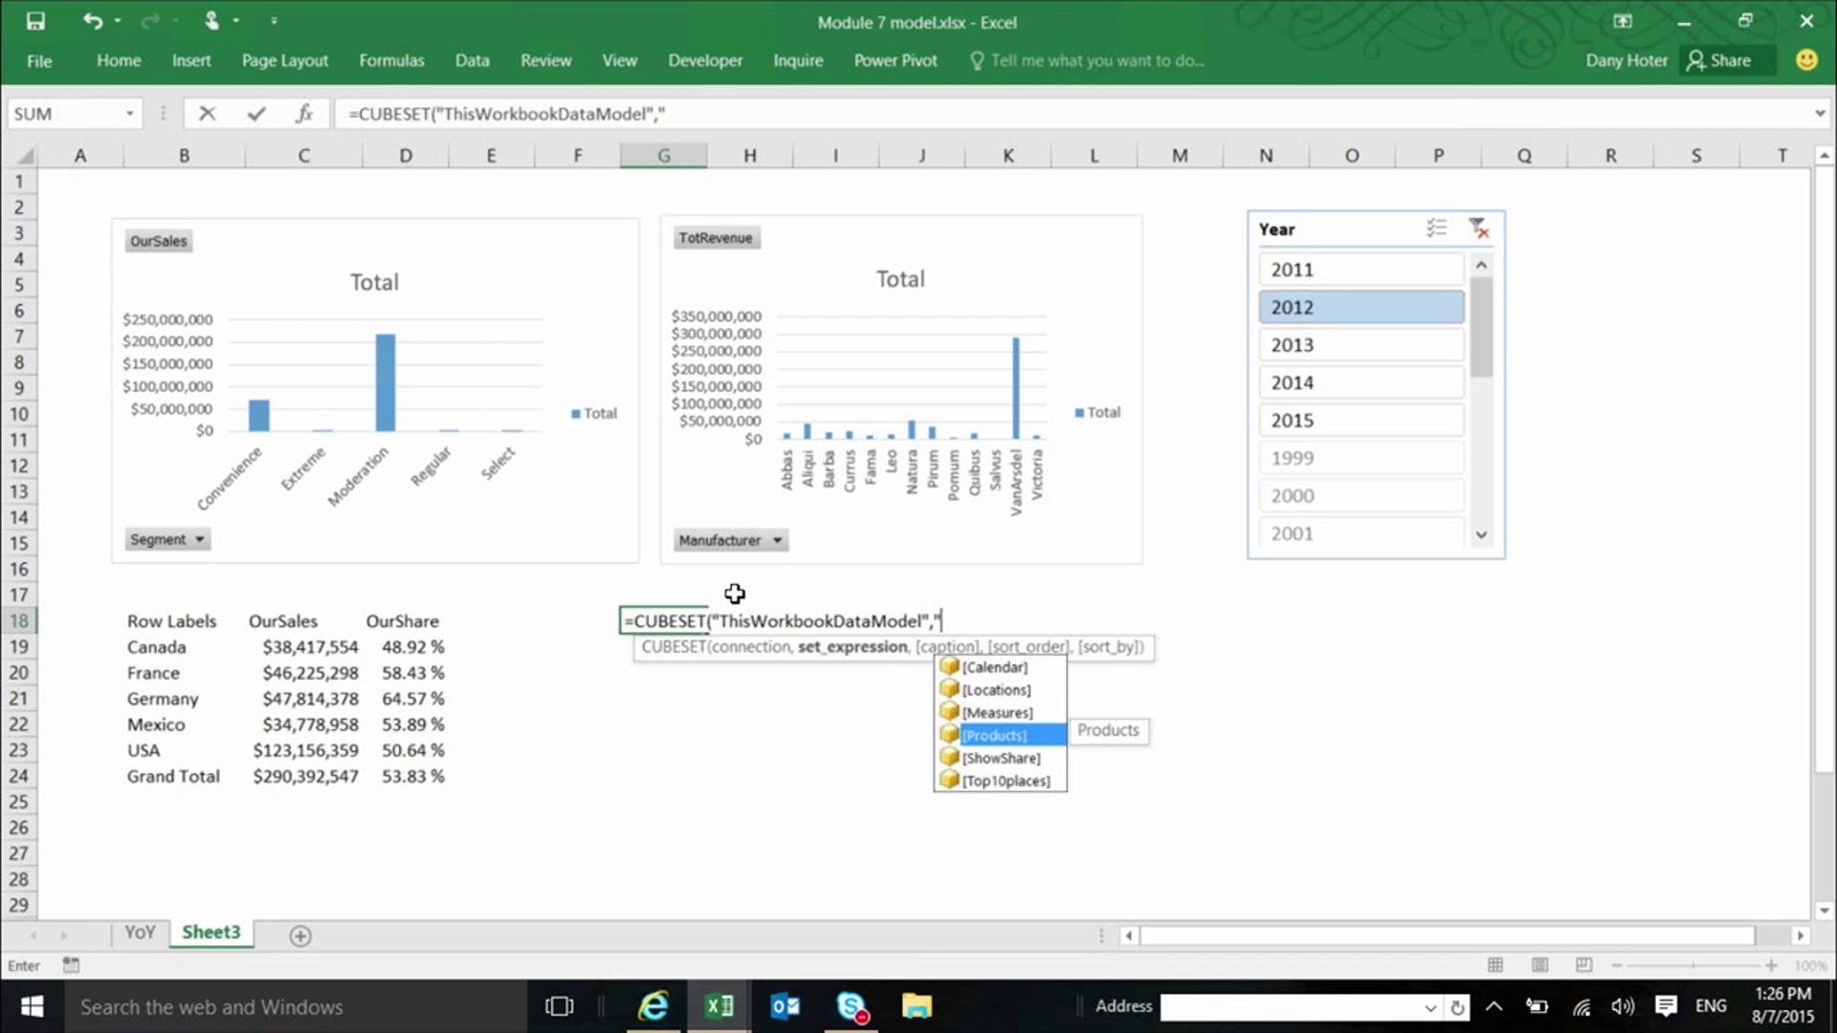
key(Tab)
text(.)
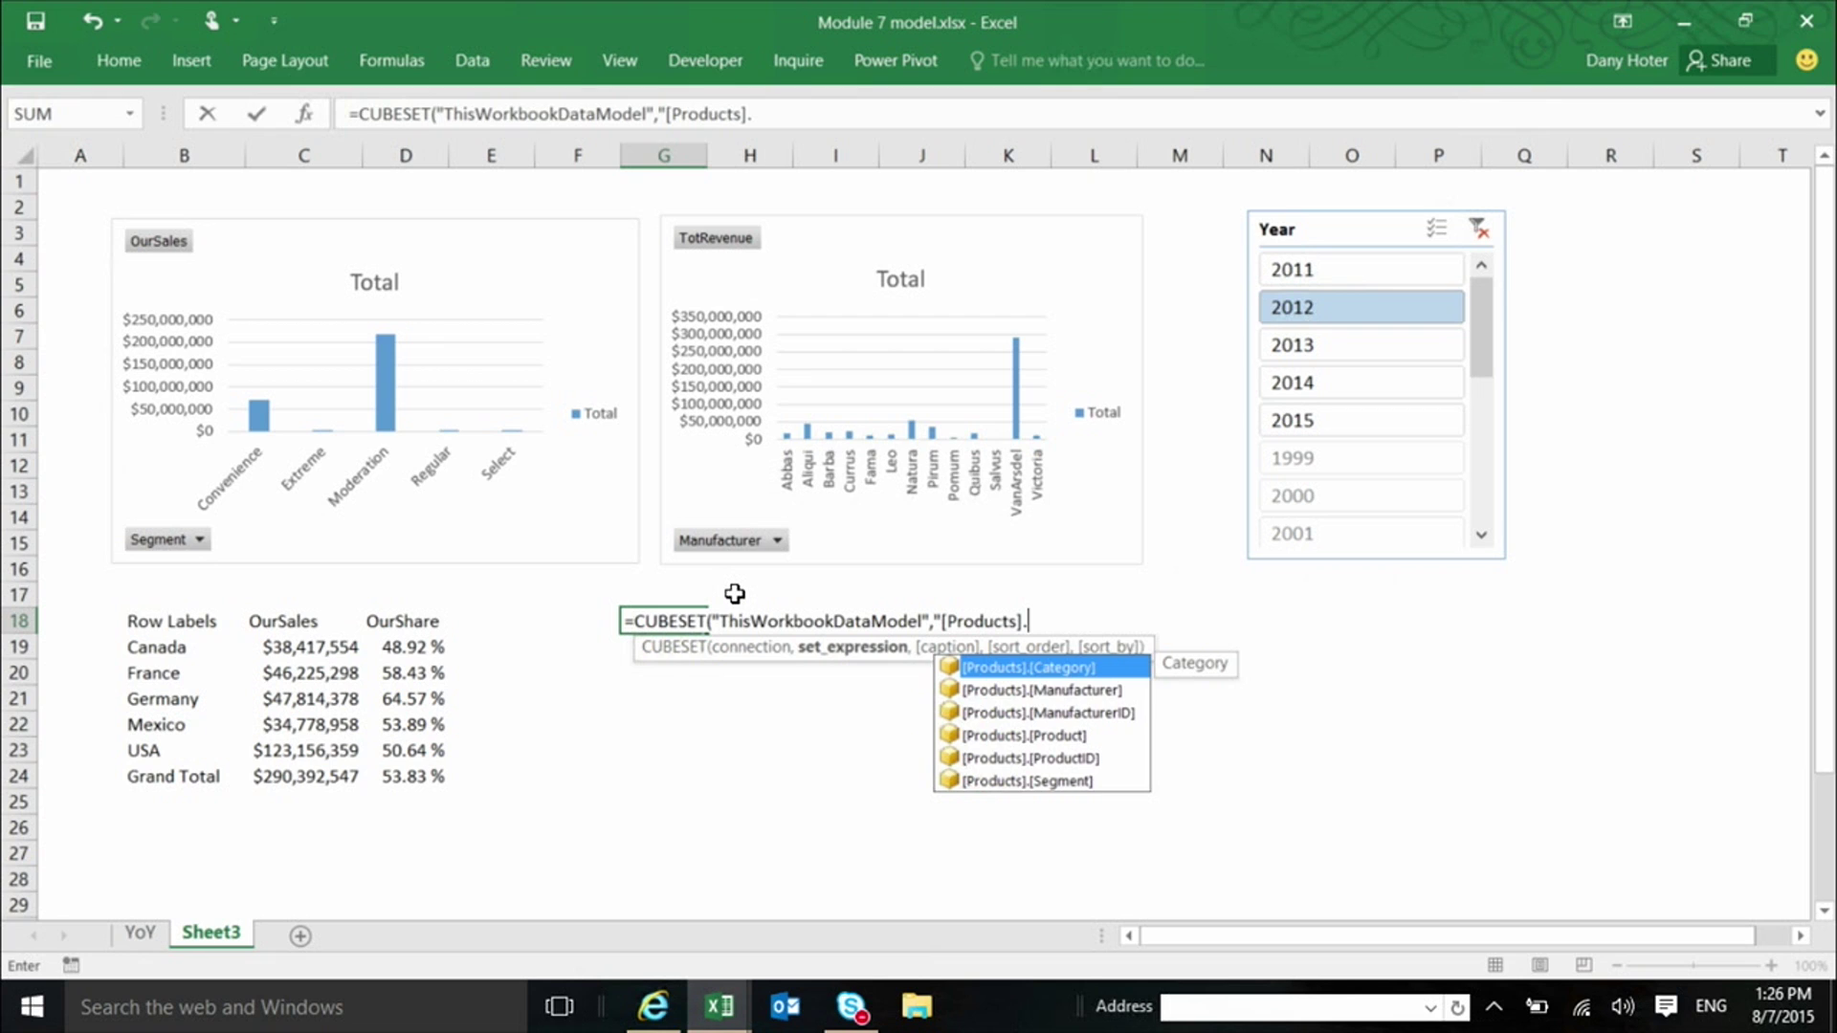
key(Down)
key(Tab)
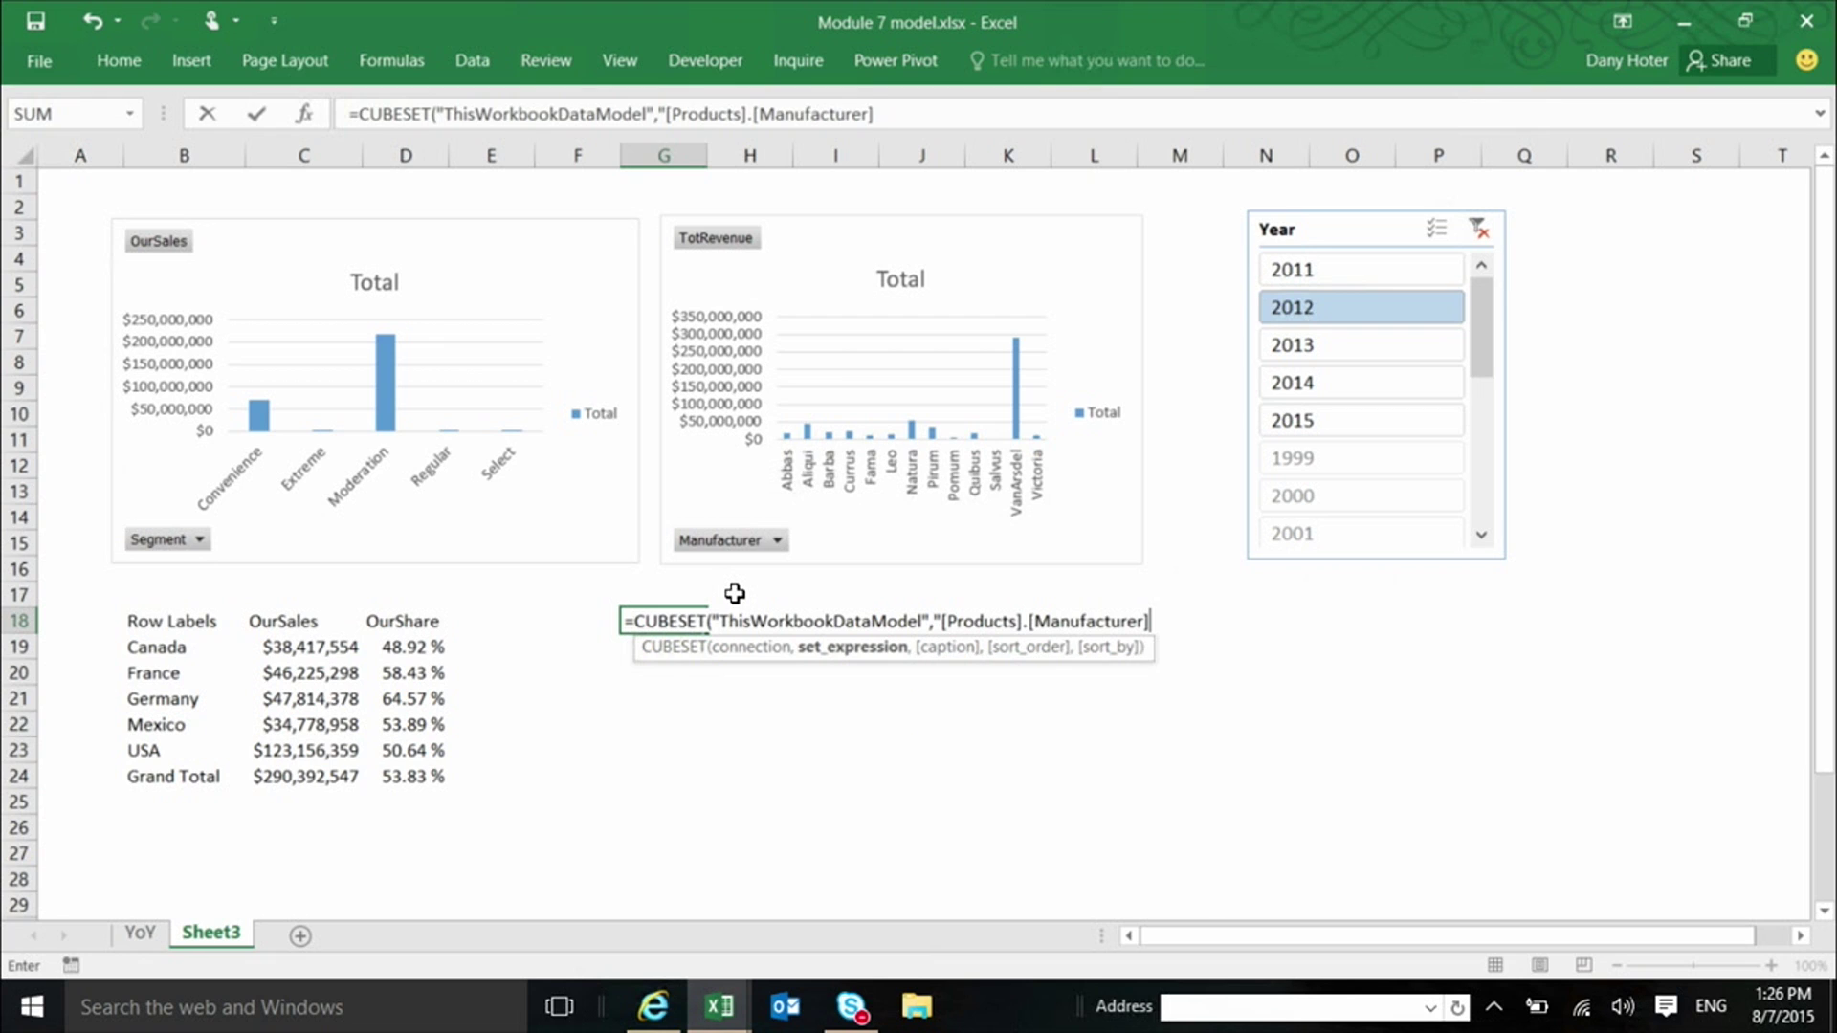
text(.)
key(Tab)
text(.childre)
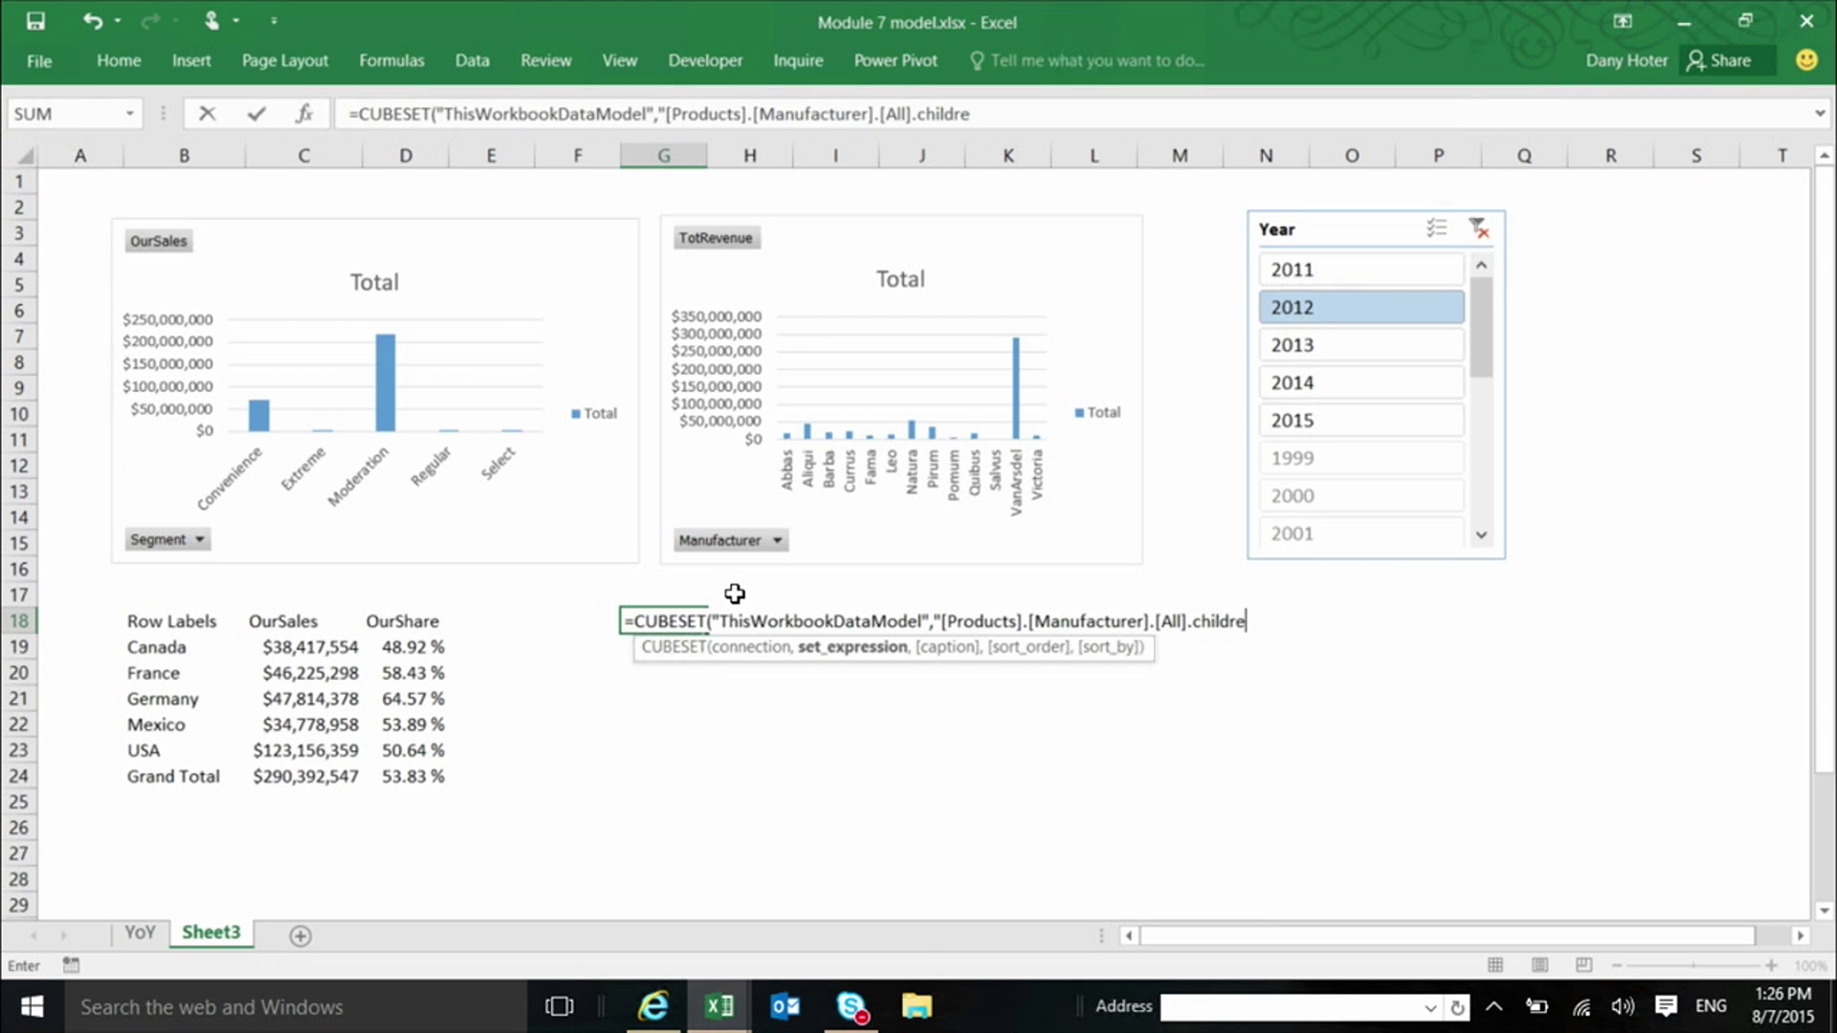
text(n")
- Add the caption "Manufacturers", fixing a typo, and commit the CUBESET formula
text(,)
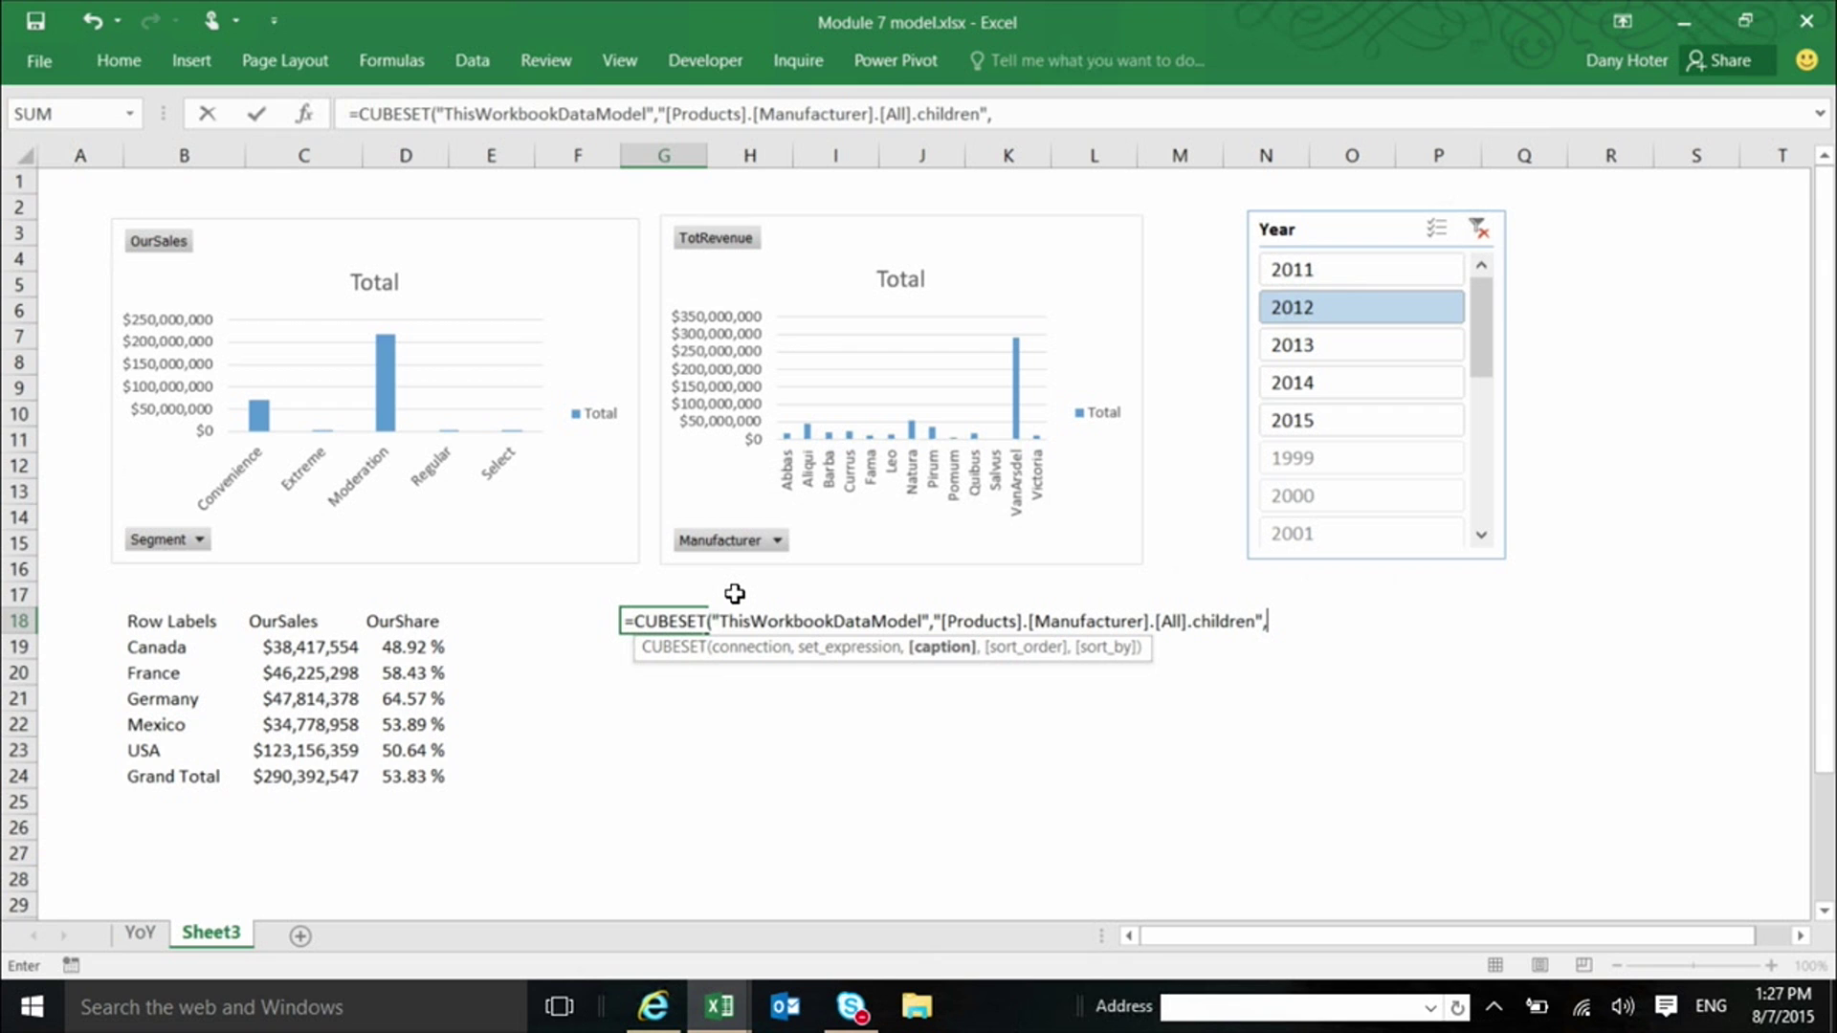
text("Manufact)
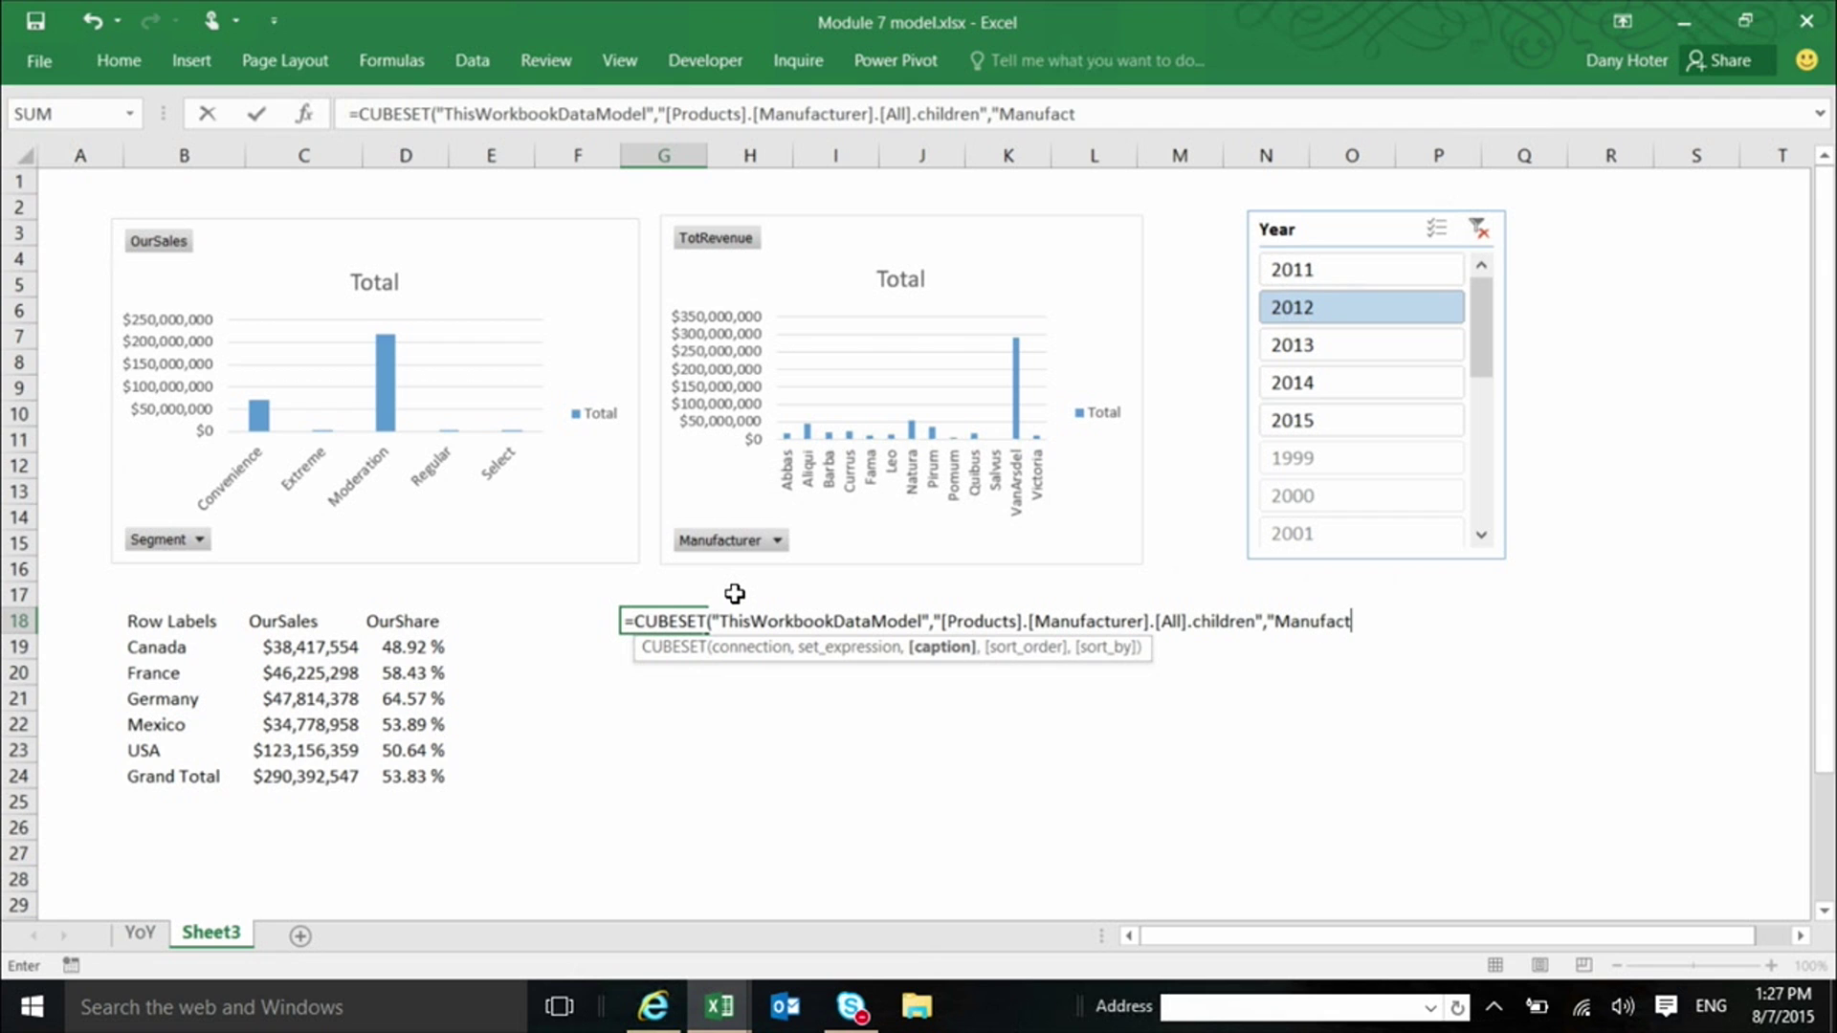
text(urere)
key(BackSpace)
text(s"))
key(Return)
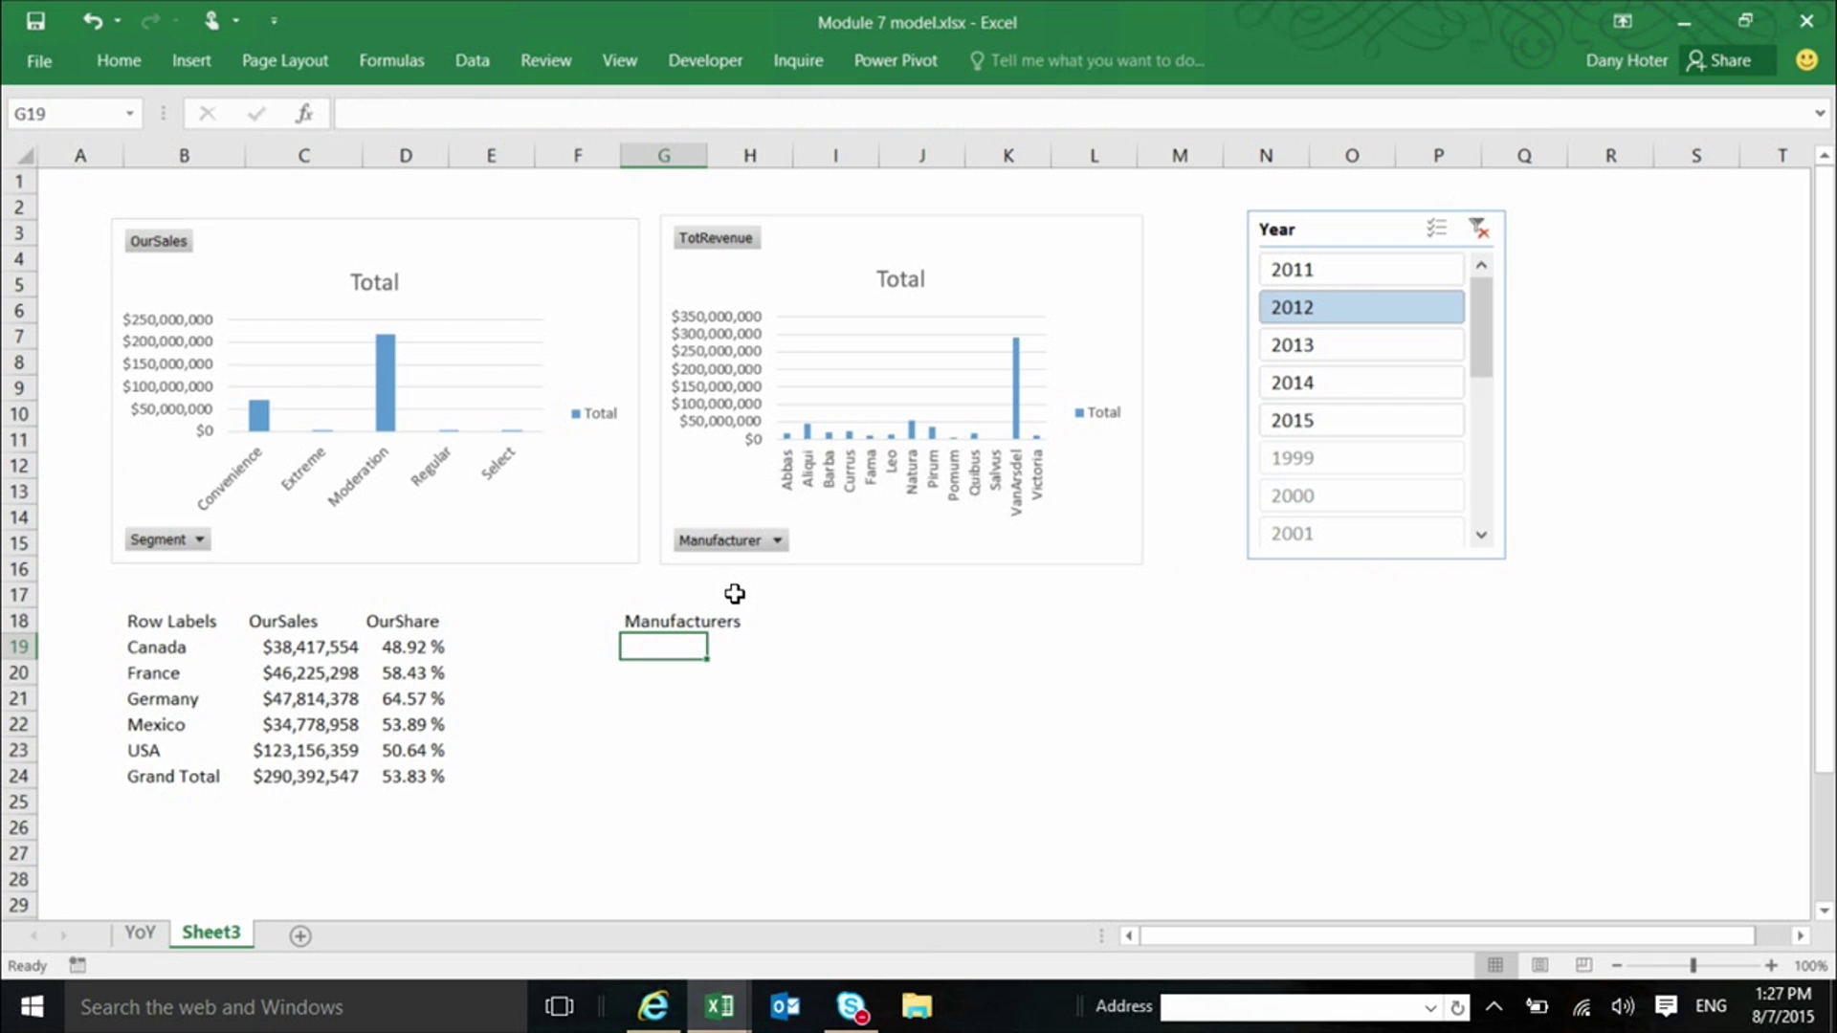
click(657, 621)
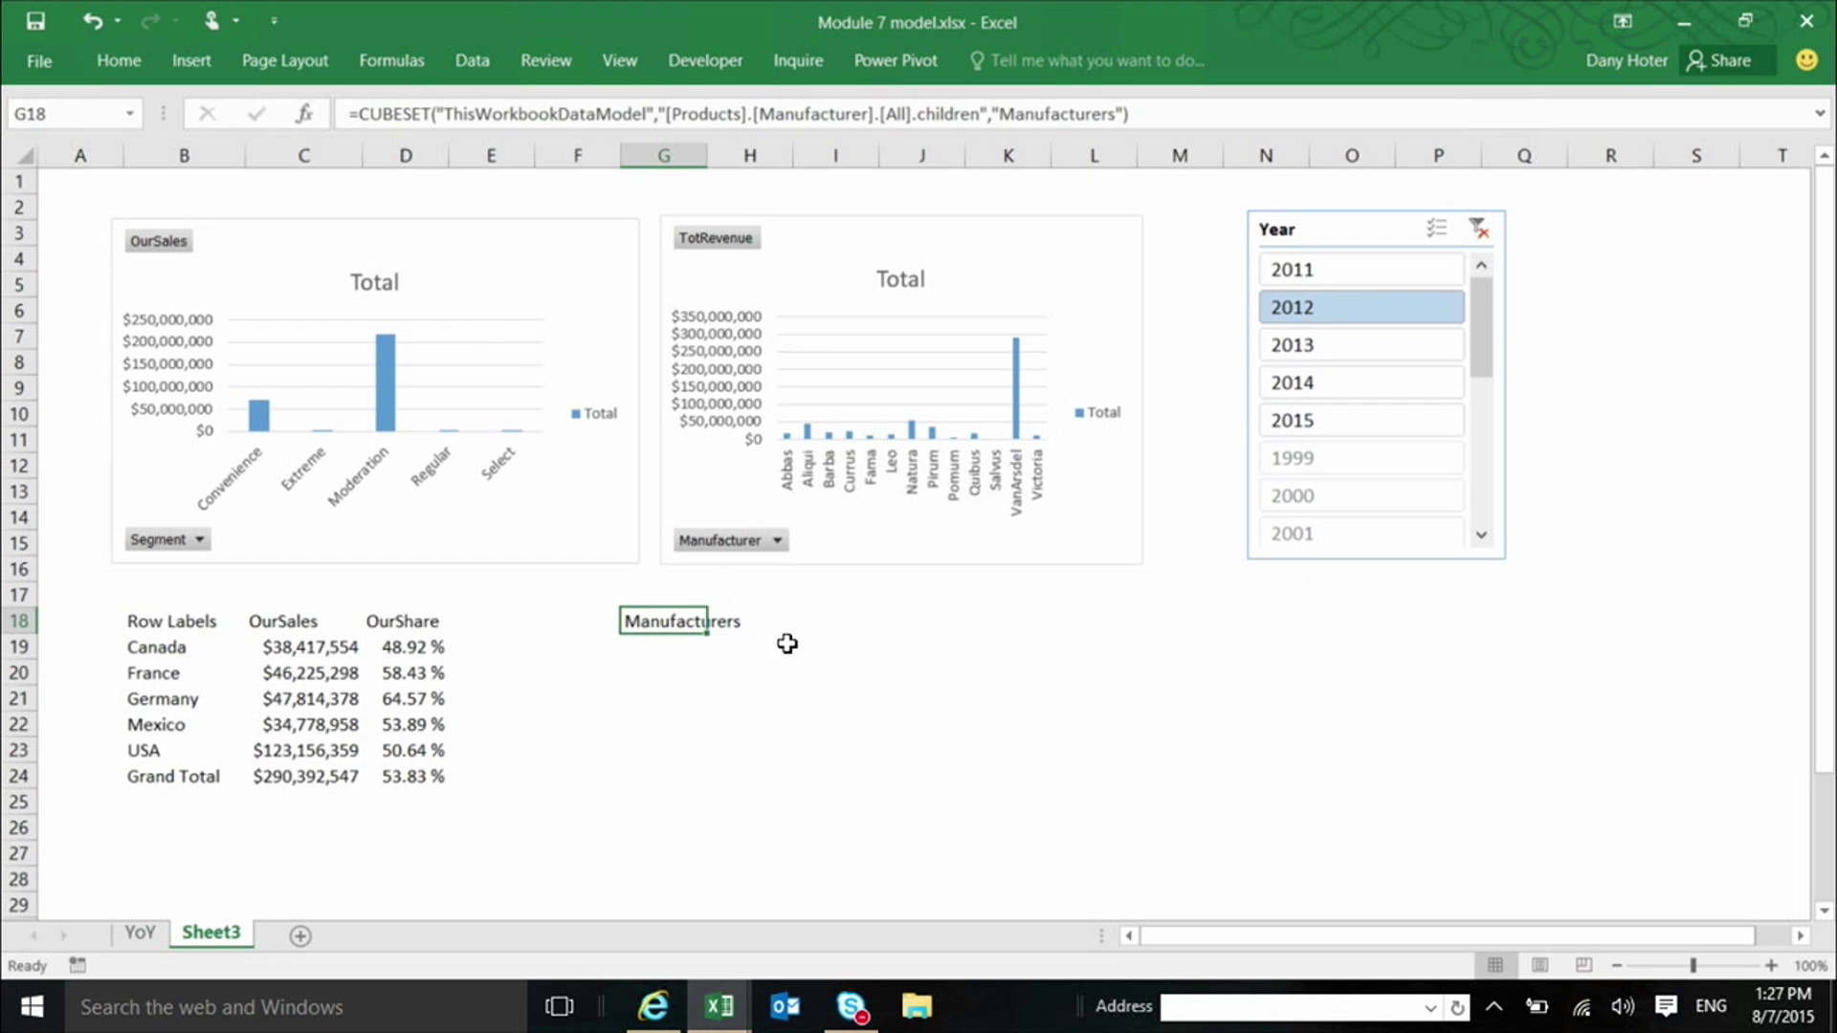
- Enter =CUBERANKEDMEMBER("ThisWorkbookDataModel",$G$18,1) in I19 to show Abbas
click(823, 643)
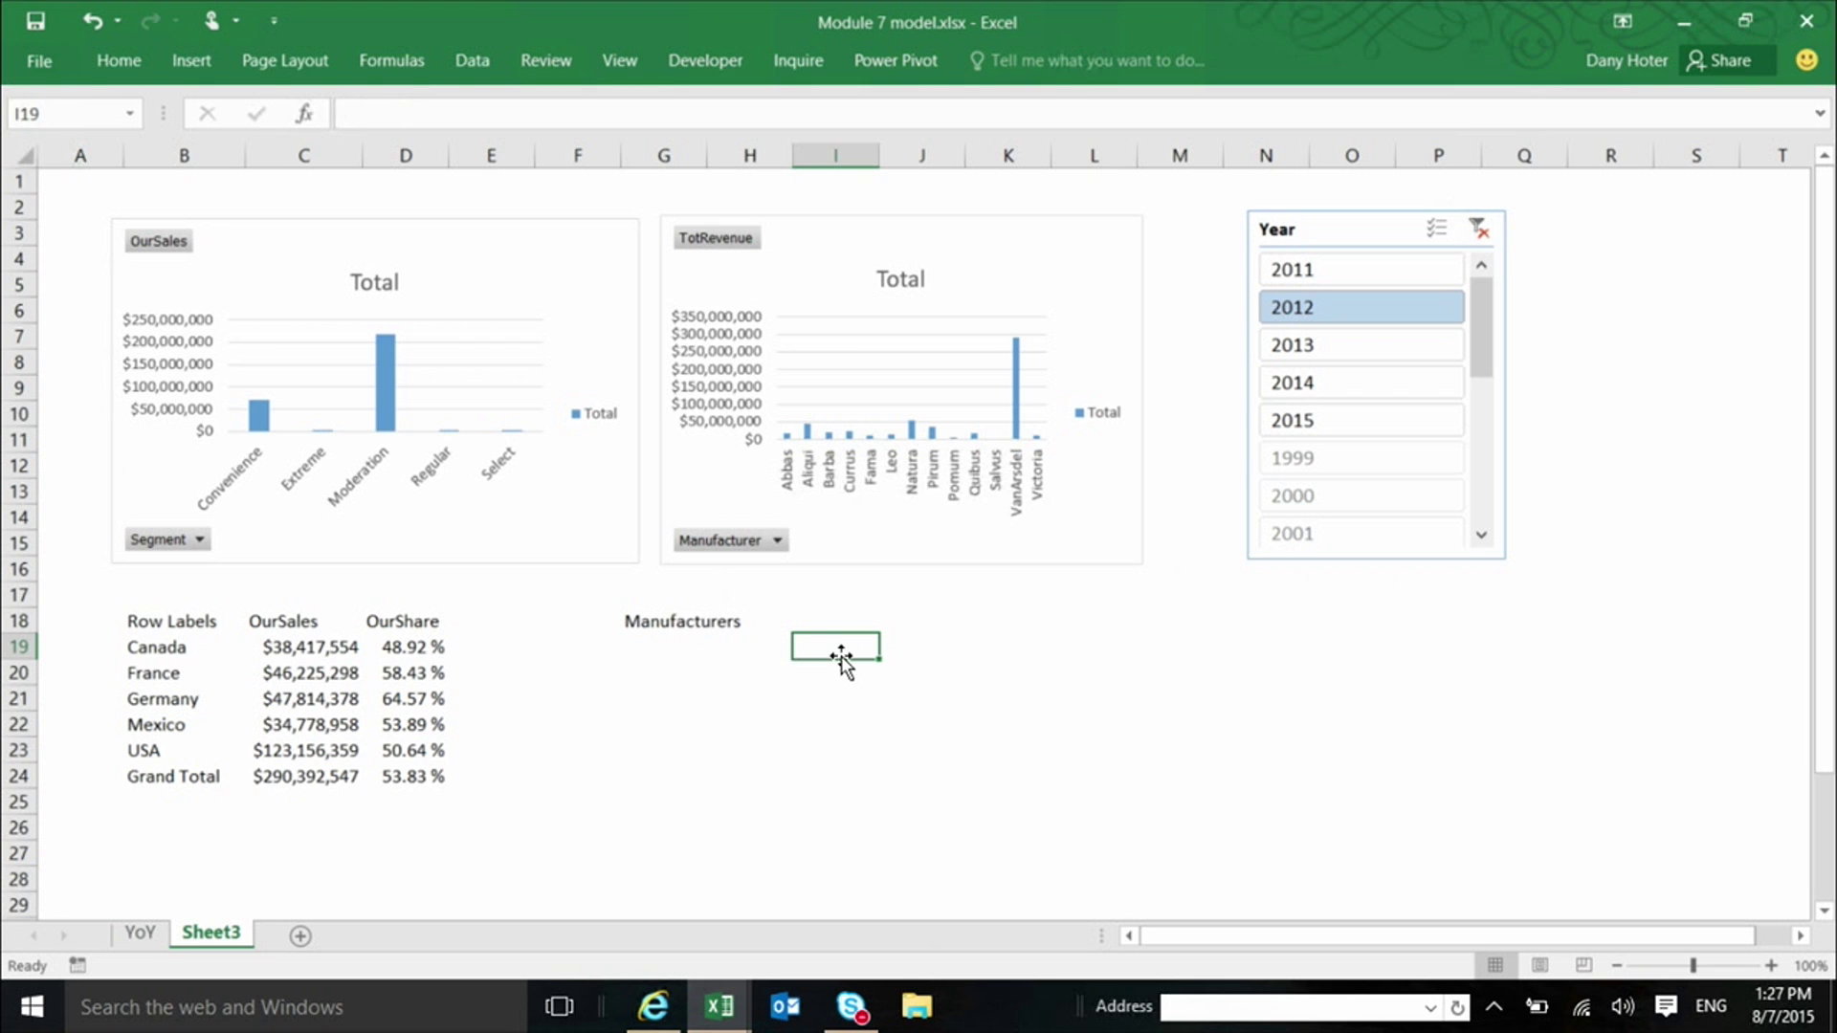
text(=cube)
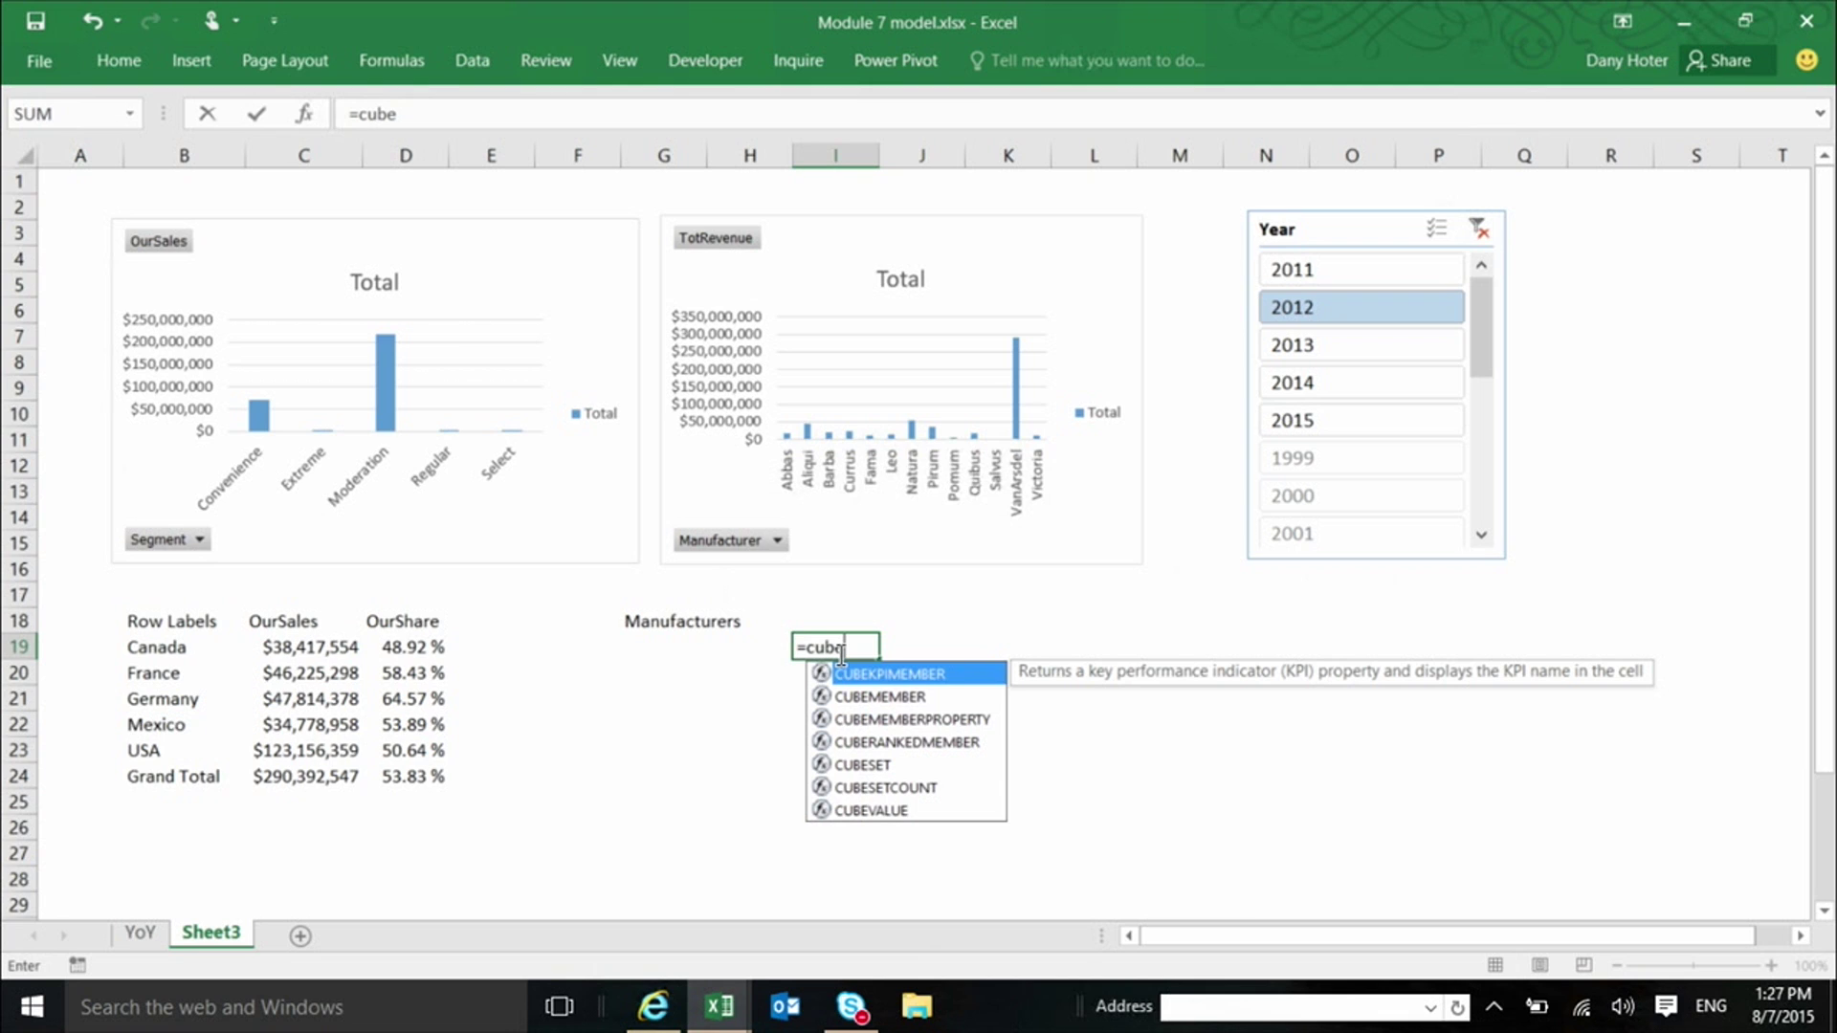
key(Down)
key(Down)
key(Down)
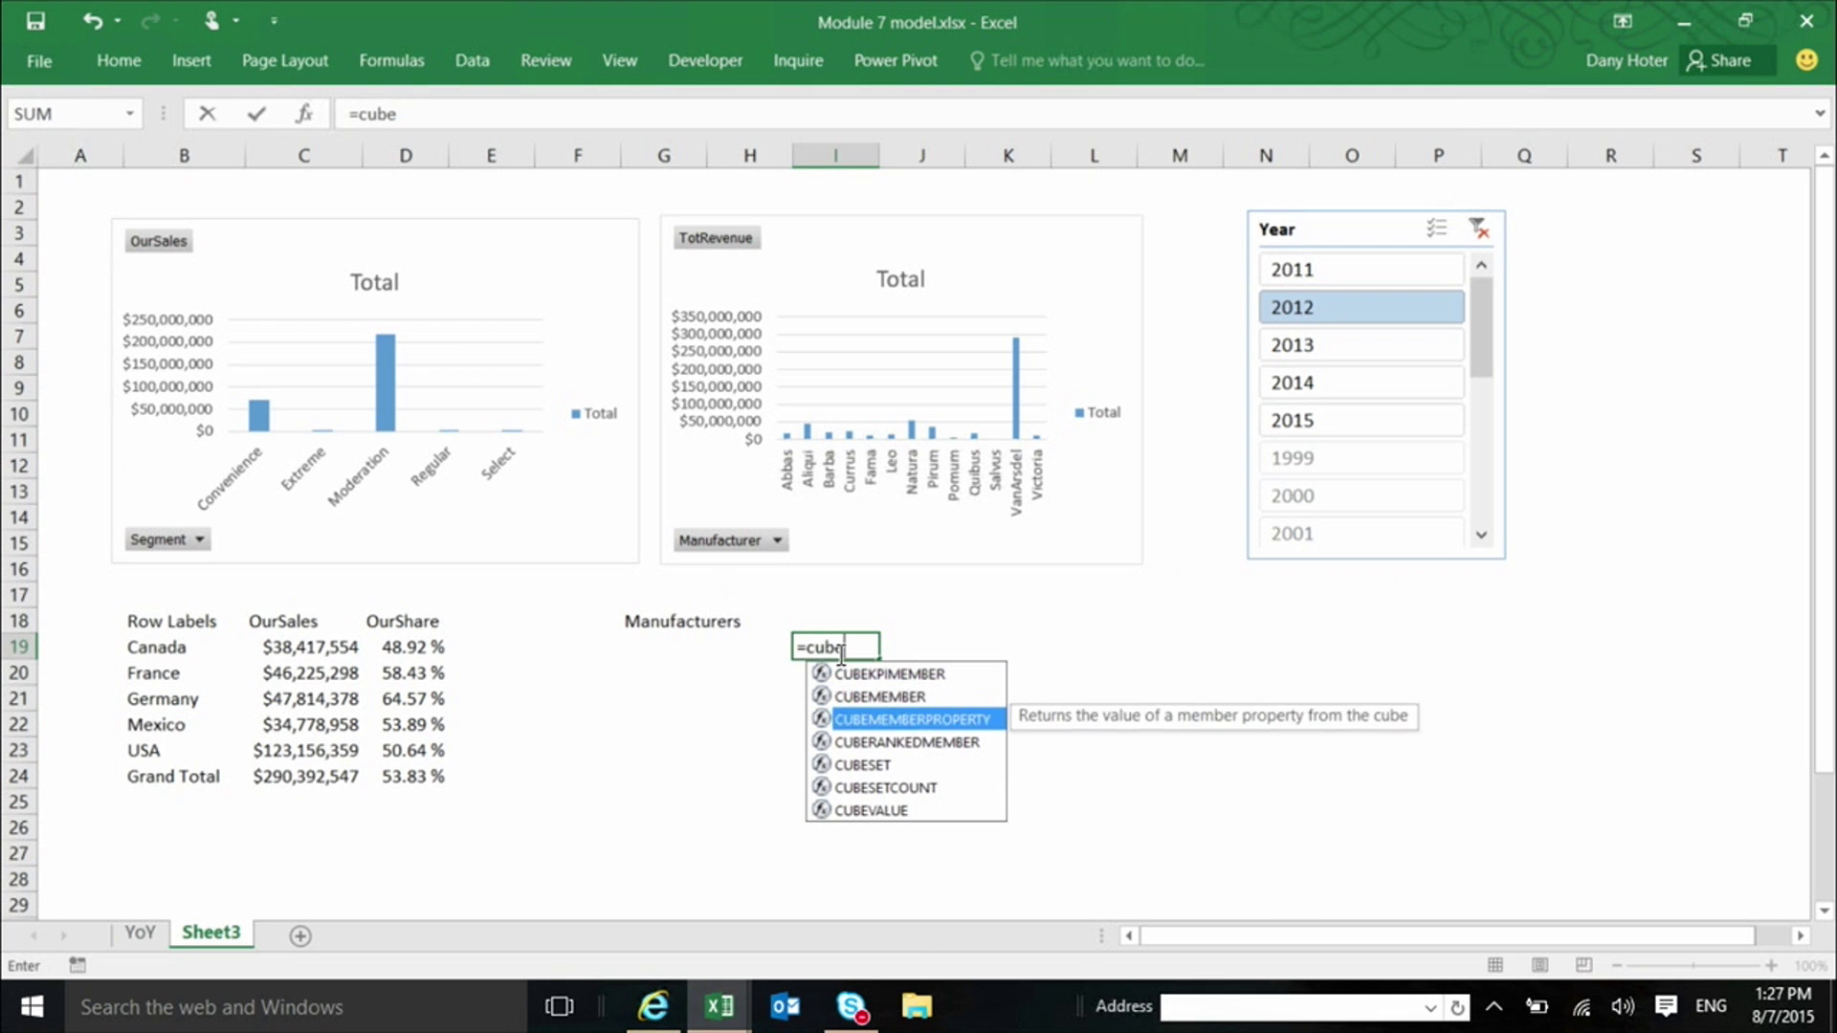
key(Tab)
text(")
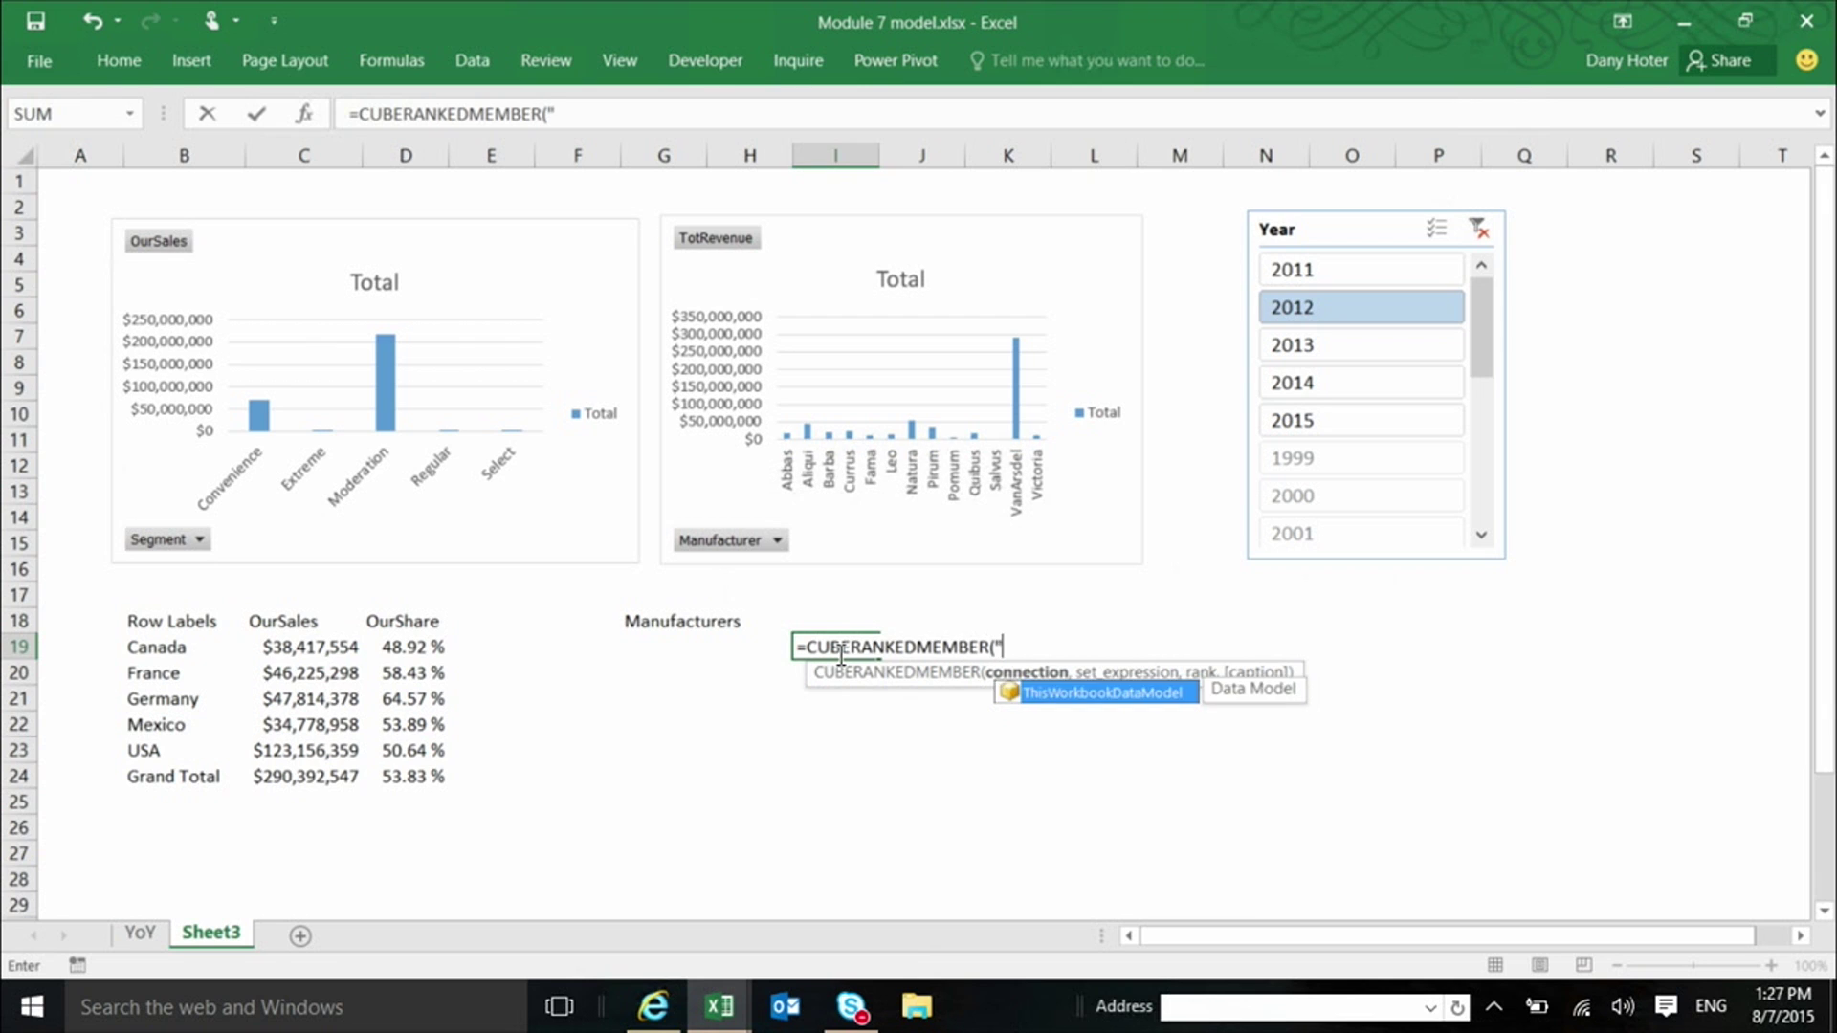
key(Tab)
text(",)
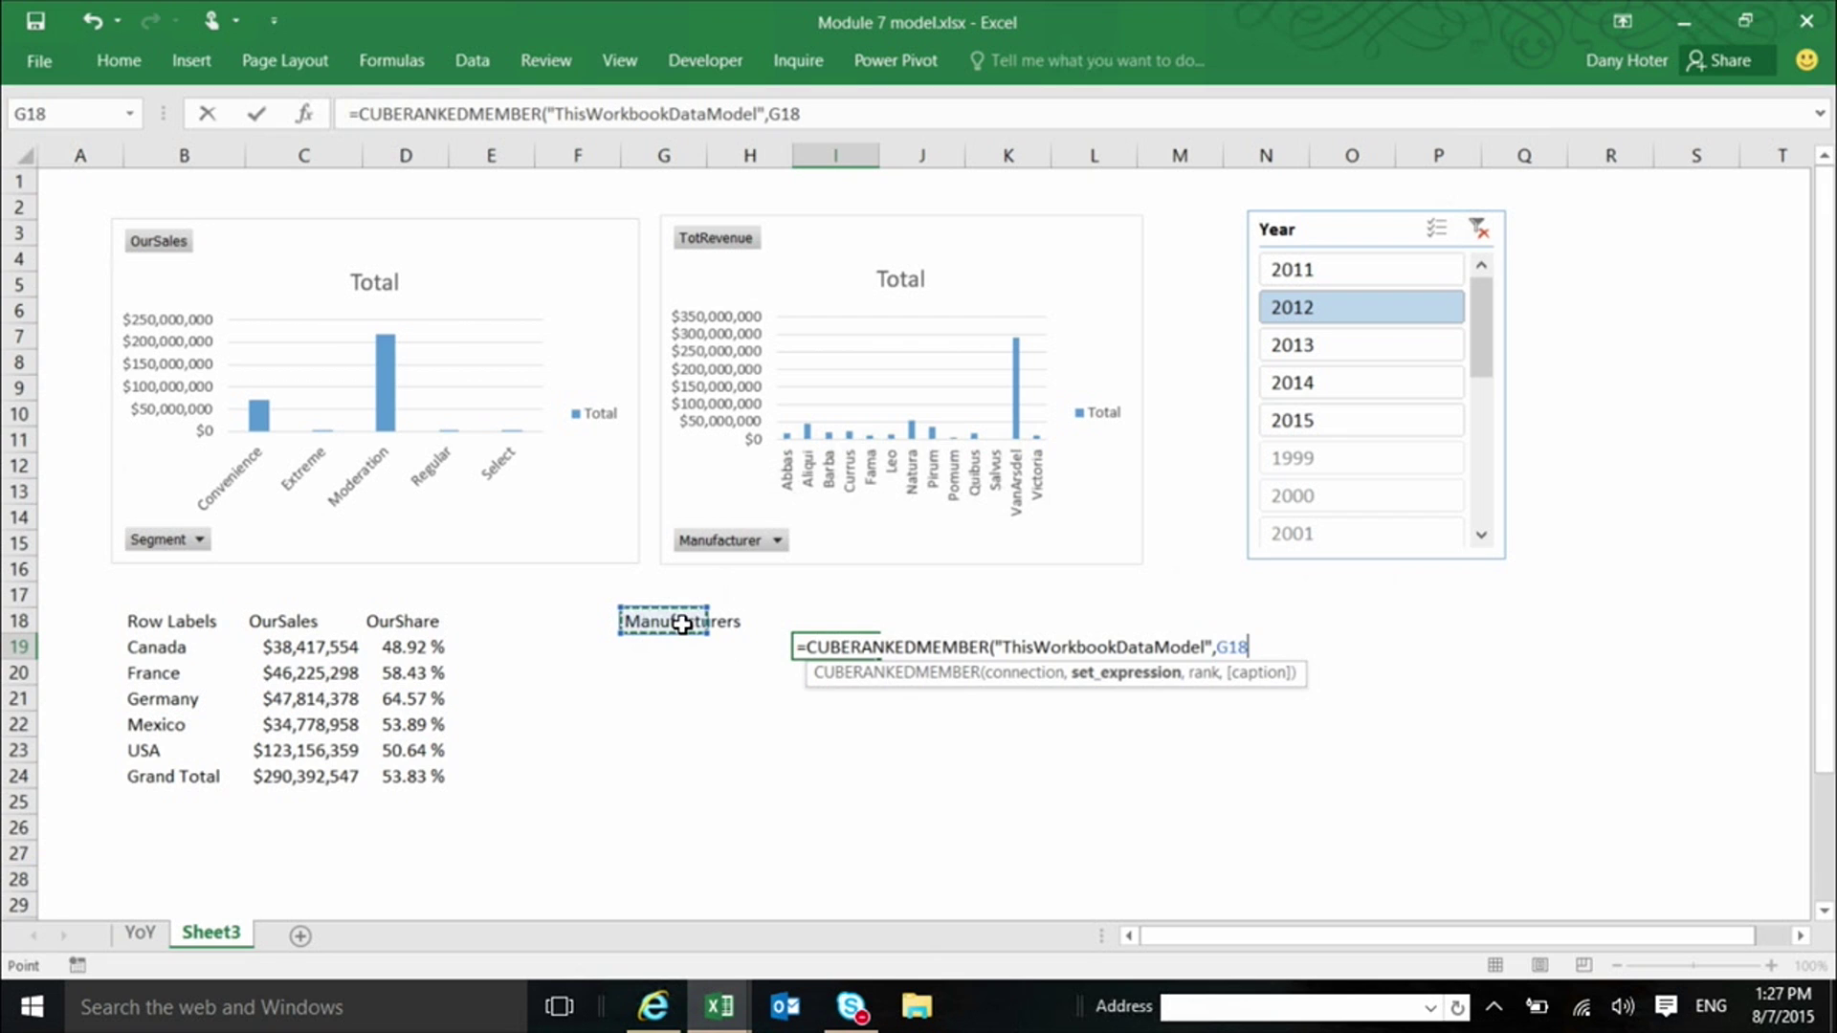
key(F4)
text(,)
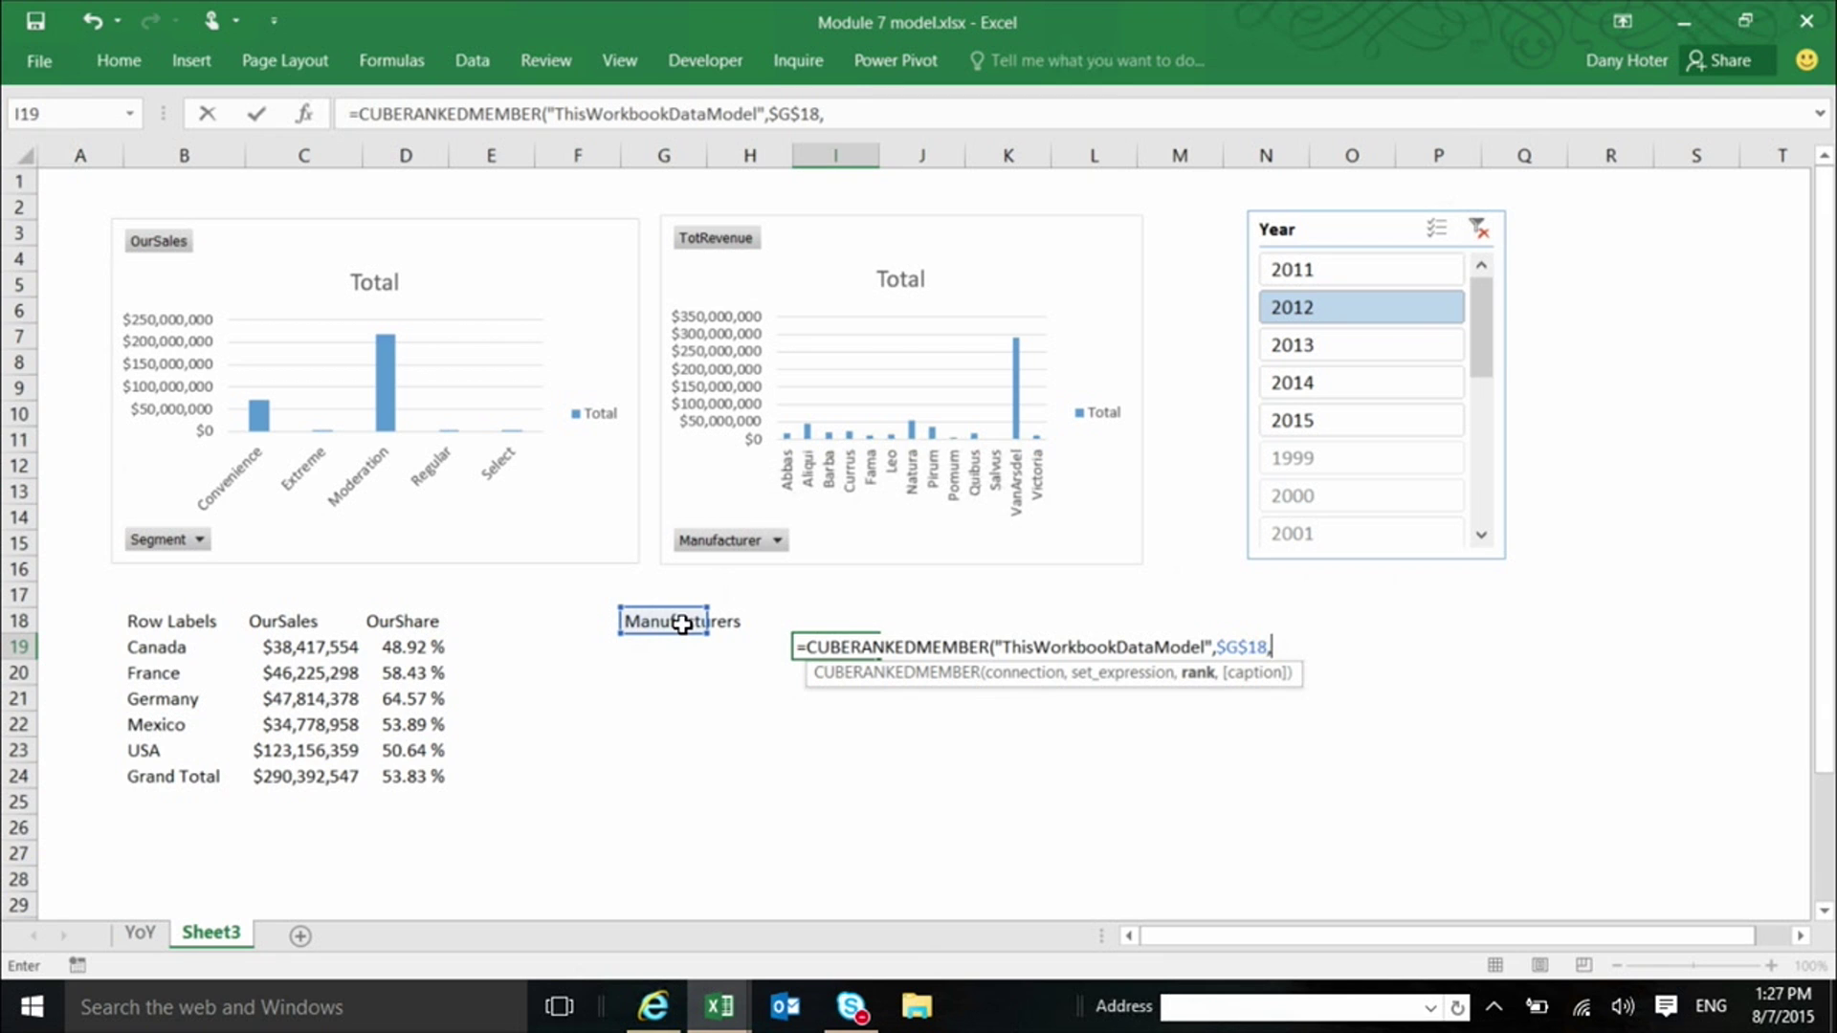
text(1))
key(ctrl+Return)
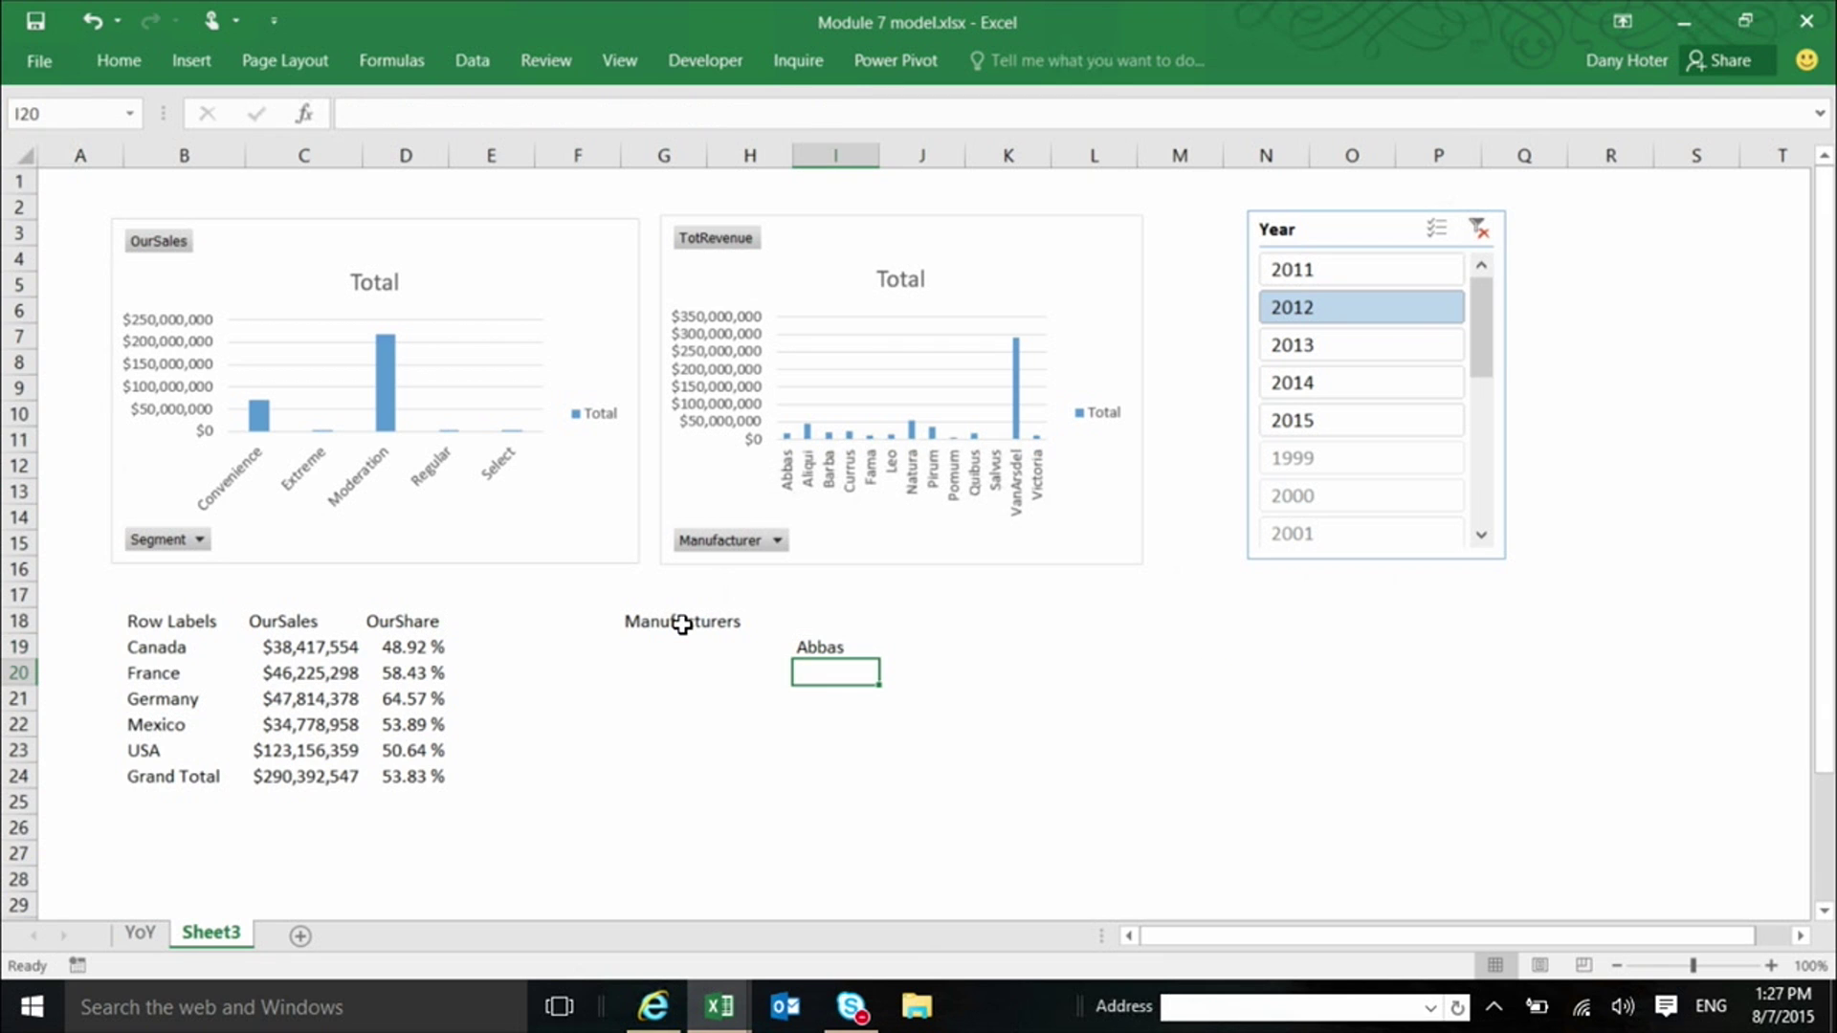
- Copy the I19 formula to I20 and change its rank to 2, showing Aliqui
key(ctrl+c)
key(Down)
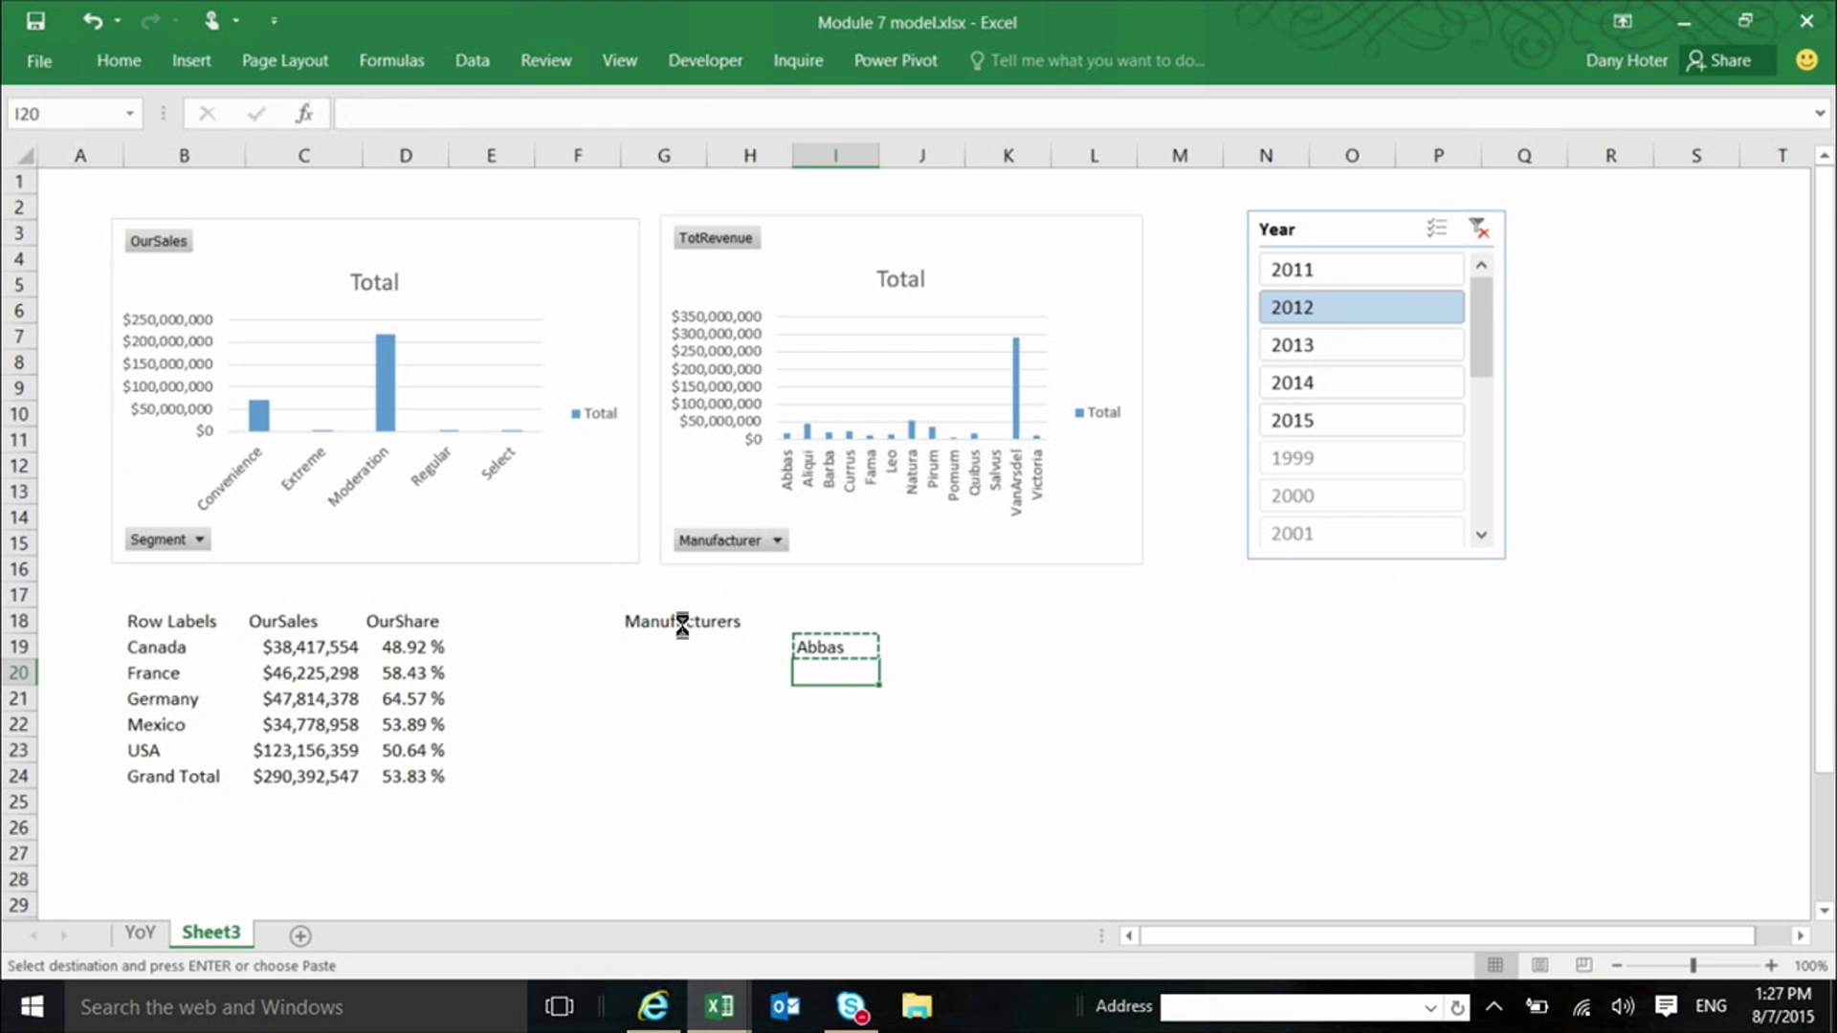
key(ctrl+v)
key(Escape)
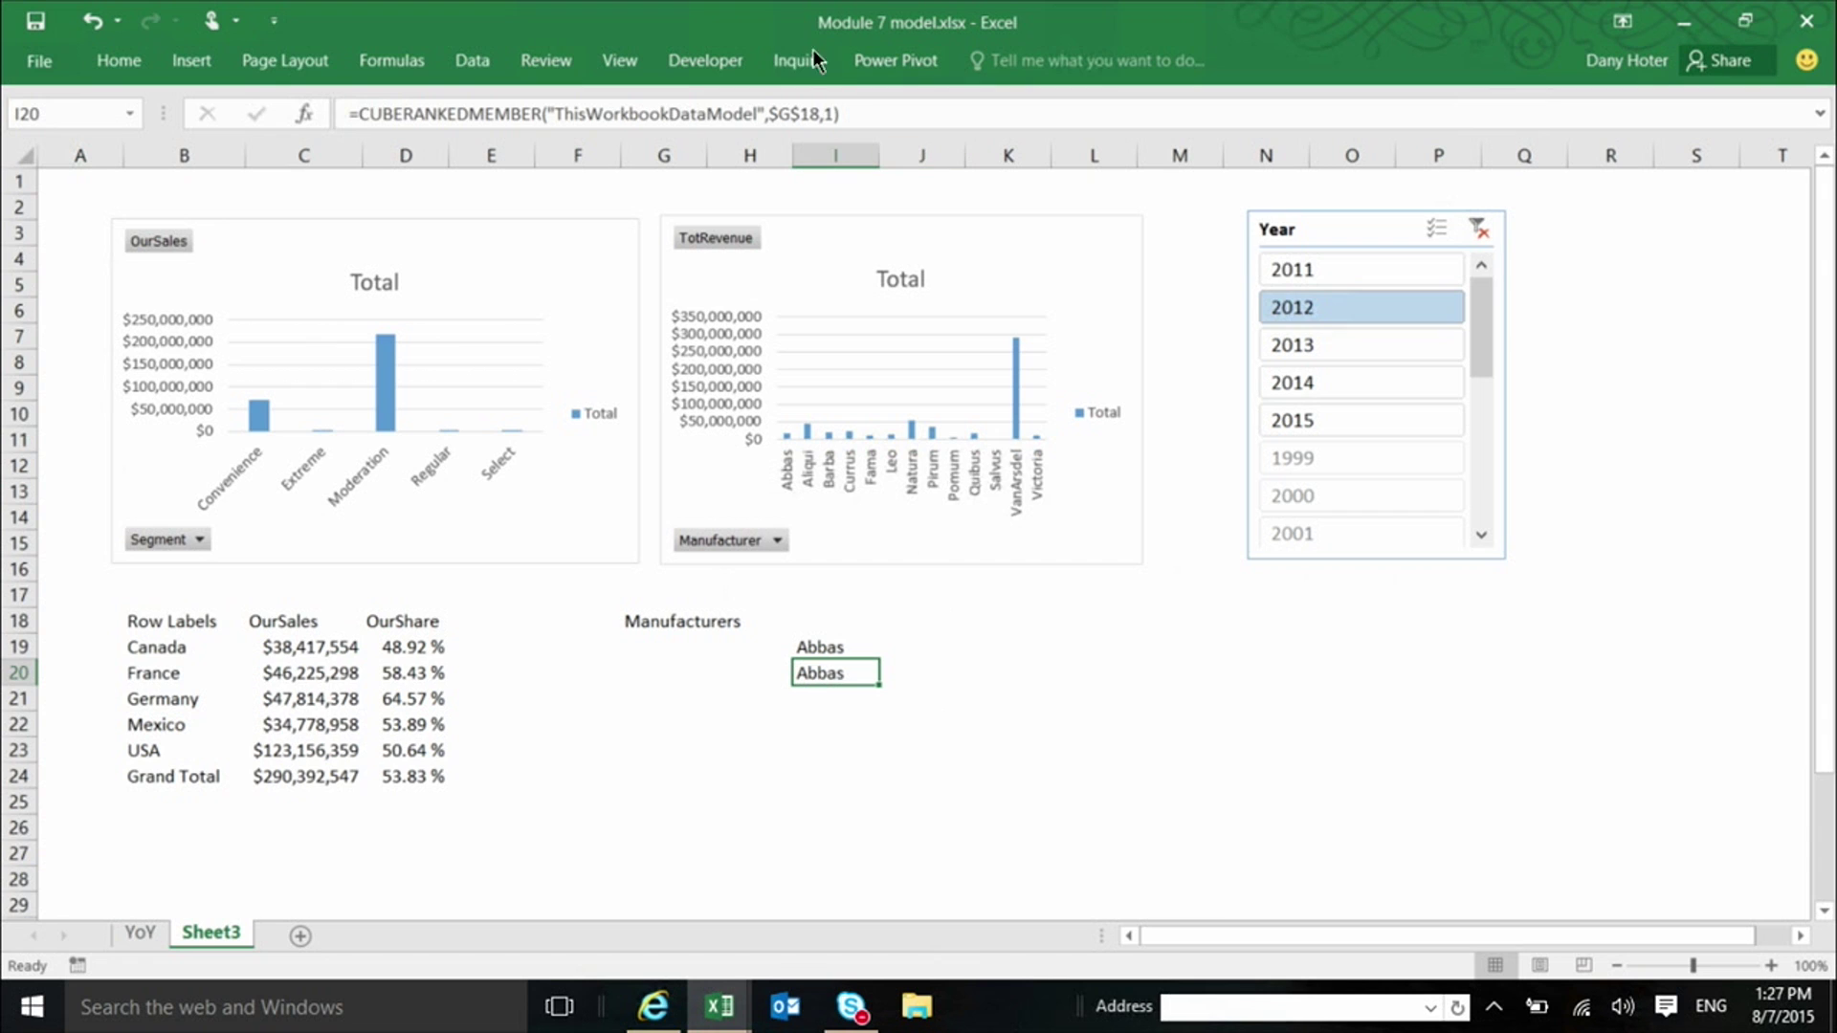
click(833, 115)
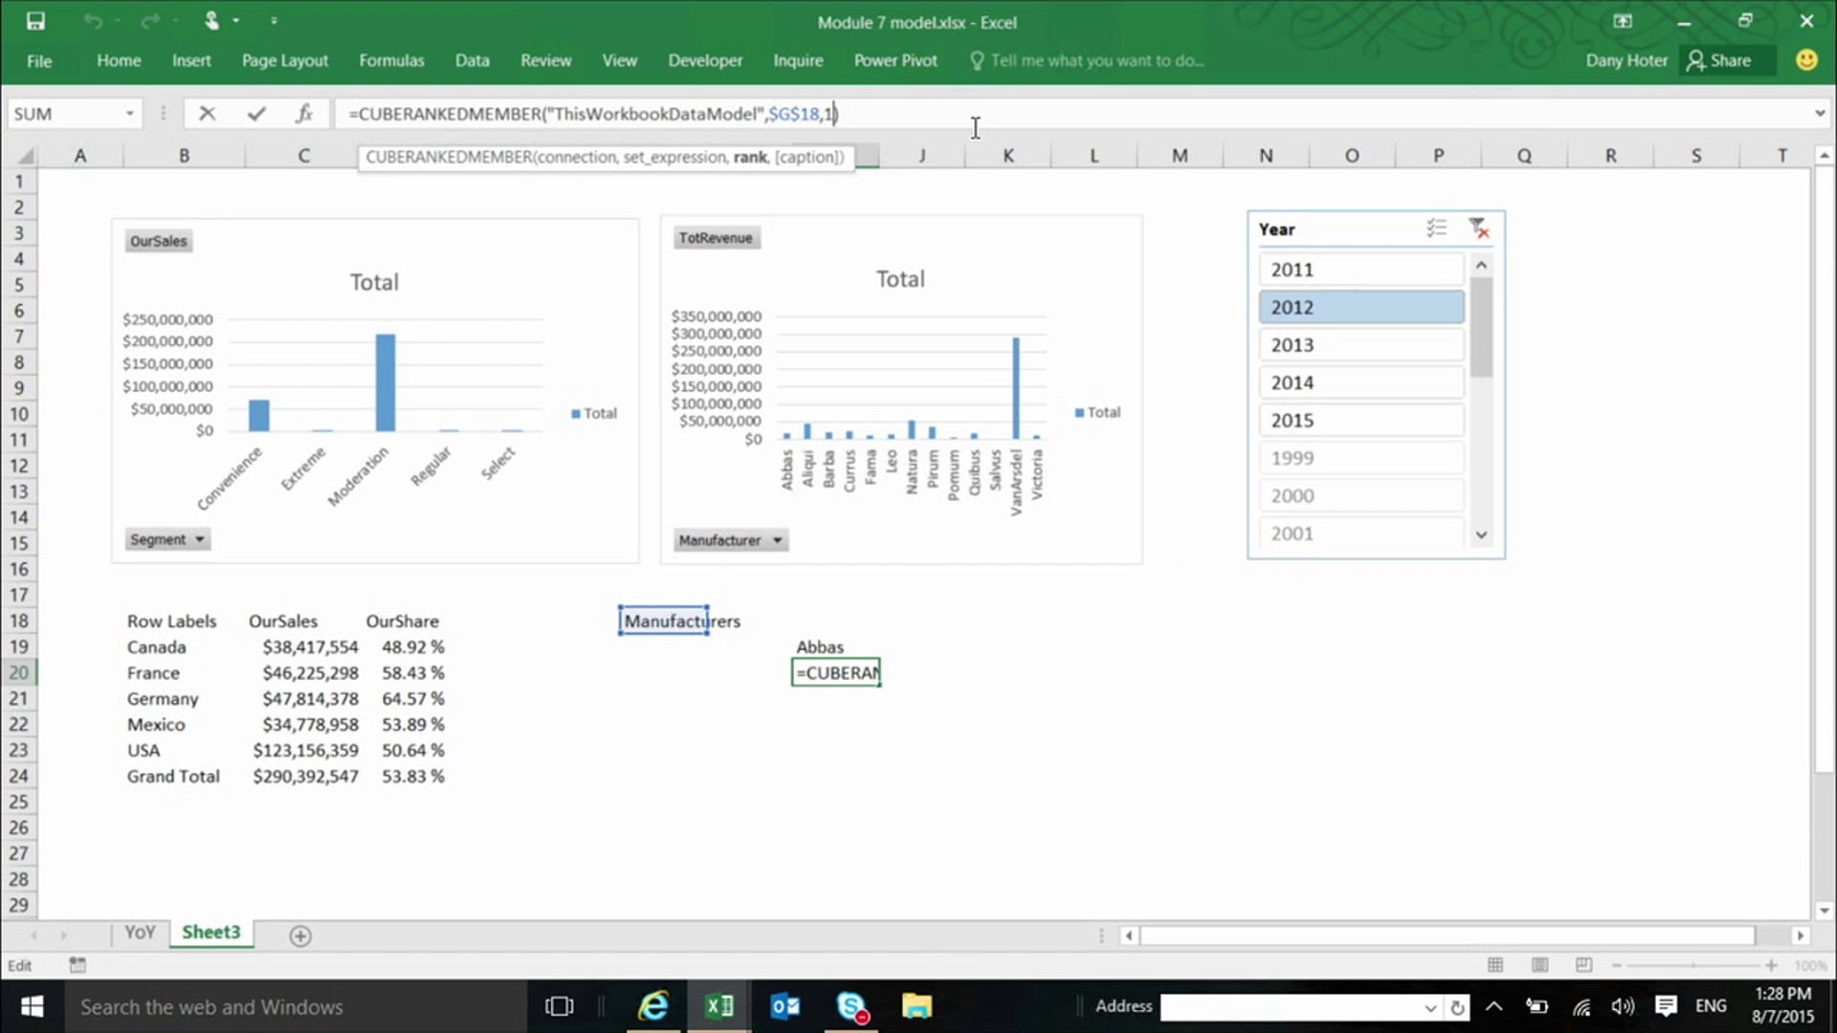
key(BackSpace)
text(2)
key(Return)
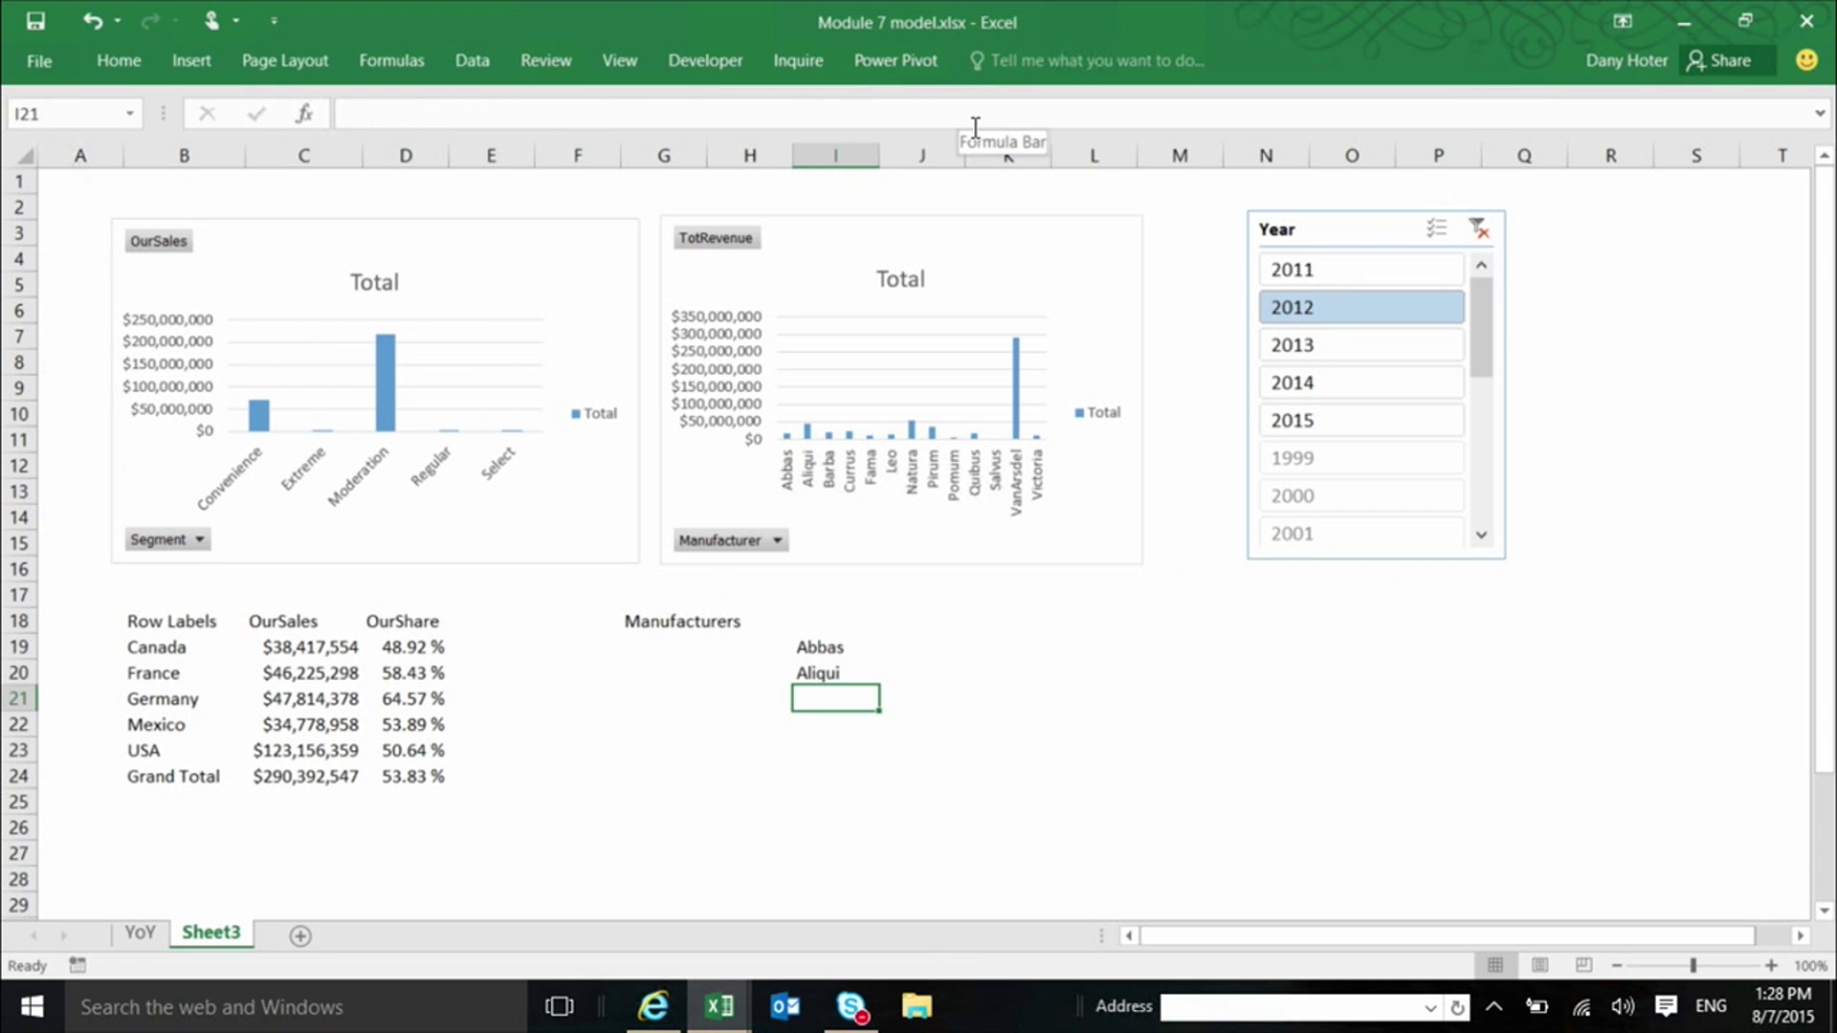
- Move to J18 and begin a CUBEMEMBER formula
key(Up)
key(Up)
key(Right)
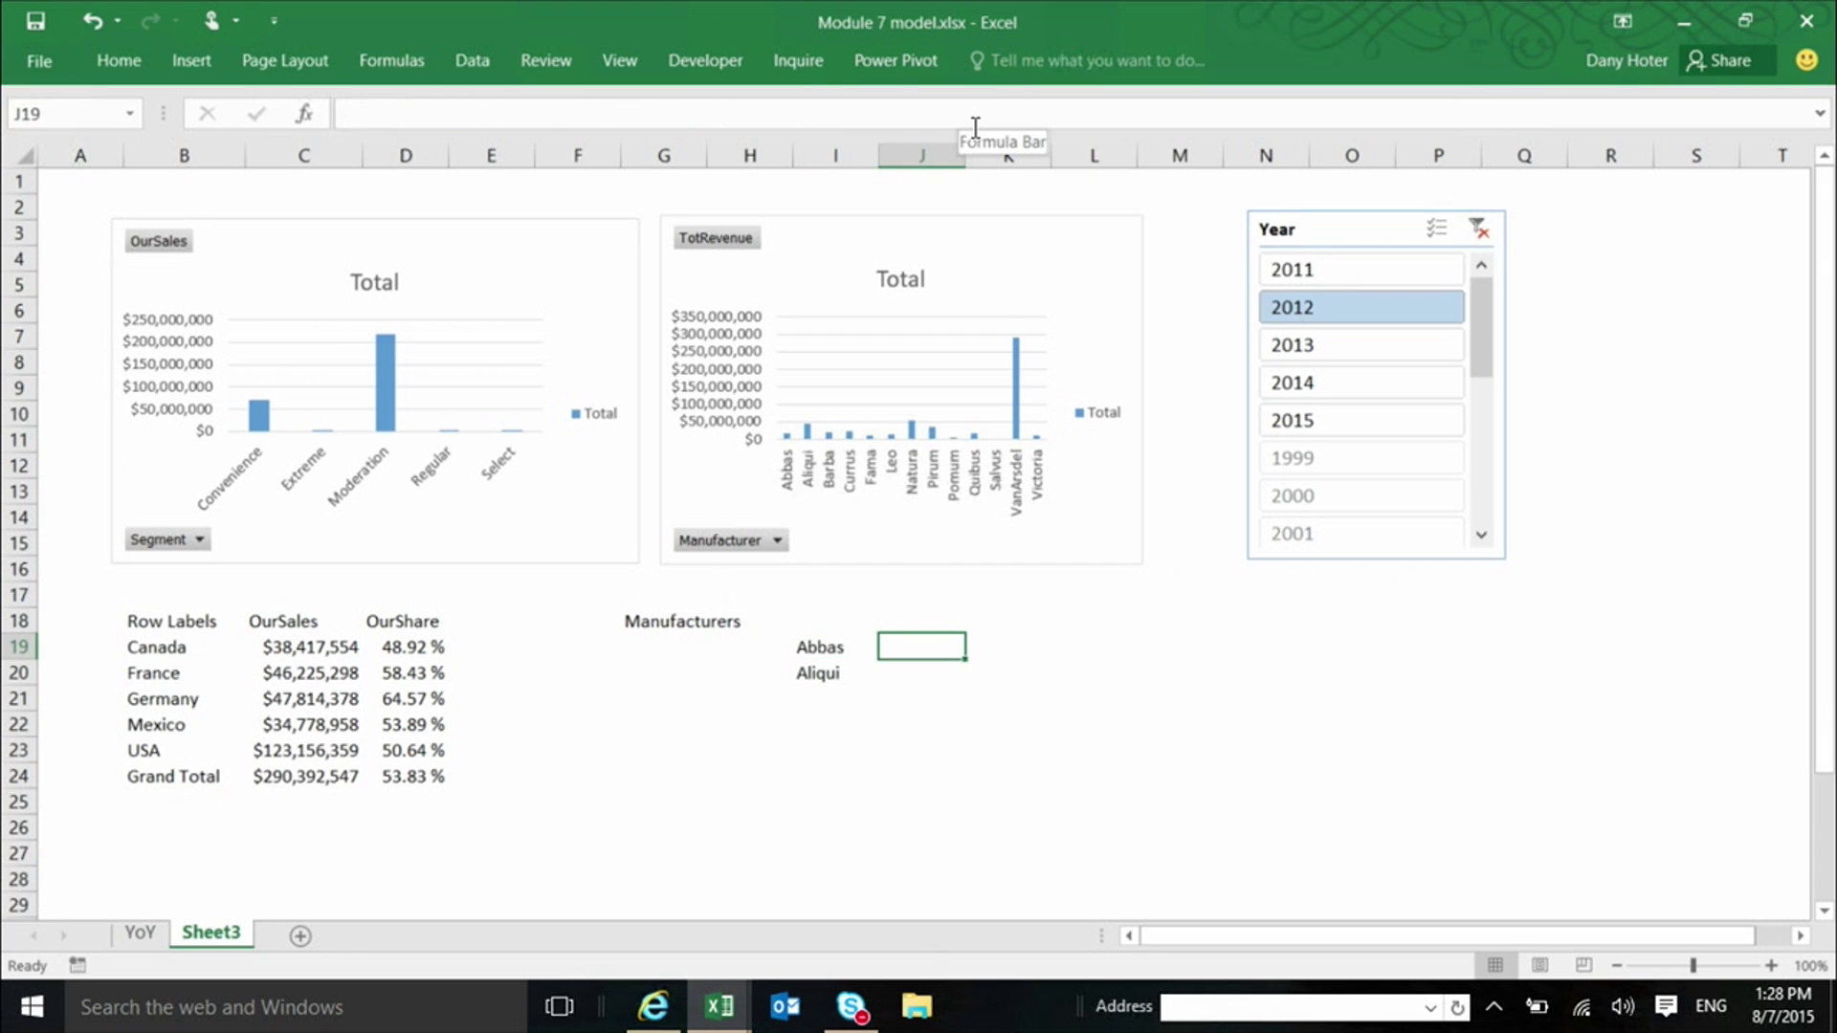
key(Up)
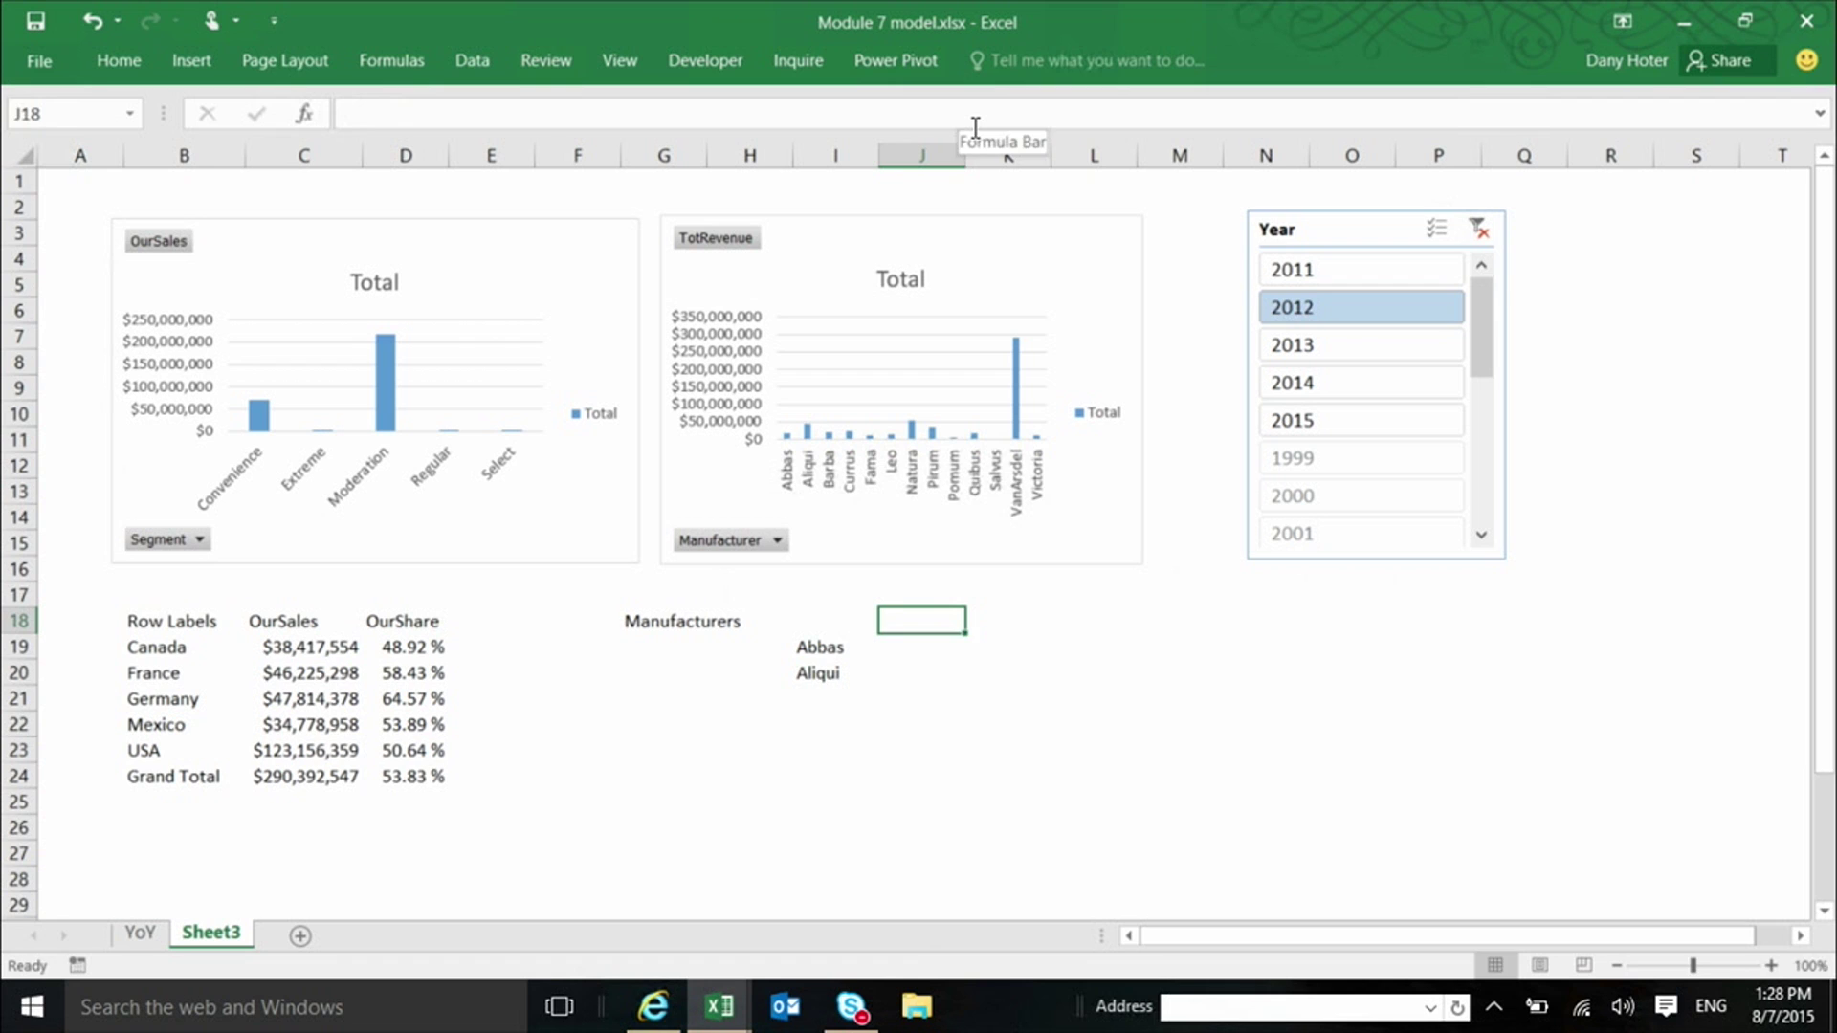
text(=cubem)
key(Tab)
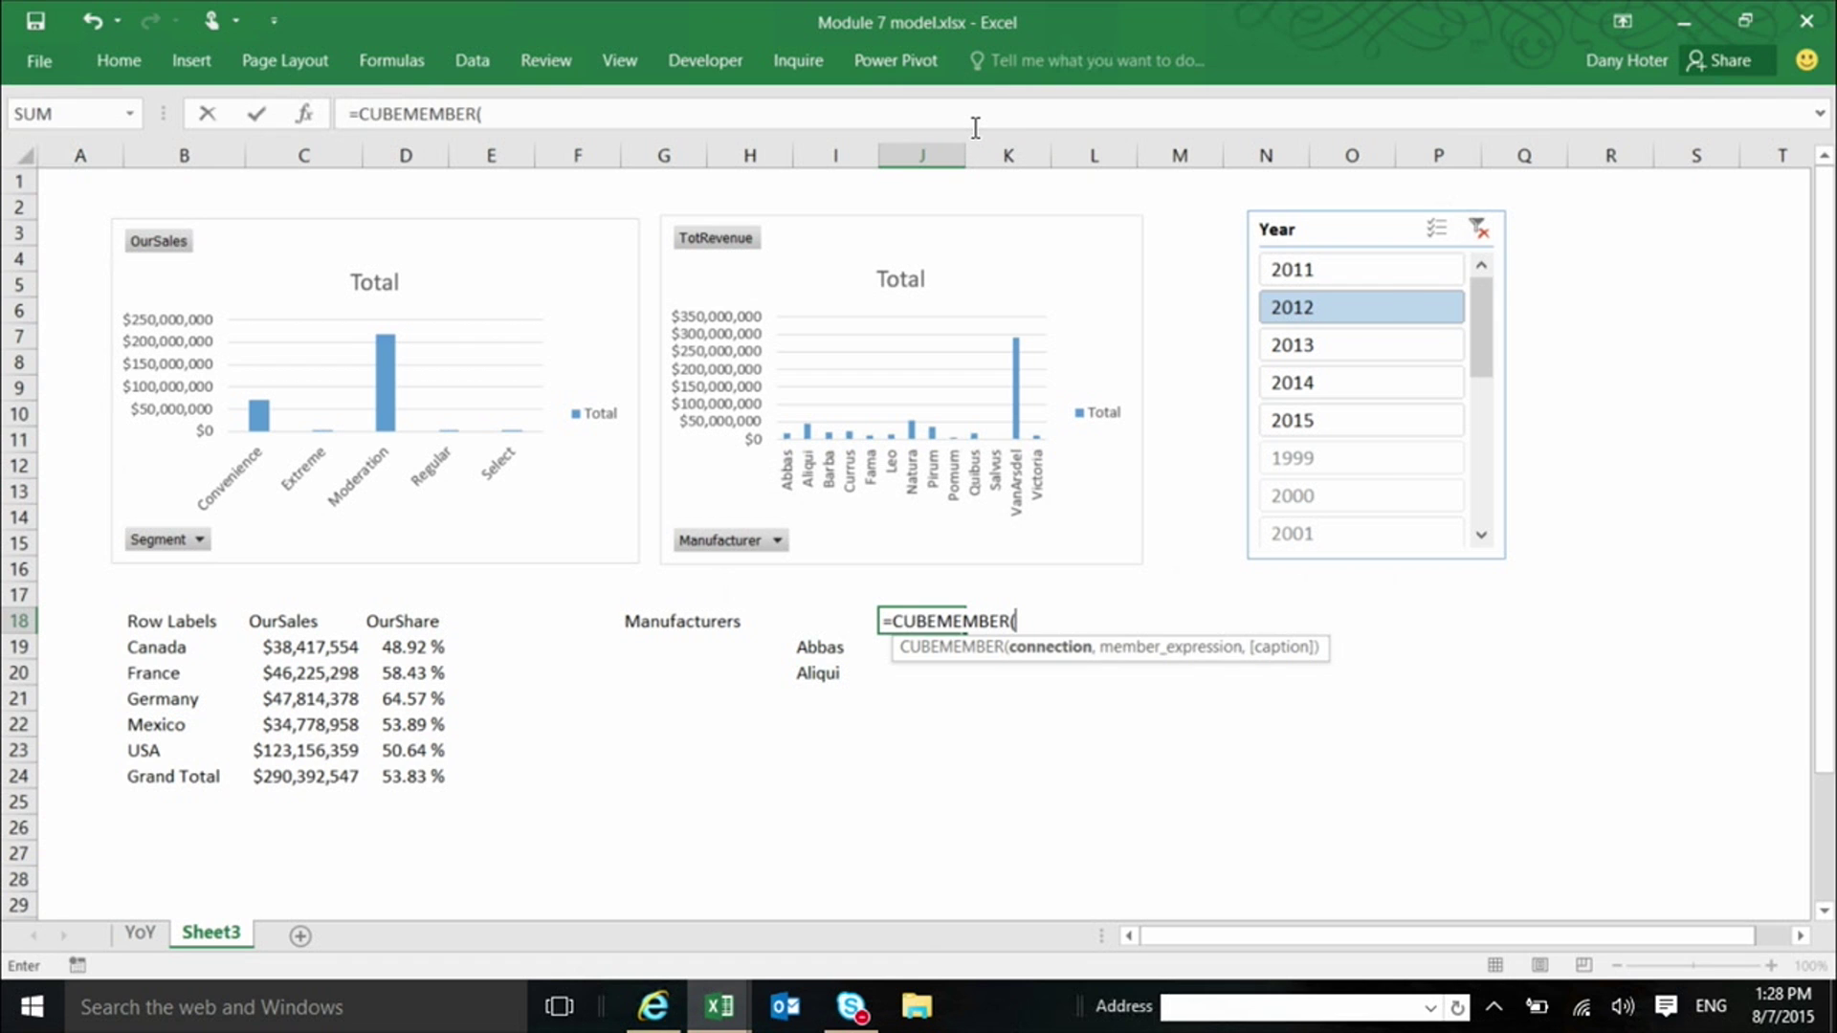
- Complete J18 as =CUBEMEMBER("ThisWorkbookDataModel","[Measures].[OurSales]") to show the OurSales header
text(")
key(Tab)
text(",)
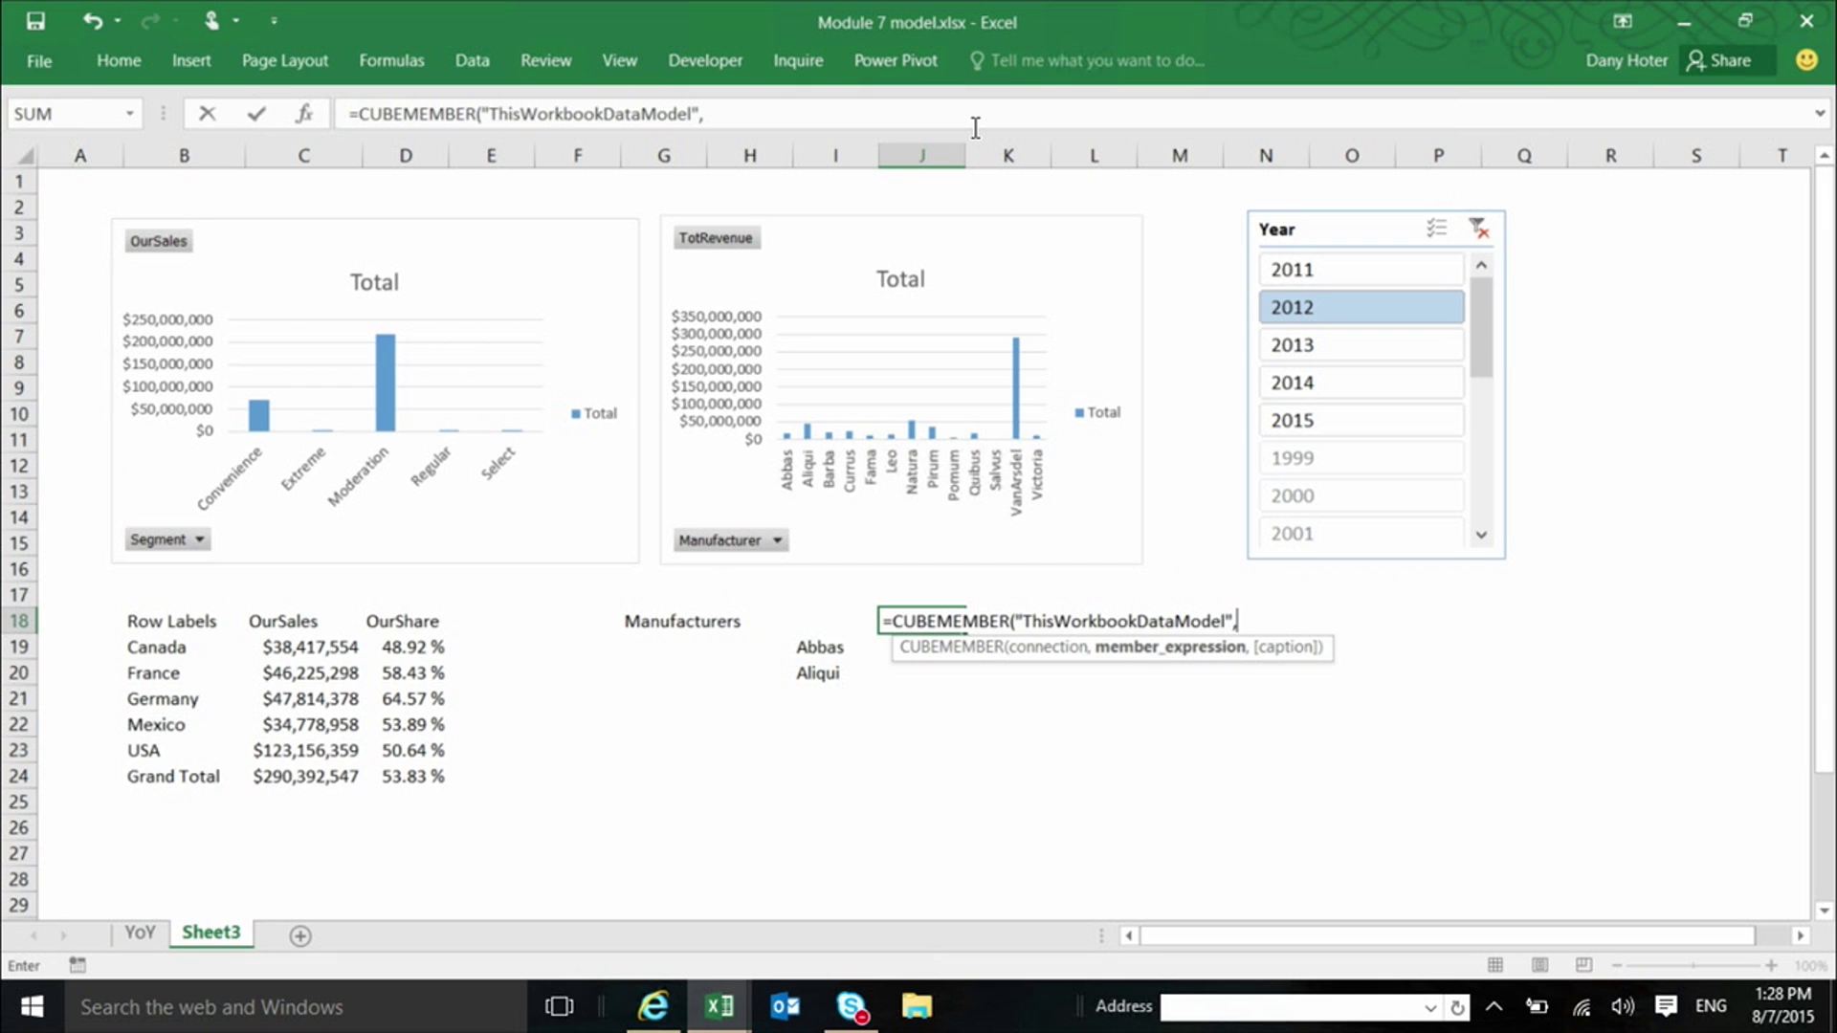
text(")
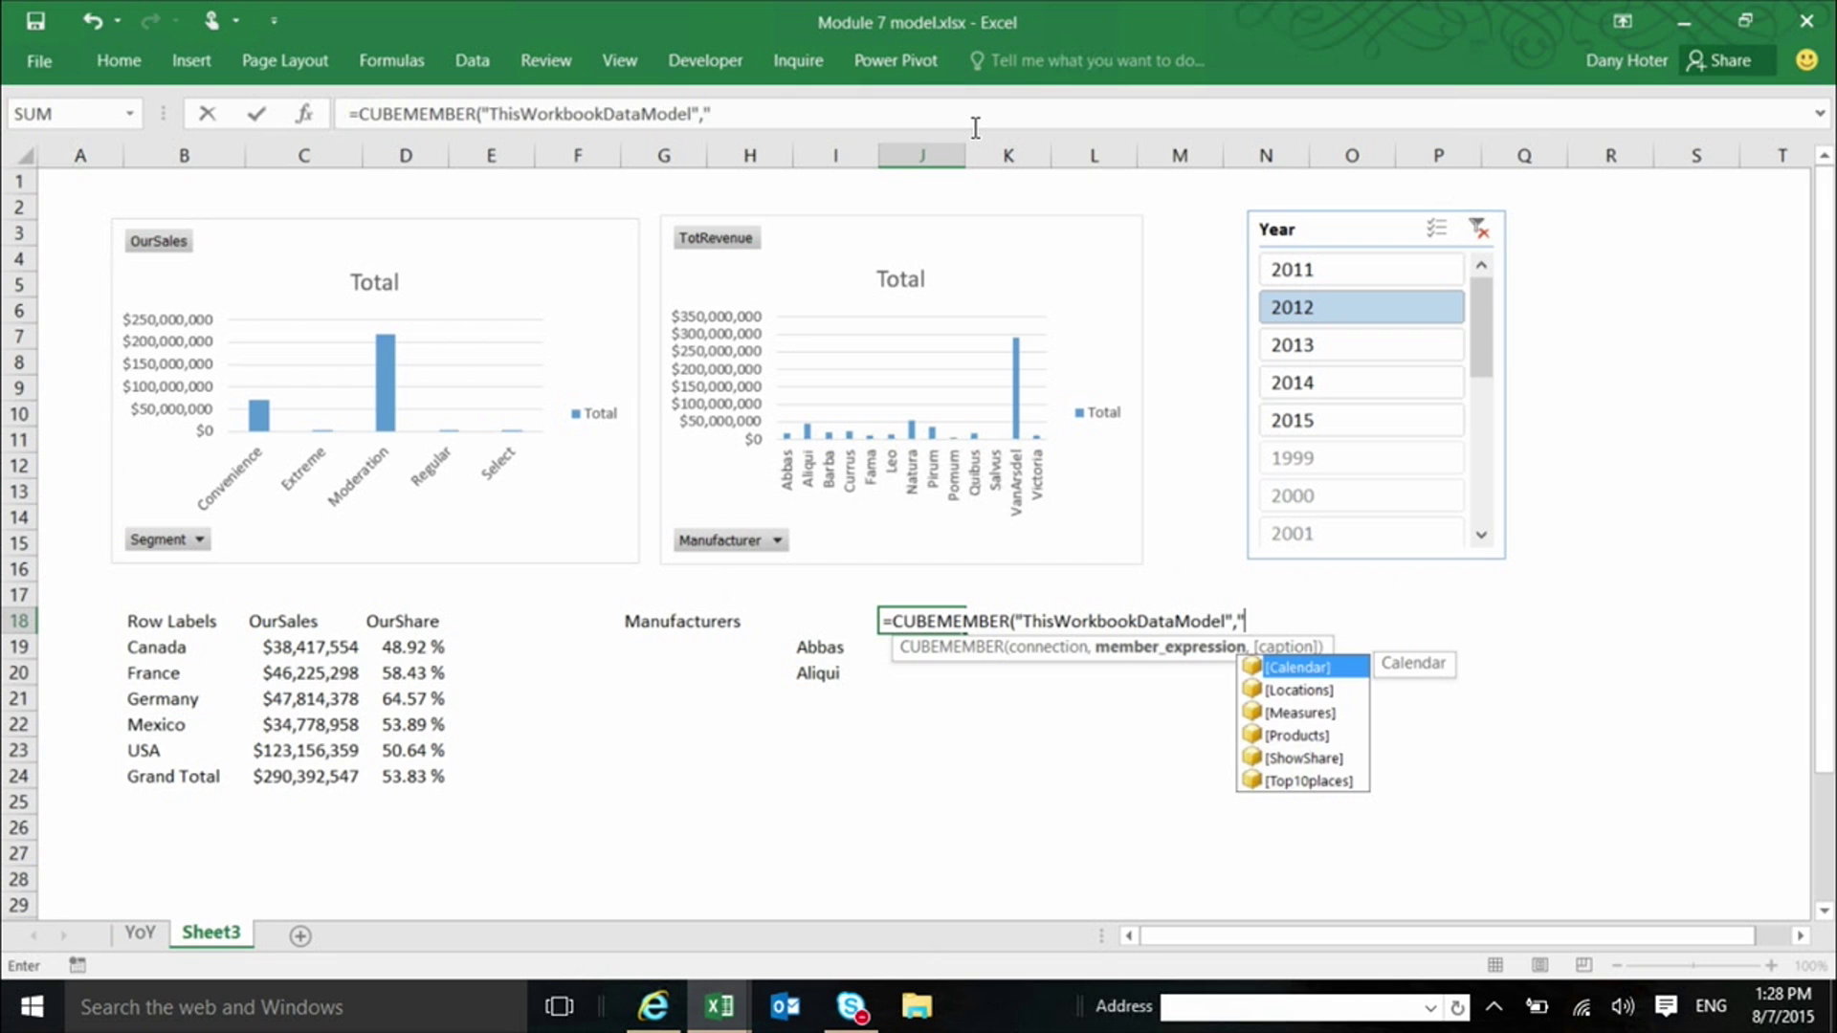
key(Down)
key(Down)
key(Tab)
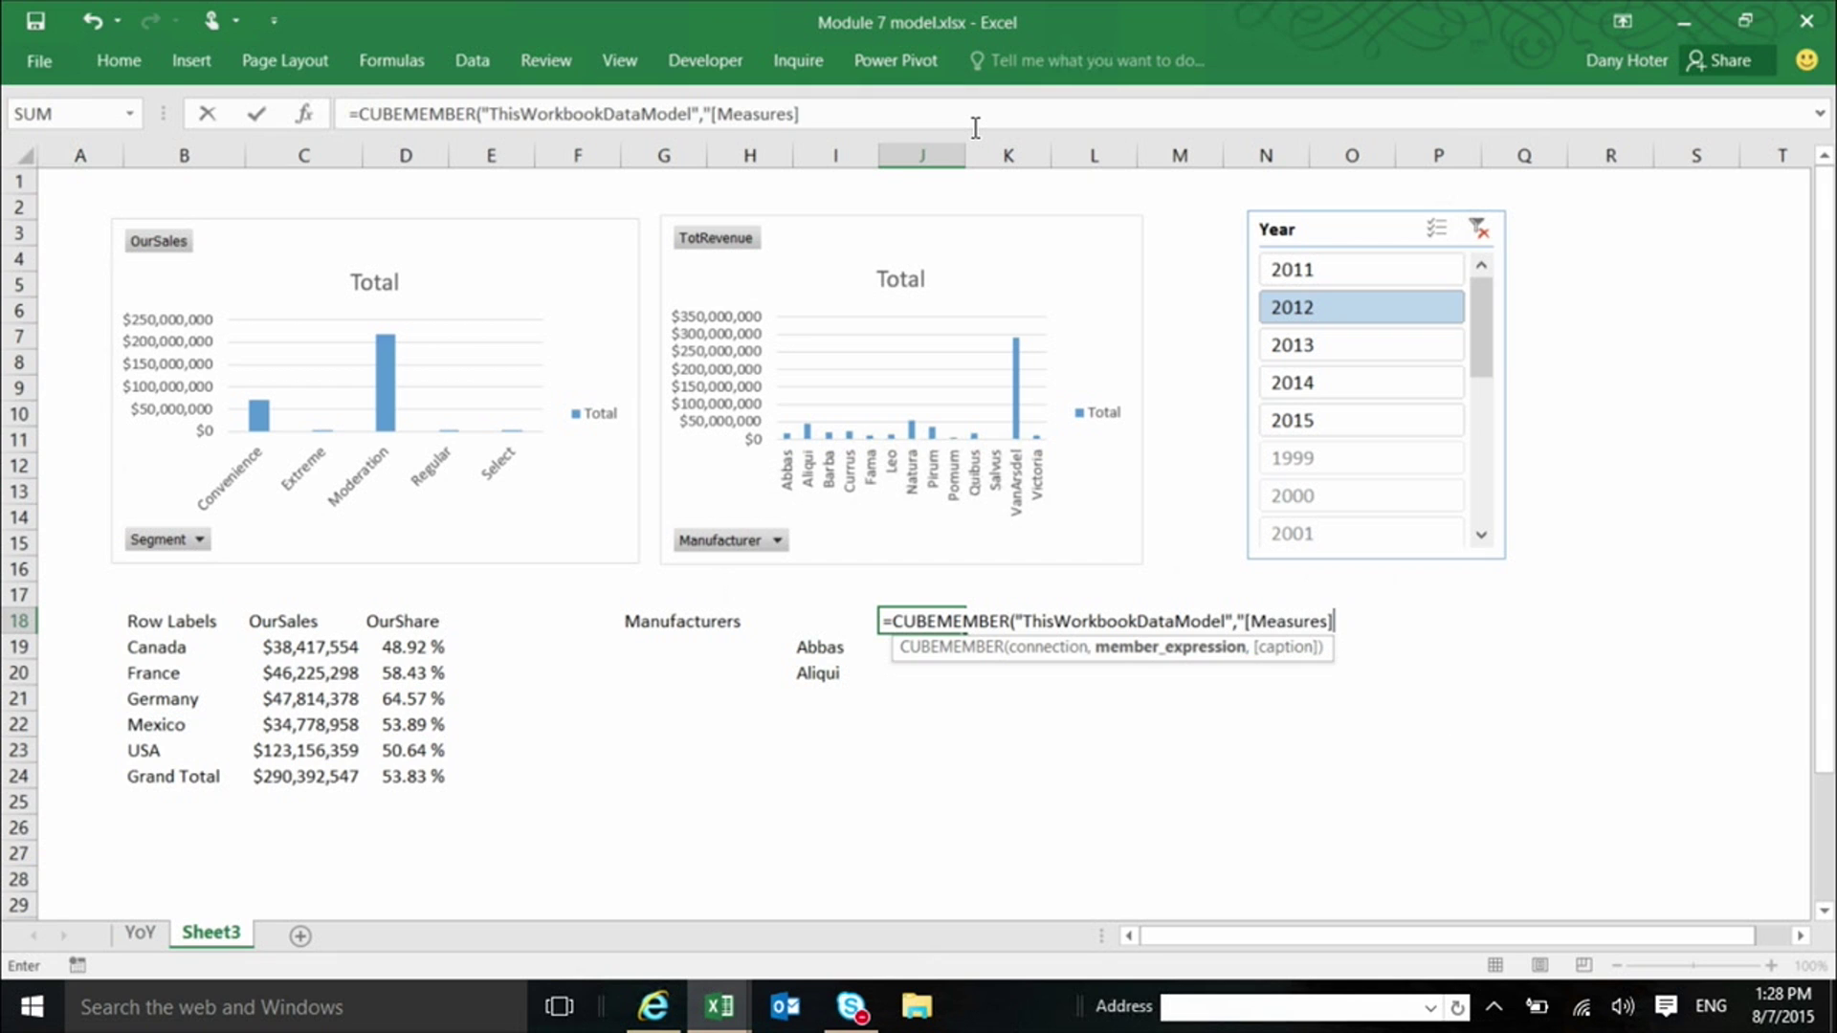
text(.)
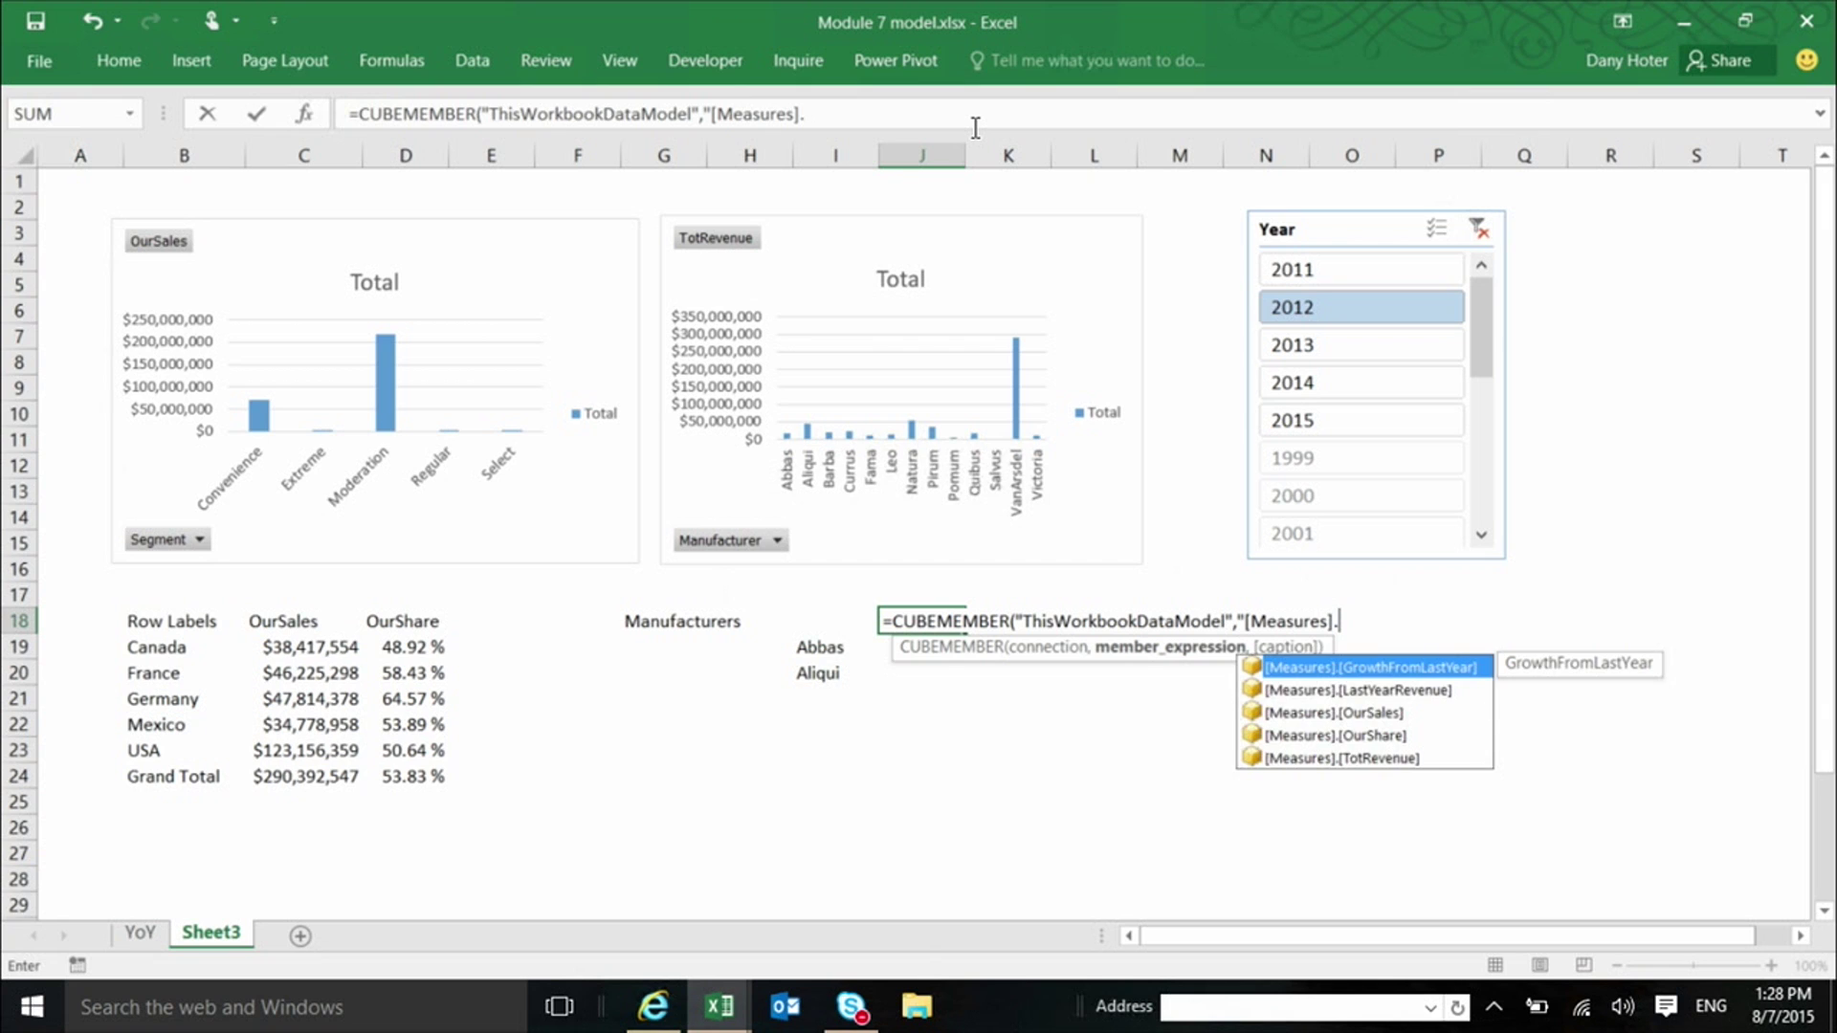
key(Down)
key(Down)
key(Tab)
text())
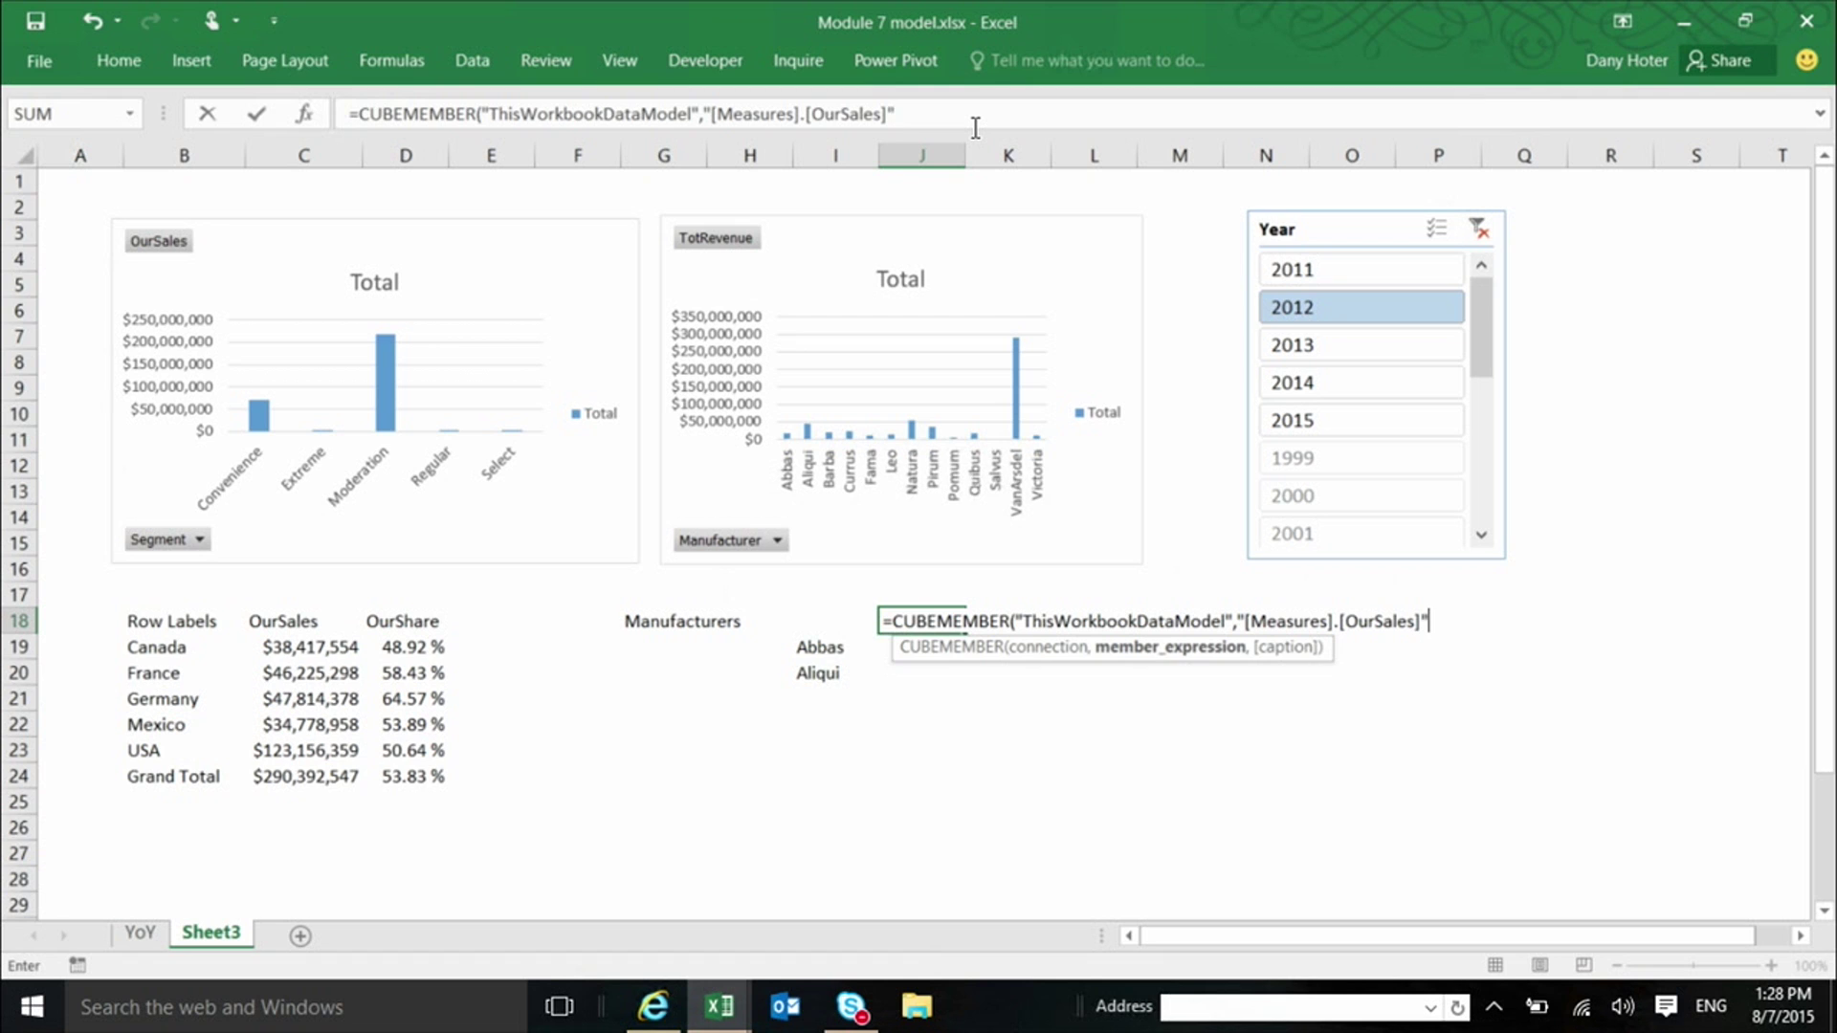
key(Return)
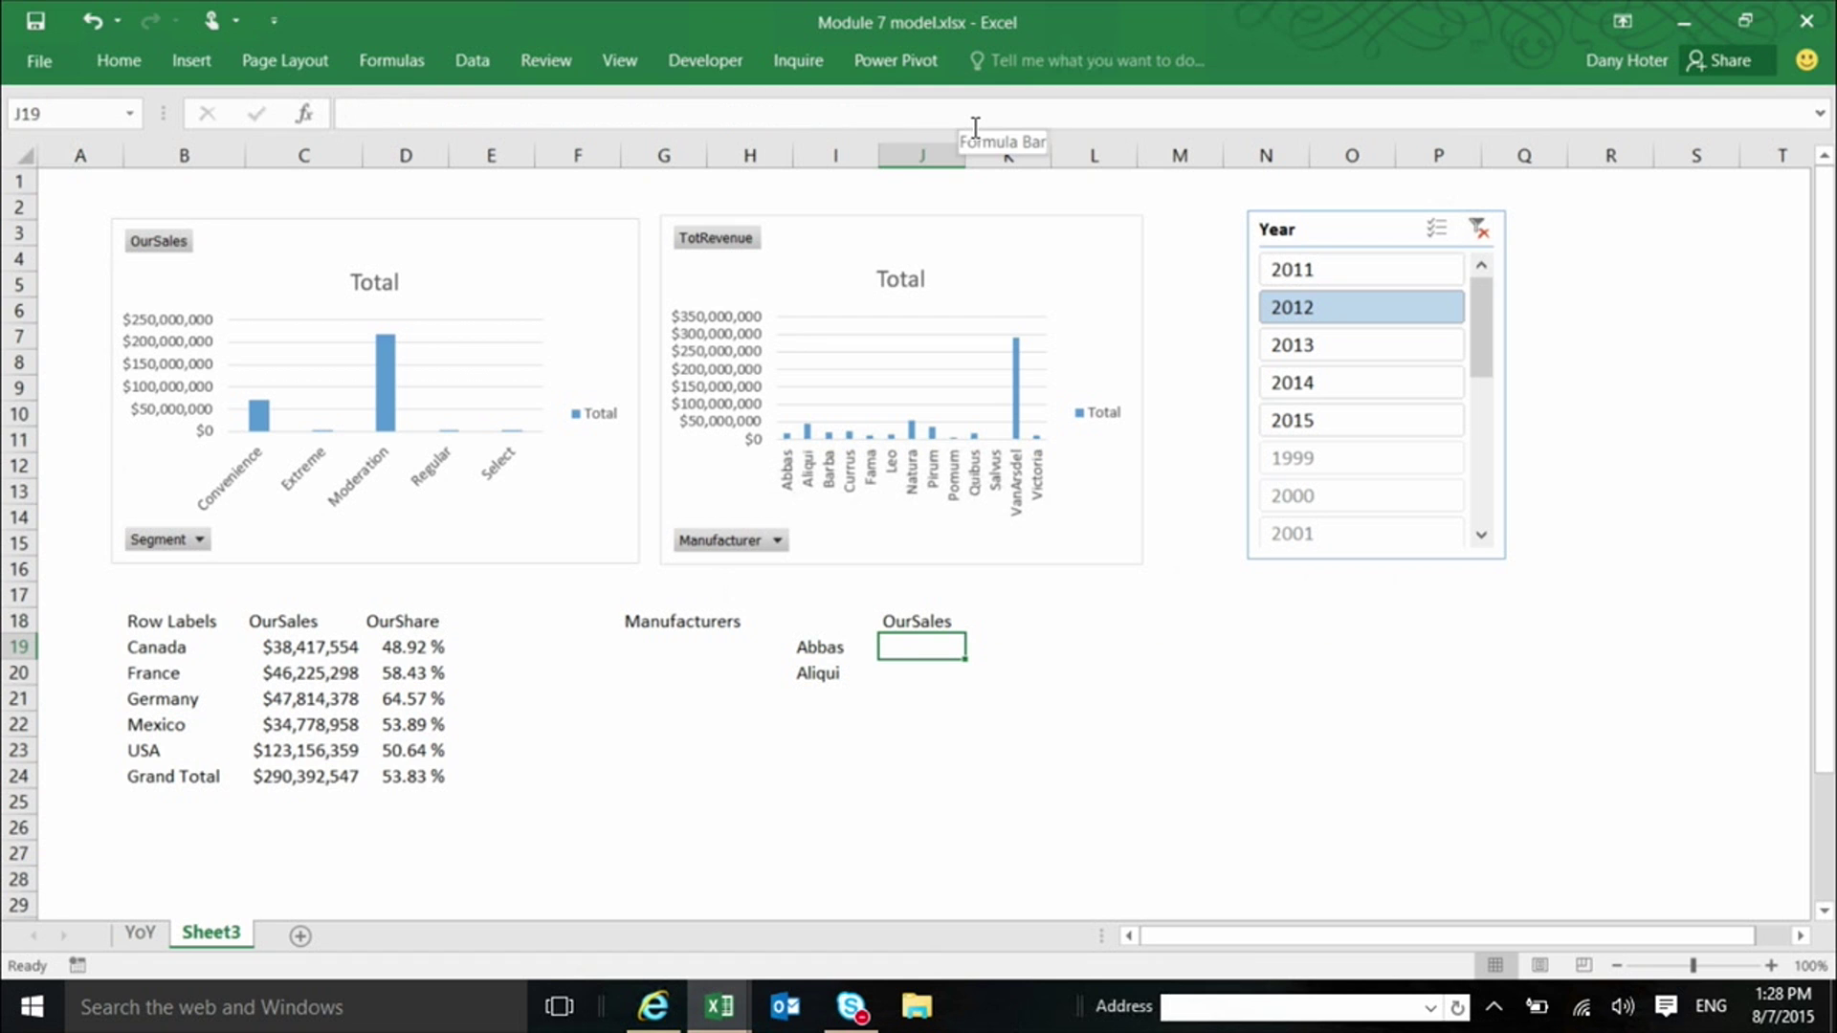
- Start a CUBEVALUE formula in J19 on the ThisWorkbookDataModel connection, checking the Abbas cell's formula
text(=cubev)
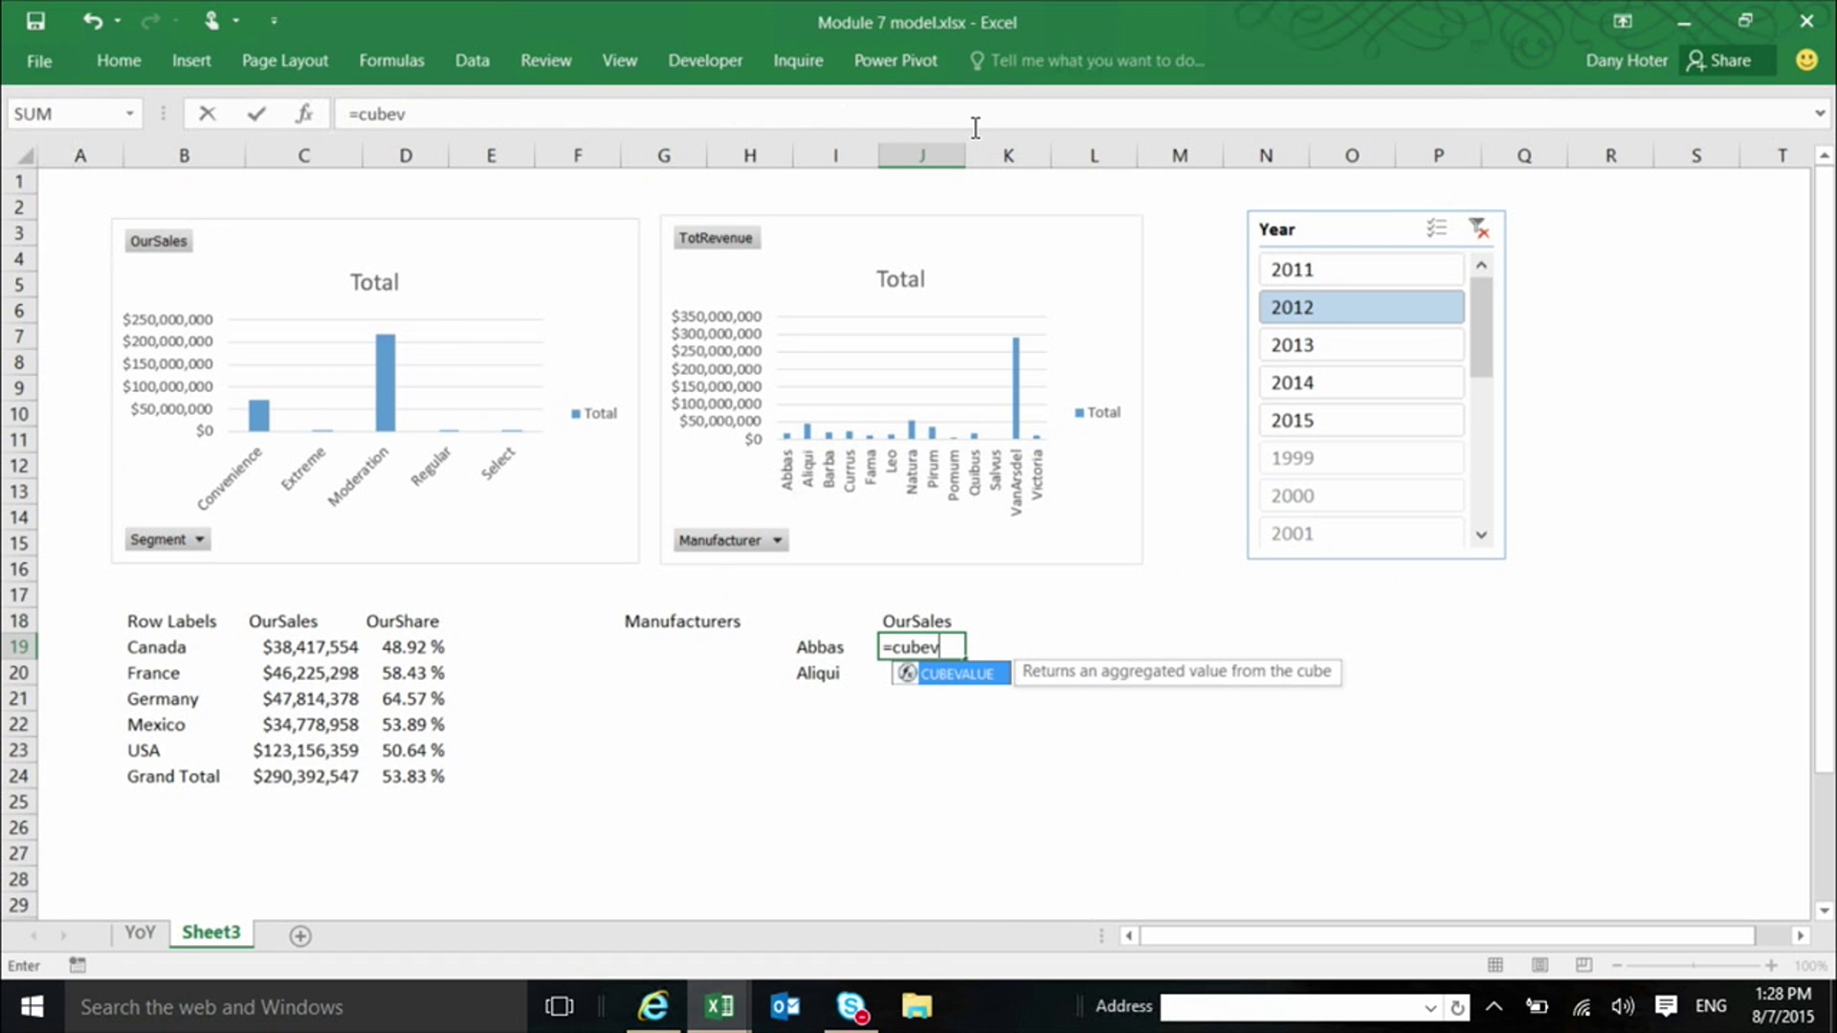
key(Tab)
text(")
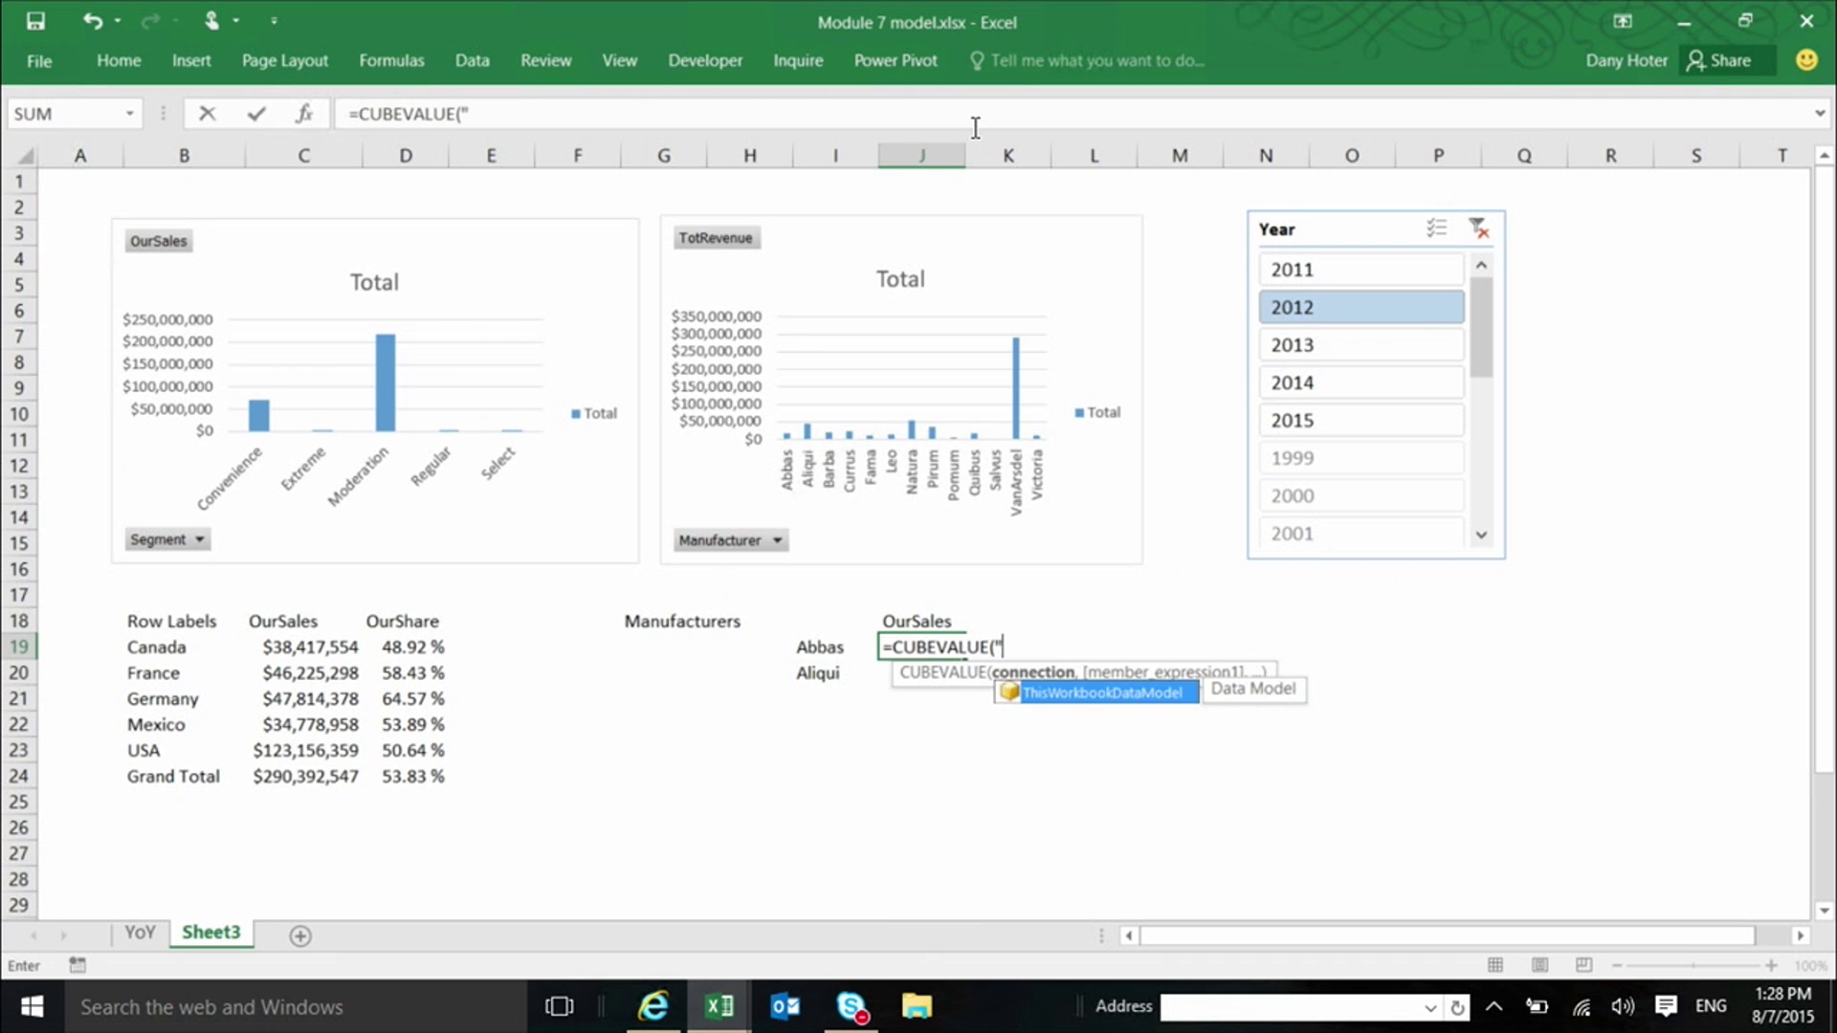
key(Tab)
text(")
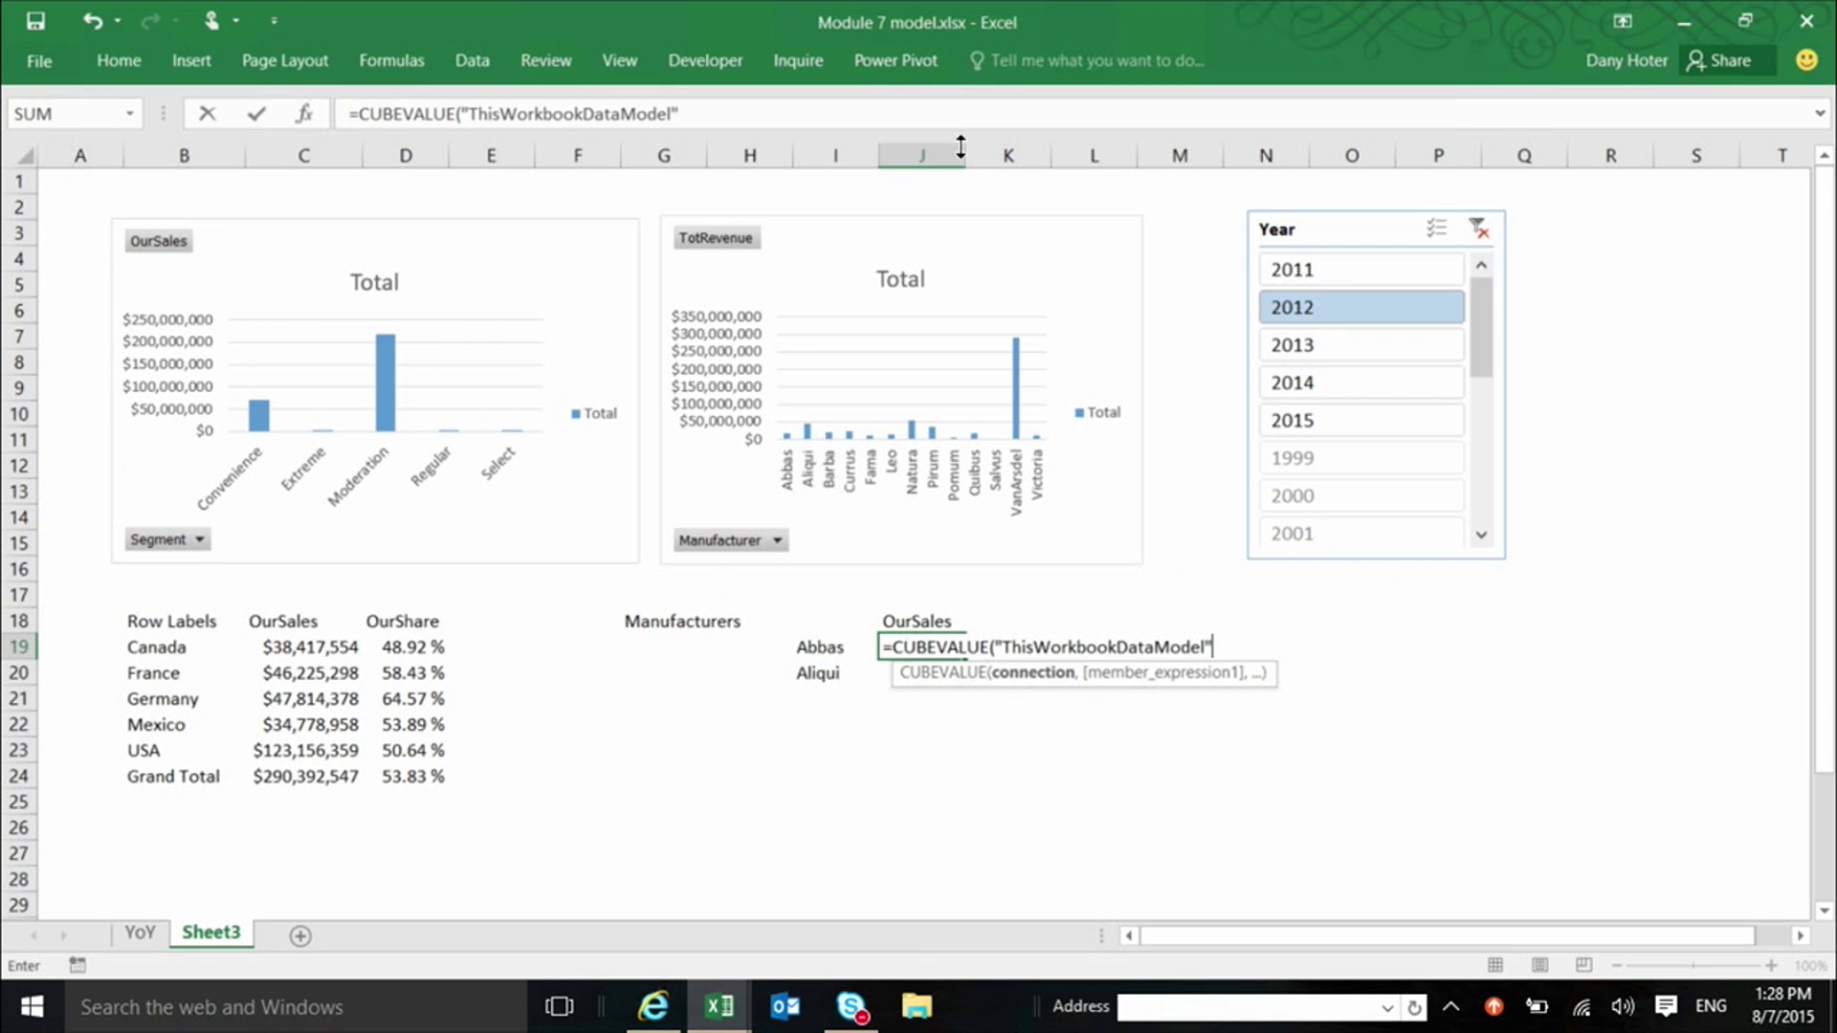
click(824, 650)
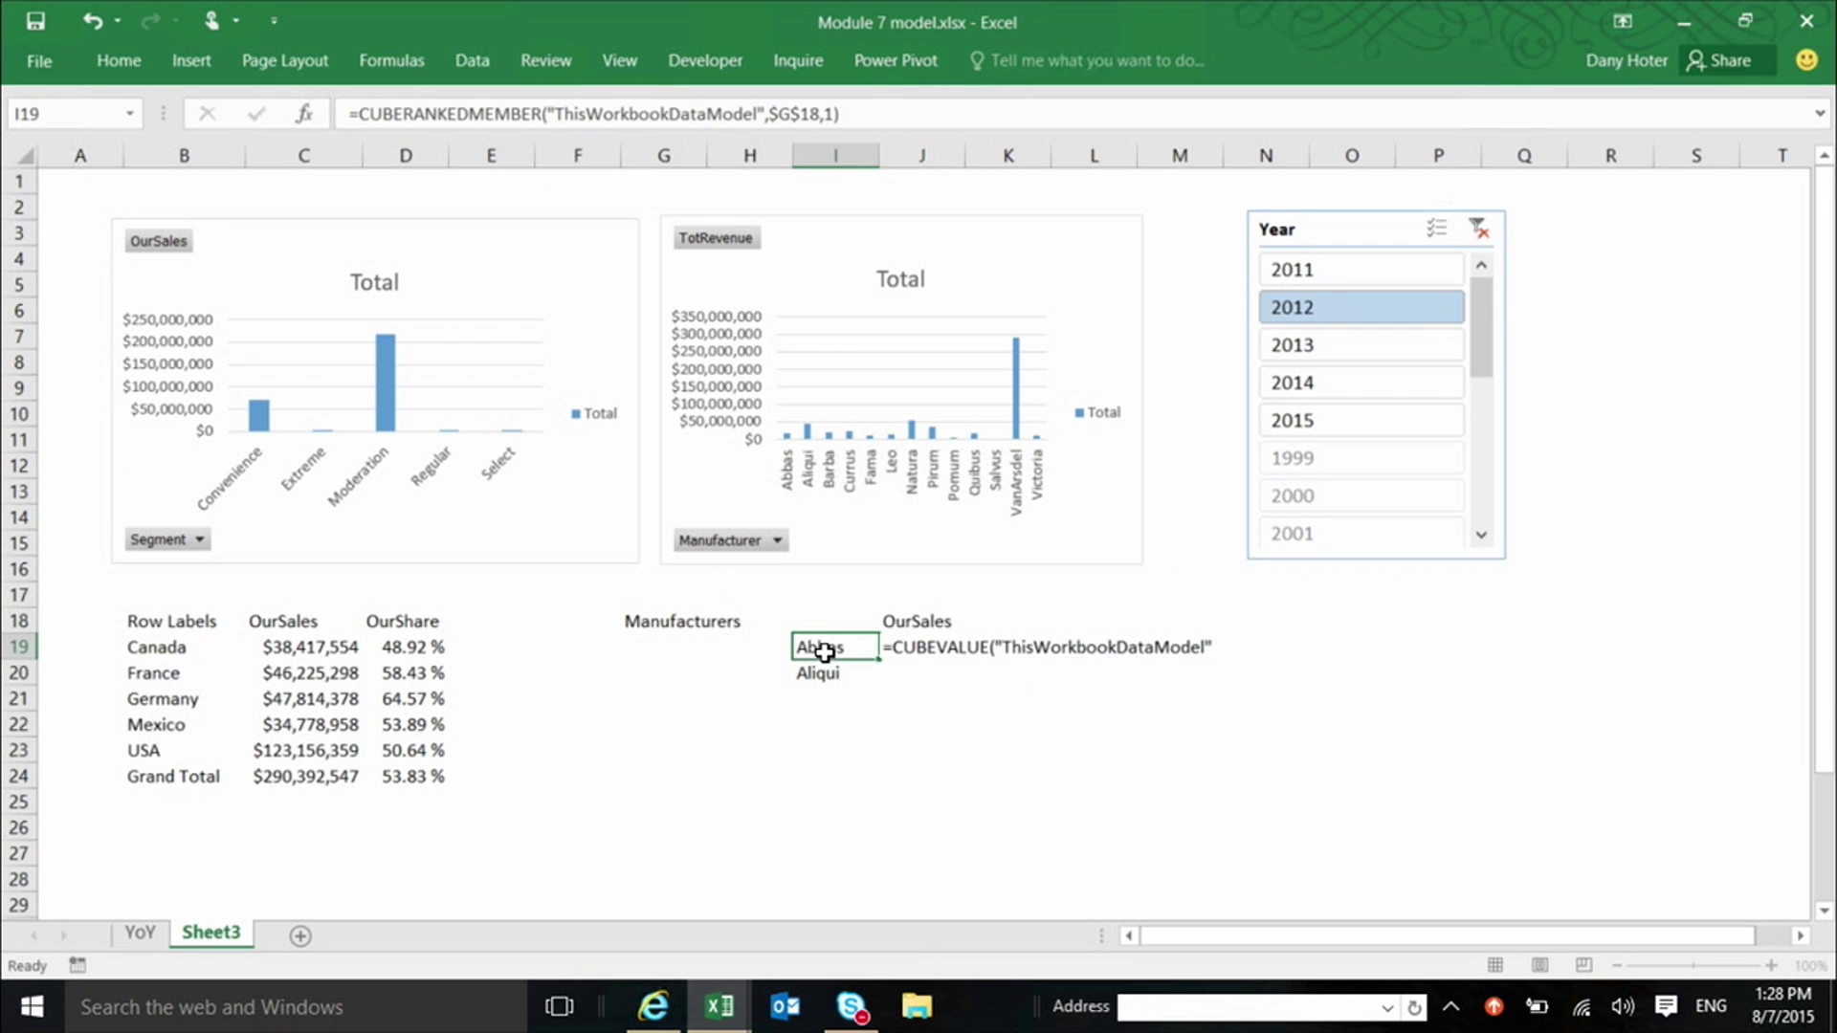
key(Escape)
click(936, 669)
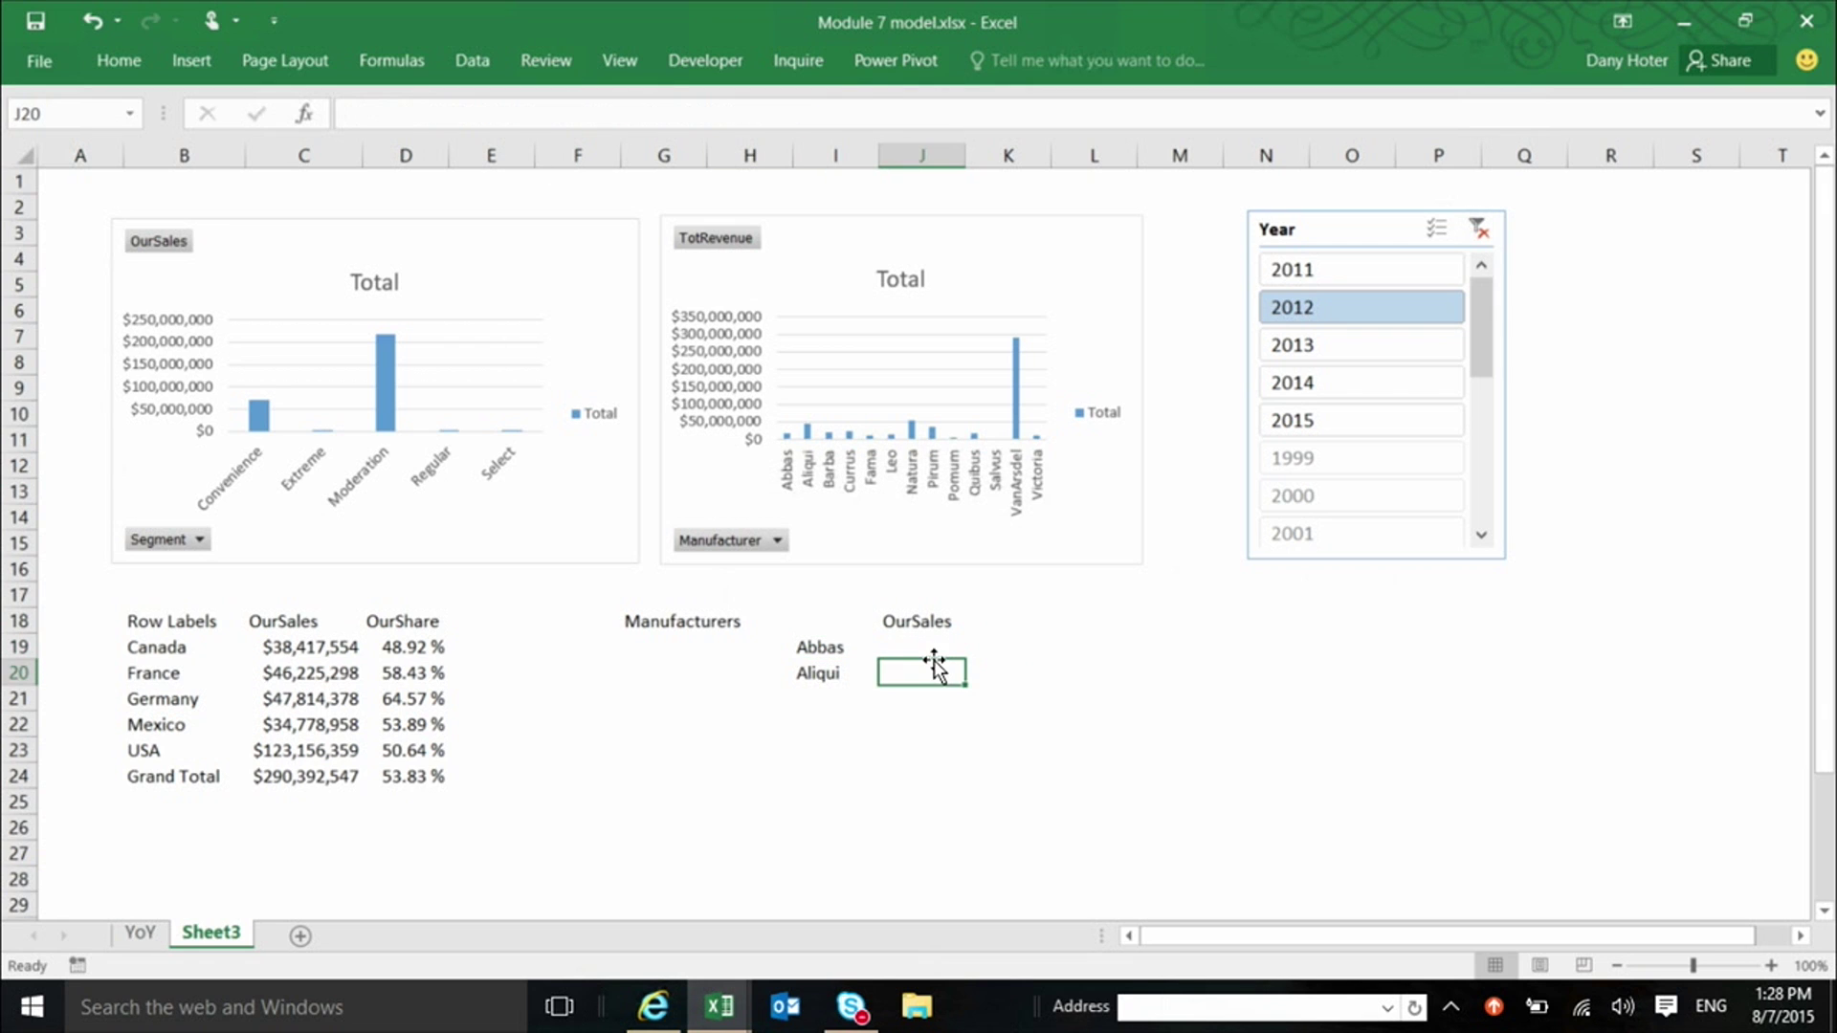
click(922, 647)
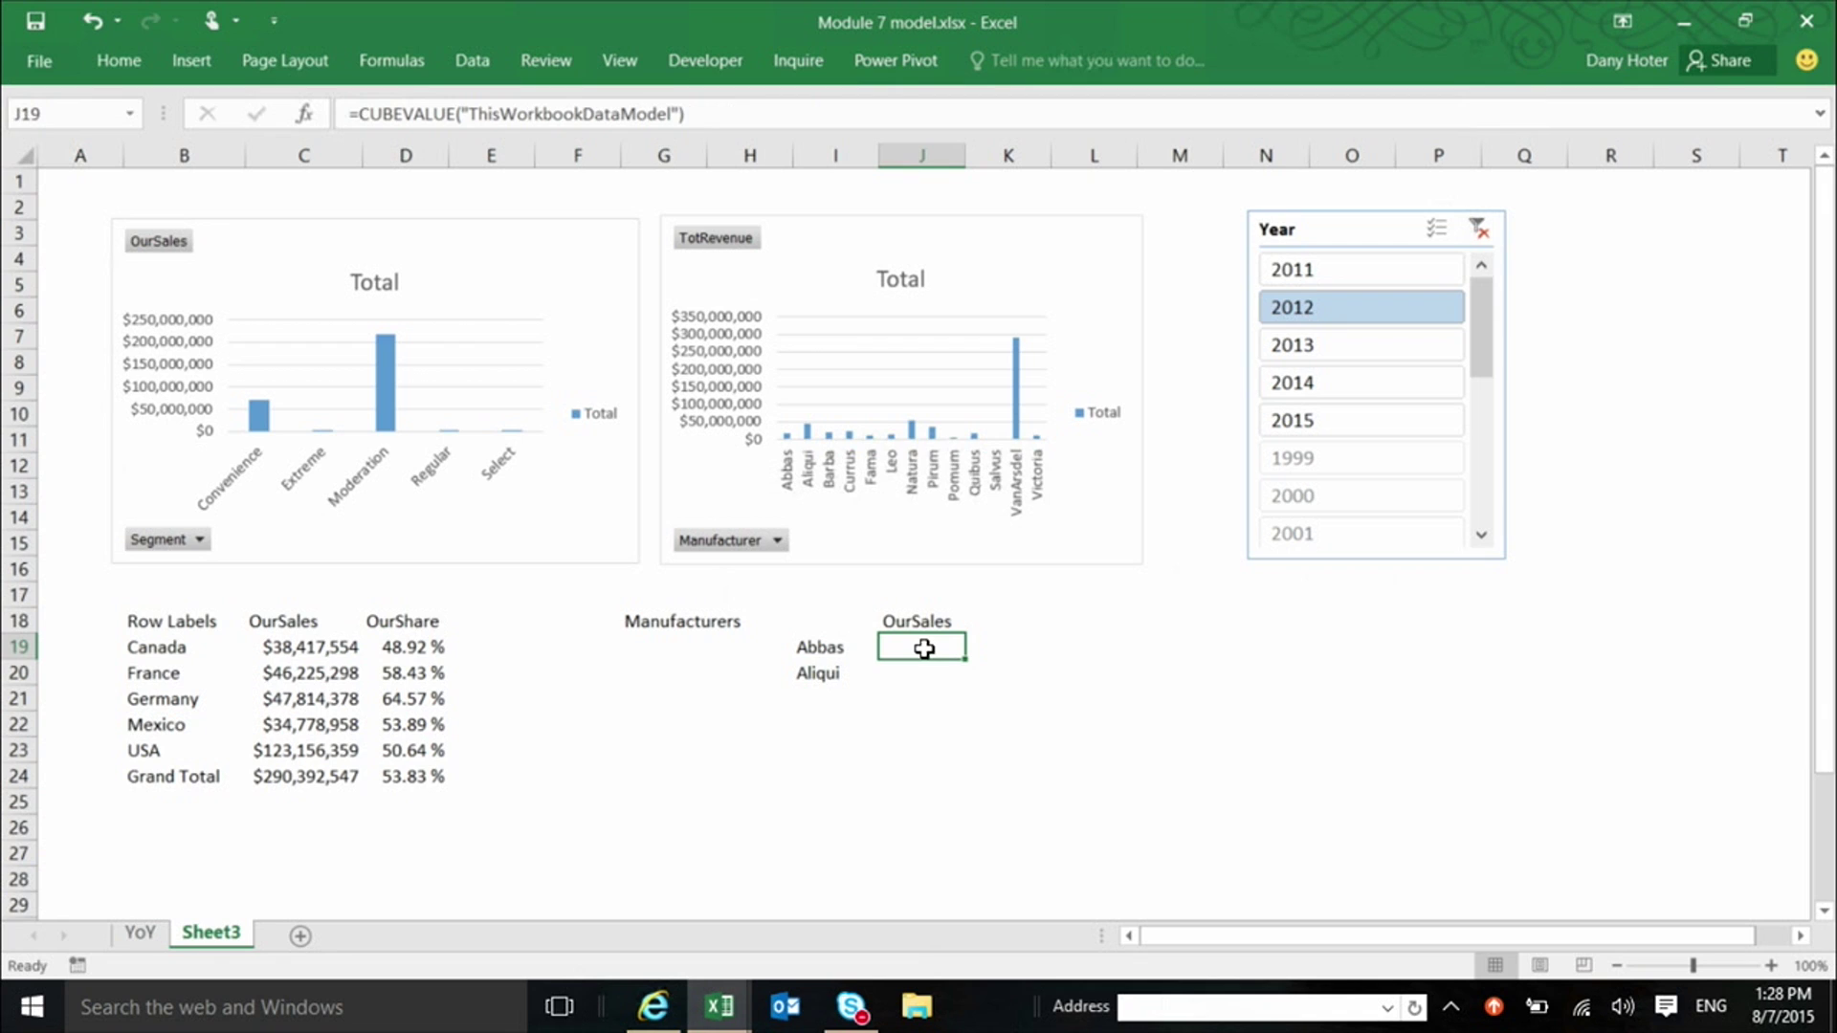
- Complete J19 as =CUBEVALUE("ThisWorkbookDataModel",I19,J$18,Slicer_Year1) and commit it
click(692, 114)
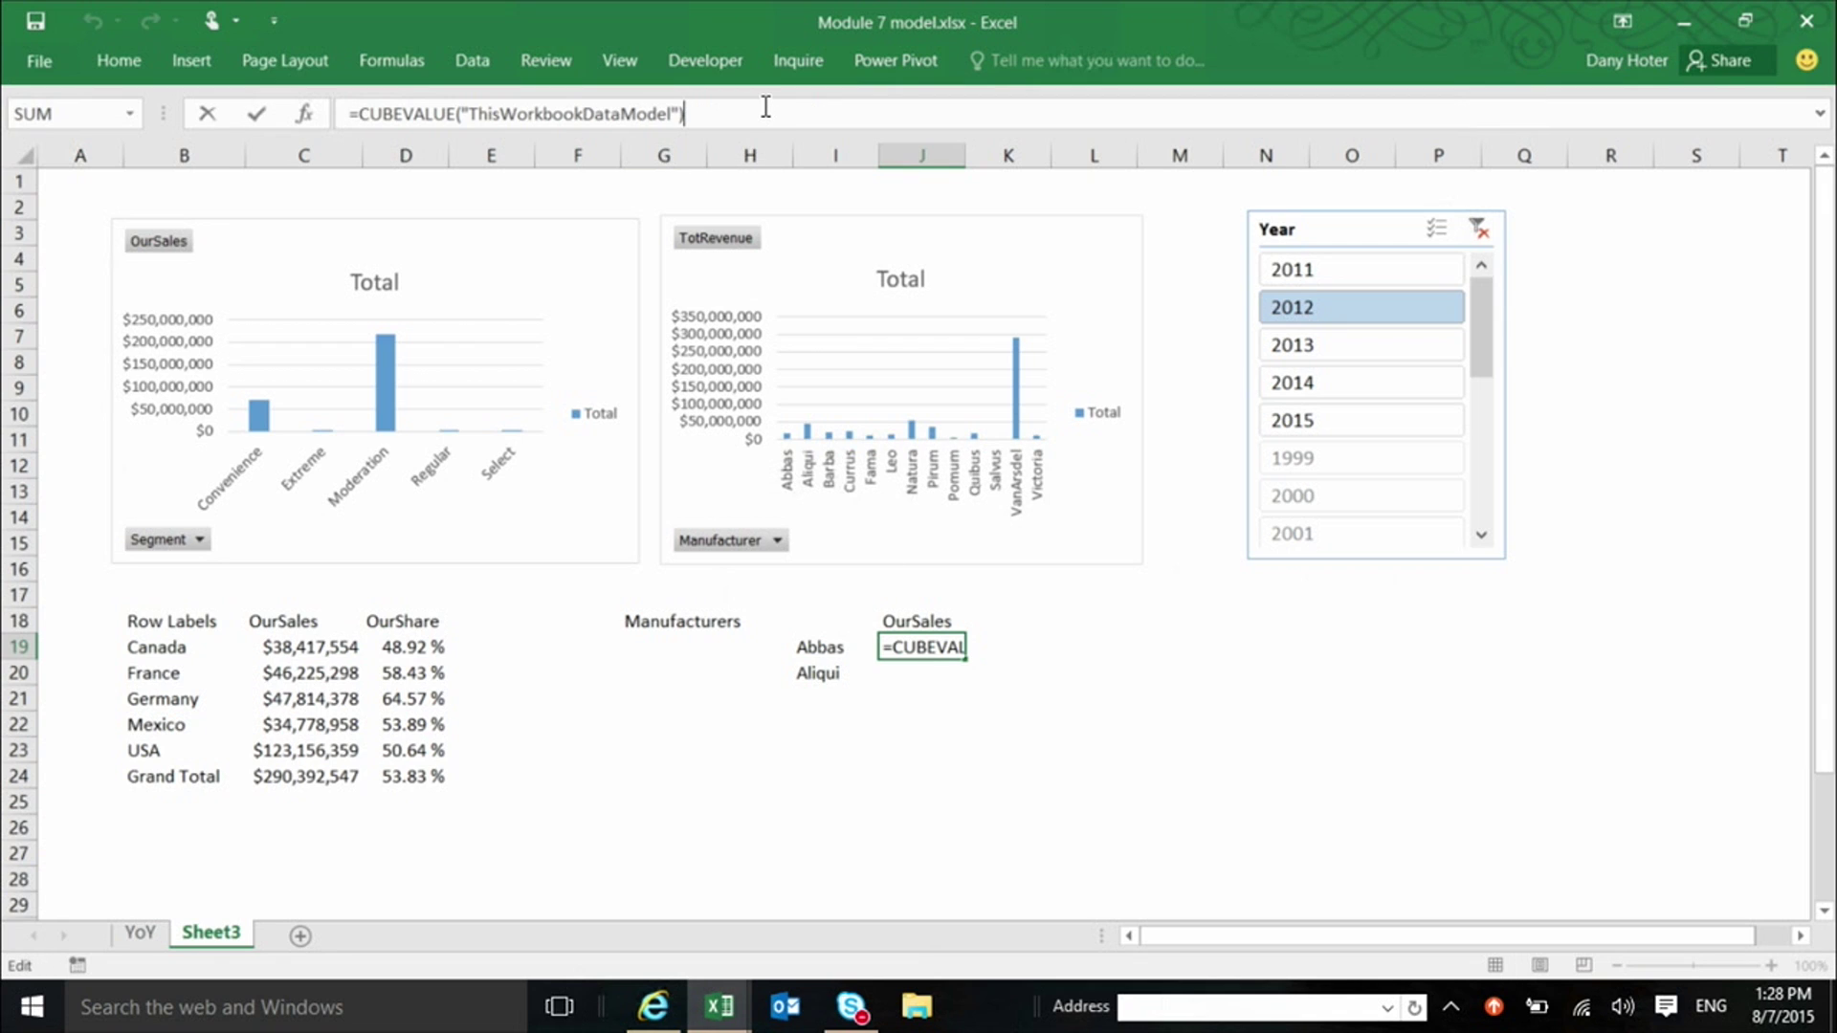
key(BackSpace)
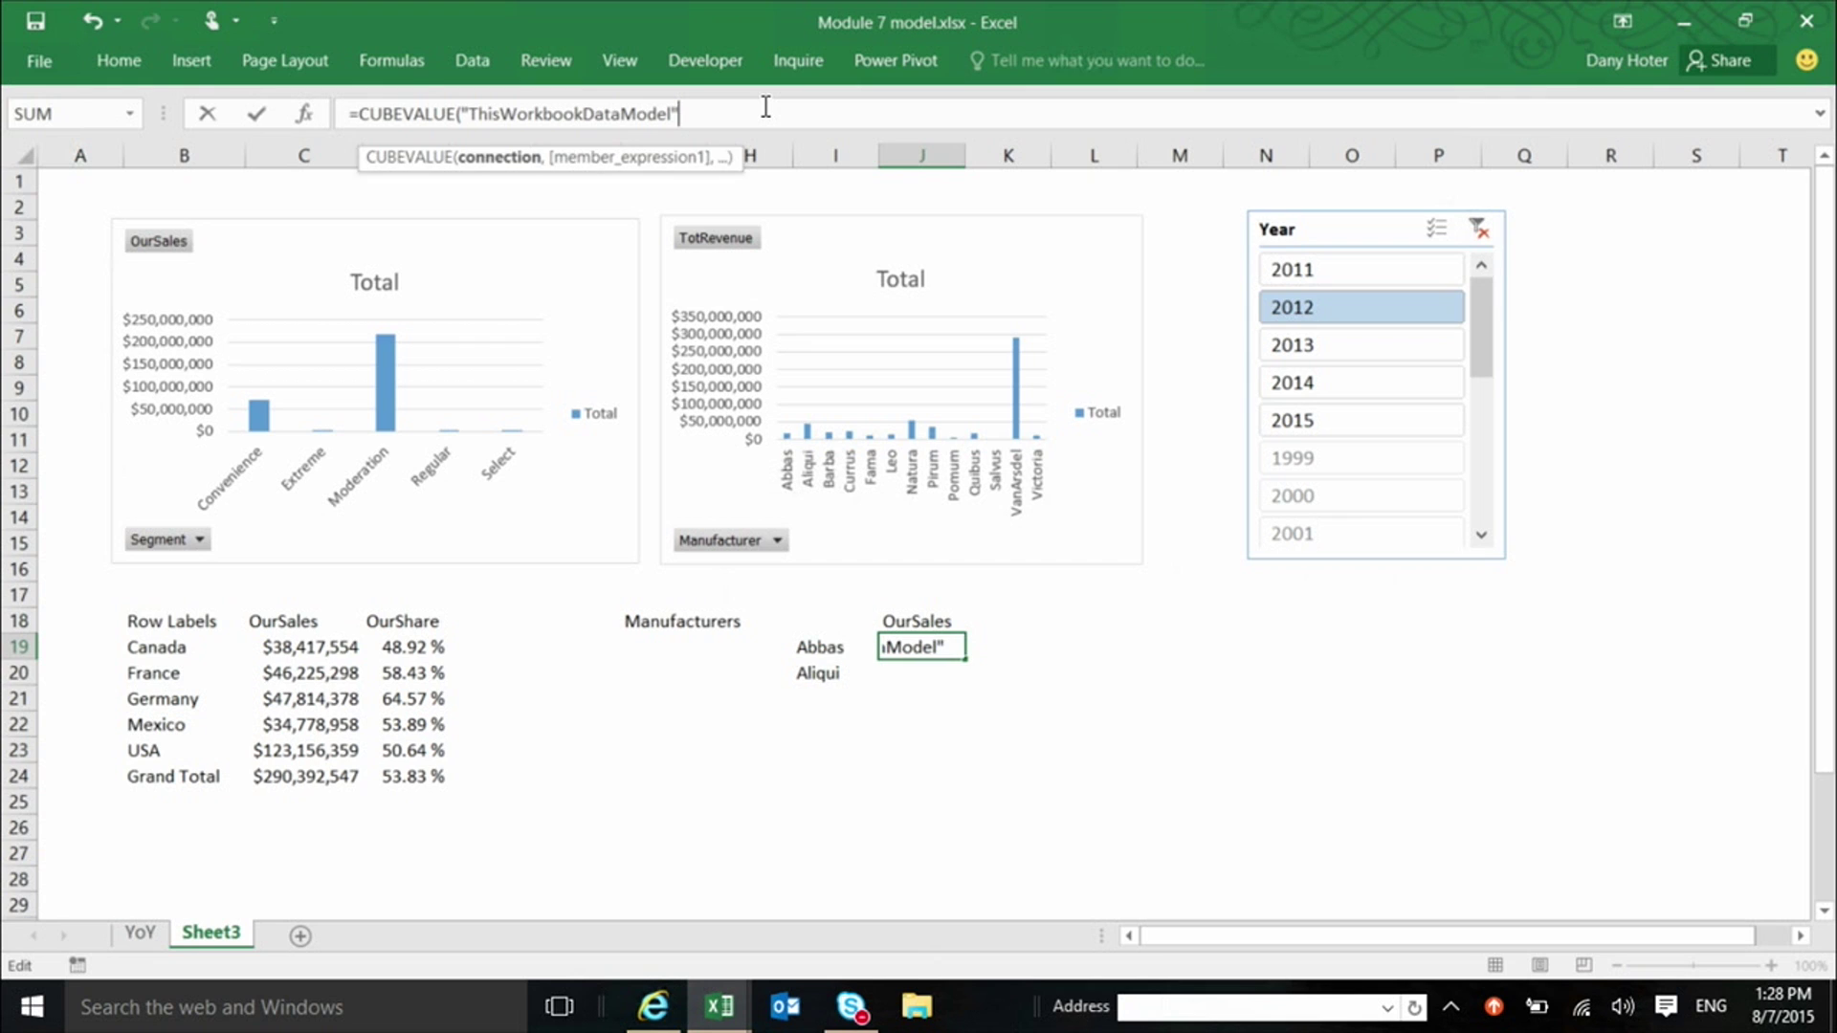
text(,)
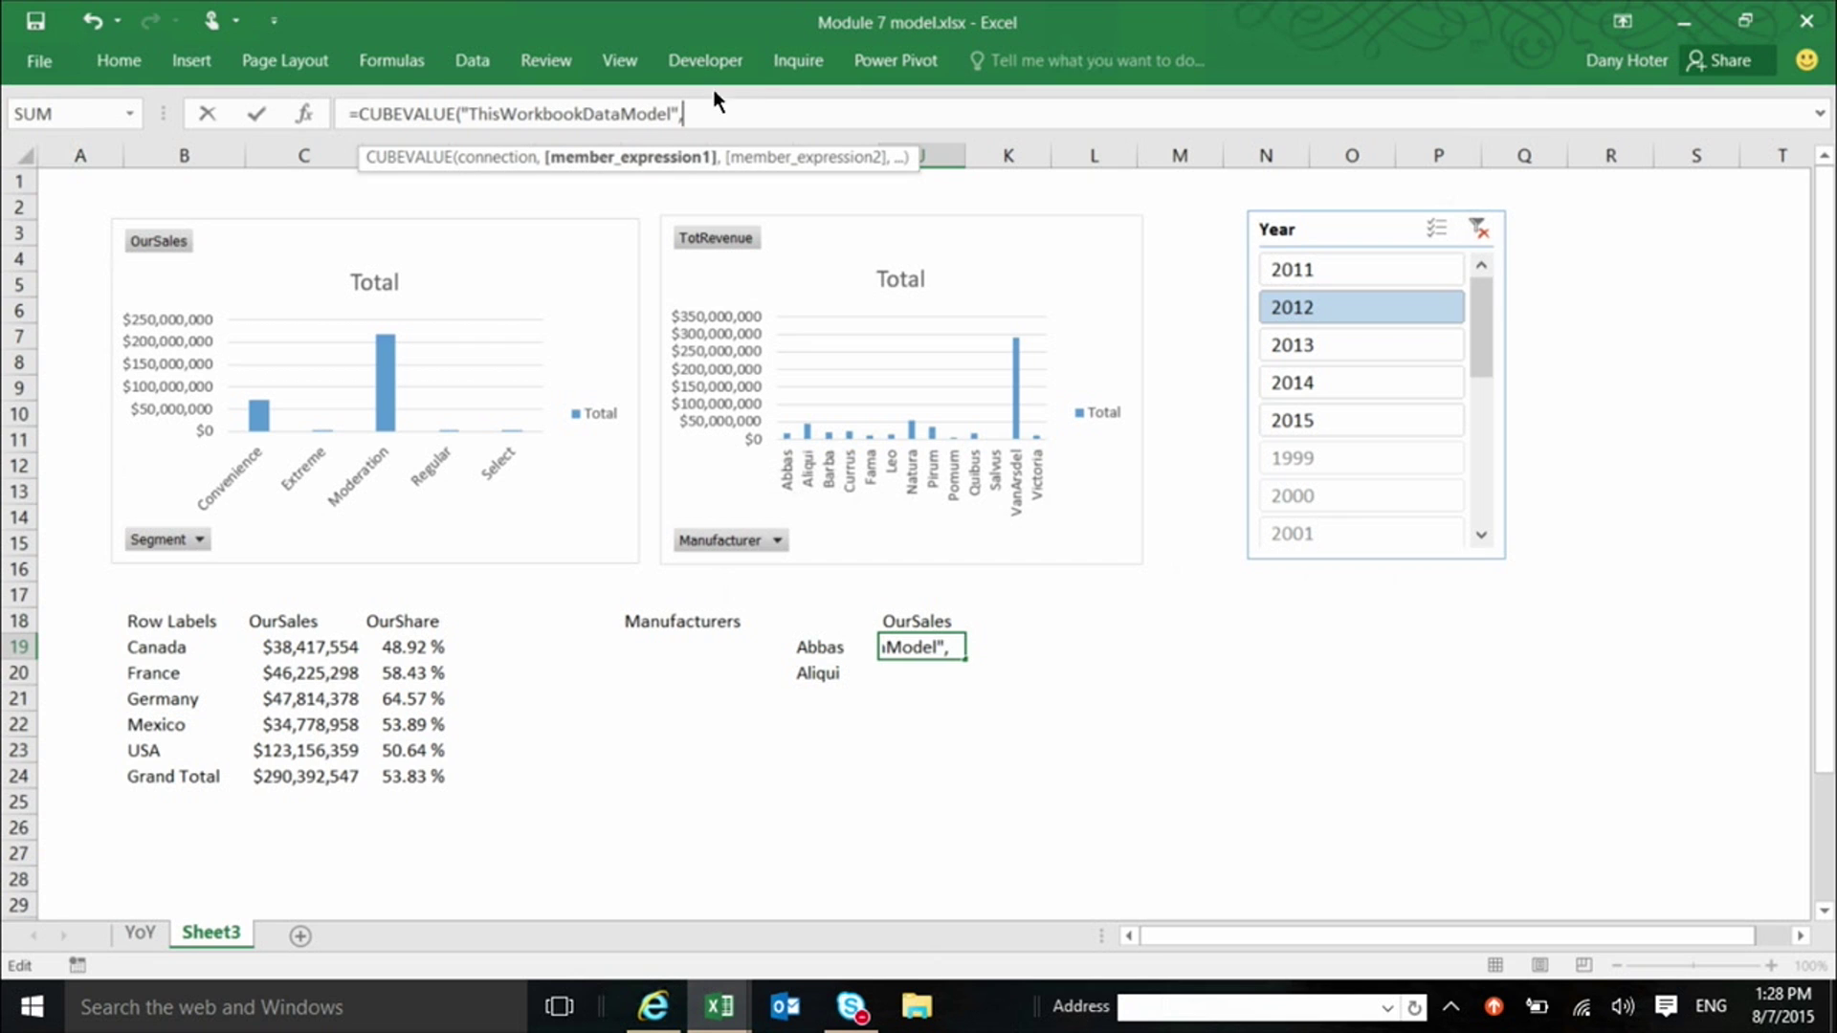
click(829, 647)
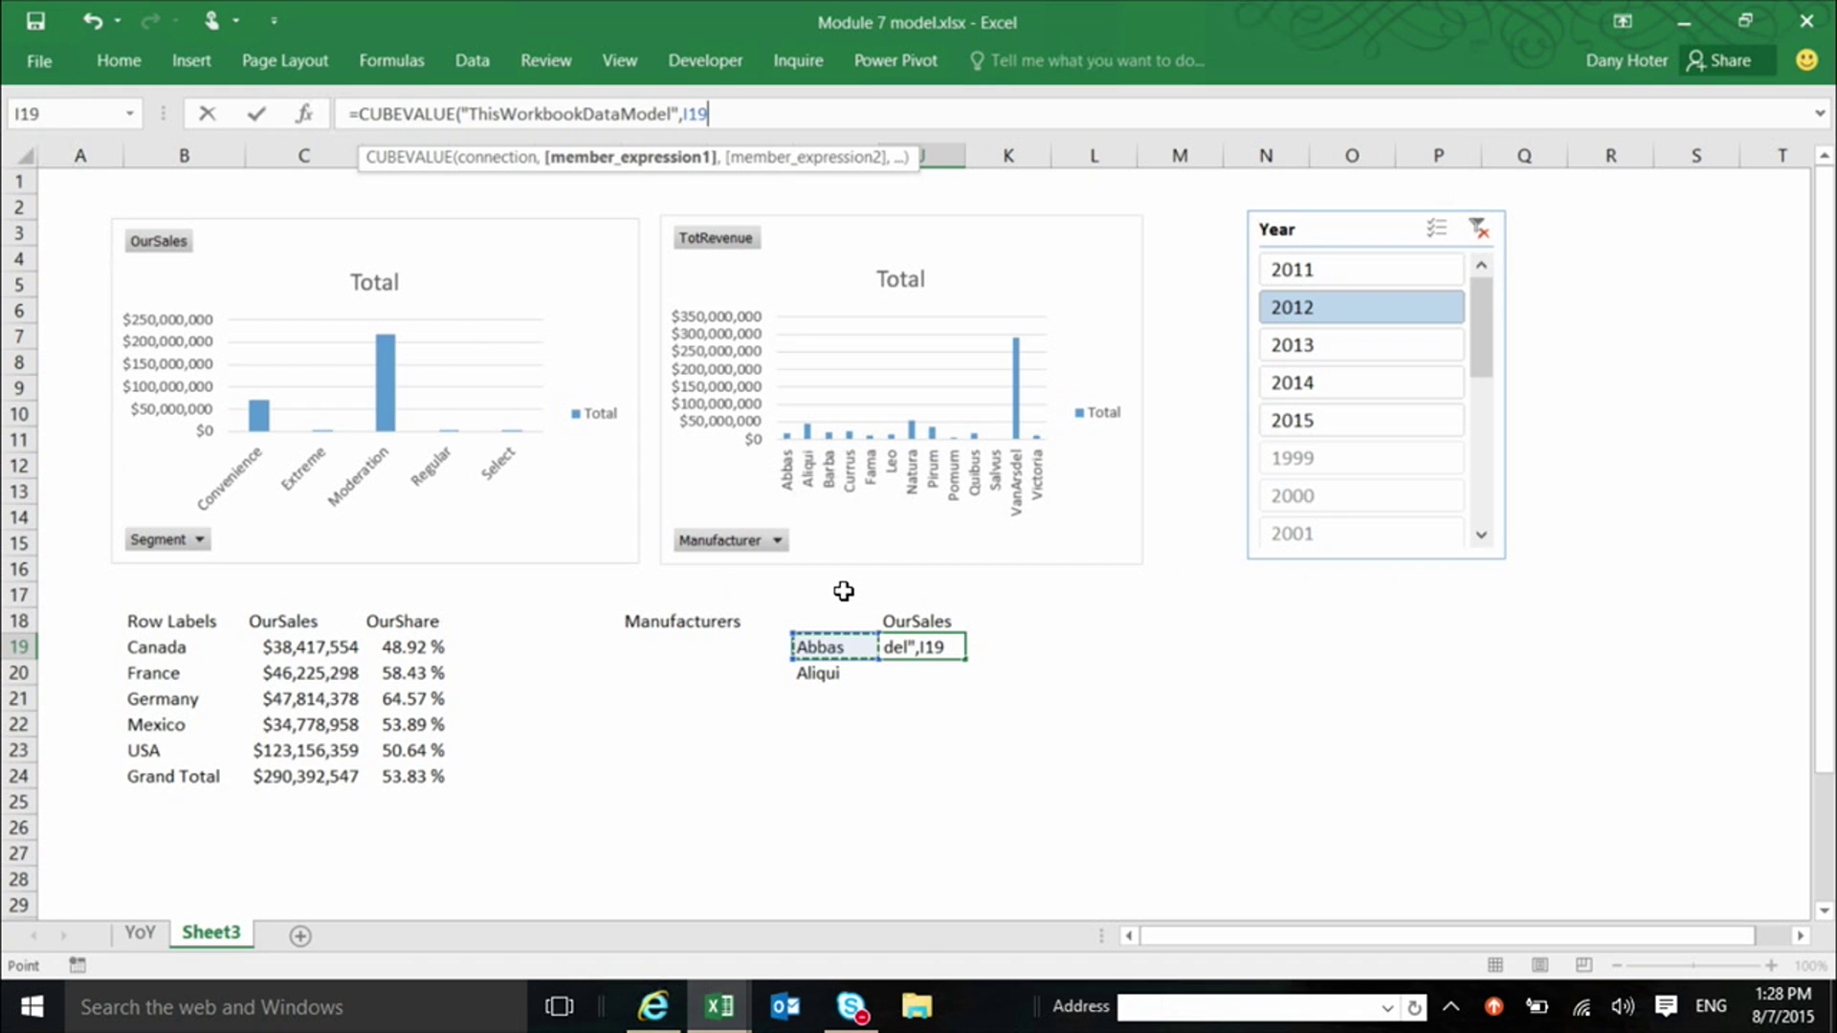
text(,)
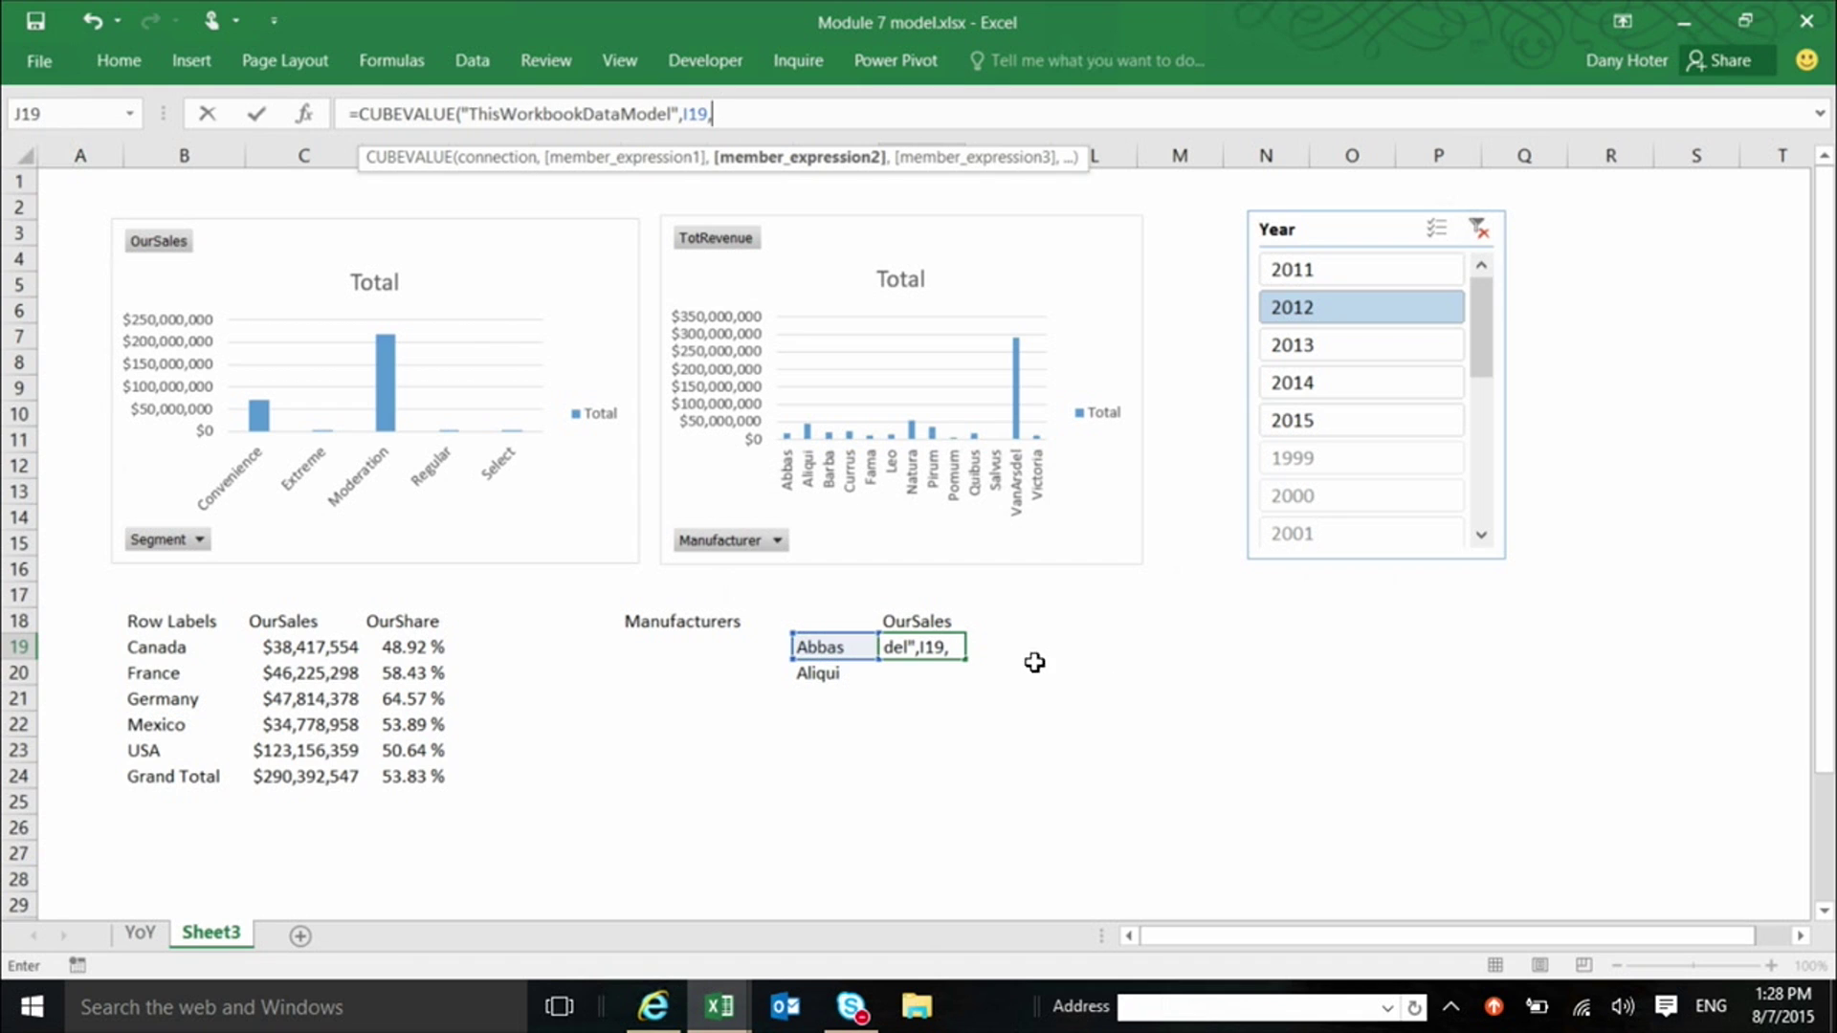
click(902, 621)
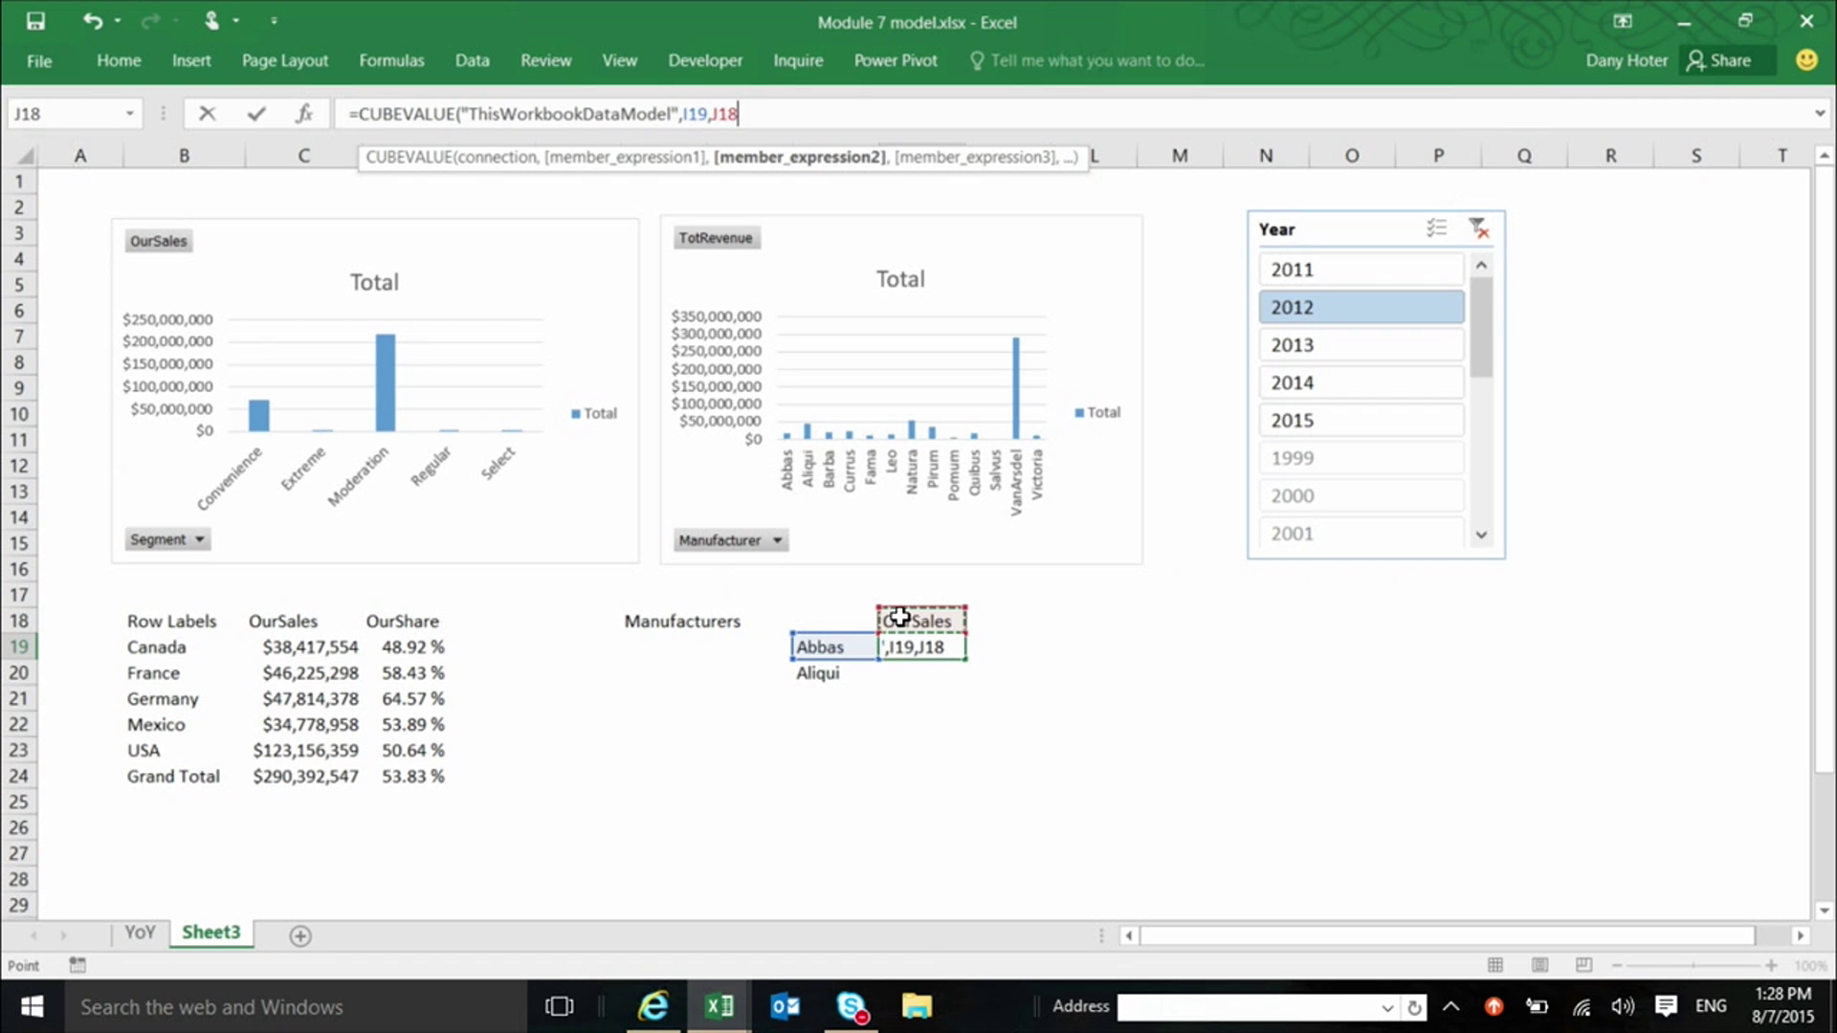
key(F4)
key(F4)
text(,)
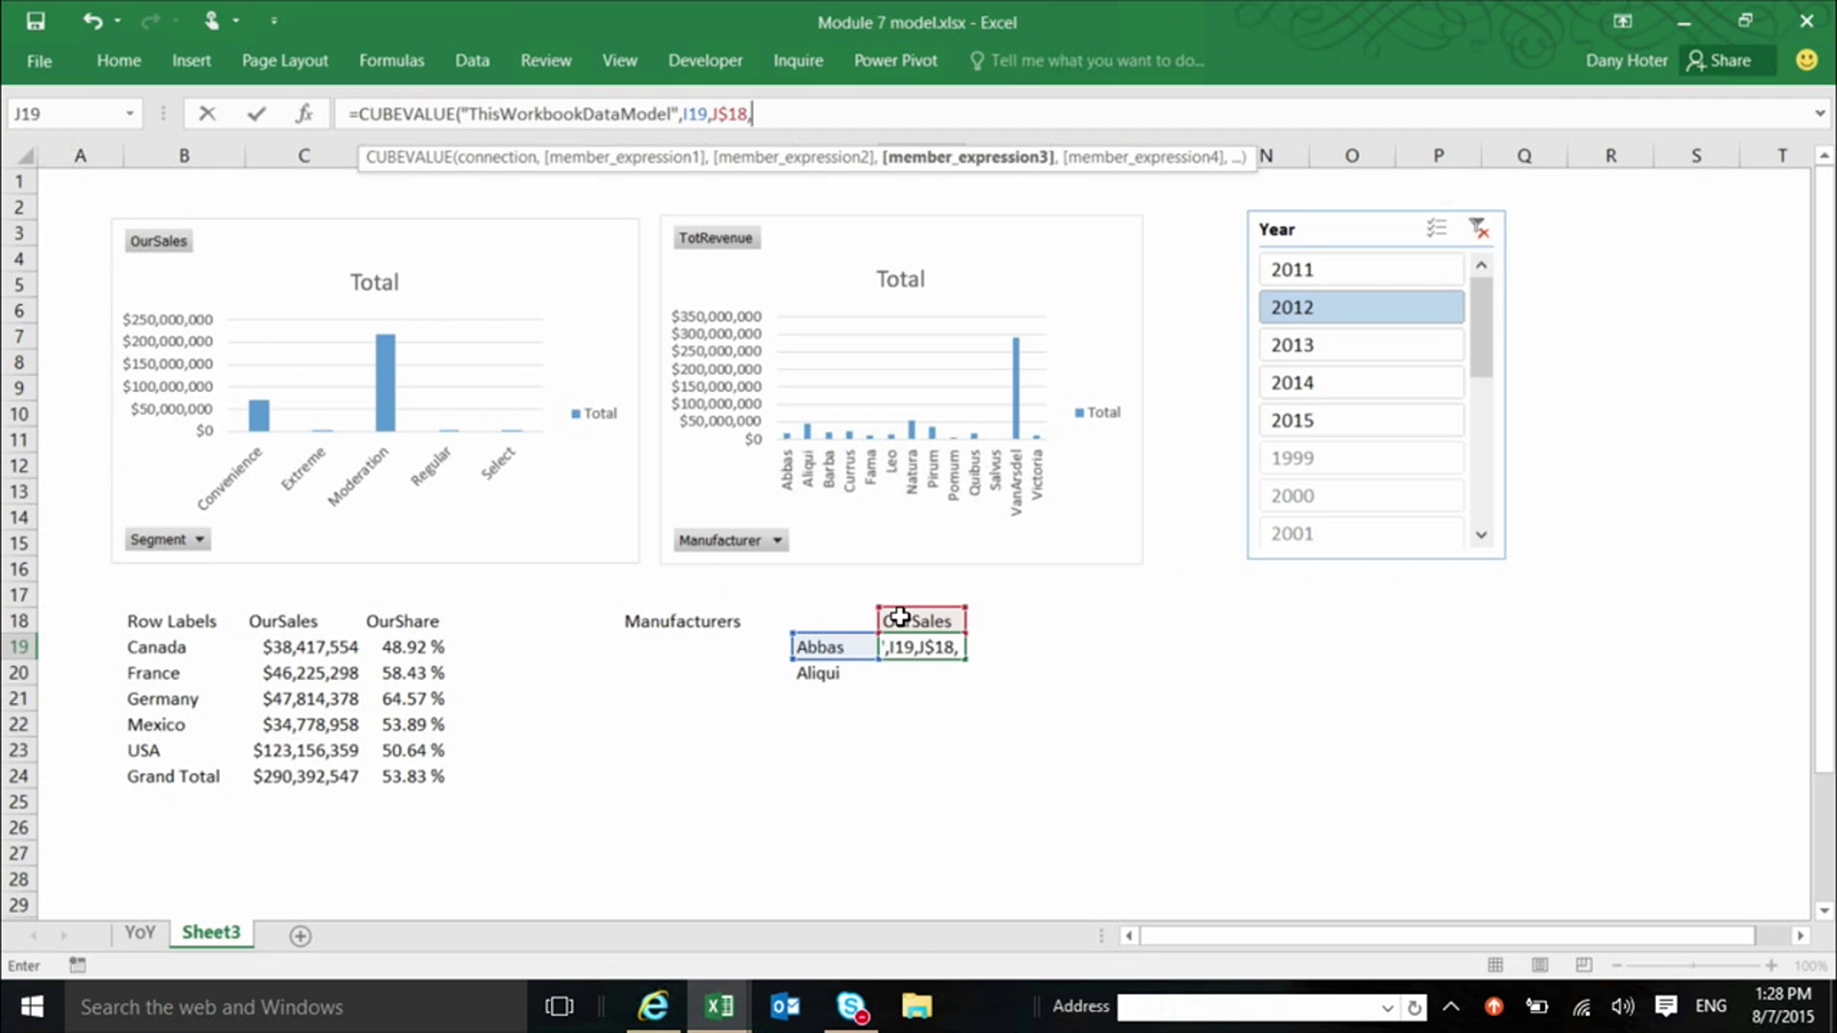
text(slic)
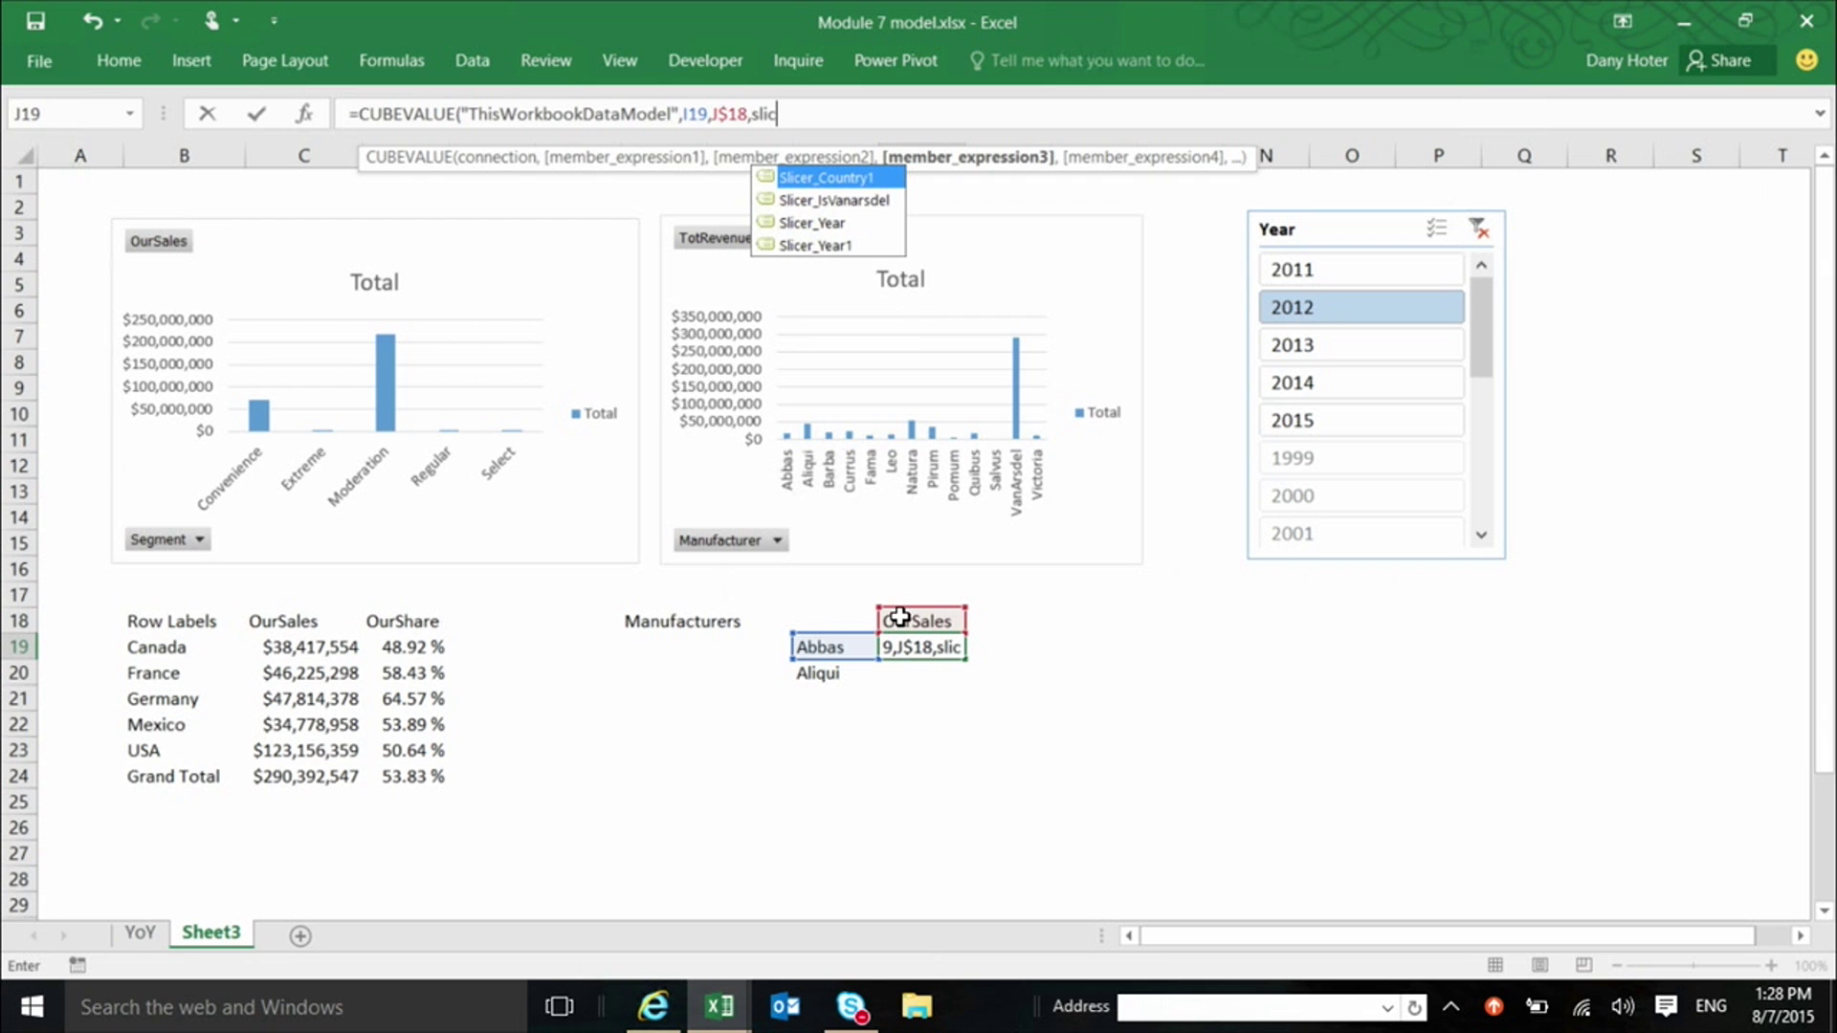
key(Down)
key(Down)
key(Down)
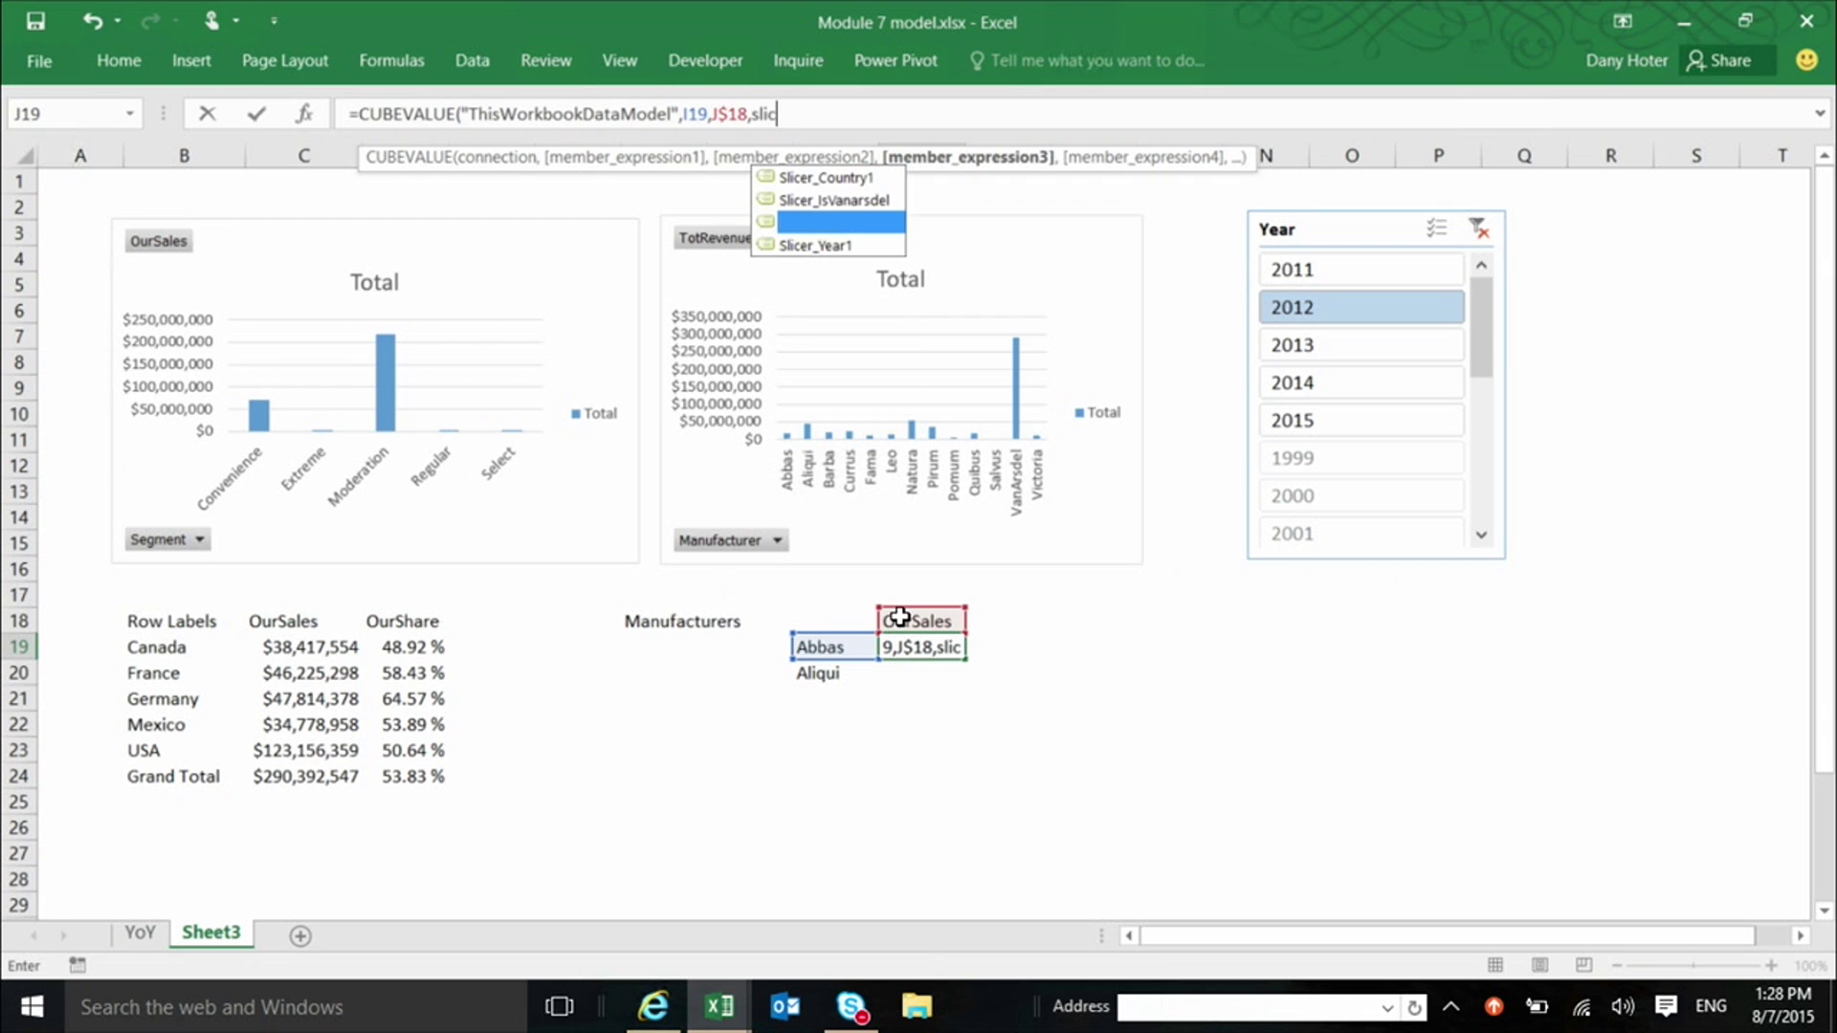
key(Tab)
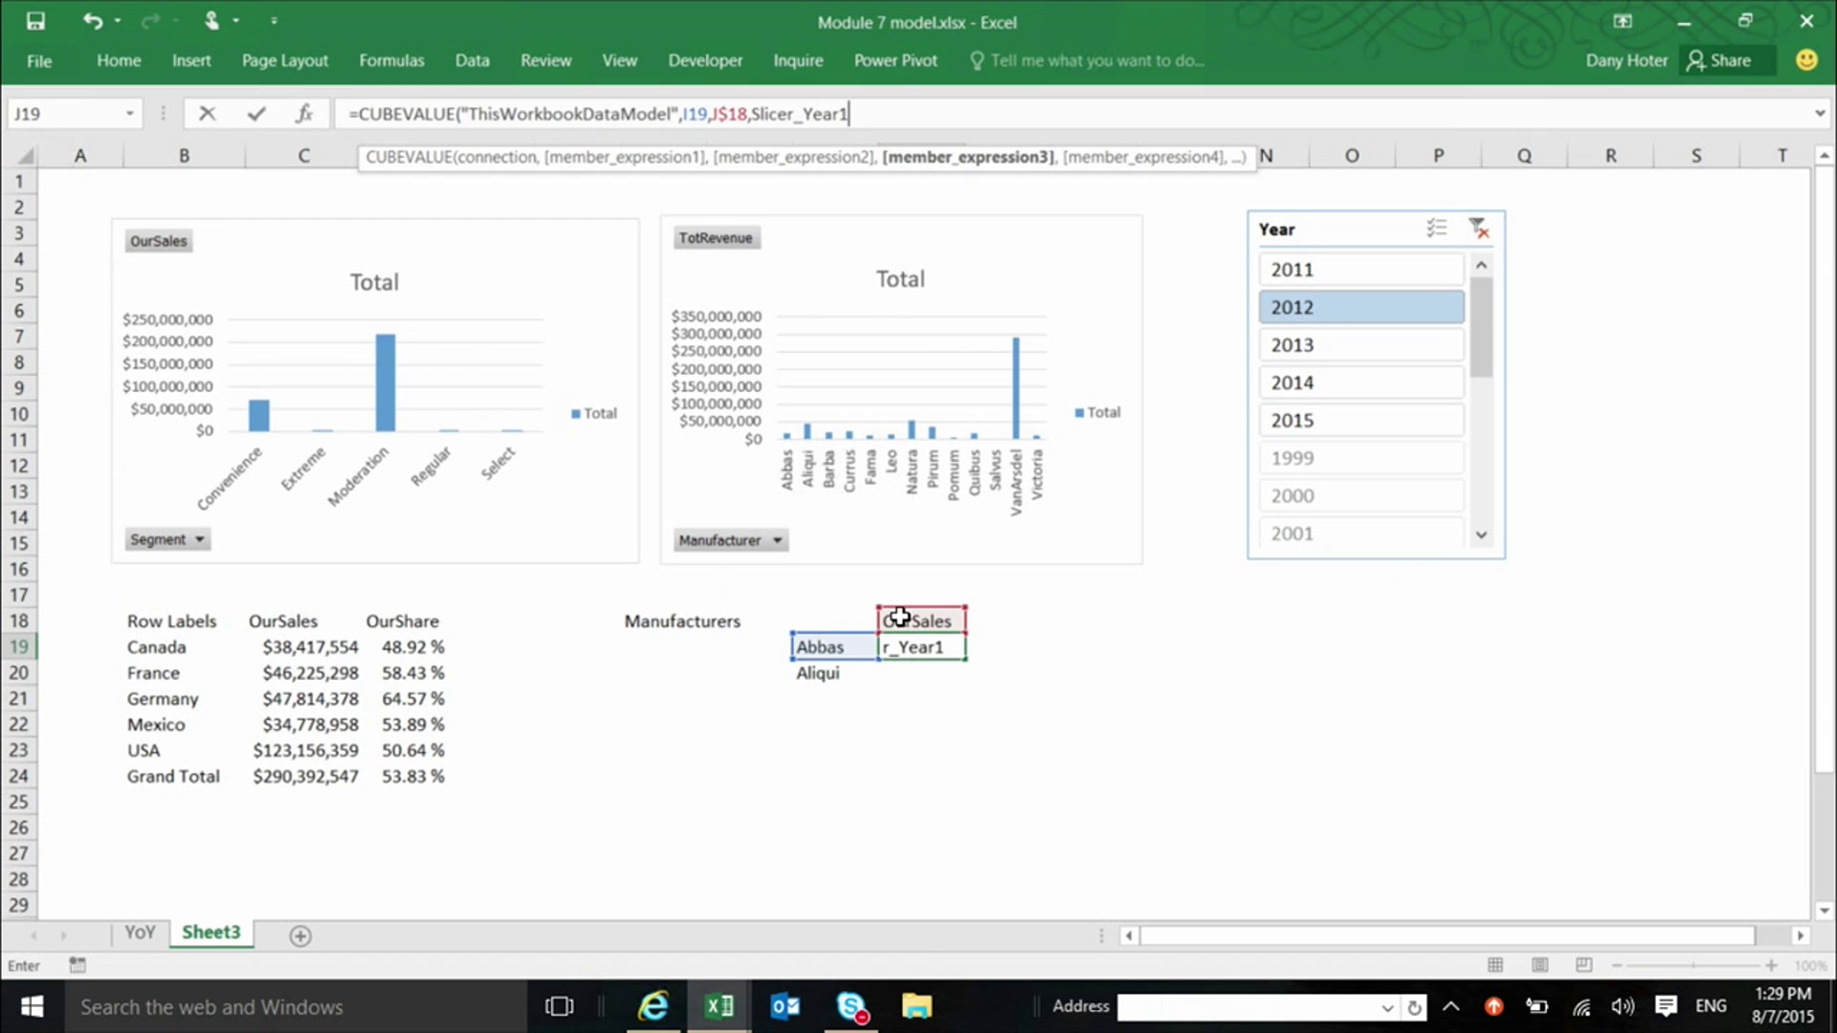
text())
key(Return)
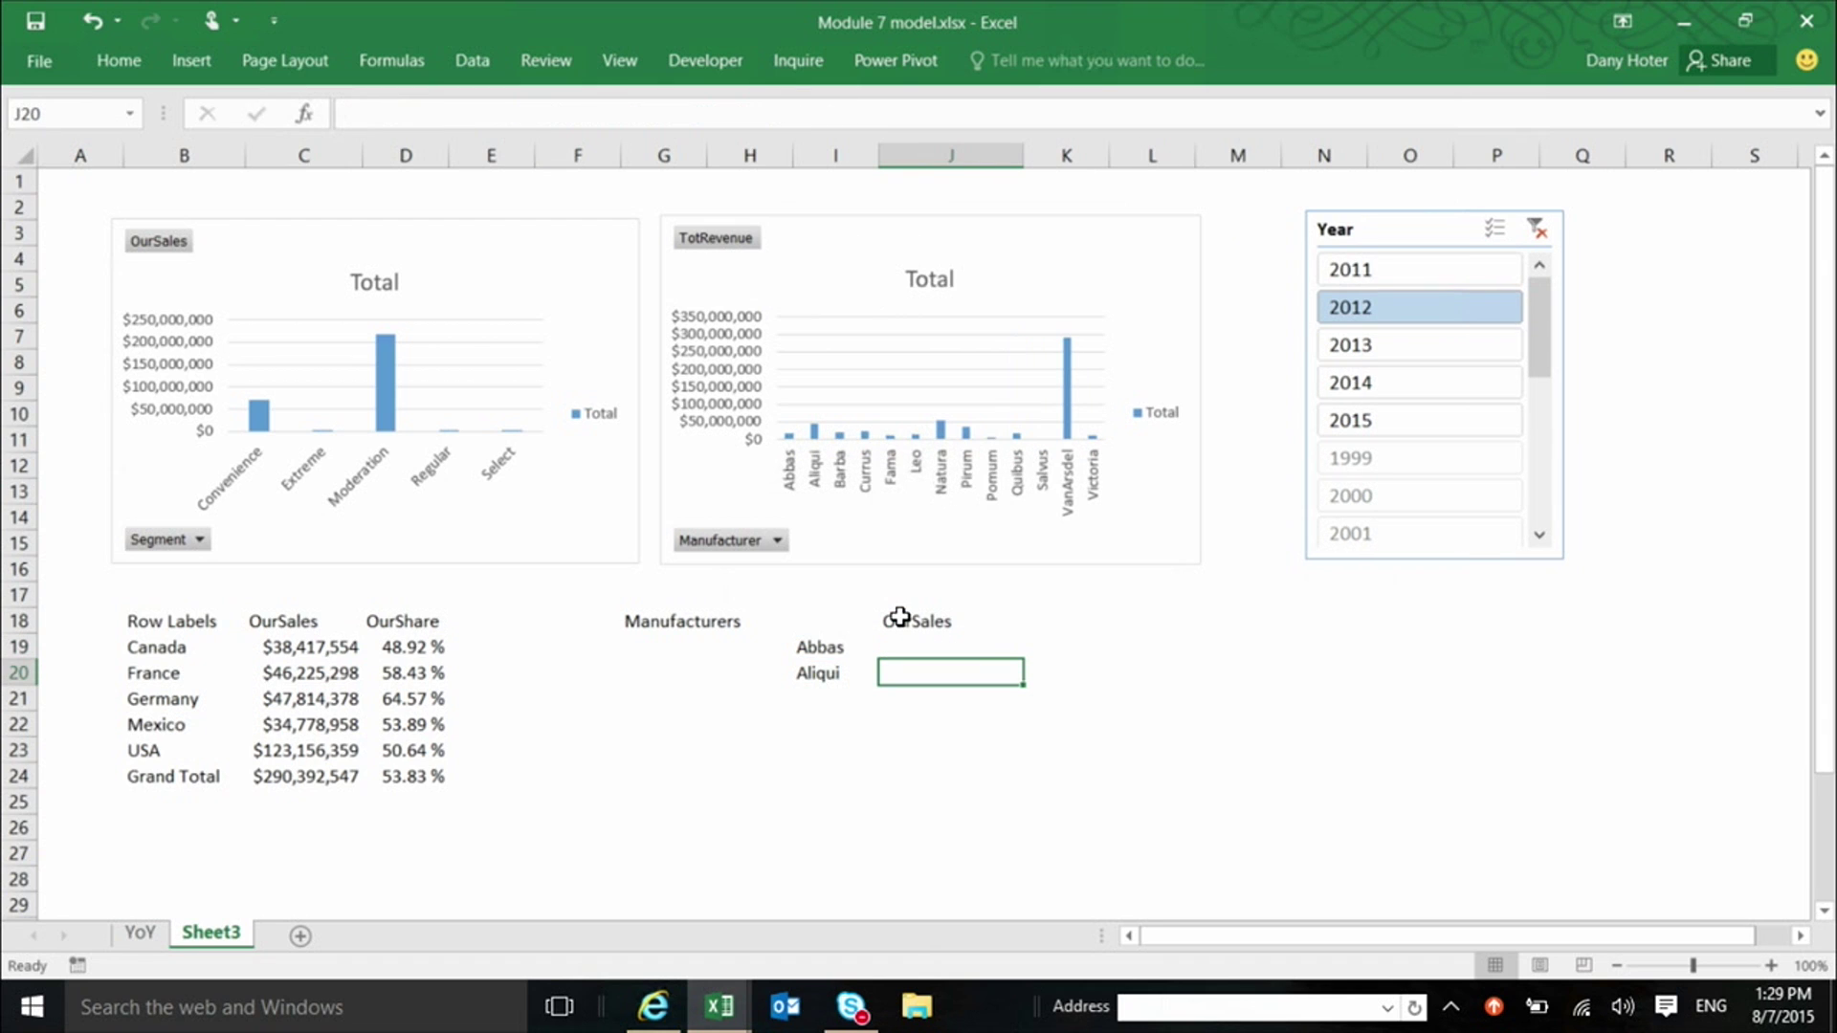
key(Up)
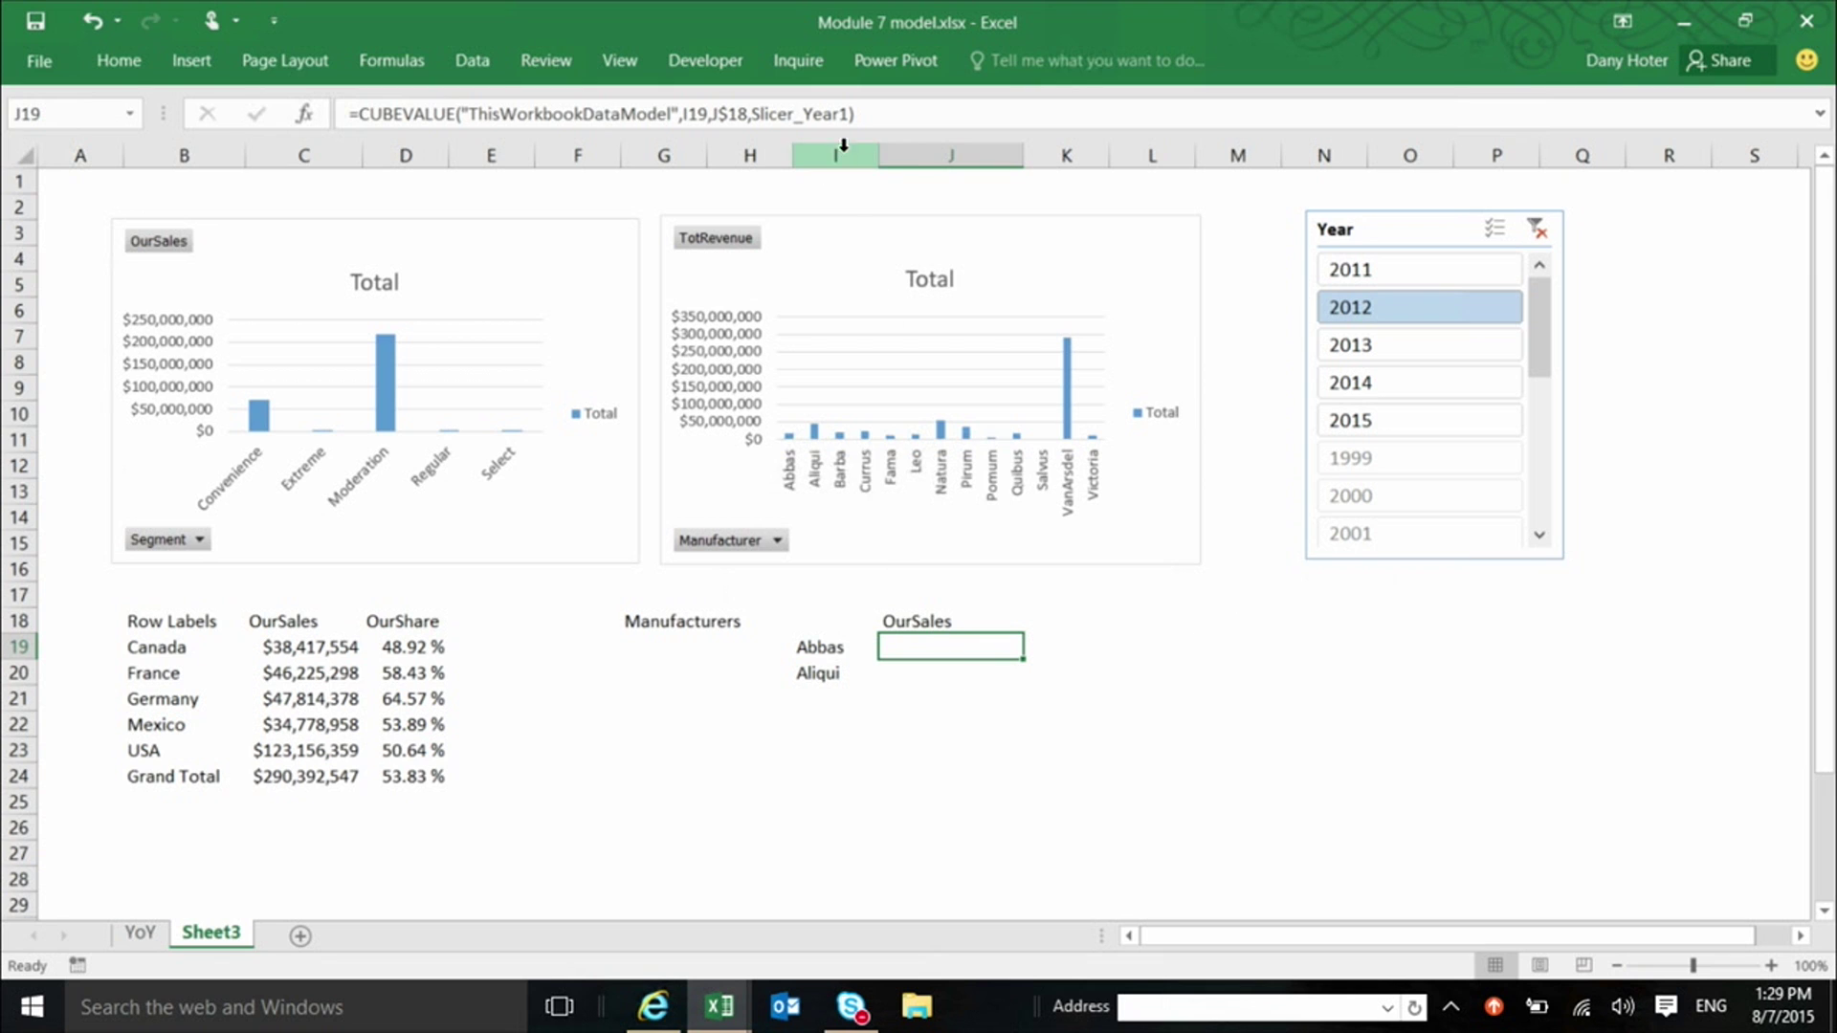
click(846, 116)
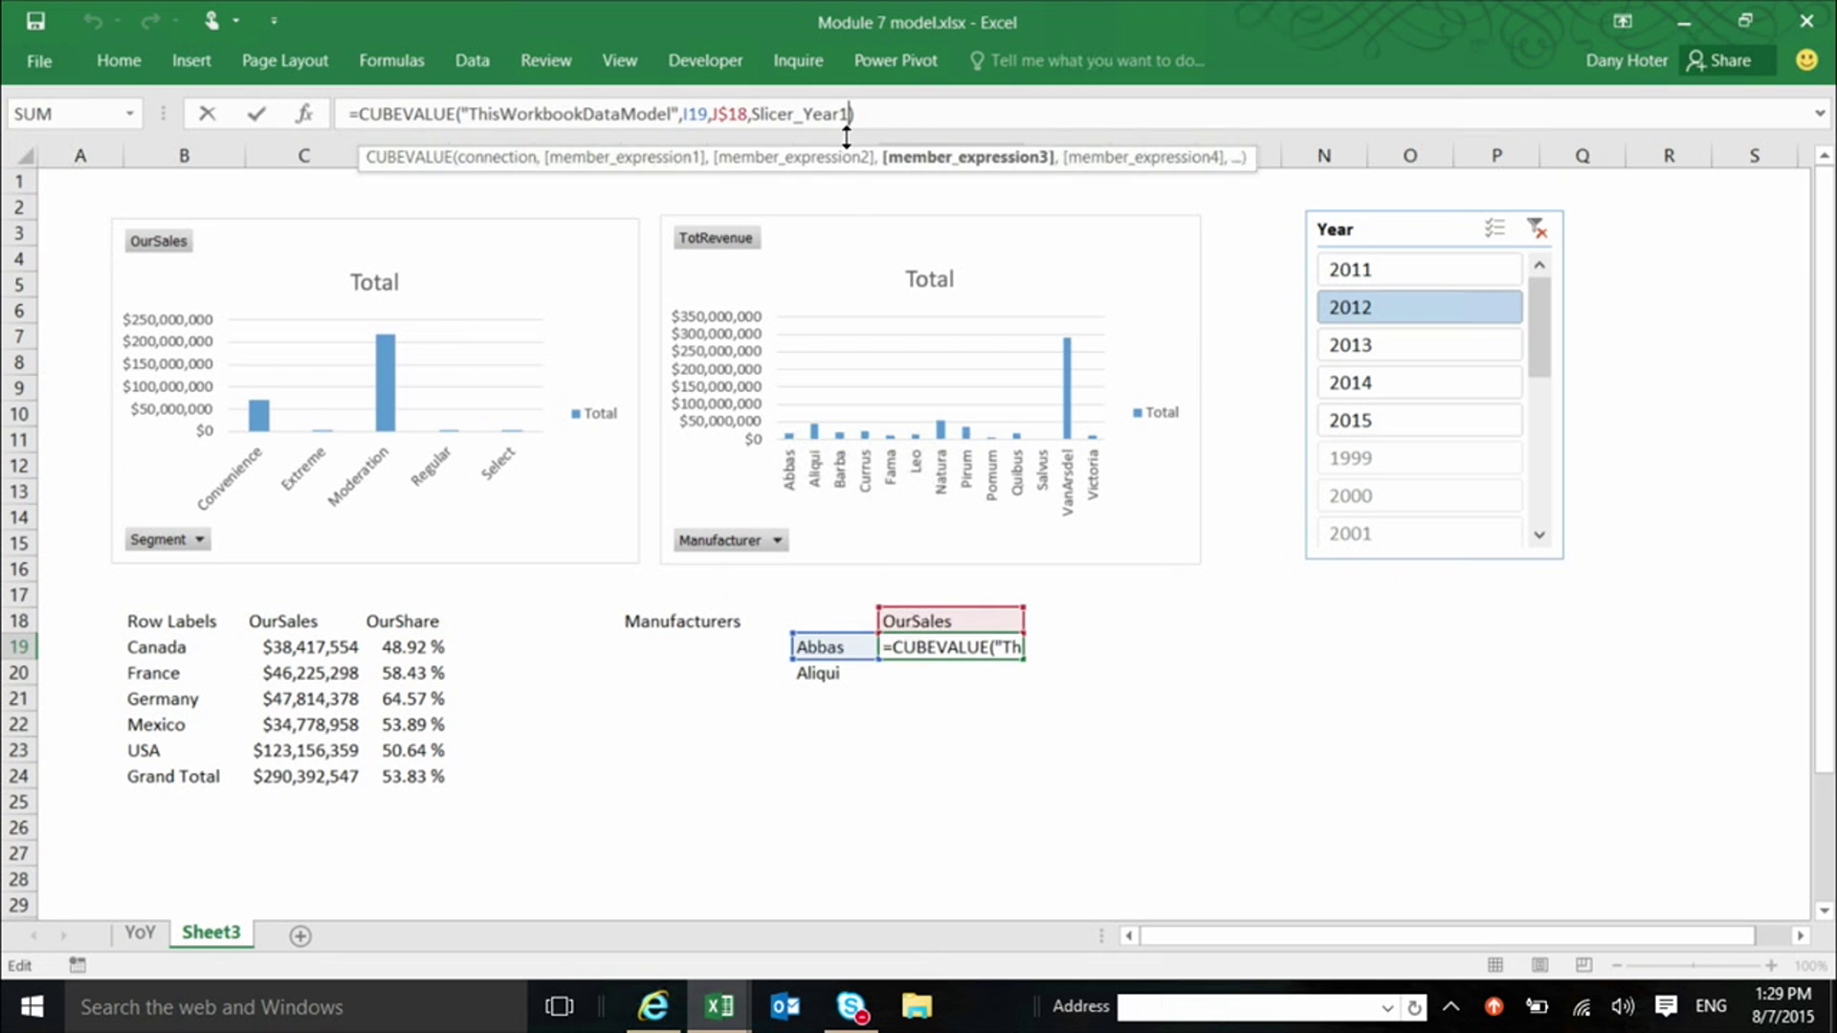
- Confirm J19 and fill its CUBEVALUE formula down into J20, then inspect C19's formula
key(ctrl+Return)
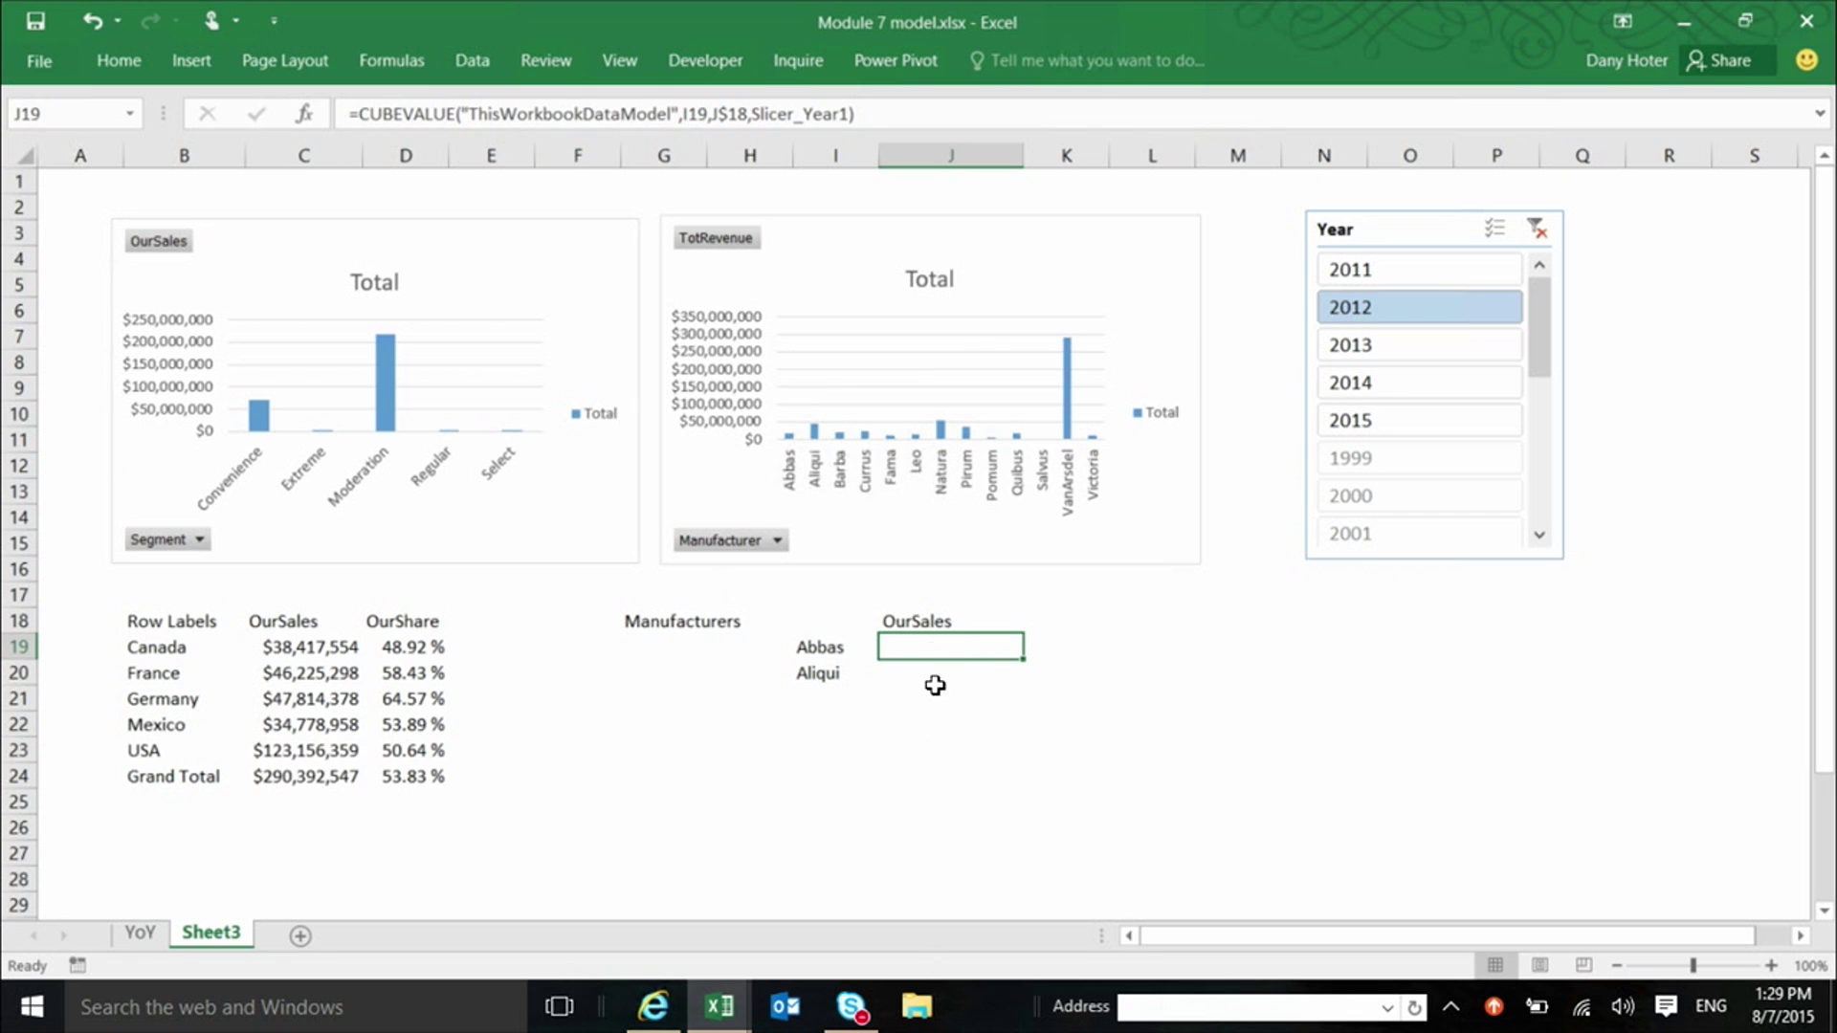
drag(1026, 669, 1024, 682)
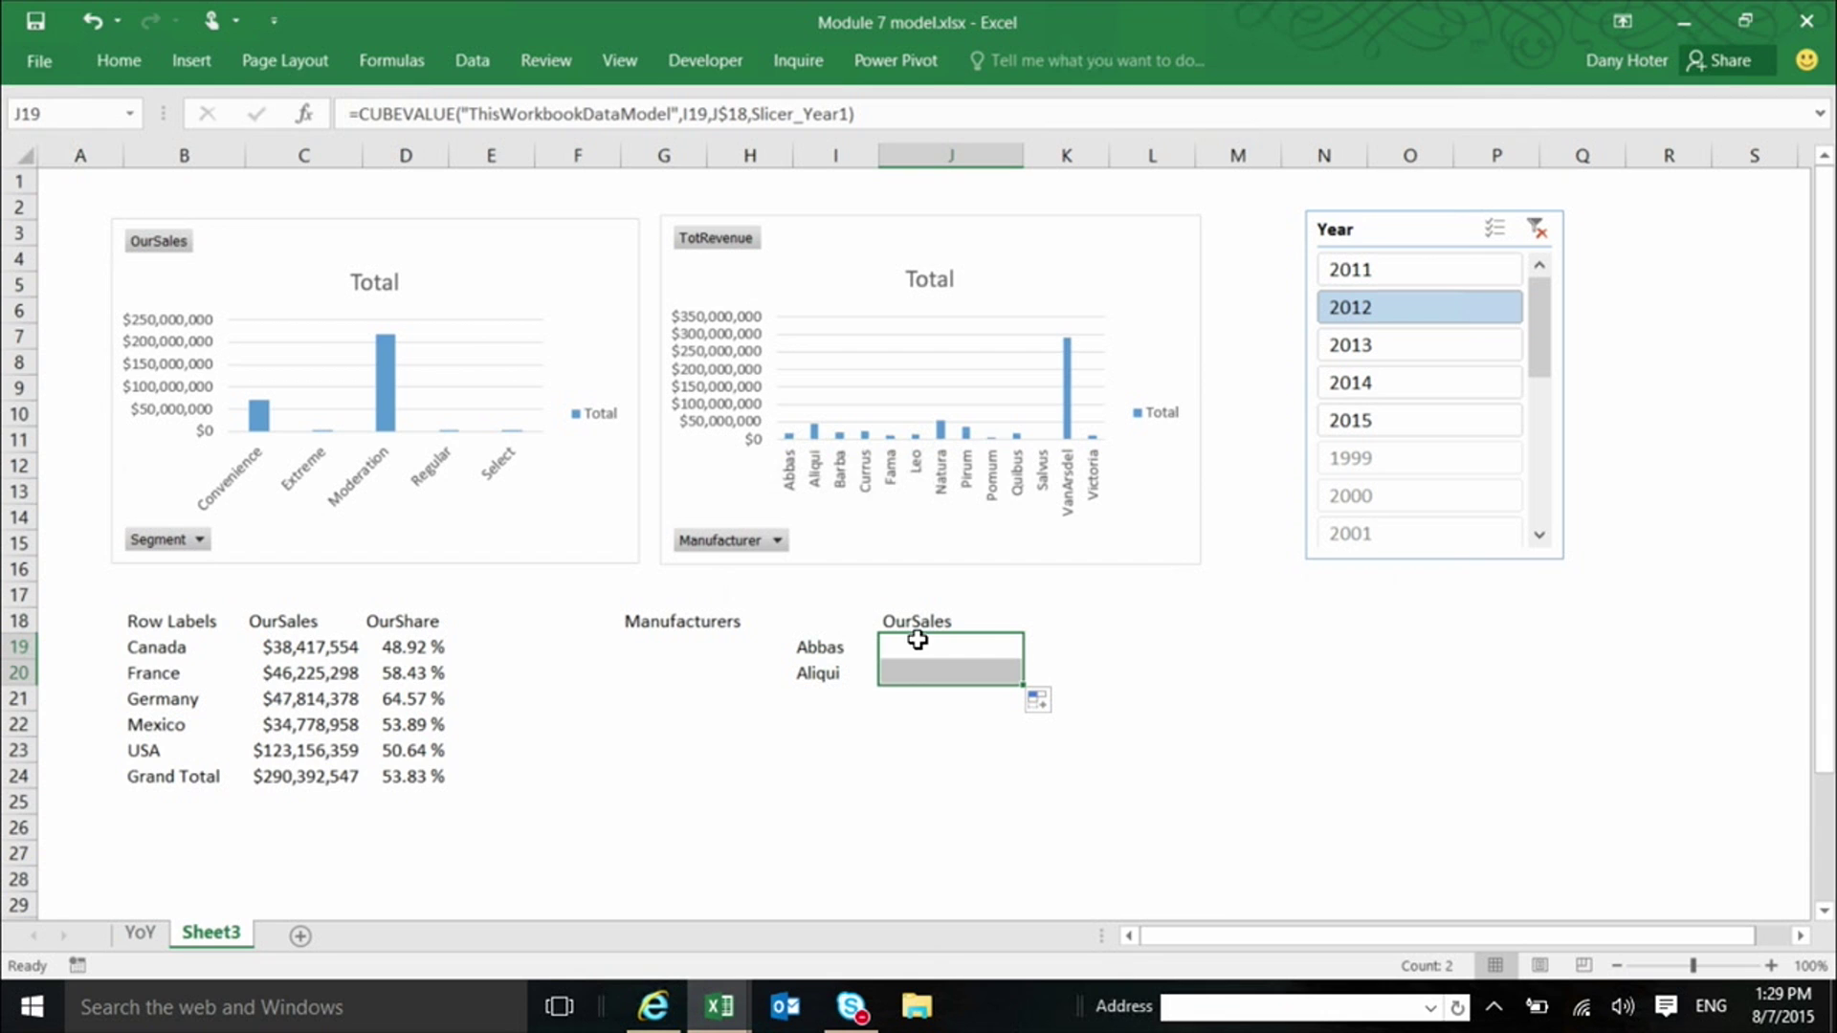
click(288, 651)
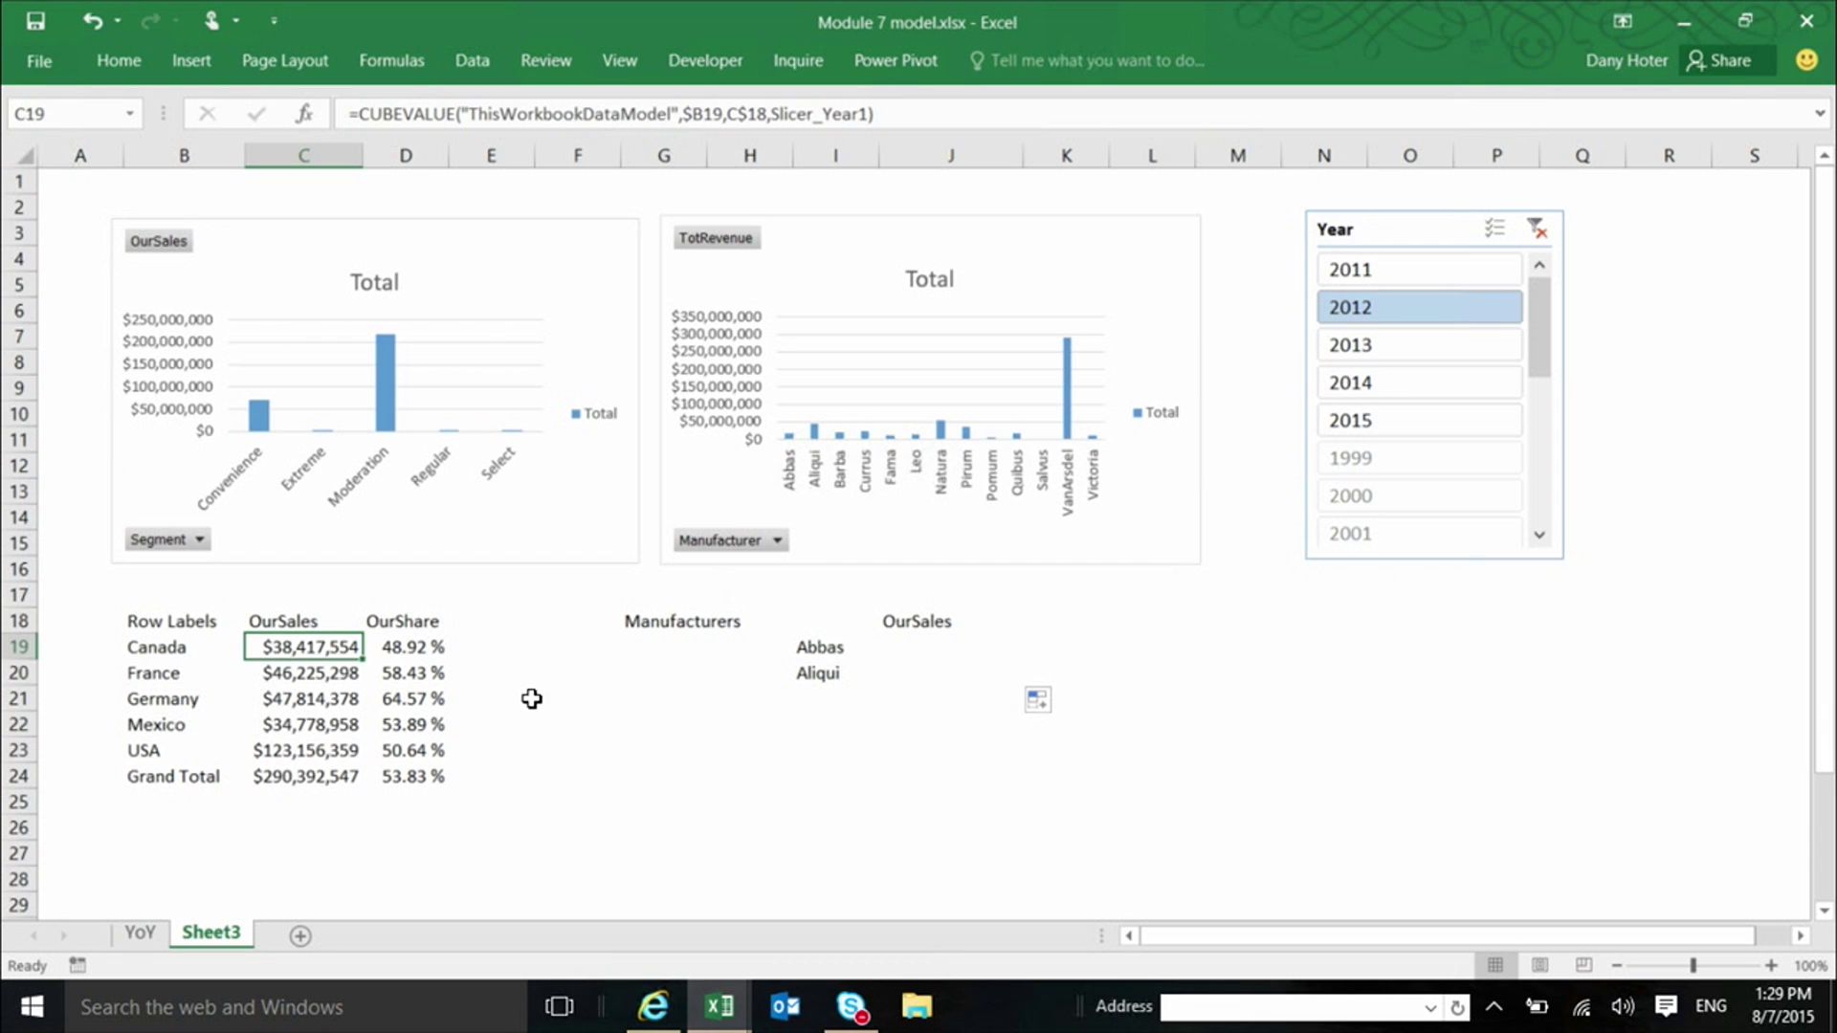
- Move the OurShare values from D19:D25 into column E, starting at E19
drag(407, 648, 407, 786)
key(ctrl+c)
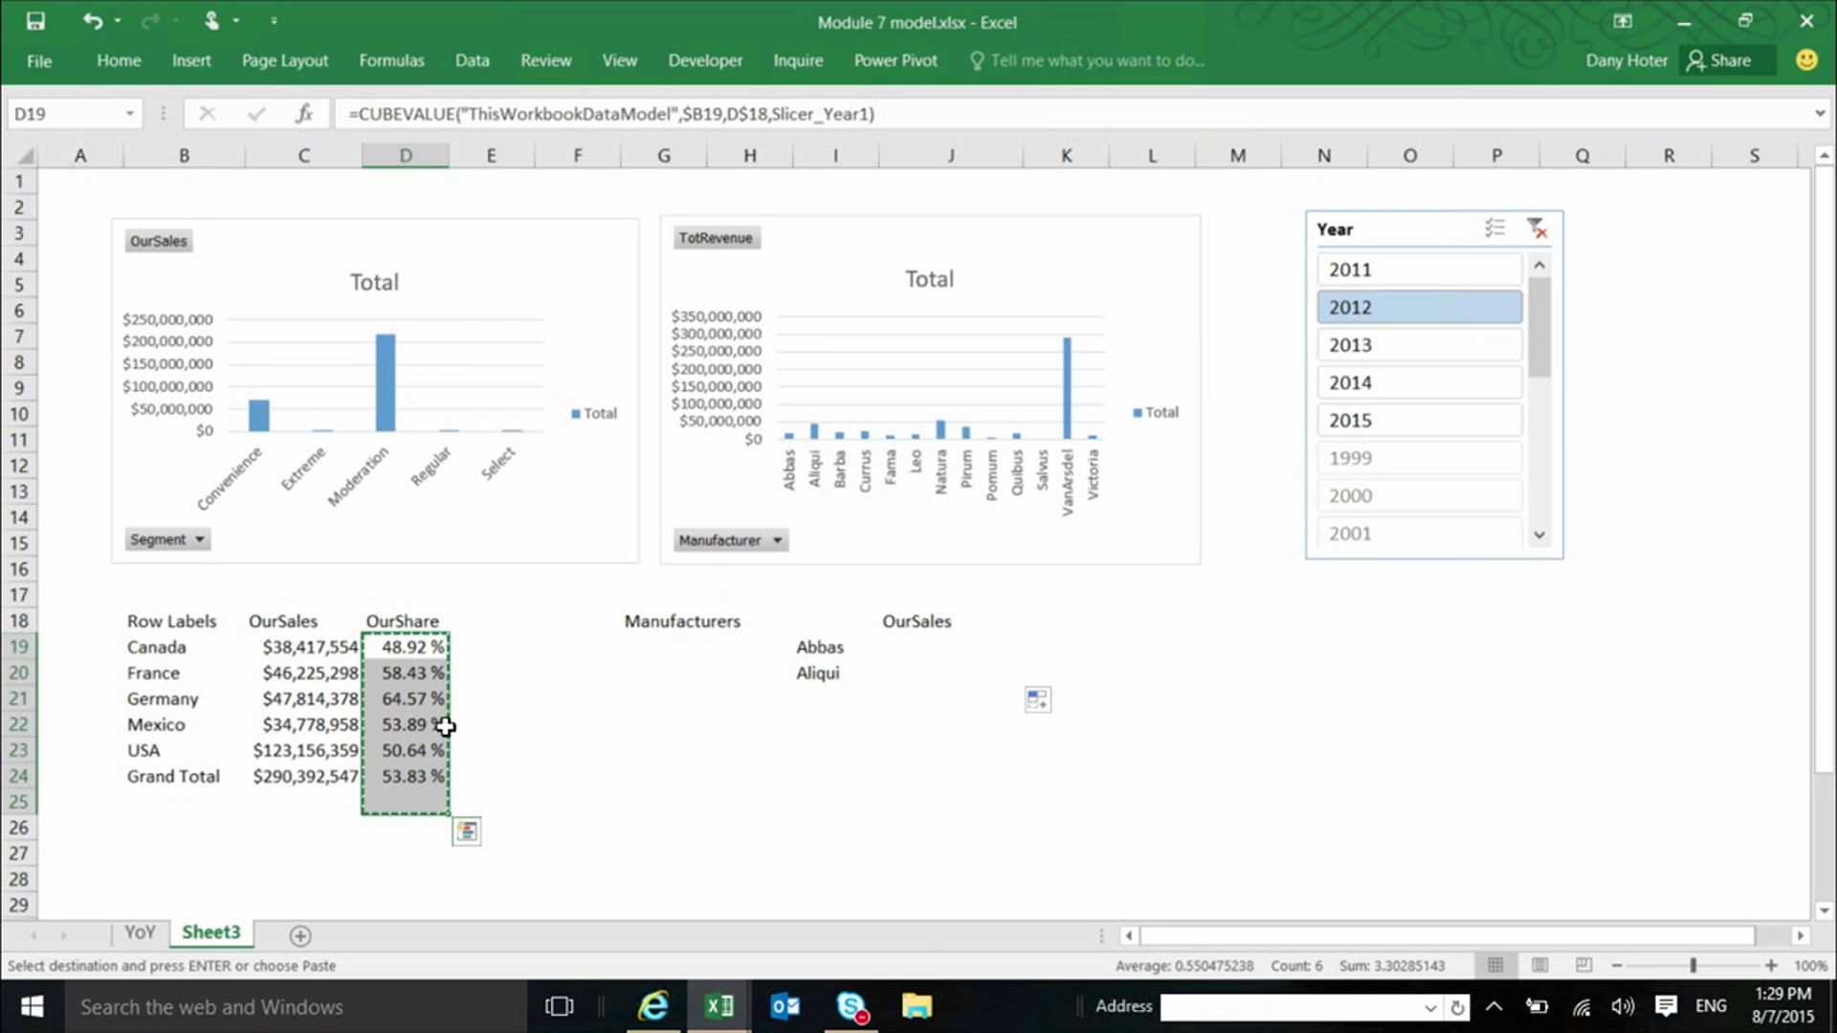
click(517, 644)
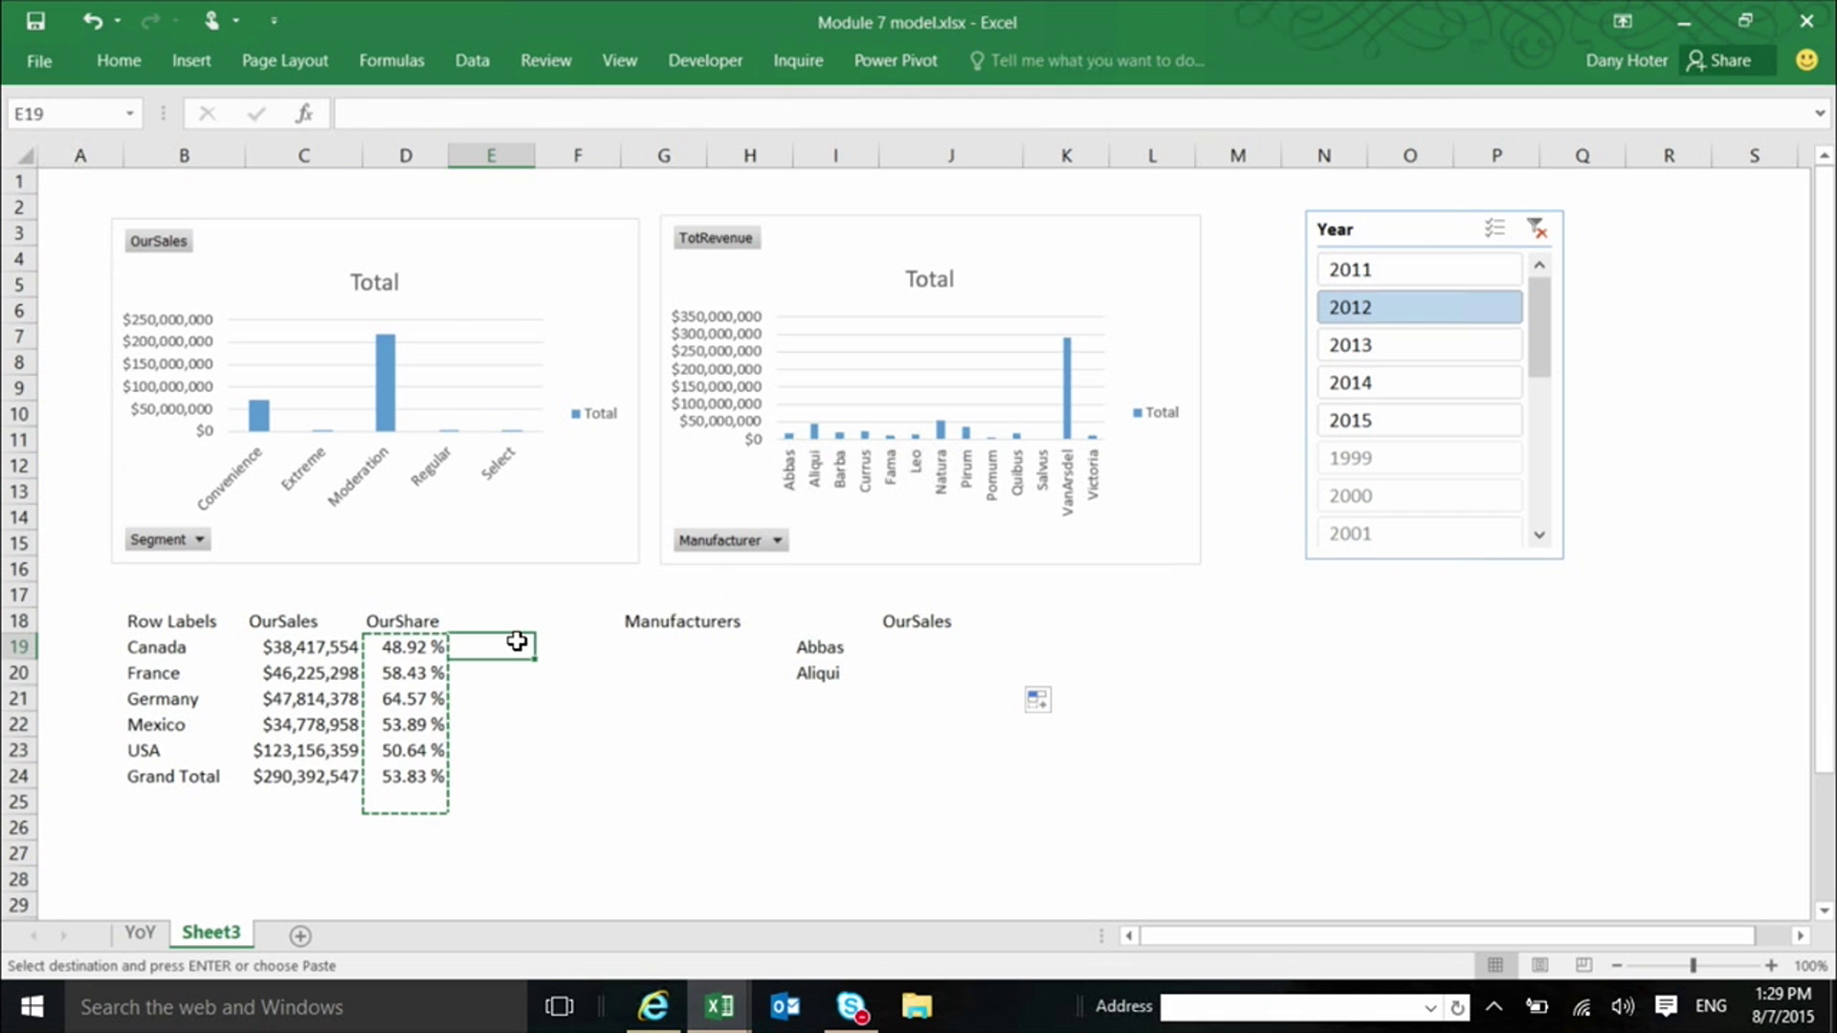
key(ctrl+v)
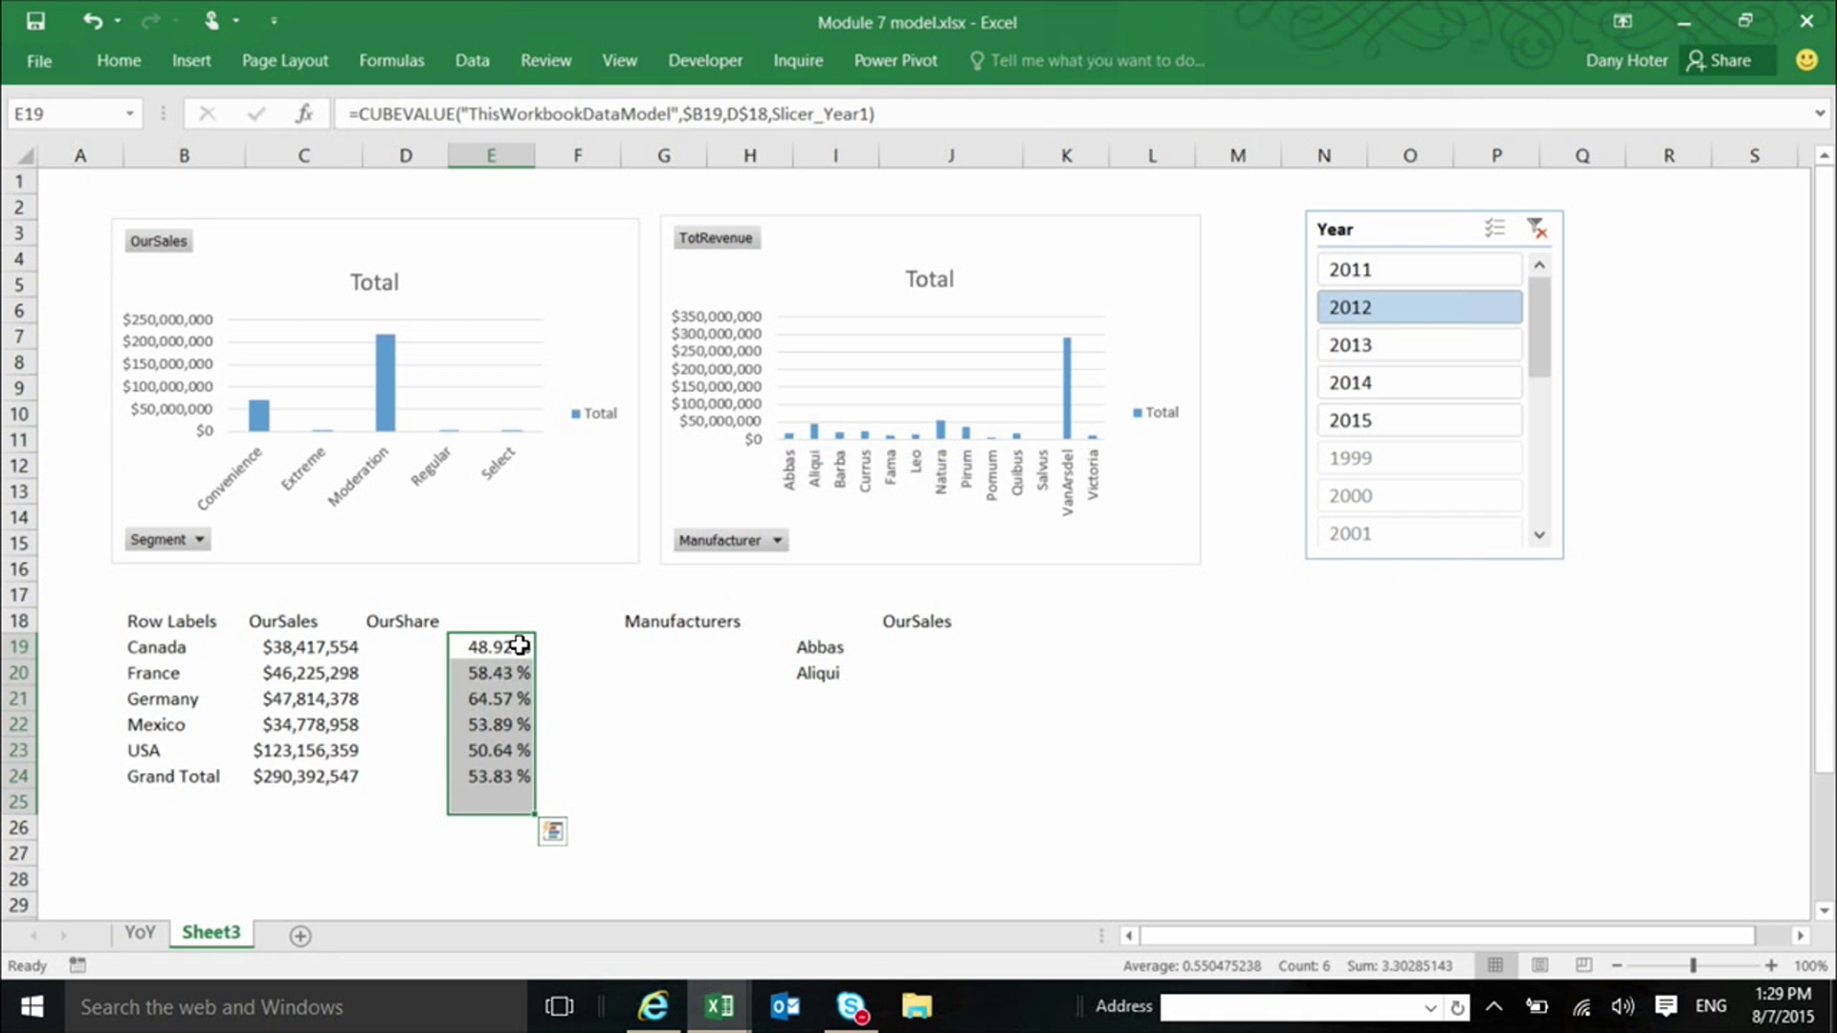